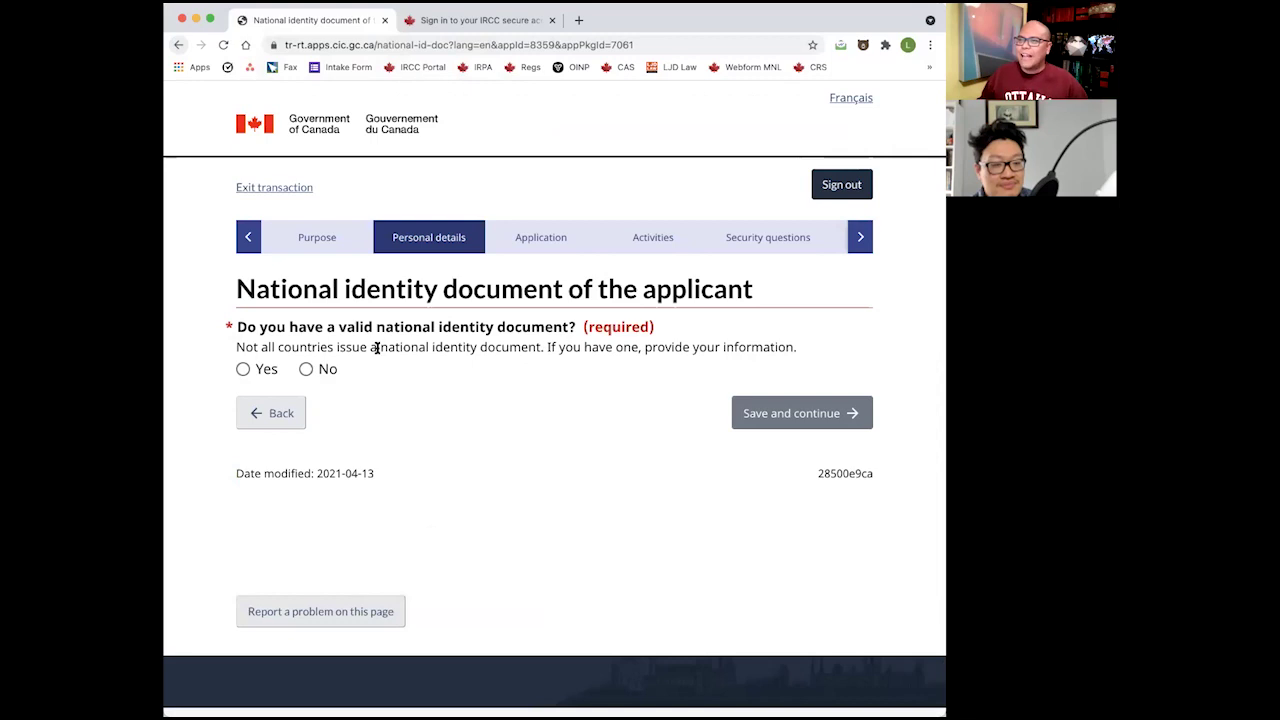
Answer No to having a national identity document and to using other names.
left_click(306, 370)
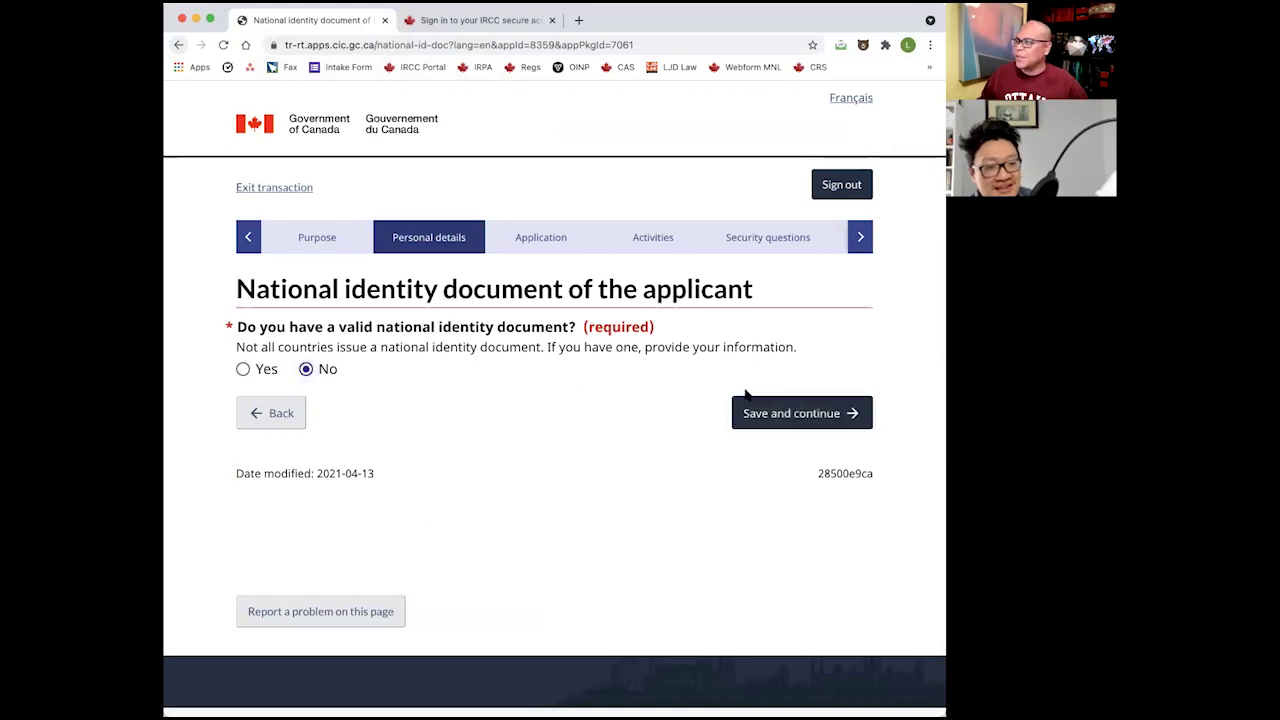
left_click(742, 400)
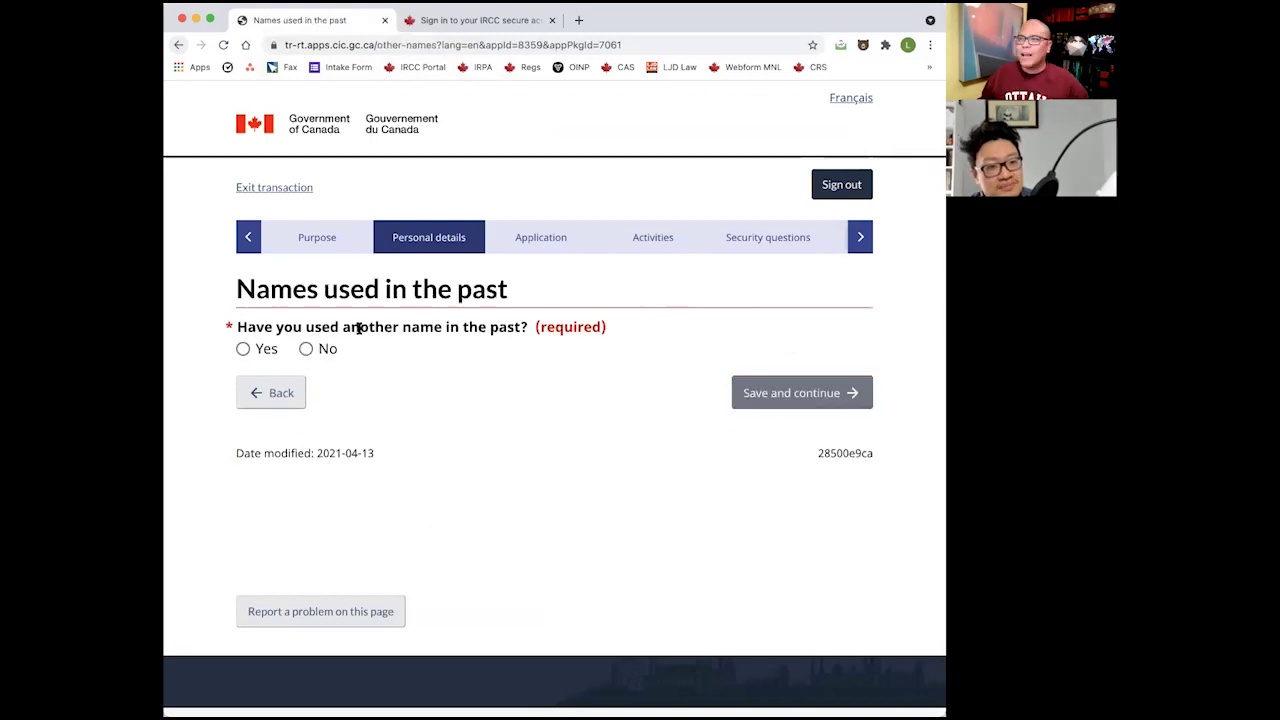
left_click(306, 349)
left_click(770, 392)
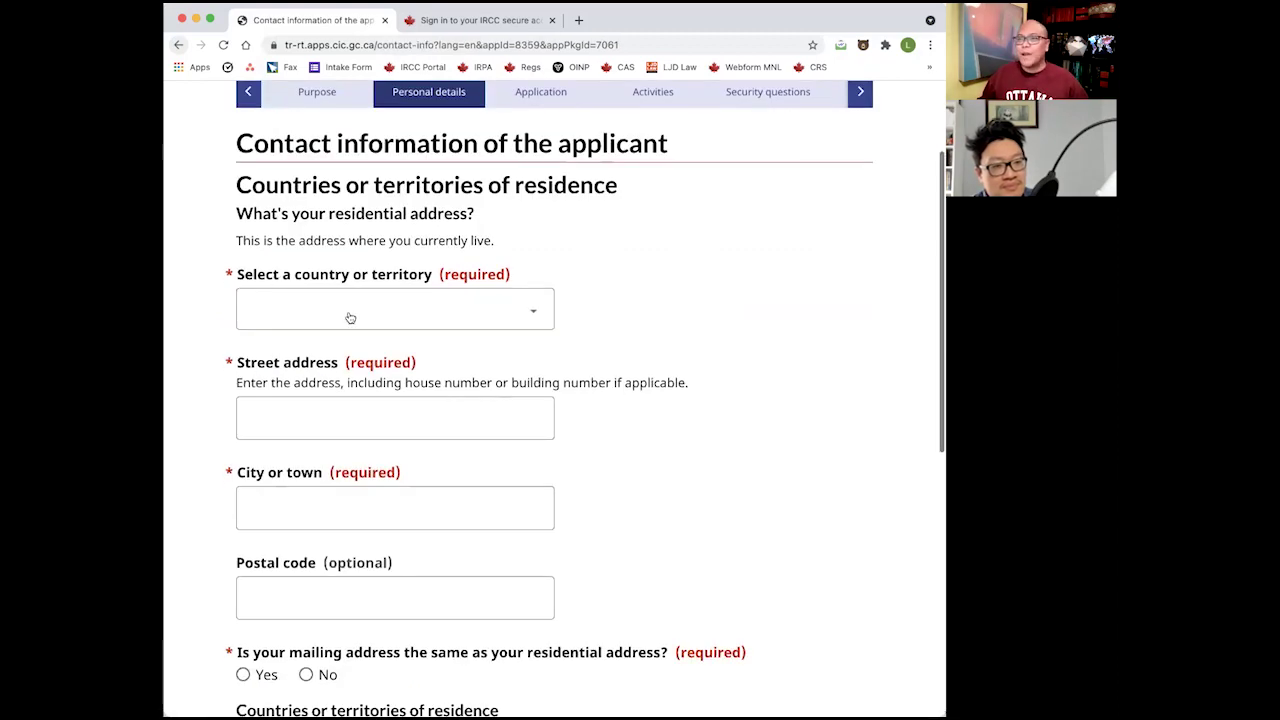
left_click(350, 318)
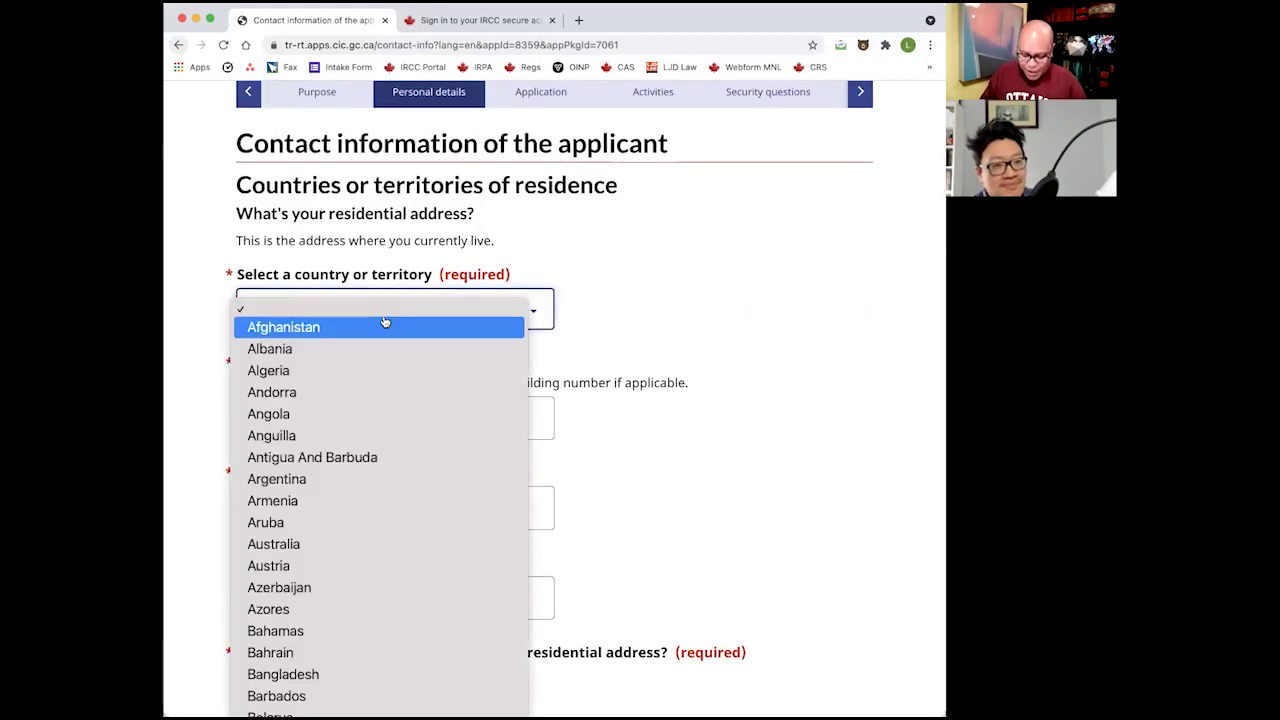
type("phil")
key("Return")
left_click(295, 405)
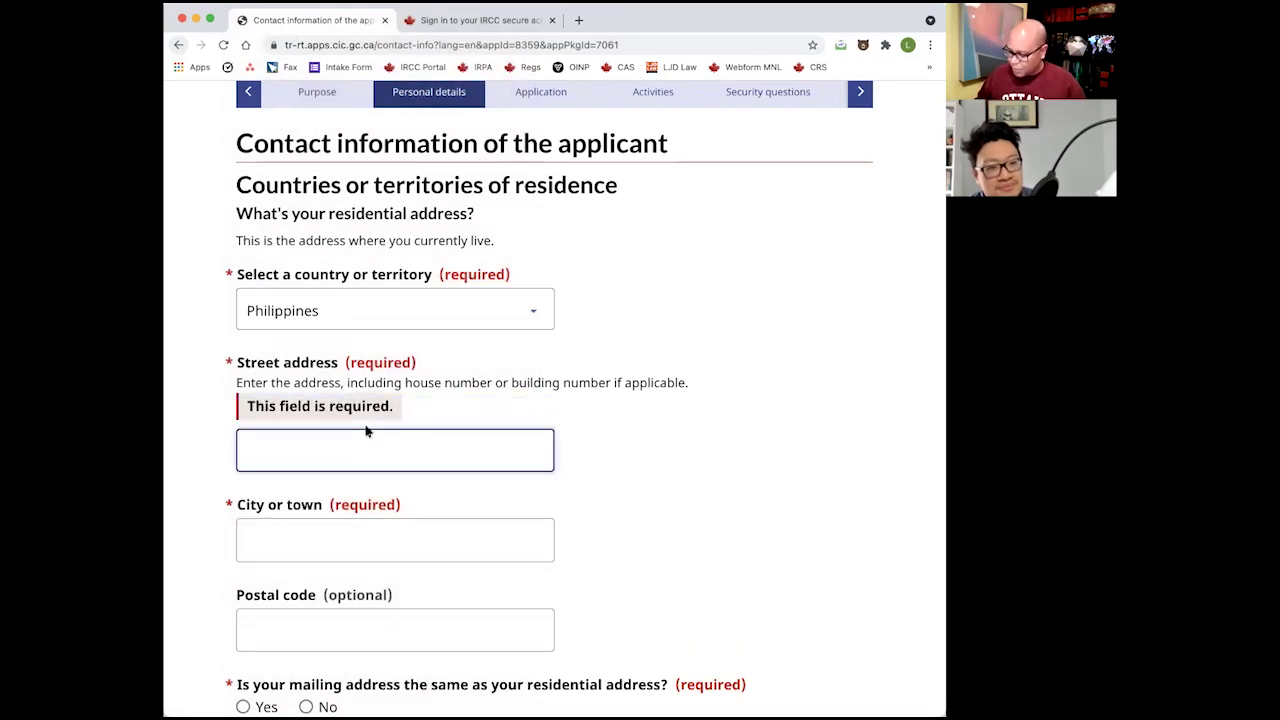
left_click(395, 508)
type("Mnai")
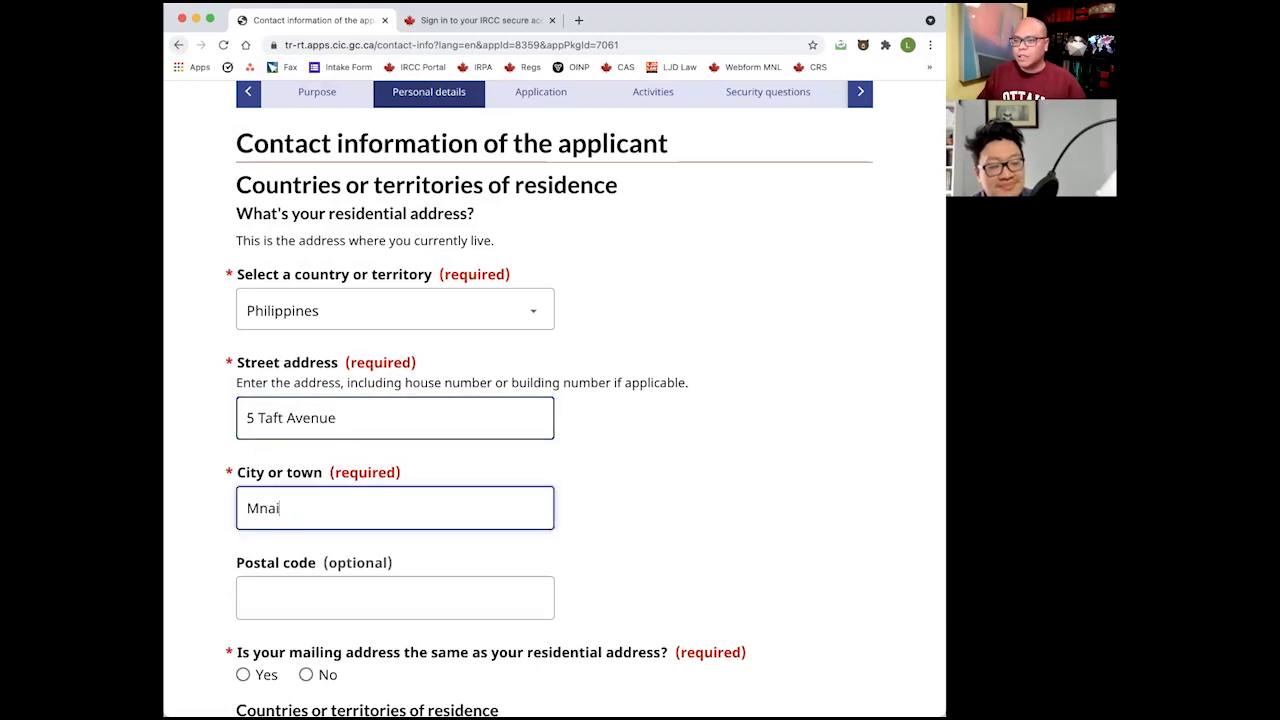
key("BackSpace")
key("BackSpace")
key("BackSpace")
type("anila")
key("Tab")
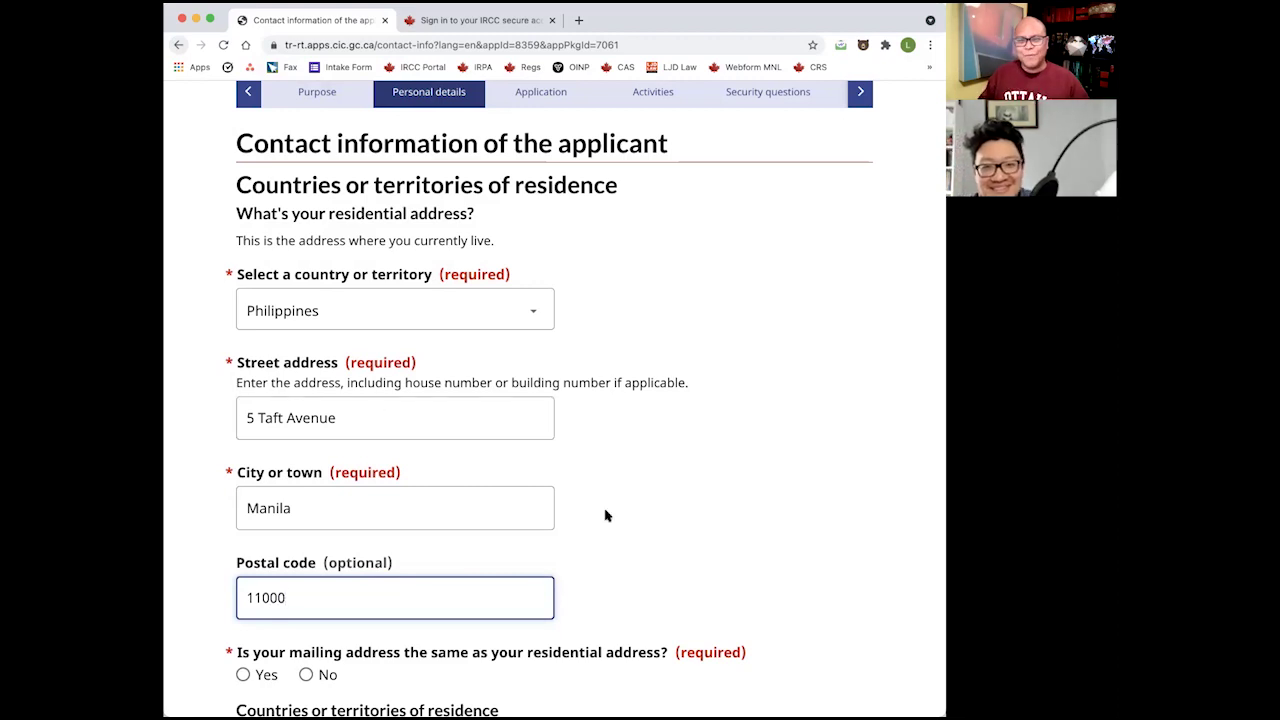
left_click(648, 522)
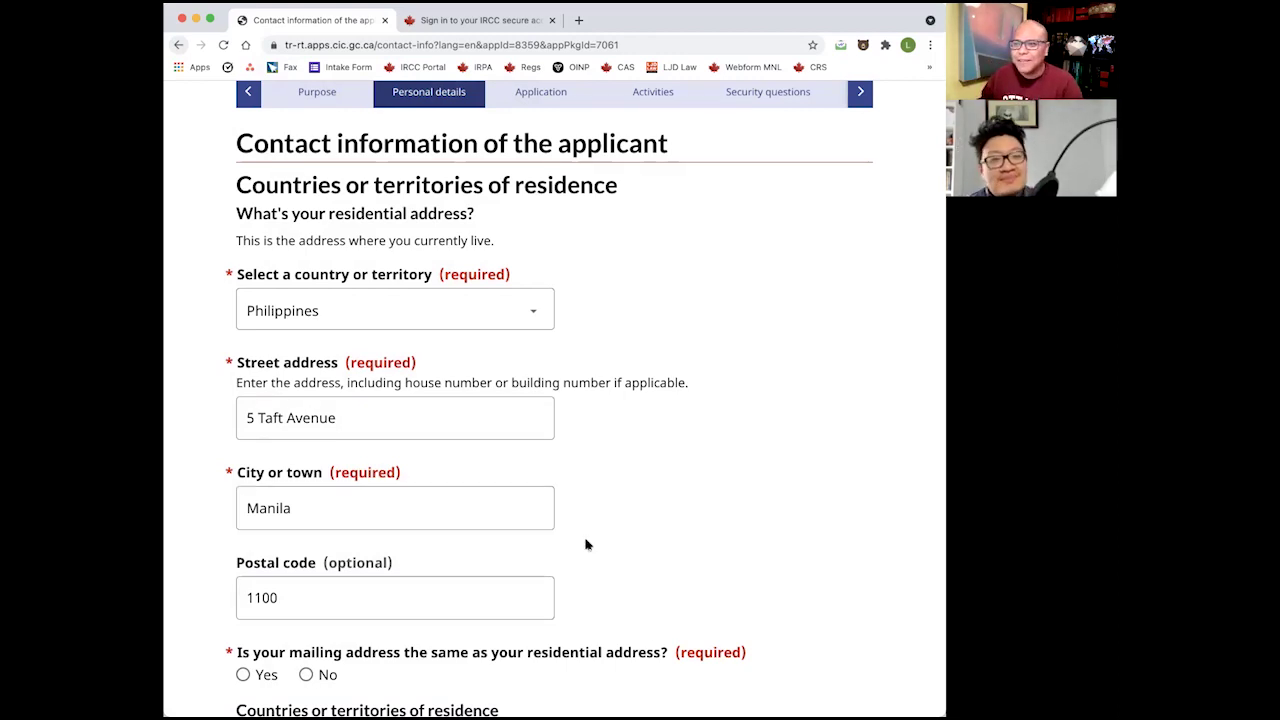
Confirm the mailing address is the same as the residential address.
scroll(580, 543, "down", 2)
scroll(510, 590, "down", 1)
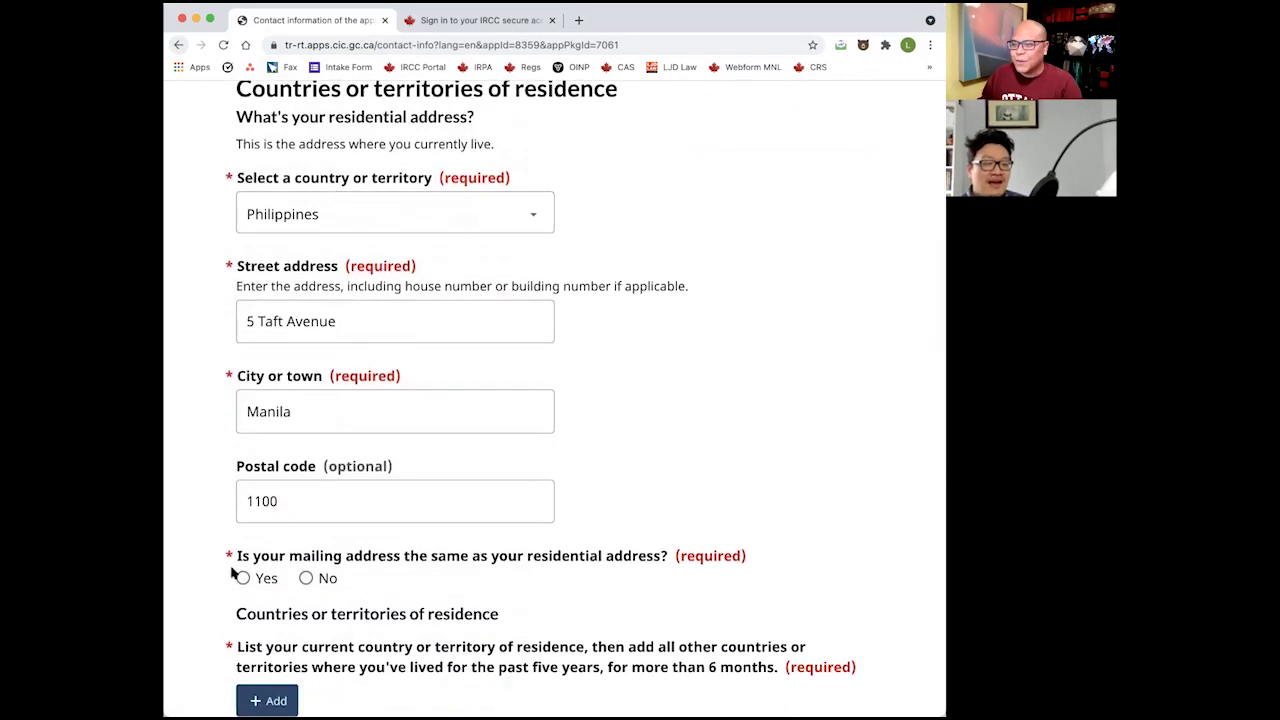
left_click_drag(289, 557, 463, 558)
left_click(370, 580)
left_click(243, 578)
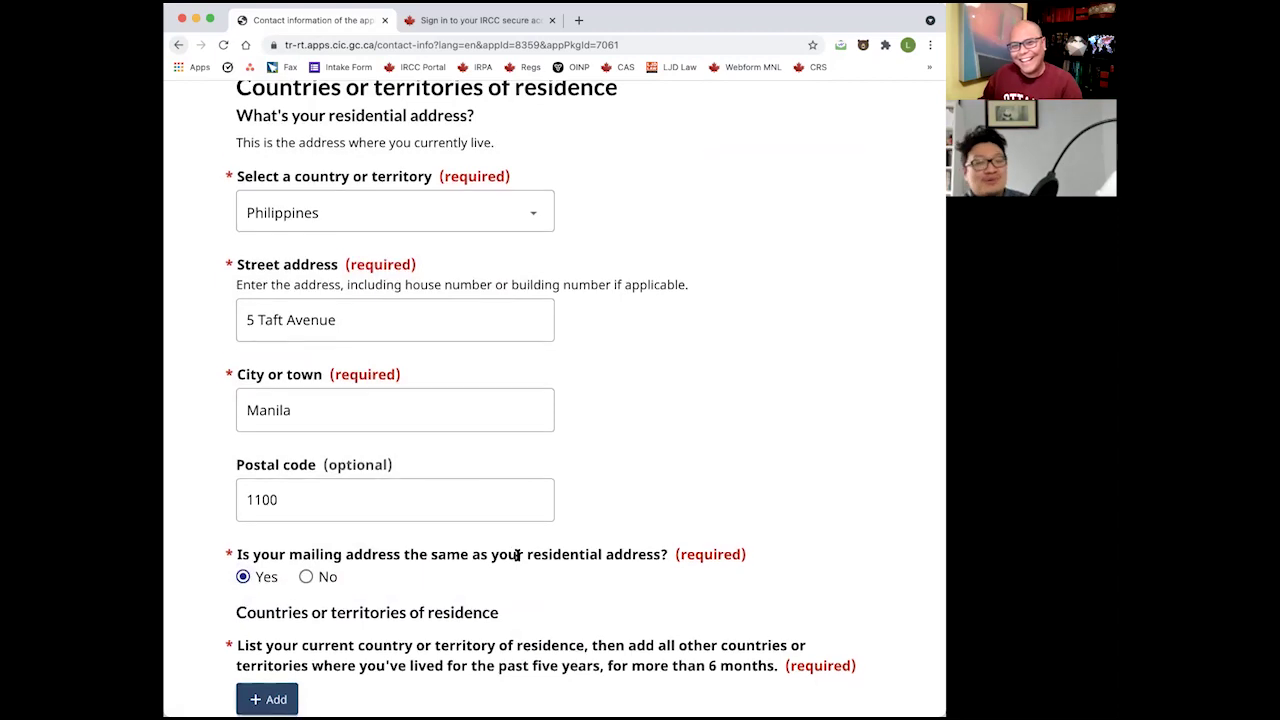
scroll(517, 555, "down", 1)
scroll(517, 555, "down", 1)
scroll(434, 537, "down", 2)
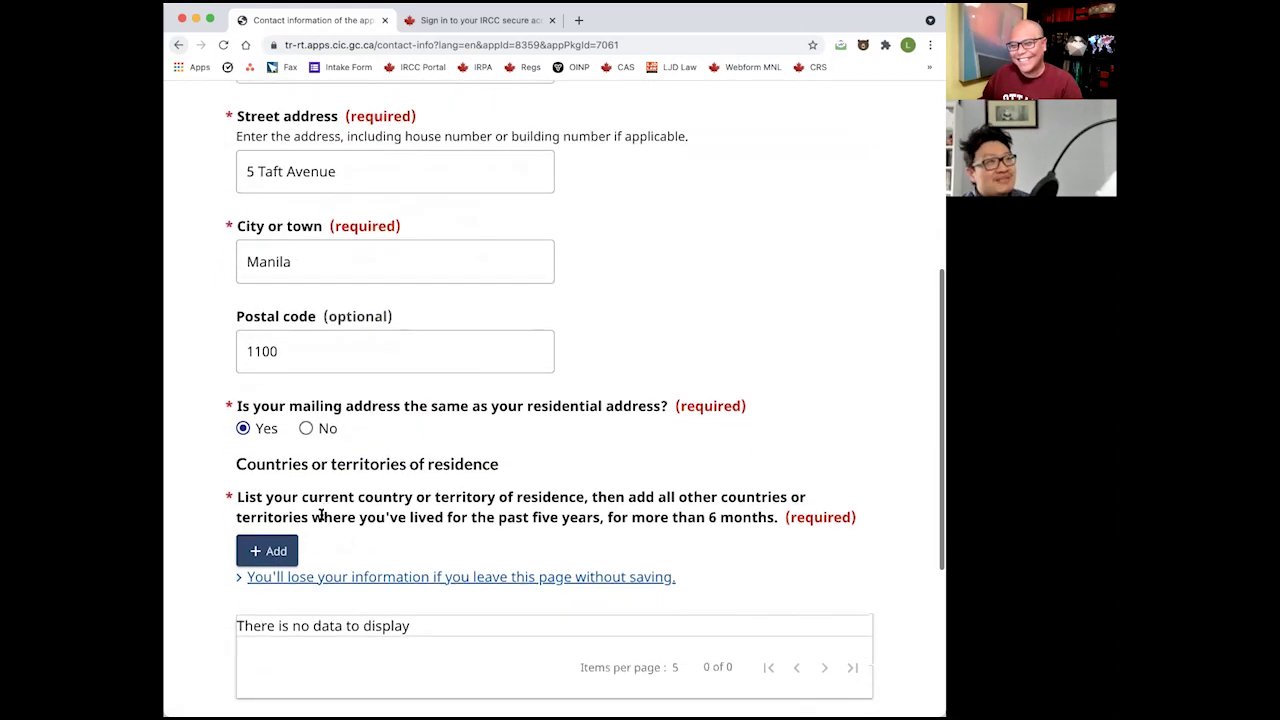
Start a residence entry, try Japan then United States of America, then cancel it.
left_click(278, 549)
left_click(421, 260)
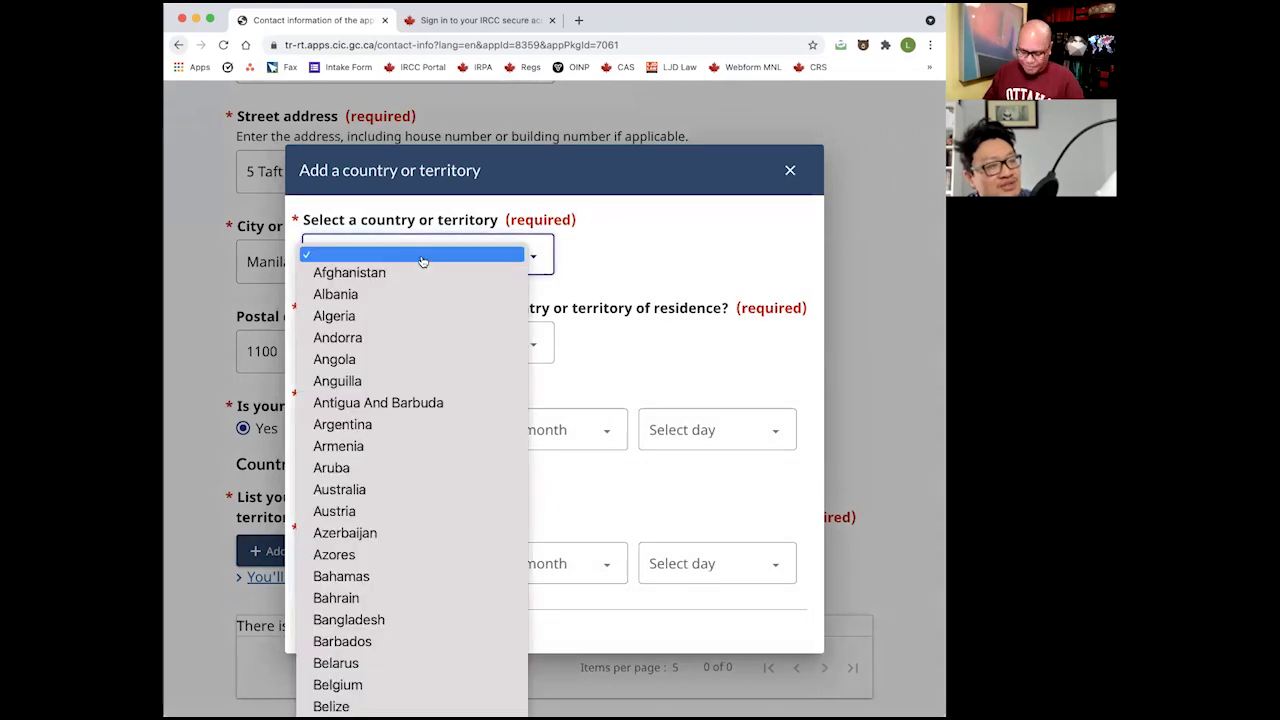
type("japan")
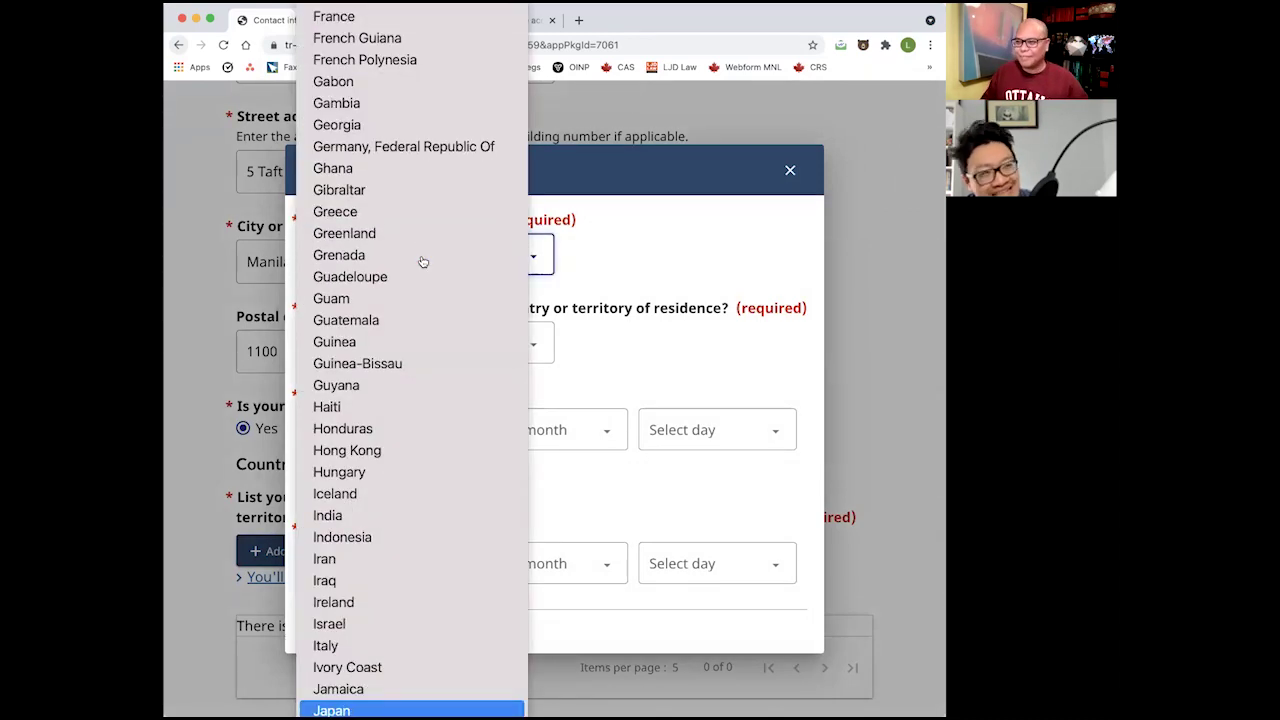
key("Return")
left_click(418, 262)
type("un")
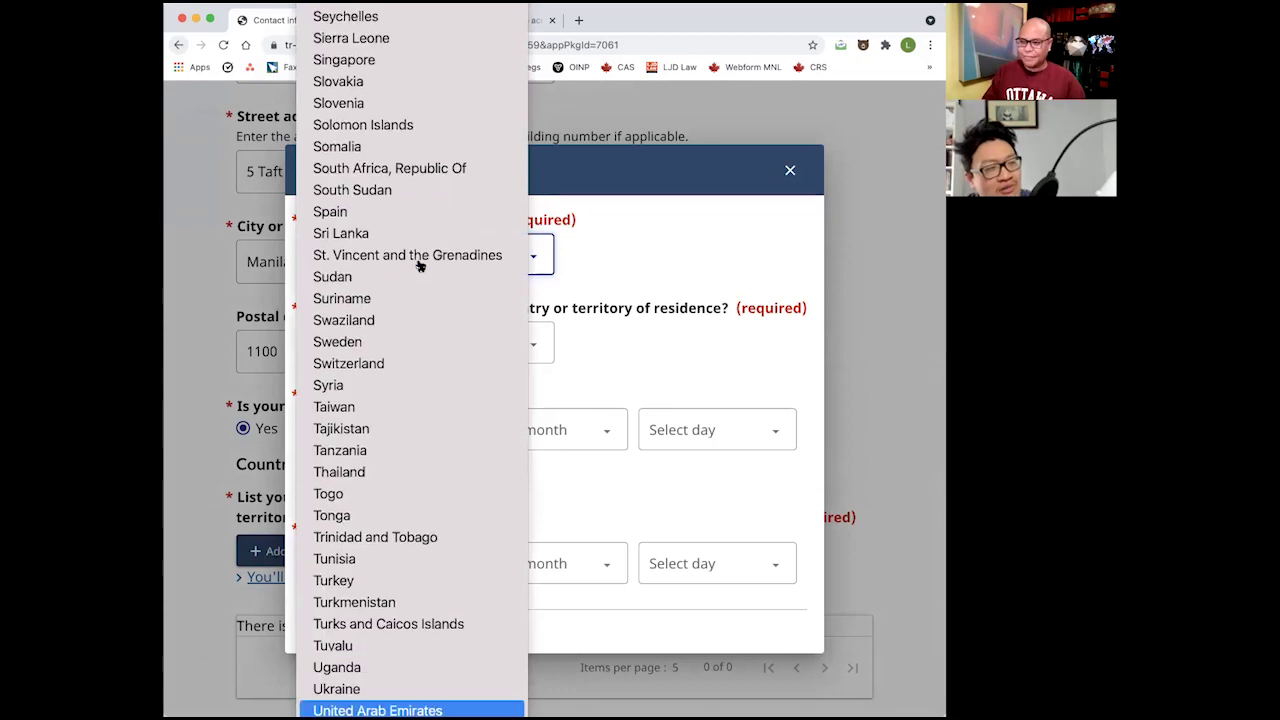
key("Down")
key("Return")
left_click(394, 343)
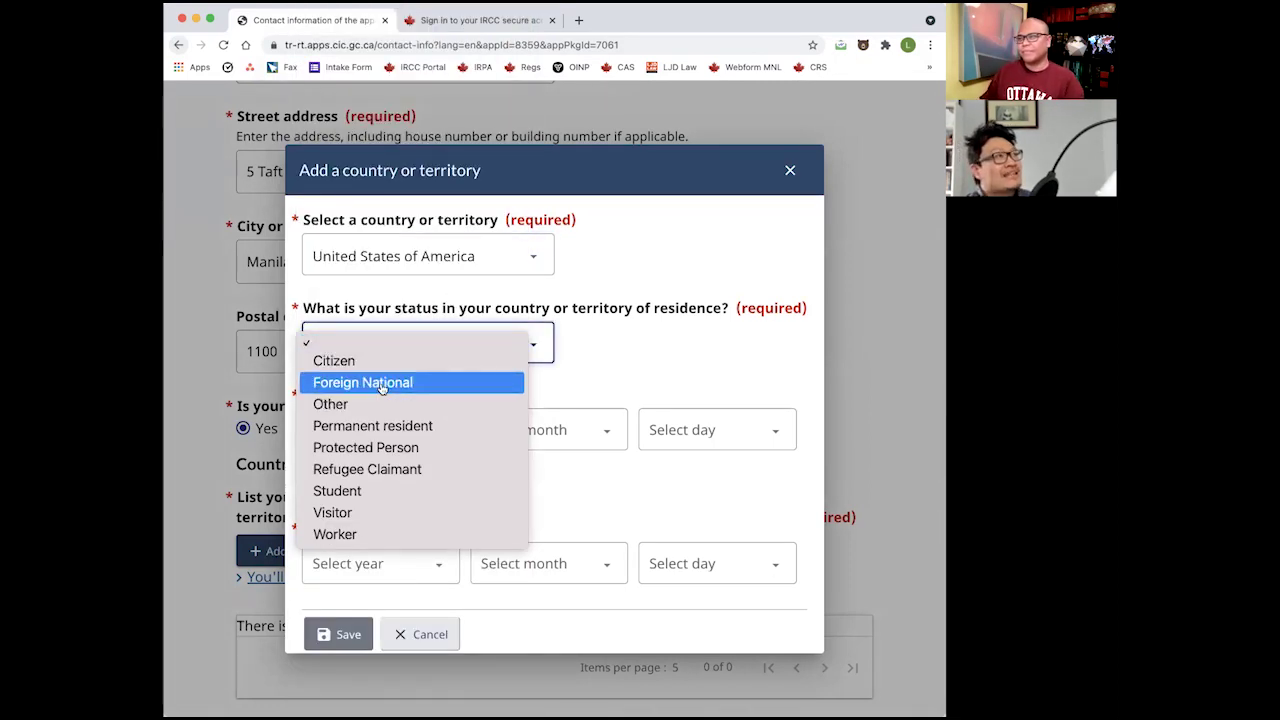
key("Escape")
key("Escape")
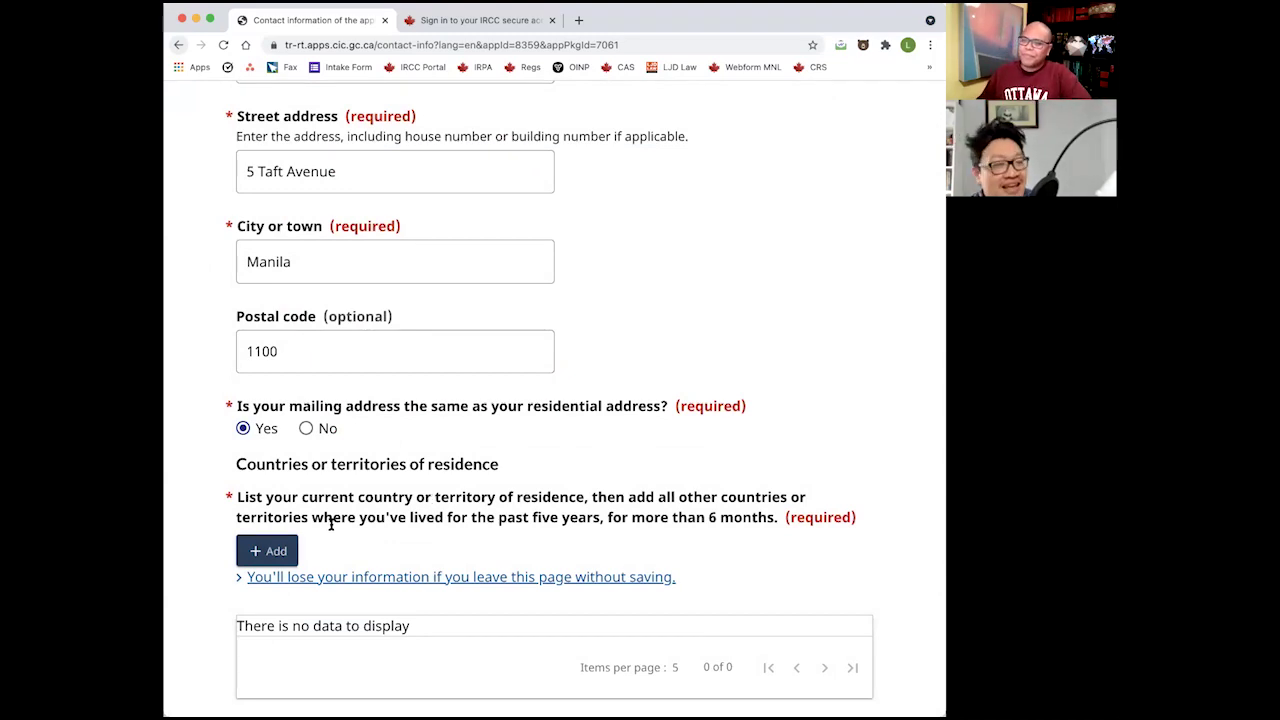
Start a new residence entry for Hong Kong with Student status.
scroll(331, 524, "down", 1)
left_click(268, 485)
left_click(354, 253)
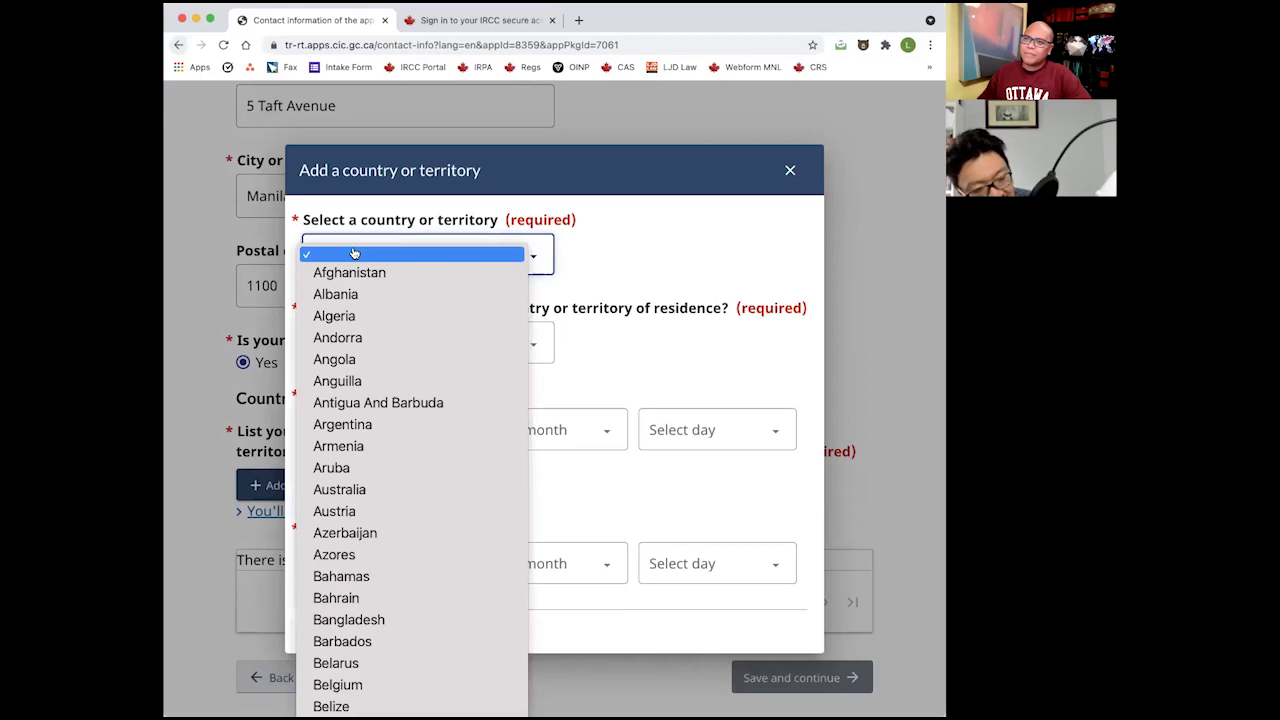
type("hong")
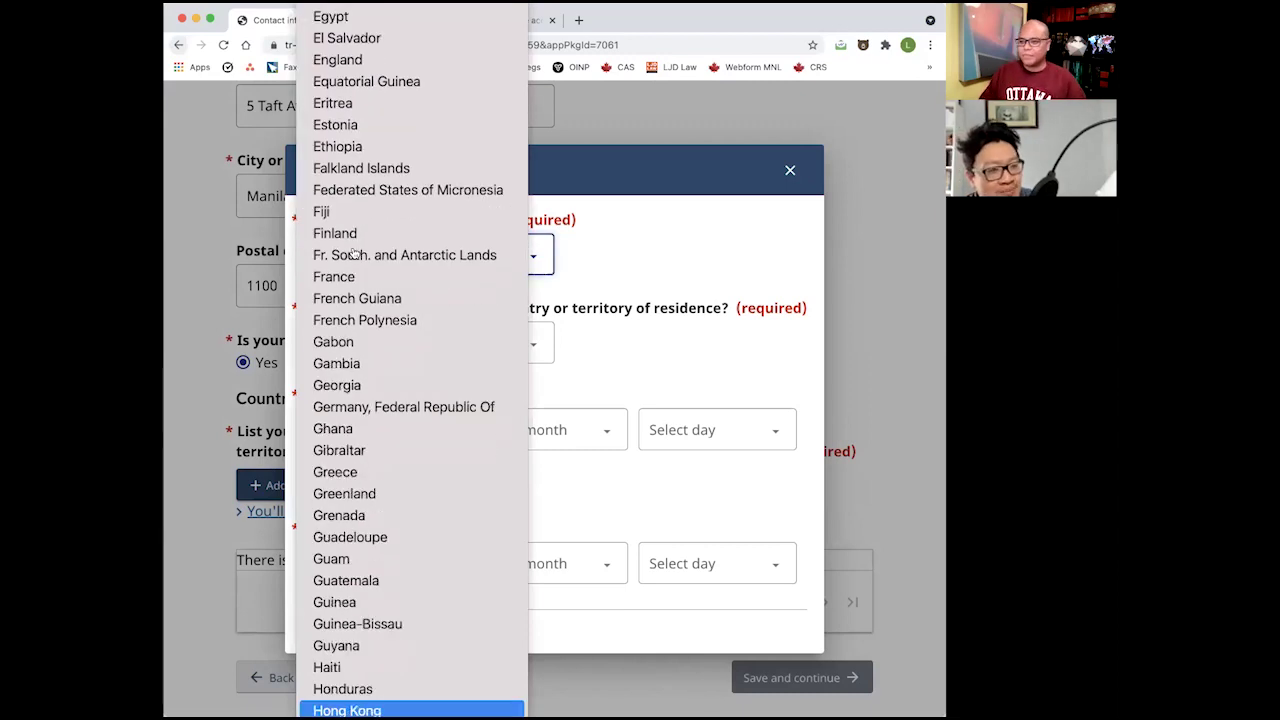
key("Return")
left_click(389, 338)
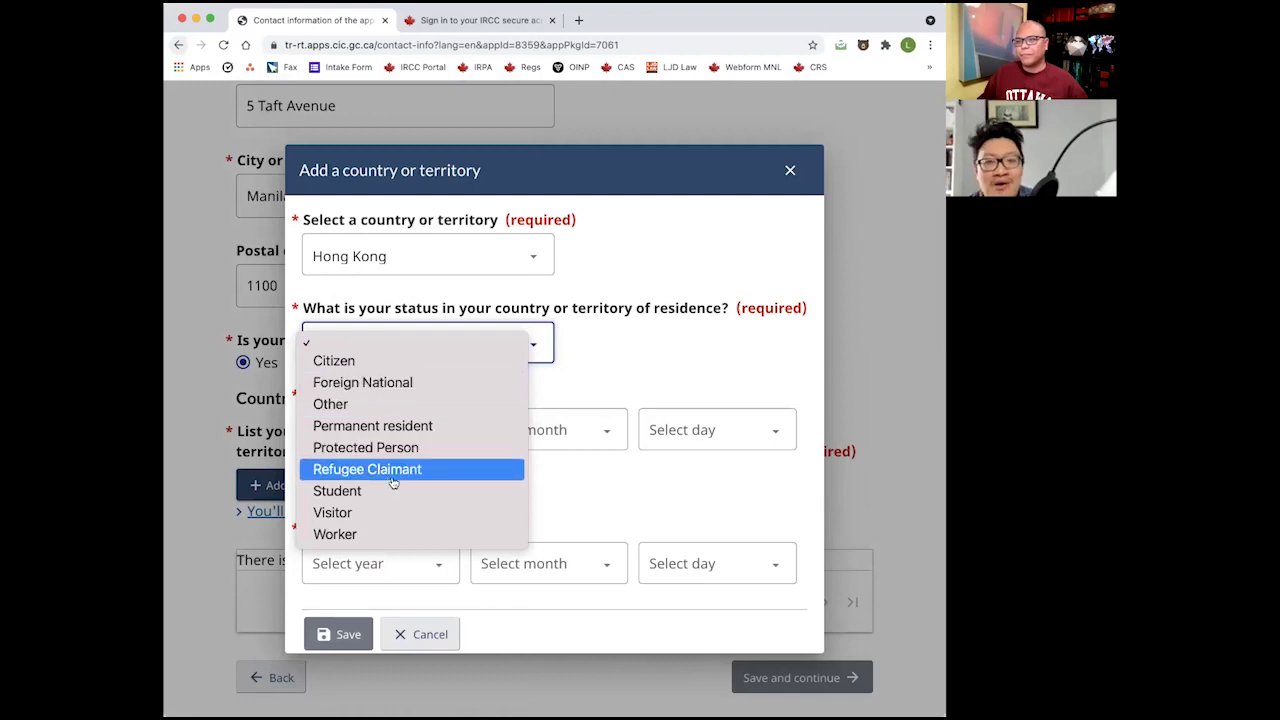
left_click(426, 490)
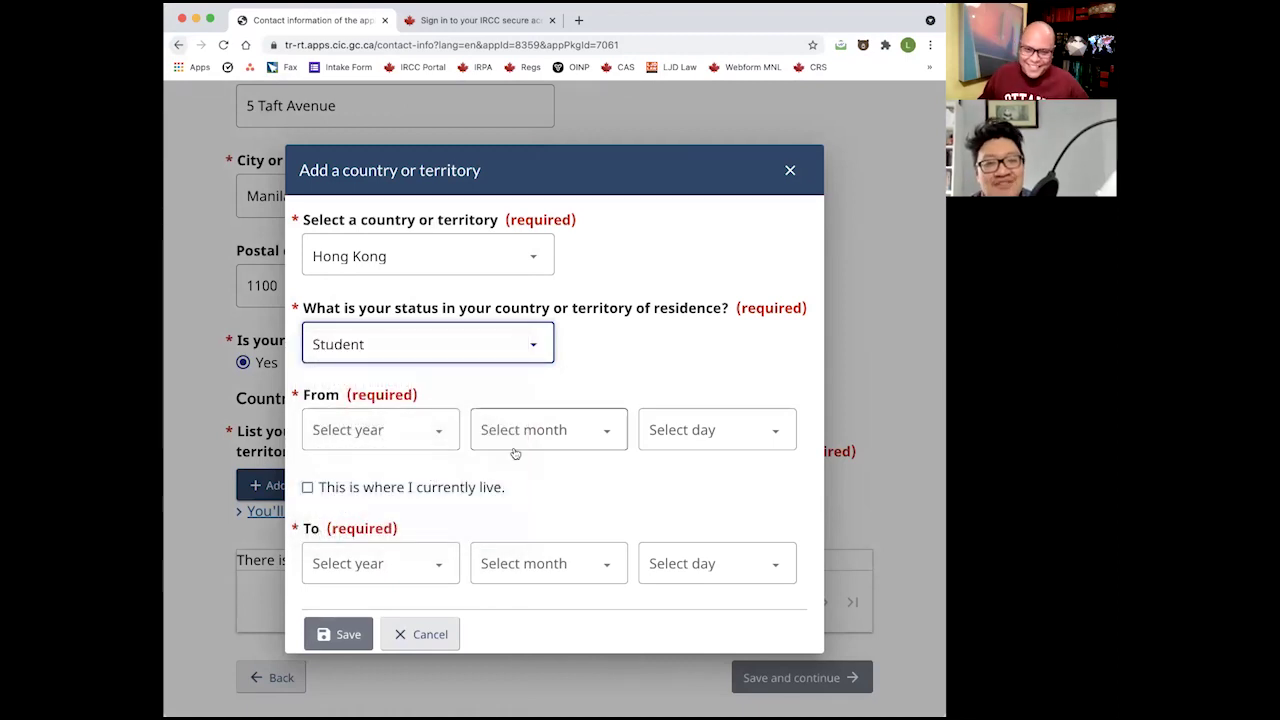
Set the Hong Kong entry's From date to 2019-01-01.
left_click(392, 424)
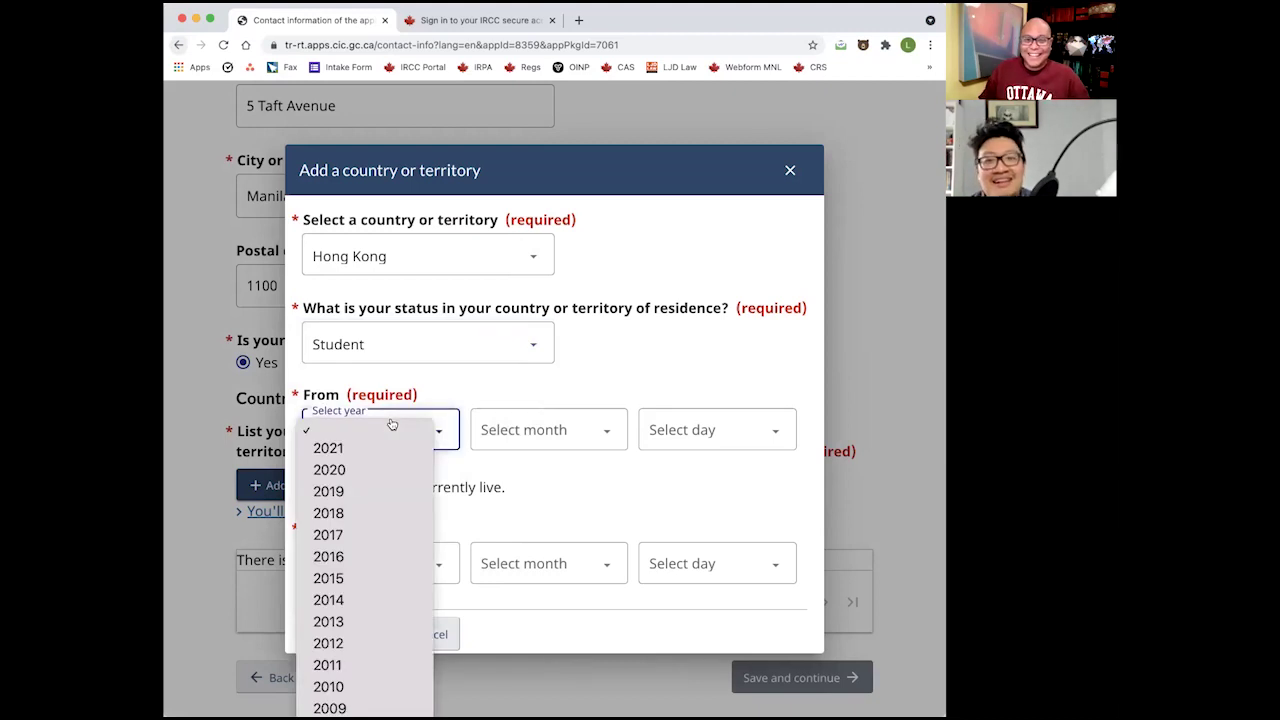
left_click(403, 494)
left_click(528, 438)
left_click(527, 451)
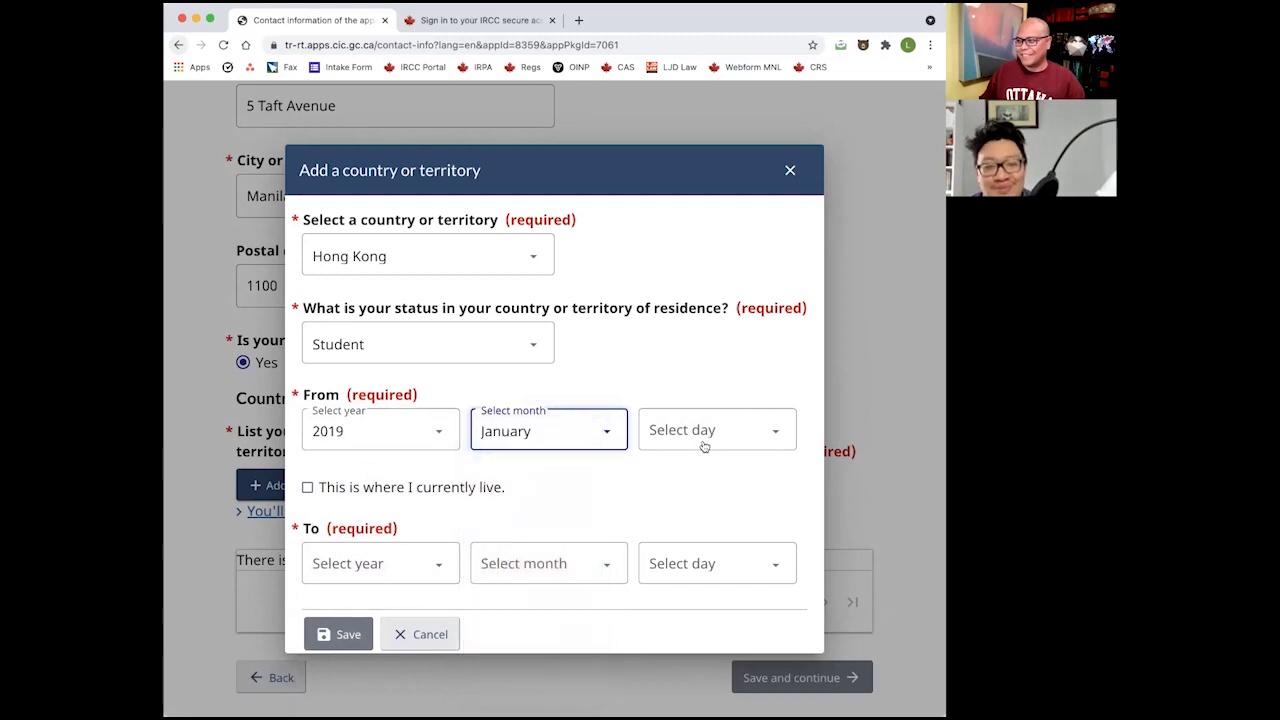
left_click(700, 441)
left_click(667, 447)
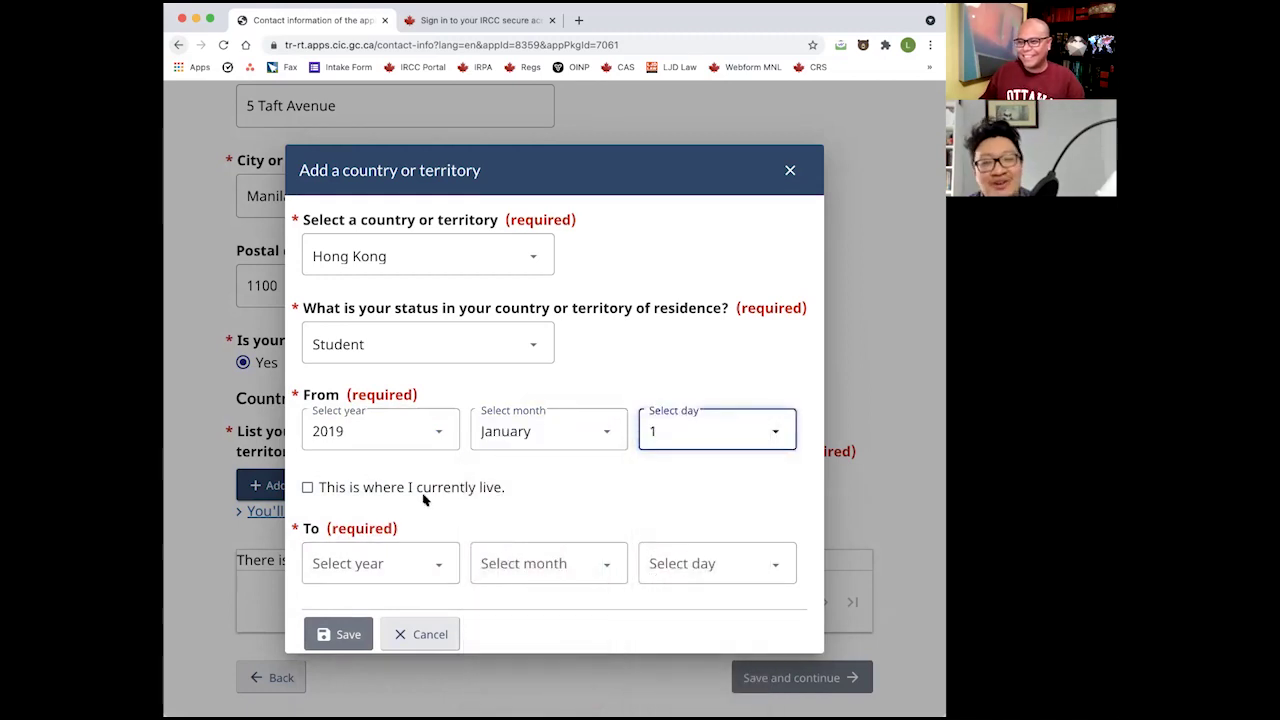
Set the To date to 2019-03-30 and save the Hong Kong entry.
left_click(386, 560)
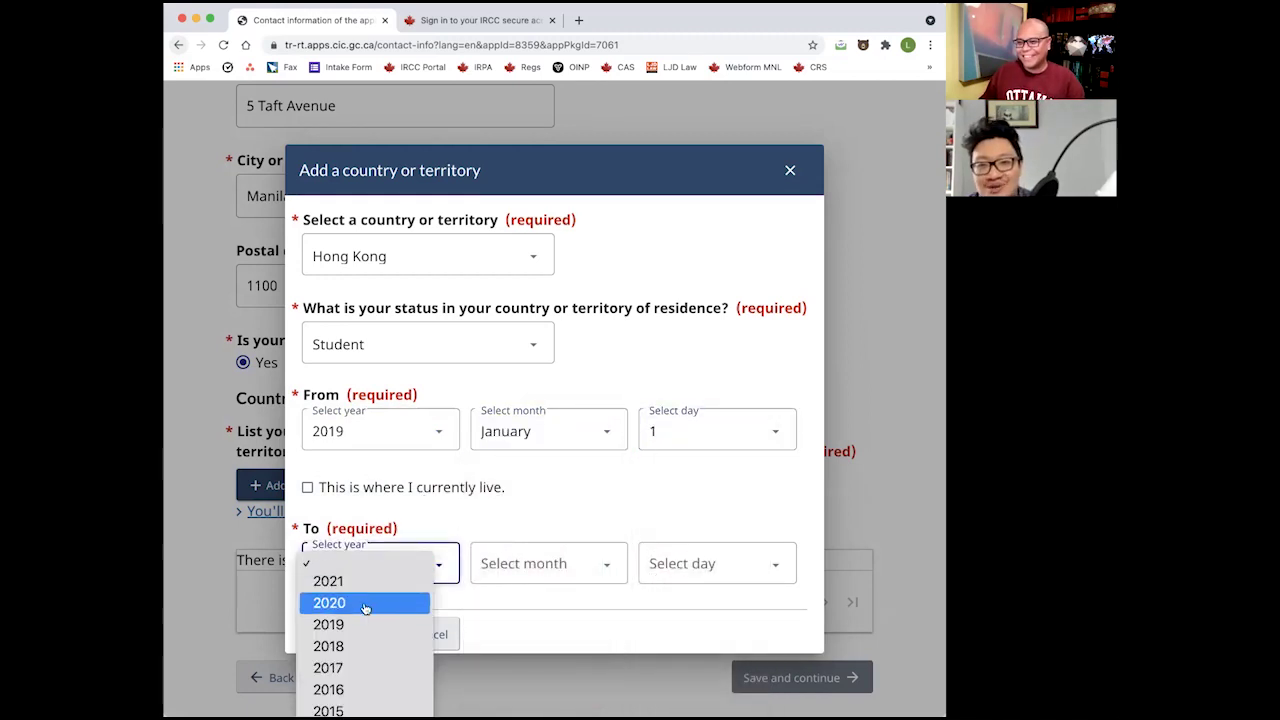
left_click(364, 607)
left_click(475, 578)
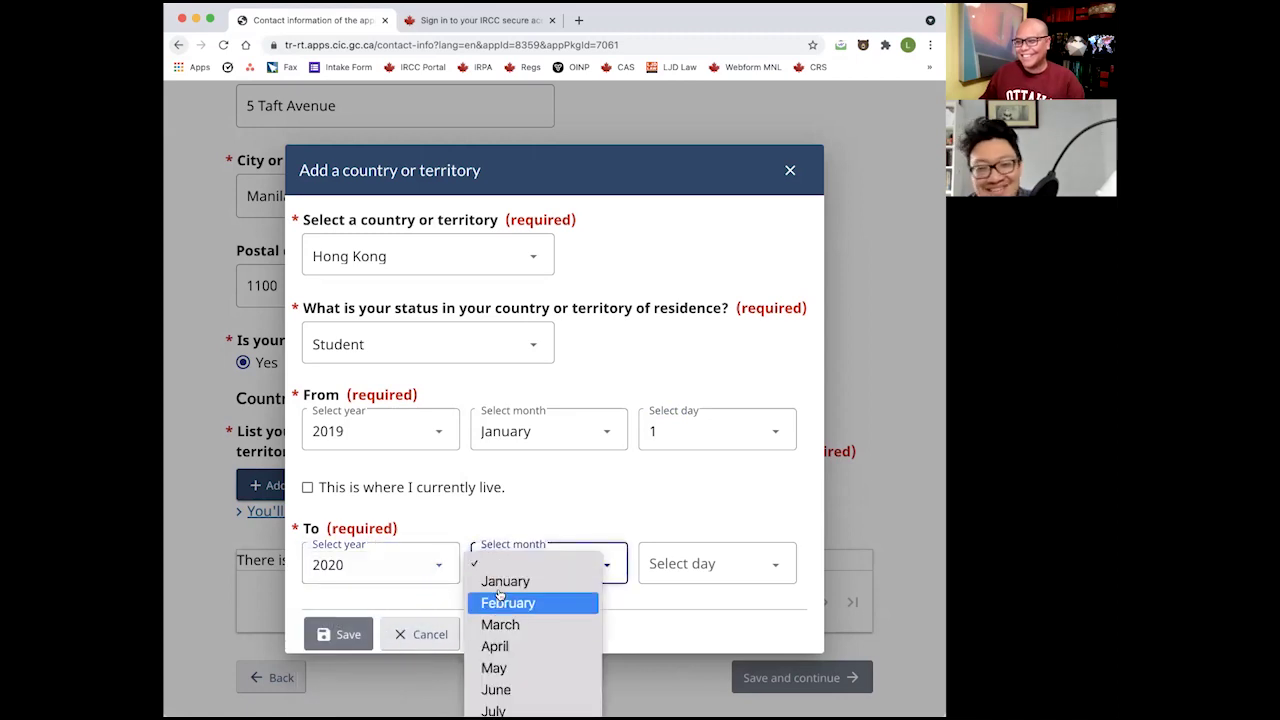
left_click(666, 500)
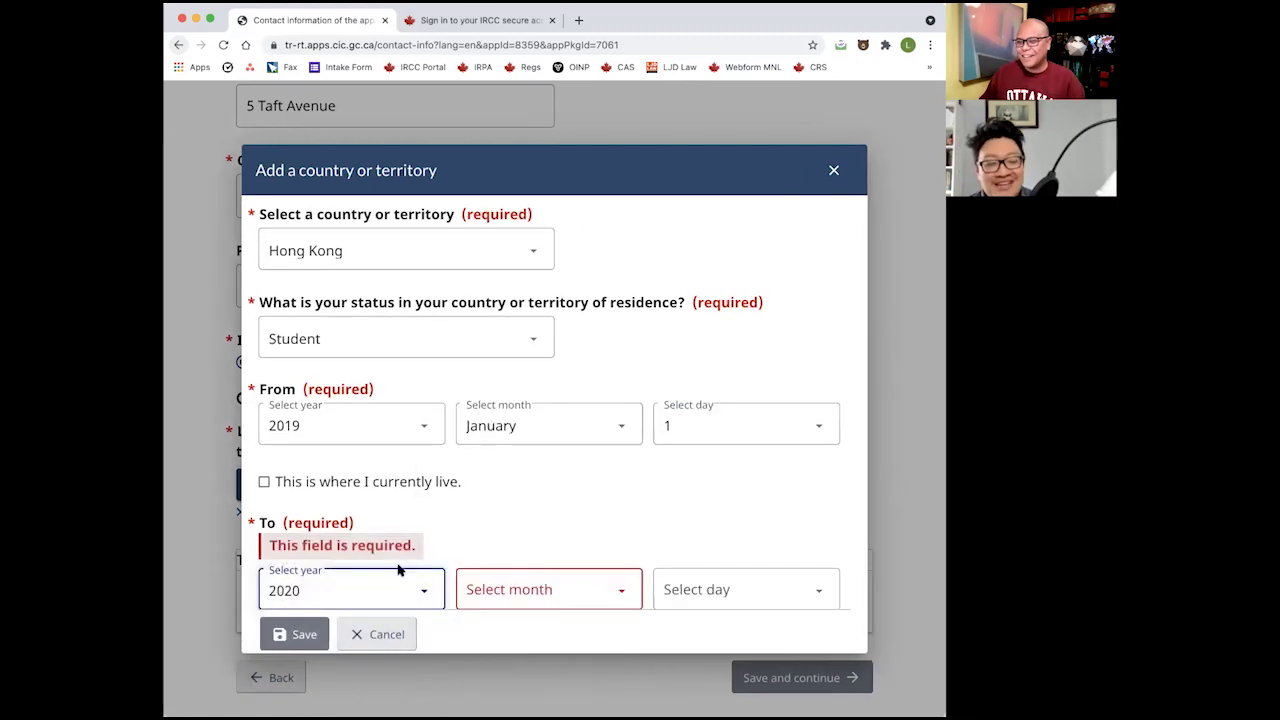
left_click(373, 584)
left_click(349, 609)
left_click(545, 590)
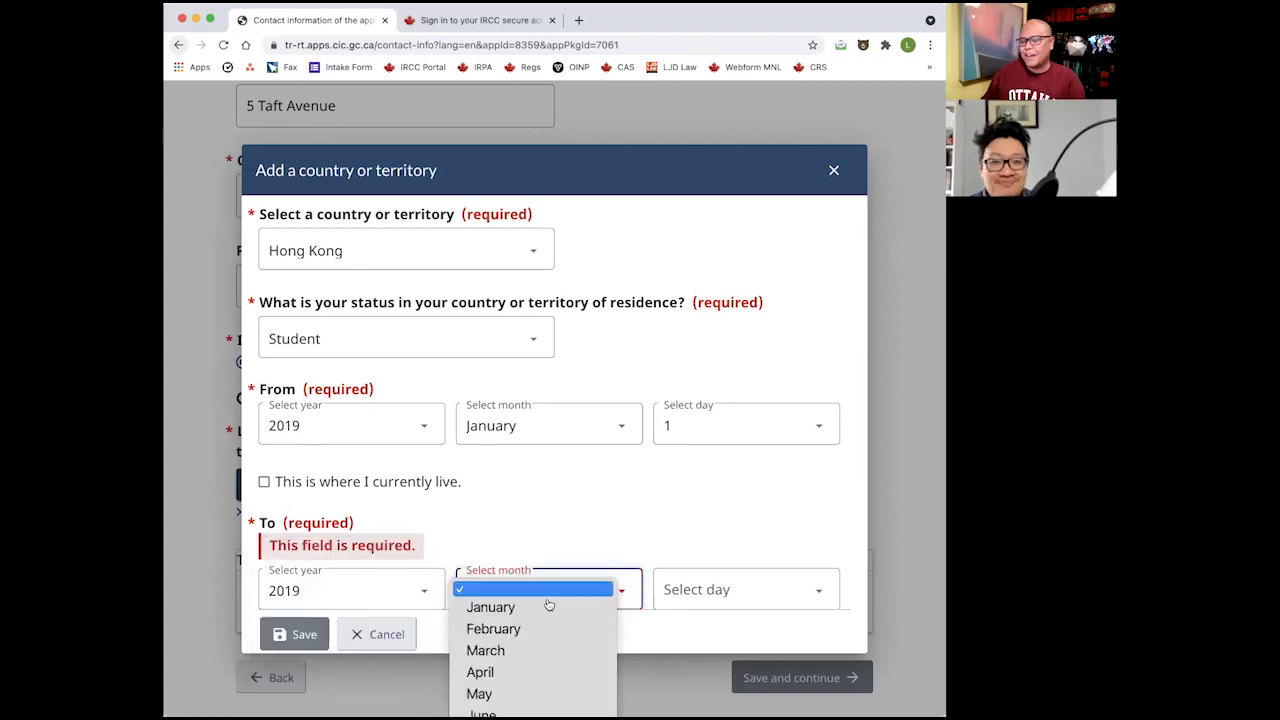
left_click(652, 539)
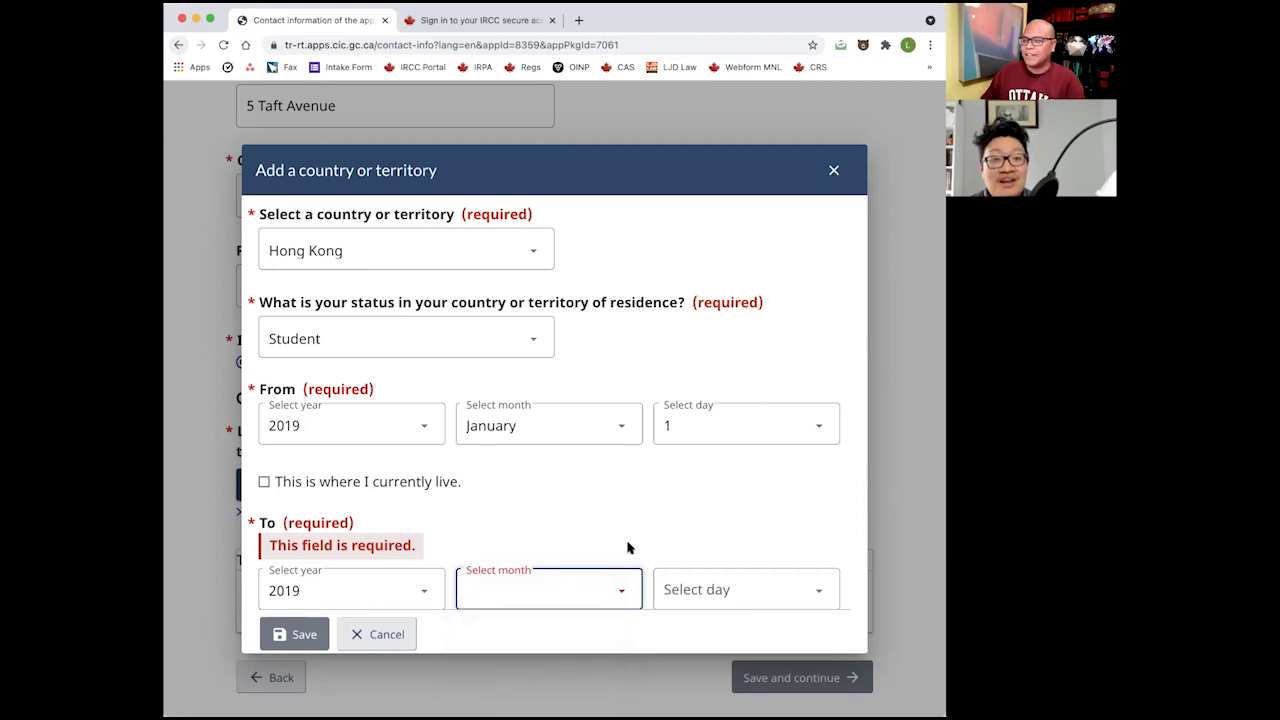
scroll(628, 547, "down", 1)
left_click(591, 559)
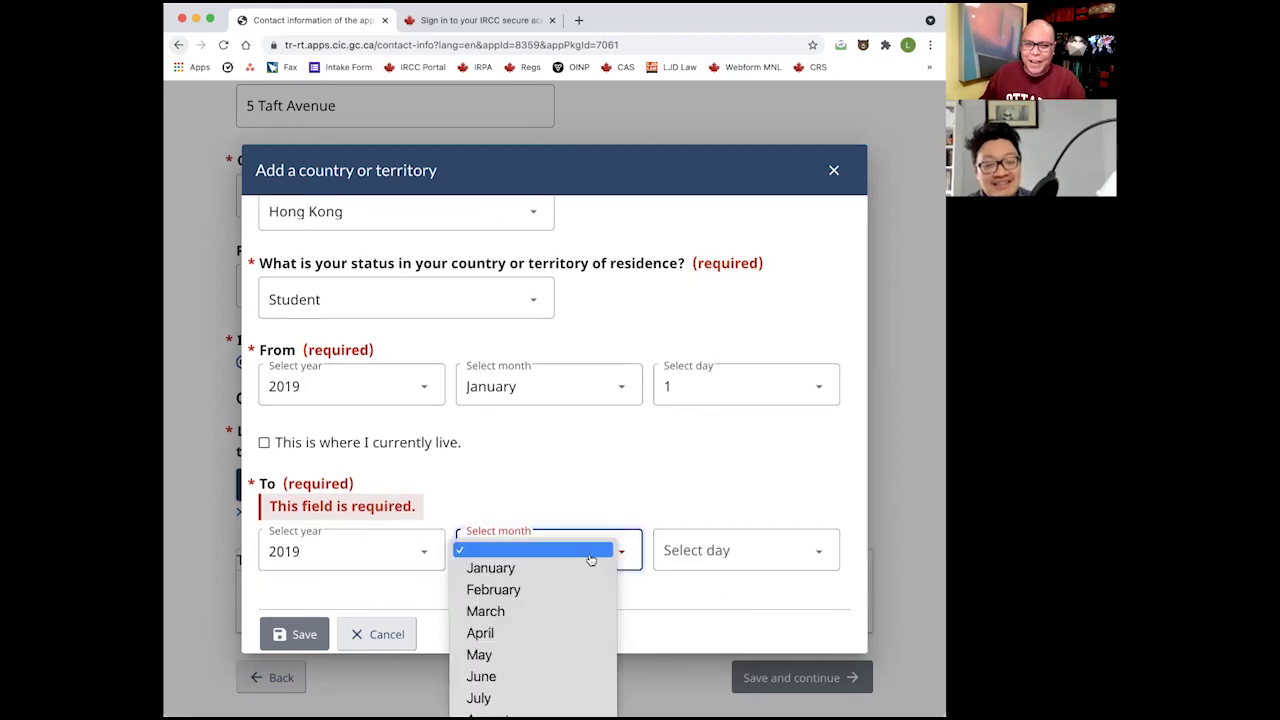
left_click(571, 610)
left_click(696, 560)
scroll(695, 688, "down", 5)
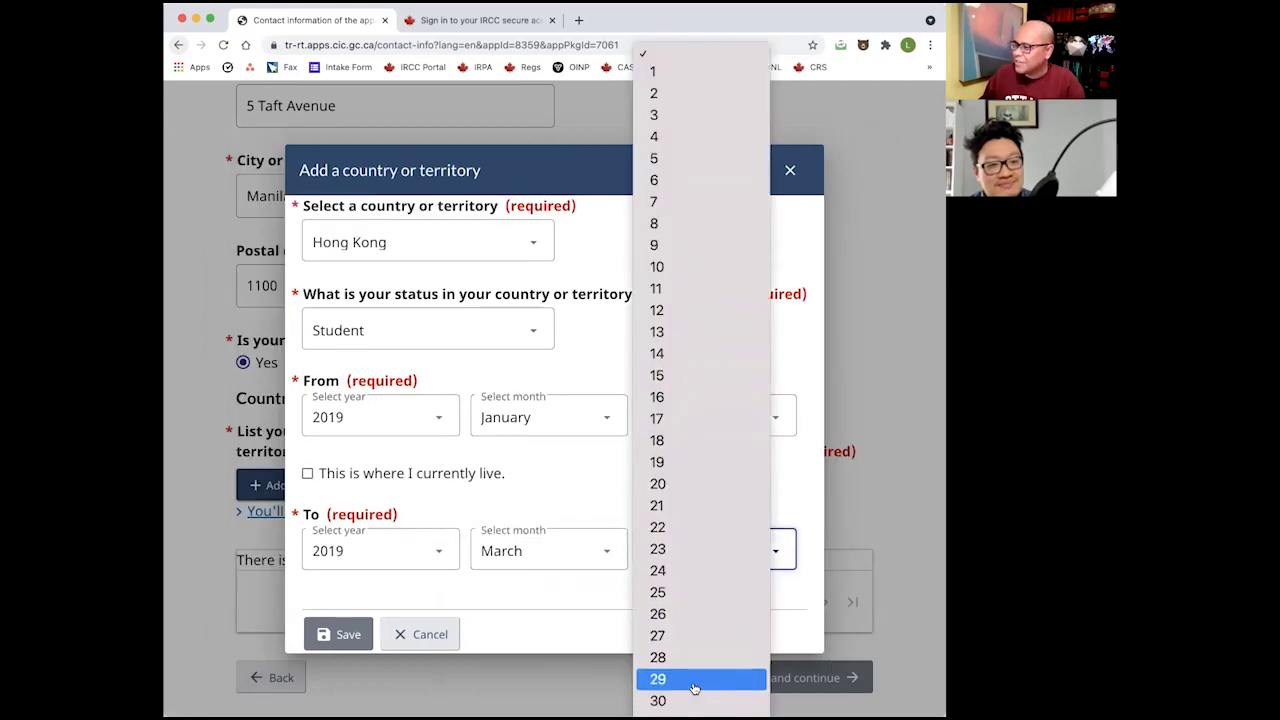
left_click(697, 700)
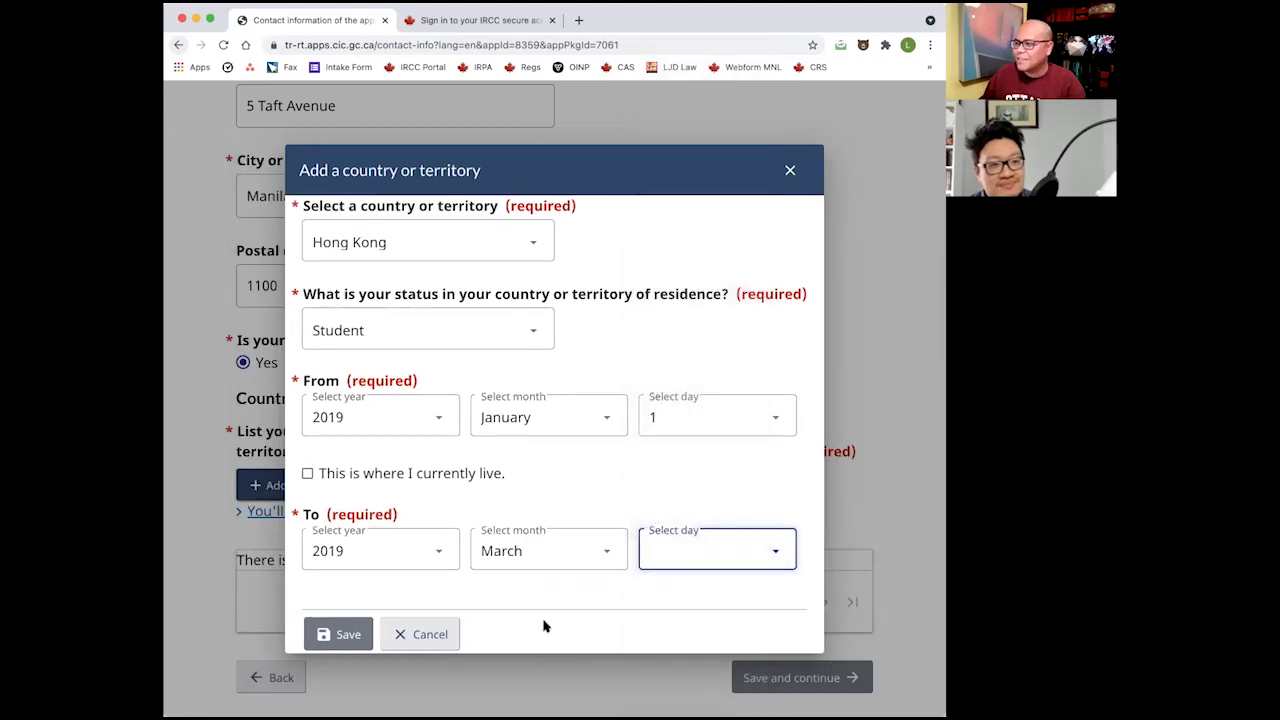
left_click(324, 636)
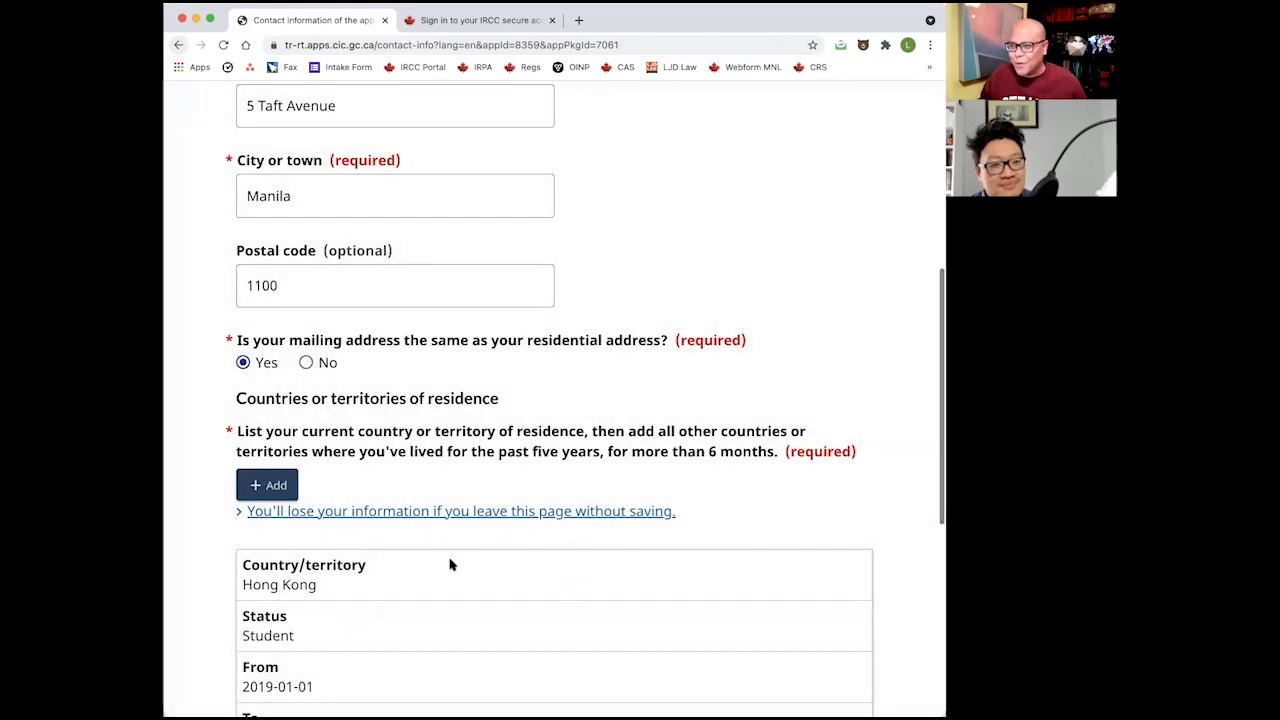
Submit the contact information page and scroll down to the residence list.
scroll(440, 558, "down", 2)
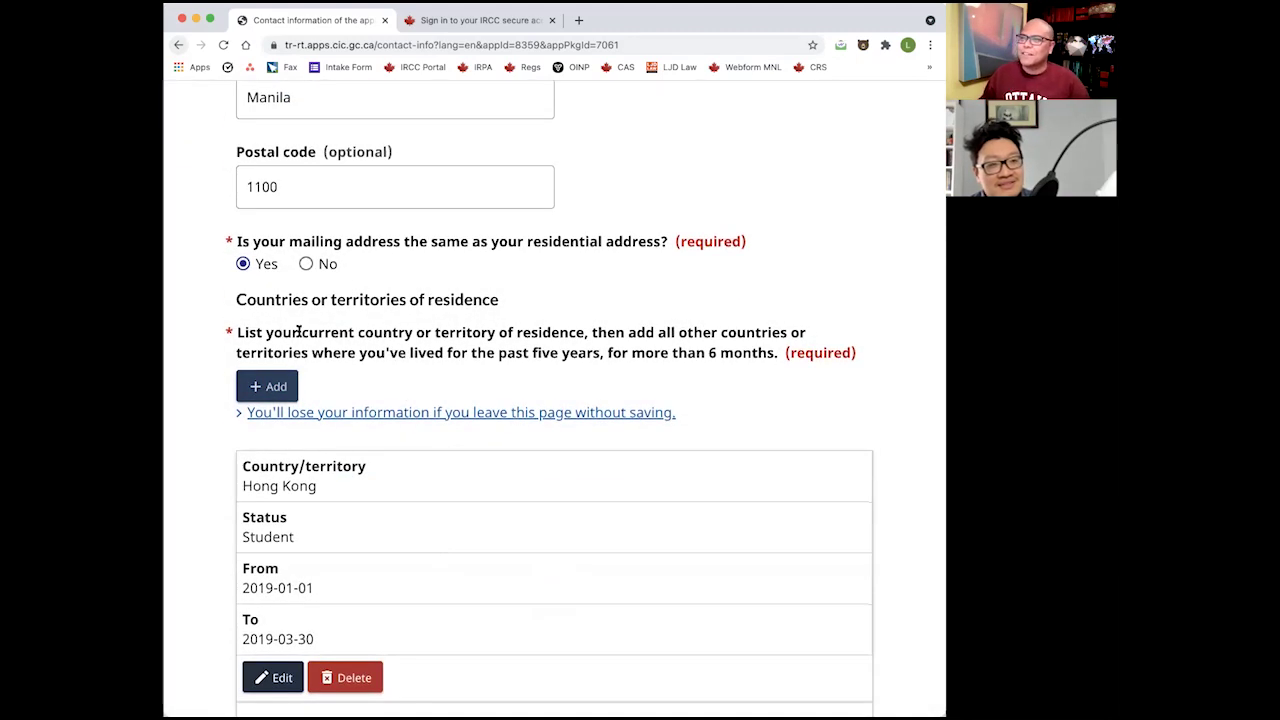
scroll(420, 491, "down", 2)
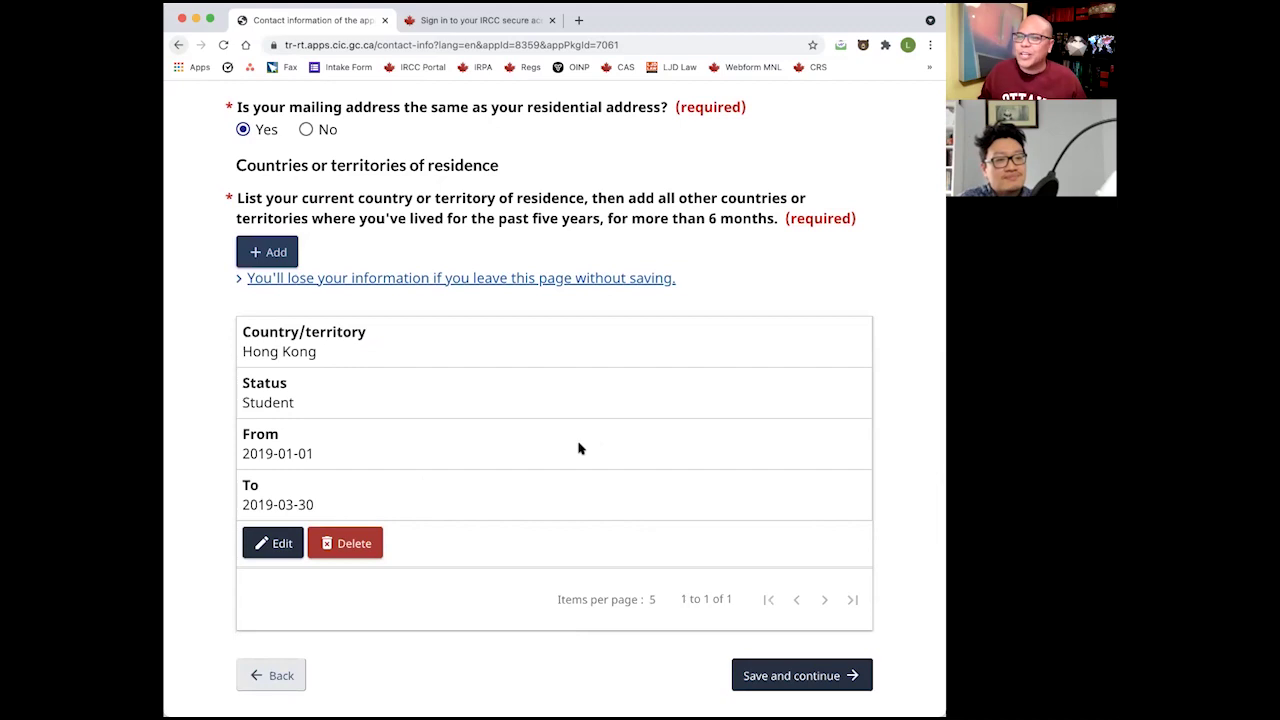
left_click(820, 669)
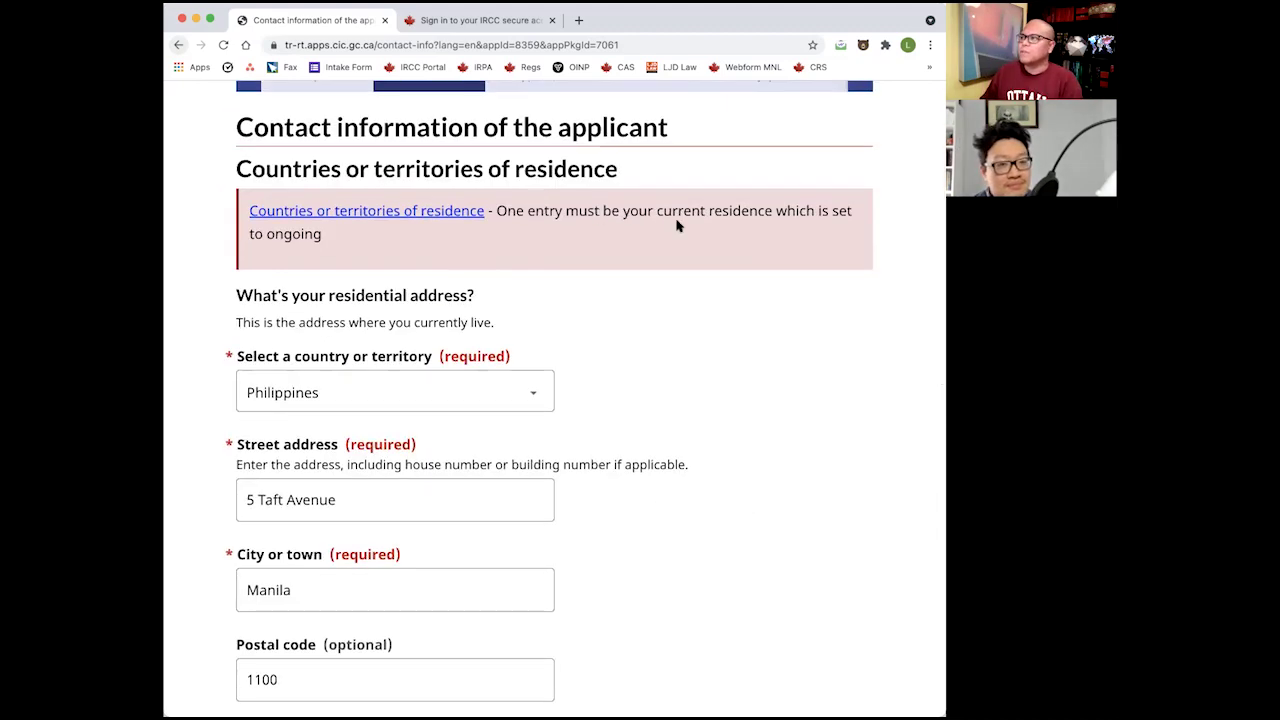
scroll(684, 329, "down", 1)
scroll(684, 329, "down", 6)
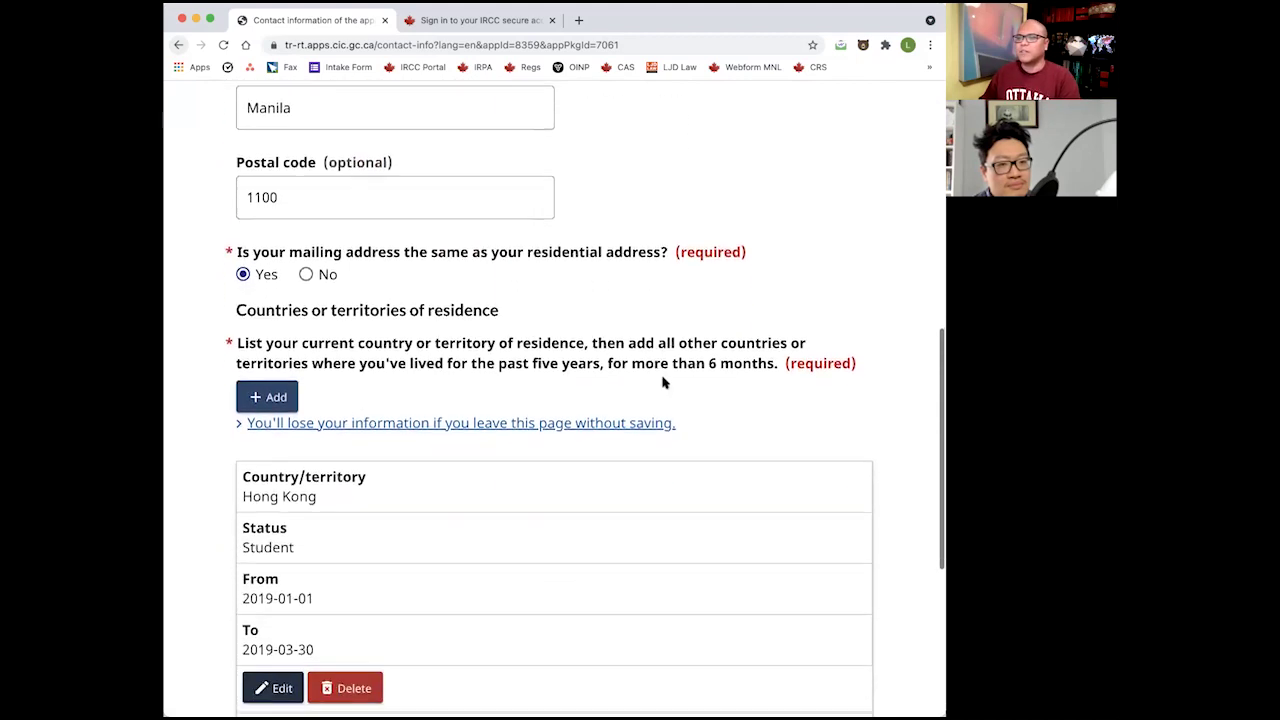
scroll(470, 318, "up", 5)
scroll(330, 330, "down", 5)
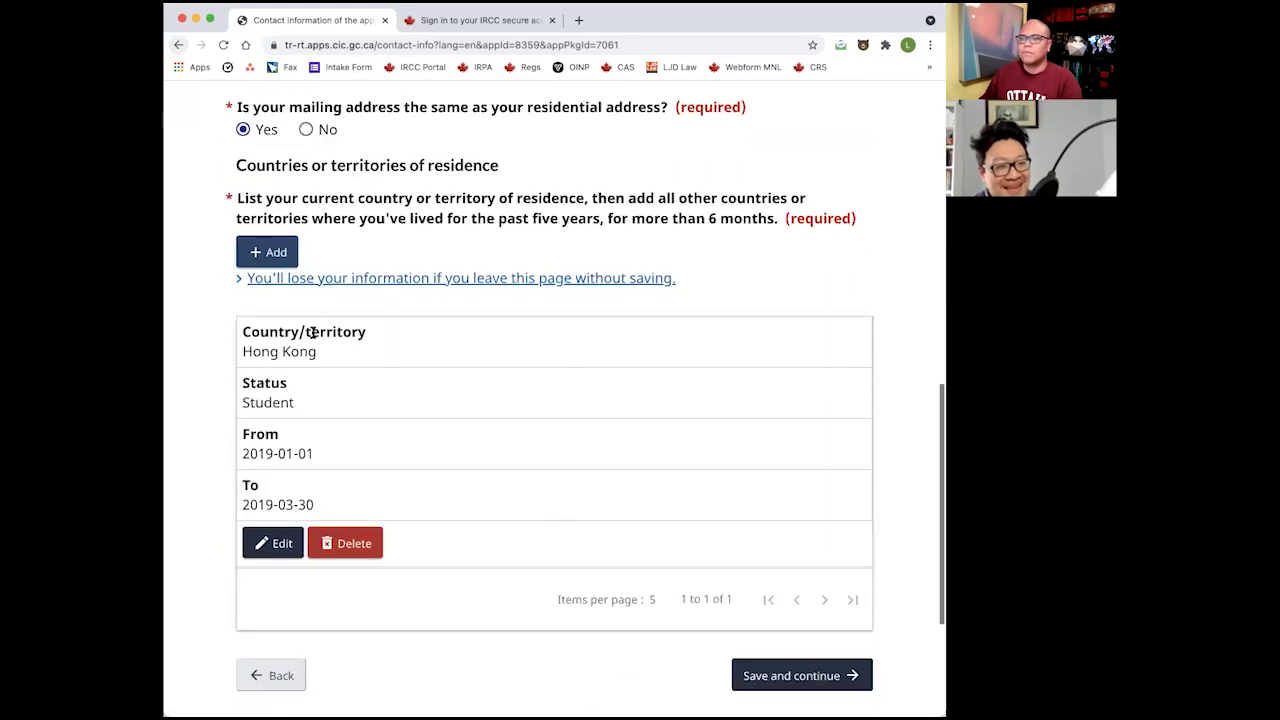
scroll(500, 520, "down", 1)
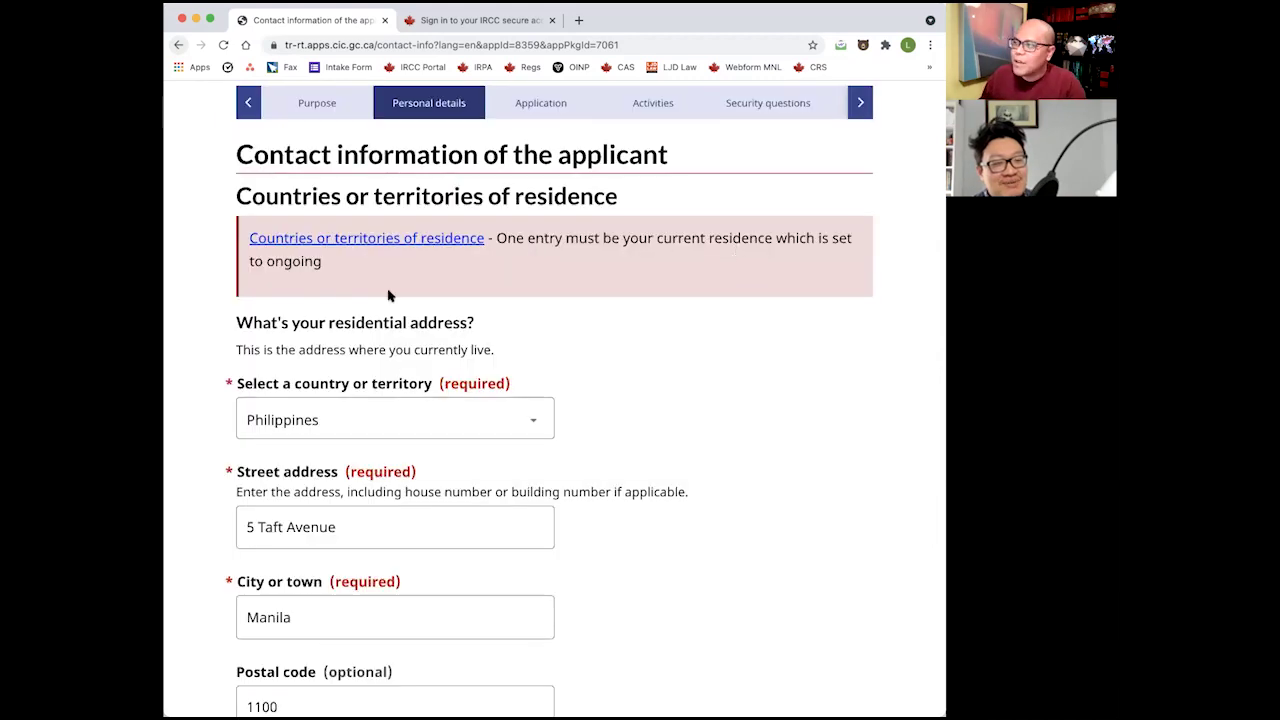
scroll(457, 471, "down", 5)
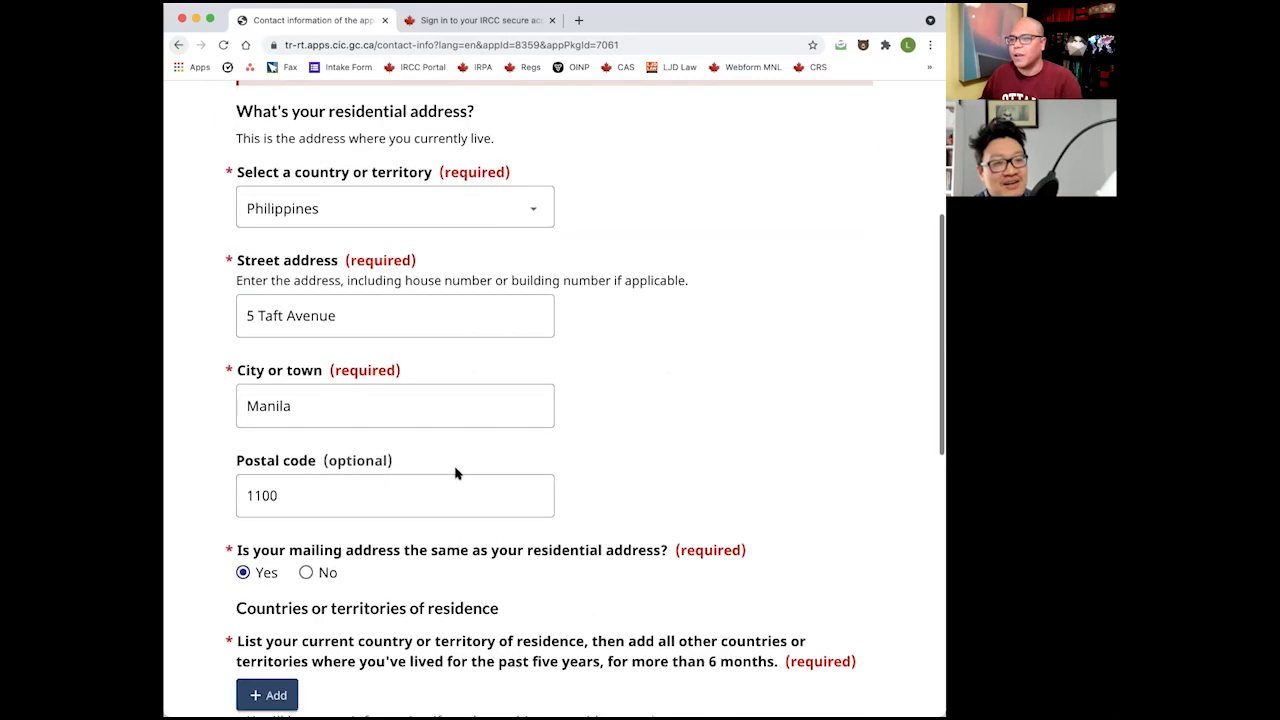
Start a new residence entry for the Philippines with Citizen status.
left_click(265, 556)
left_click(423, 249)
left_click(423, 249)
left_click(383, 334)
left_click(340, 360)
Set the From date to 2019-04-01, mark it as current residence, and save.
left_click(380, 430)
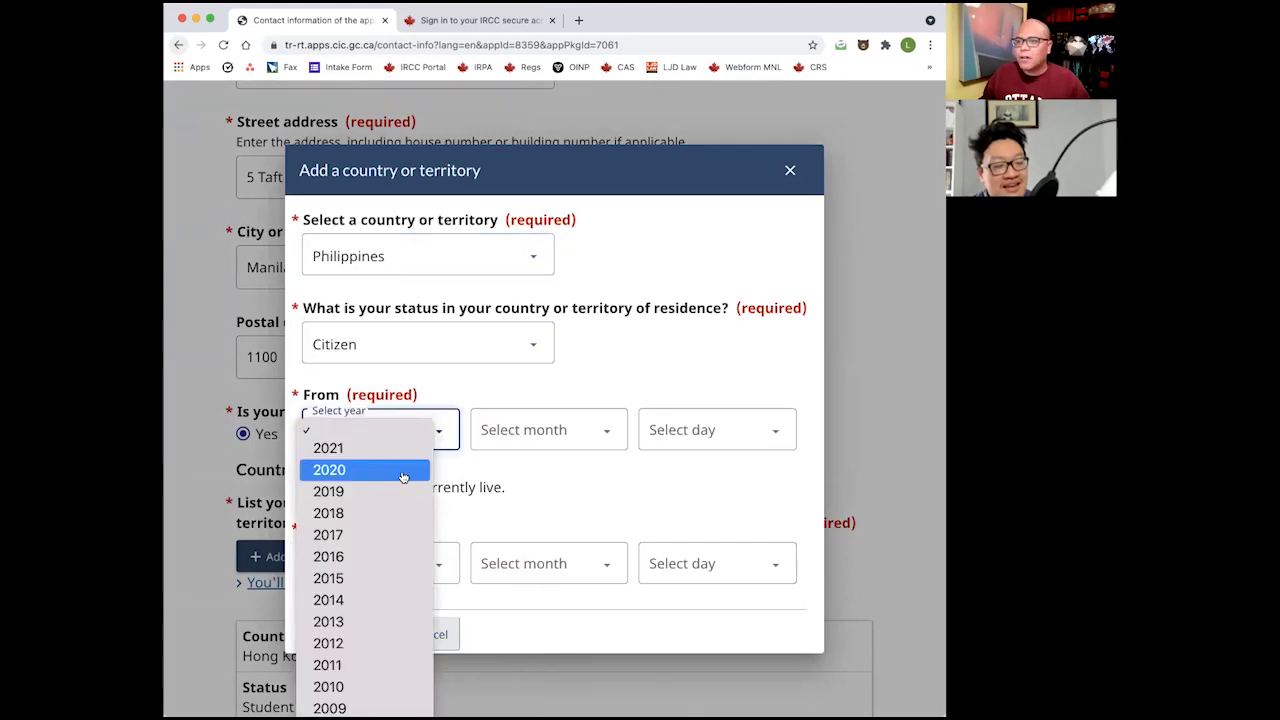
left_click(407, 491)
left_click(545, 430)
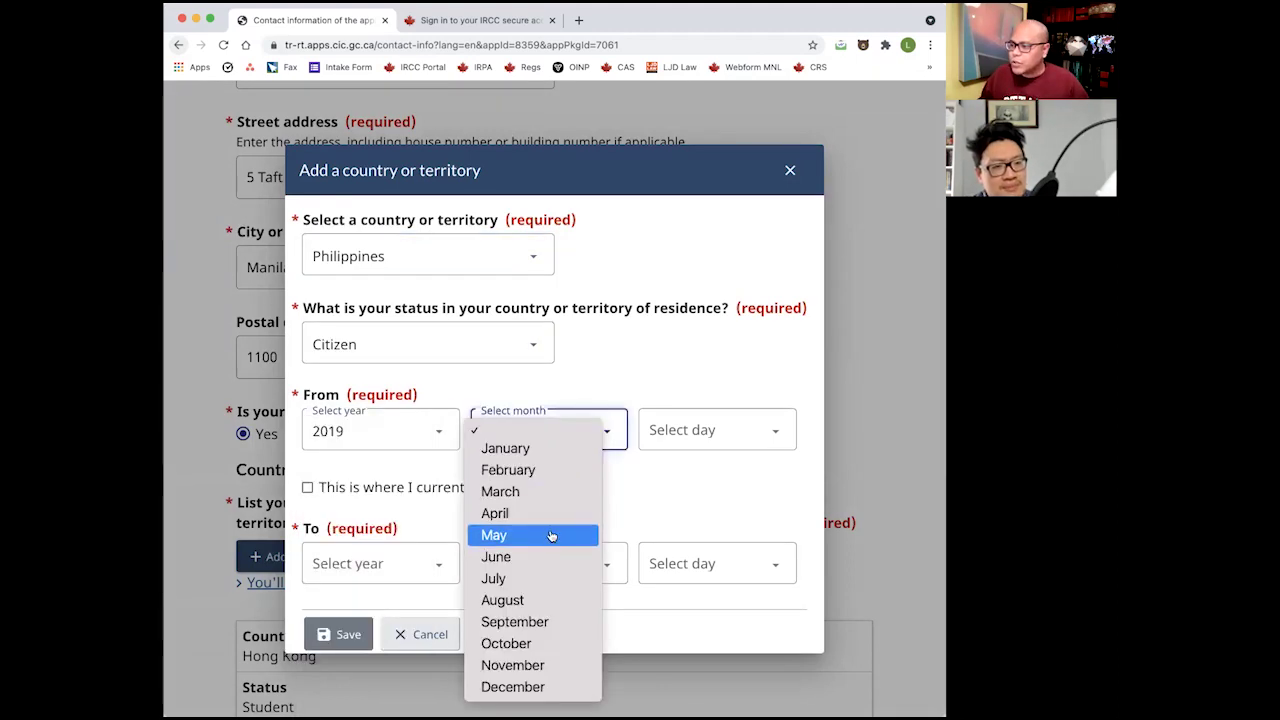
left_click(555, 513)
left_click(710, 430)
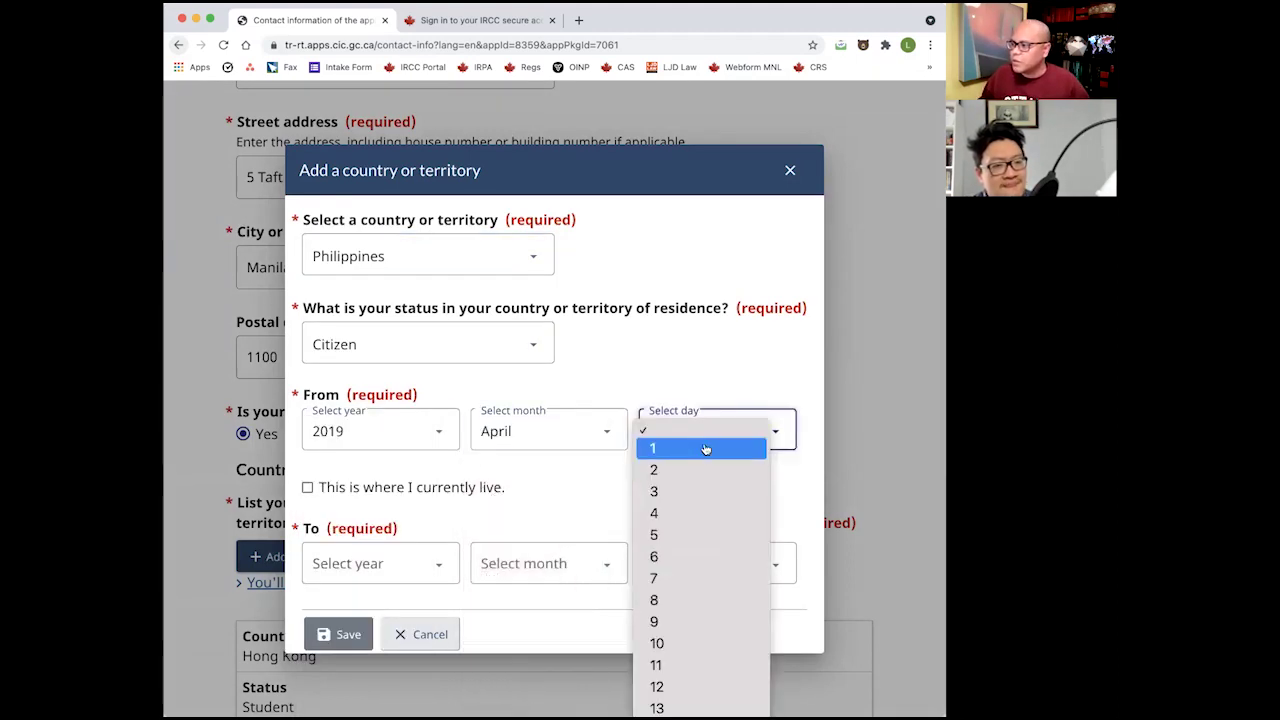
left_click(706, 448)
left_click(437, 490)
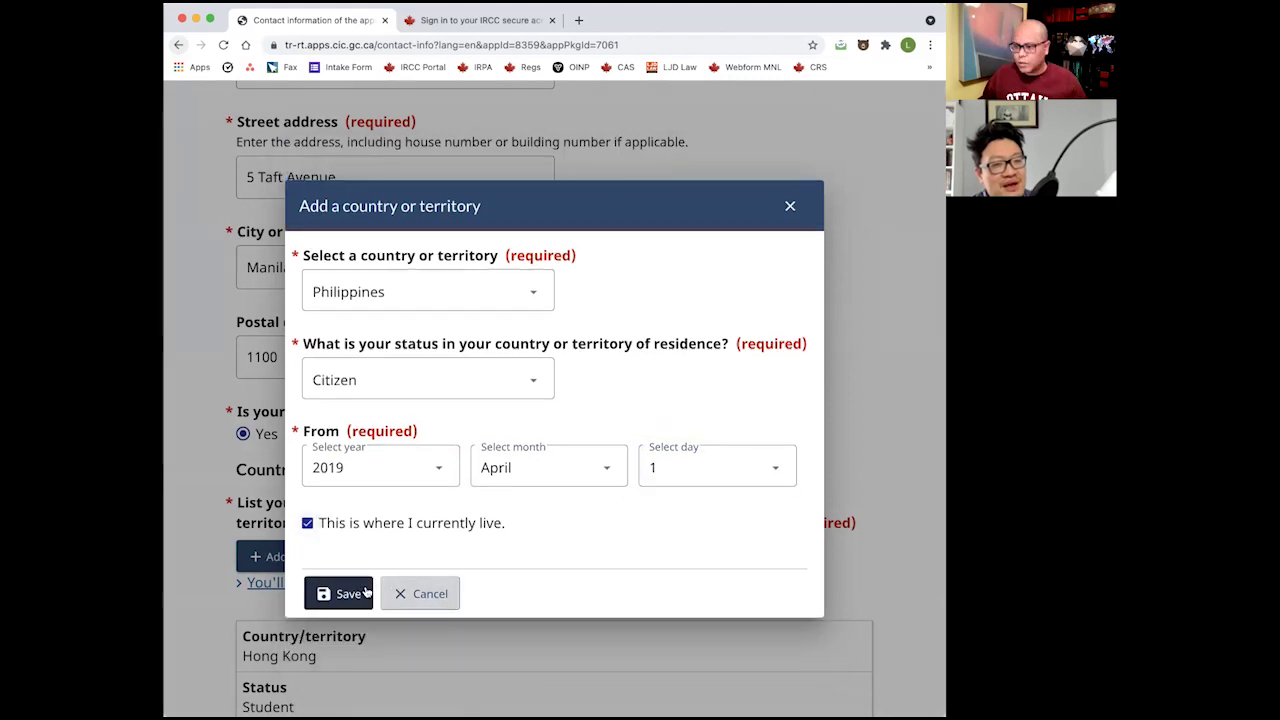
left_click(345, 592)
scroll(546, 496, "down", 5)
right_click(548, 492)
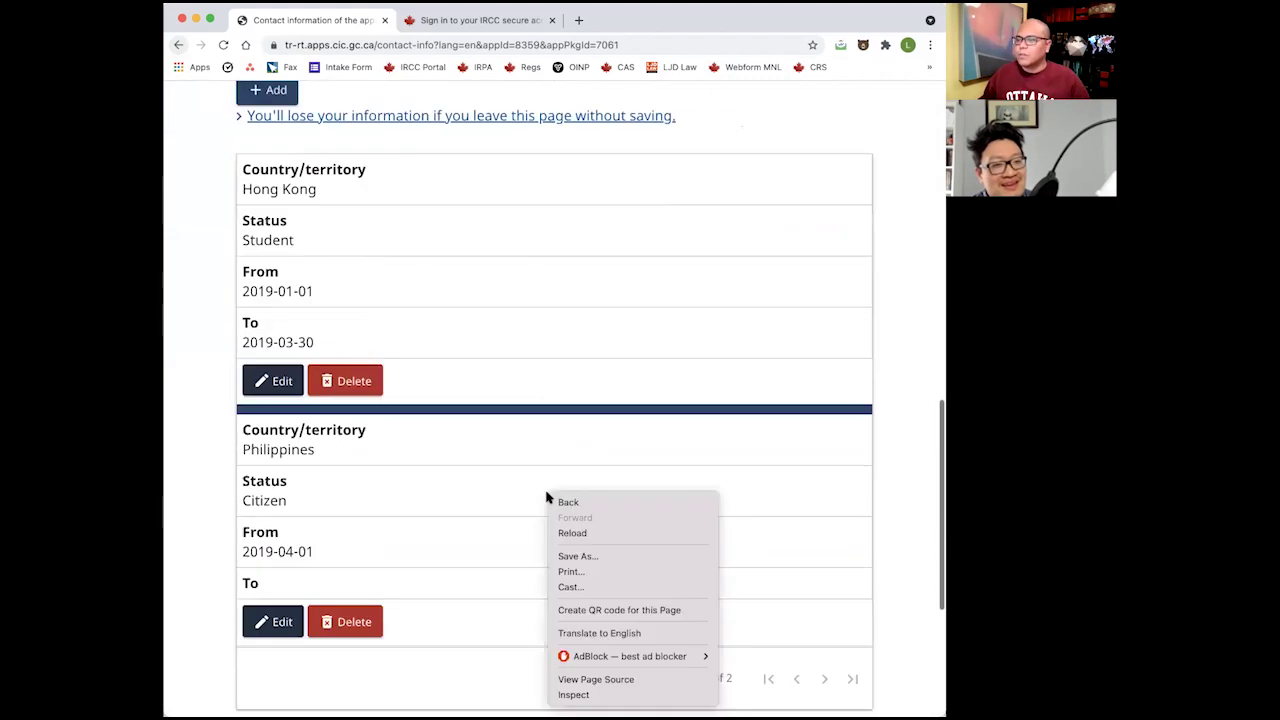
left_click(523, 496)
scroll(643, 220, "up", 10)
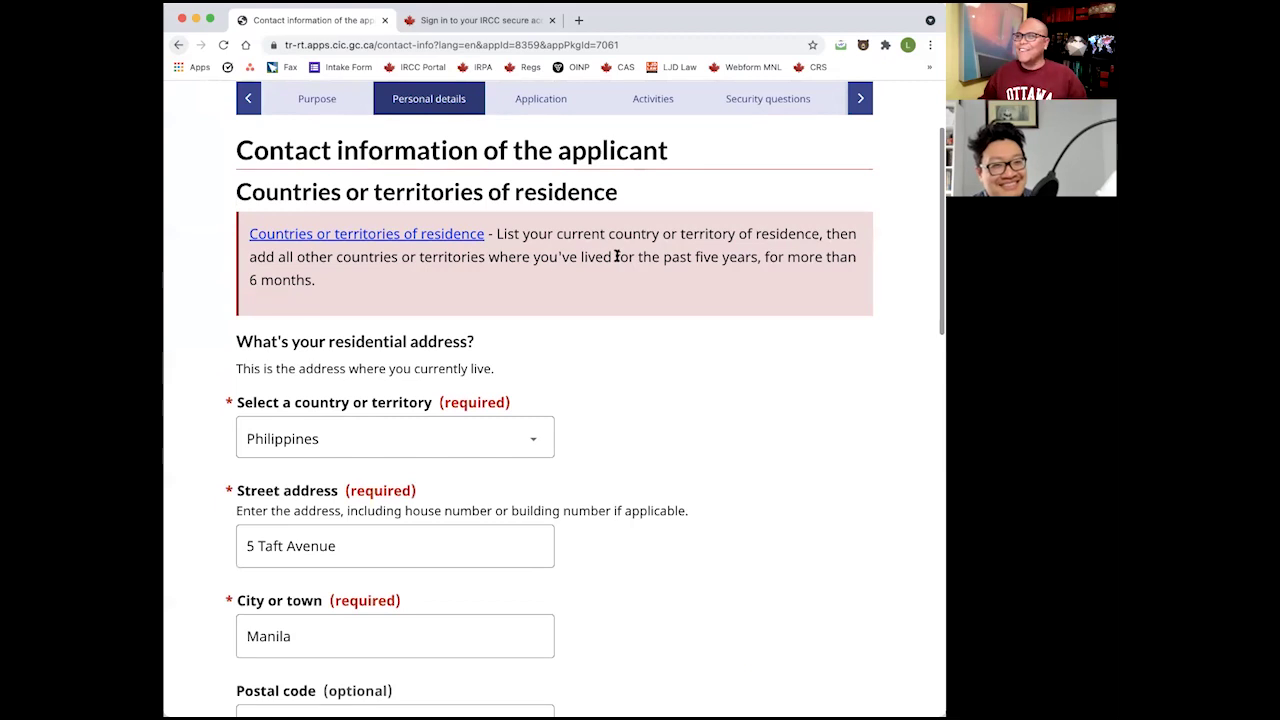
scroll(640, 277, "down", 10)
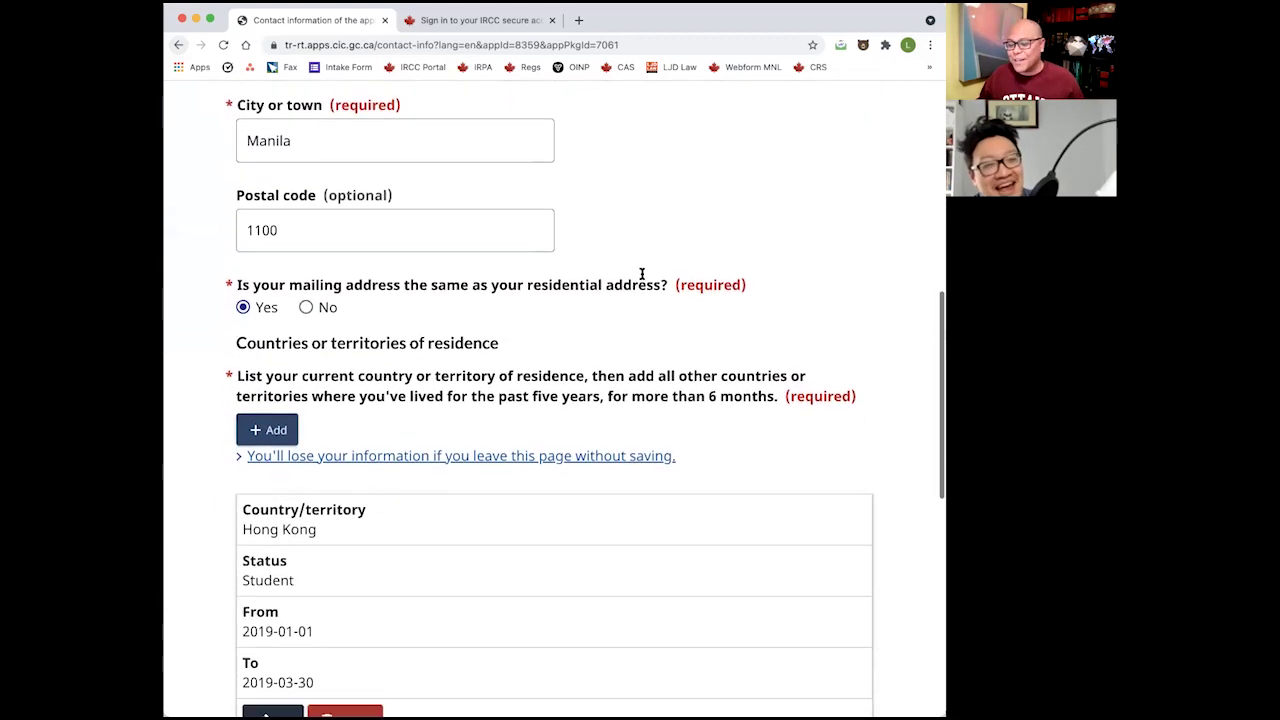
Start another residence entry for the Philippines with Citizen status.
scroll(597, 309, "up", 2)
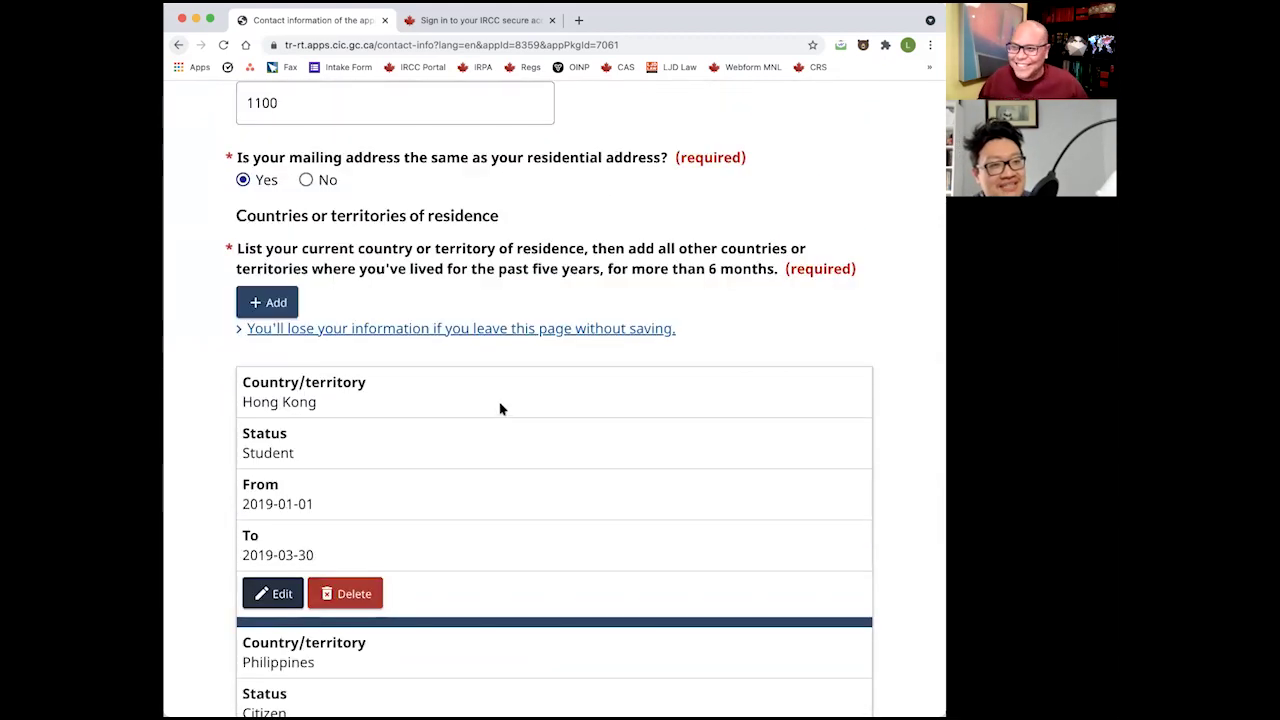
scroll(501, 408, "up", 1)
scroll(455, 440, "down", 3)
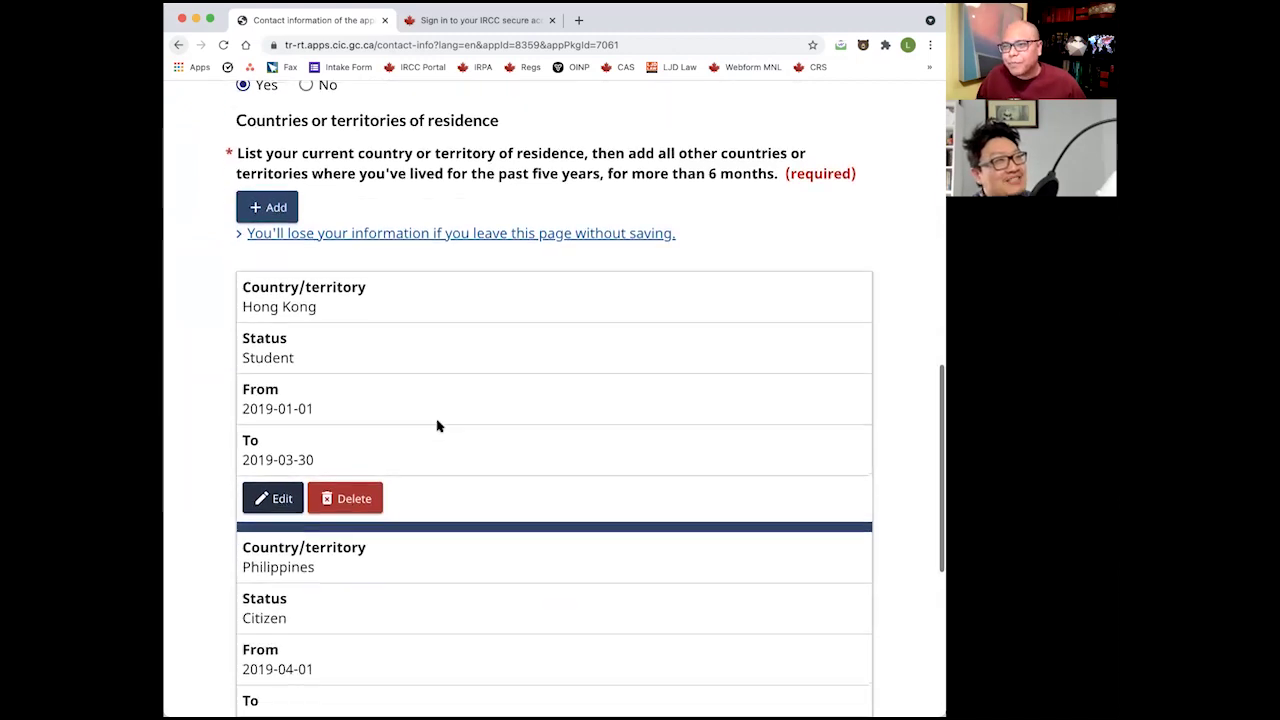
left_click(262, 207)
left_click(409, 262)
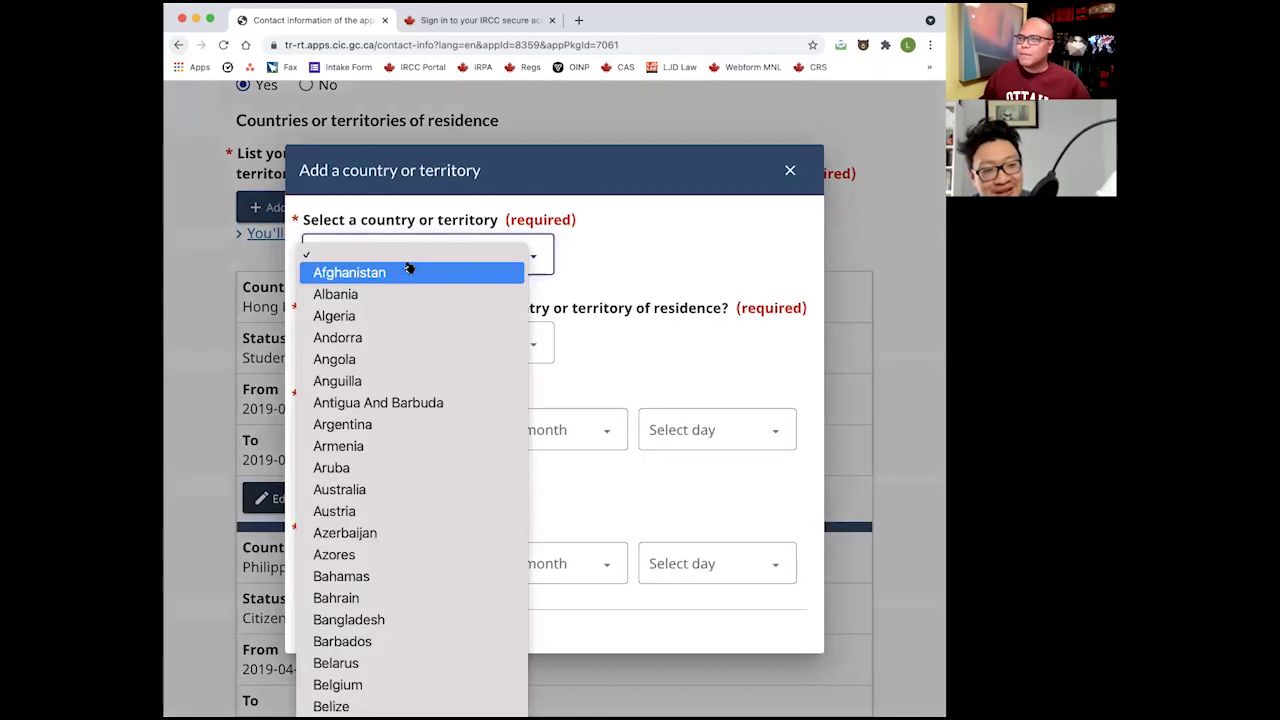
type("ph")
key("Return")
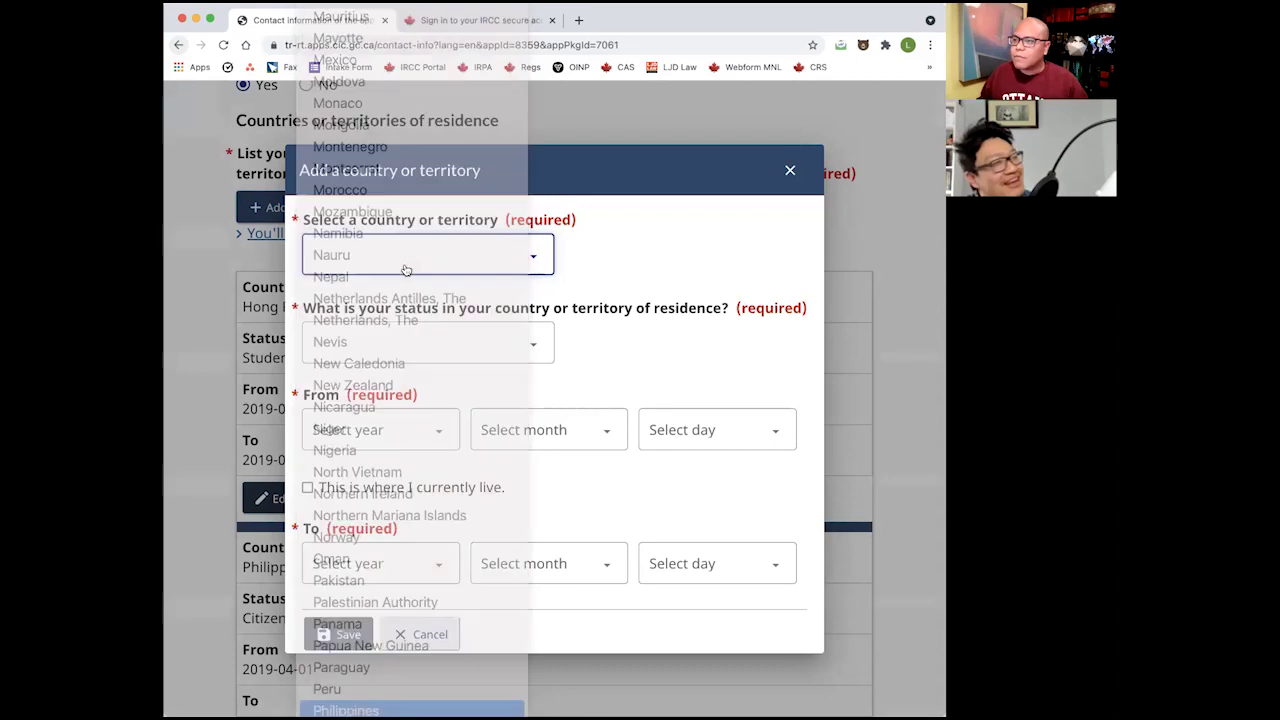
left_click(390, 343)
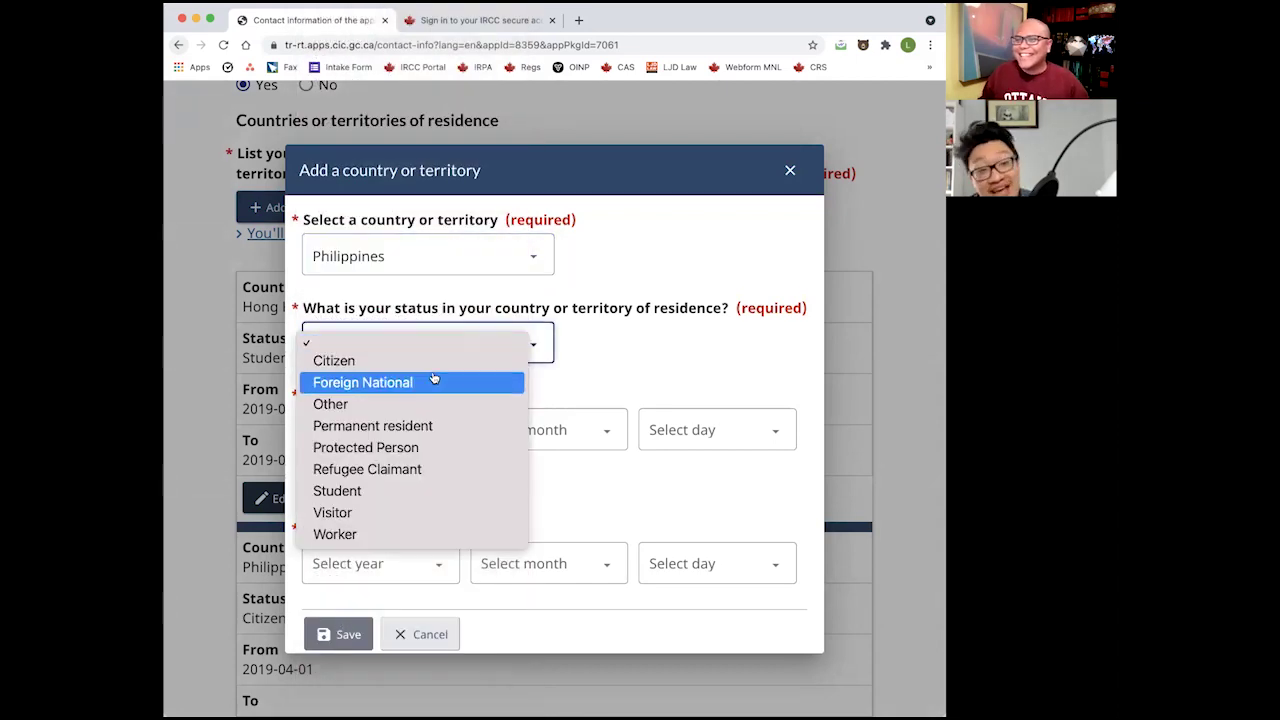
left_click(436, 360)
Set the entry's From date to 2016-01-01.
left_click(382, 429)
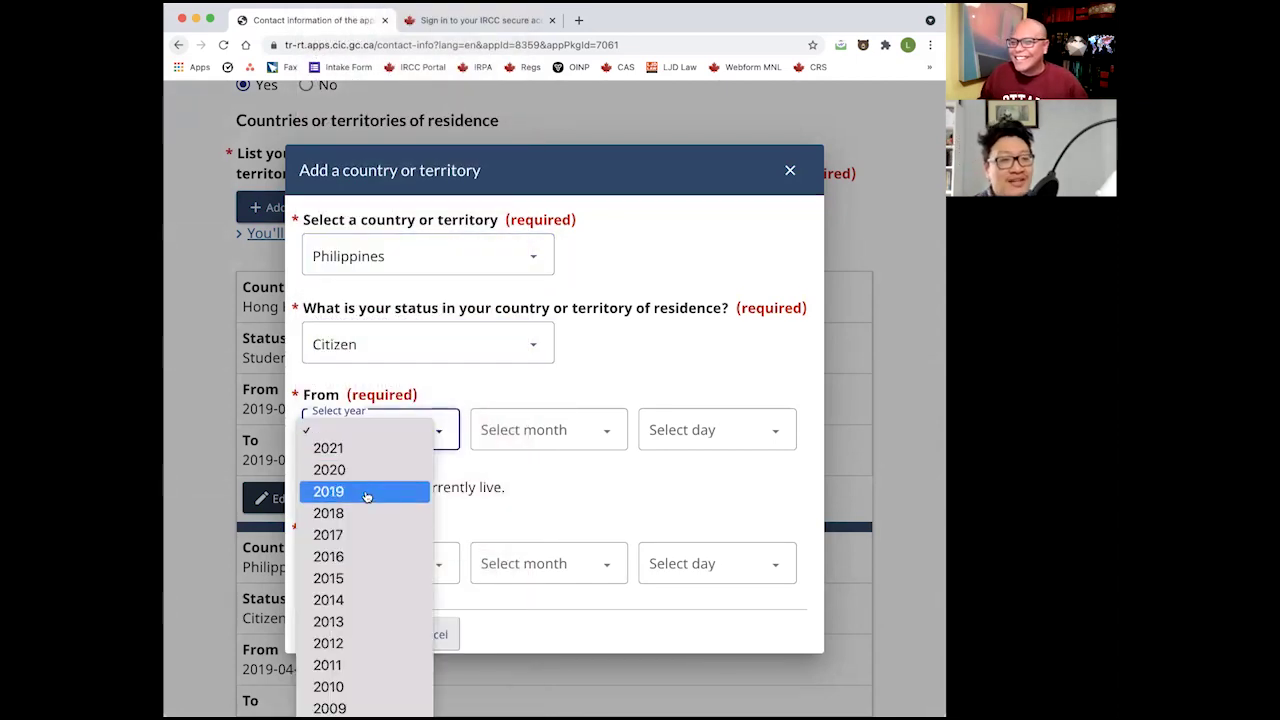
left_click(365, 556)
left_click(564, 429)
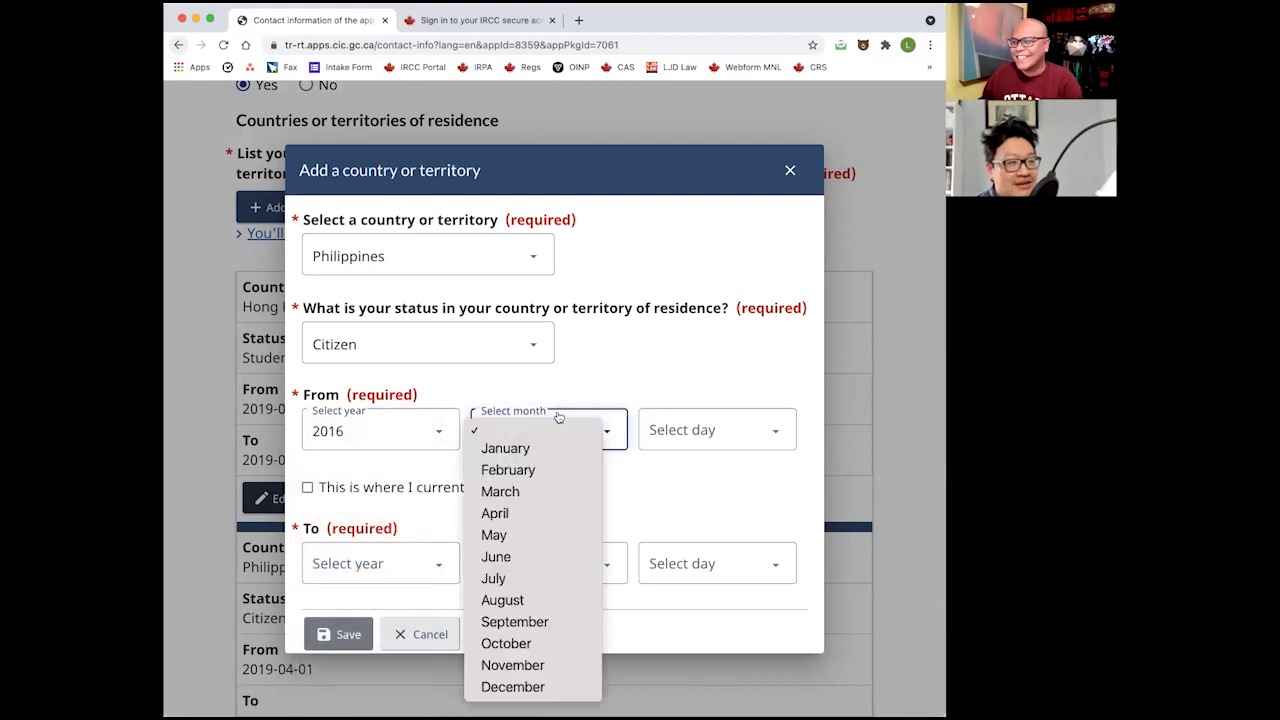
left_click(565, 450)
left_click(740, 432)
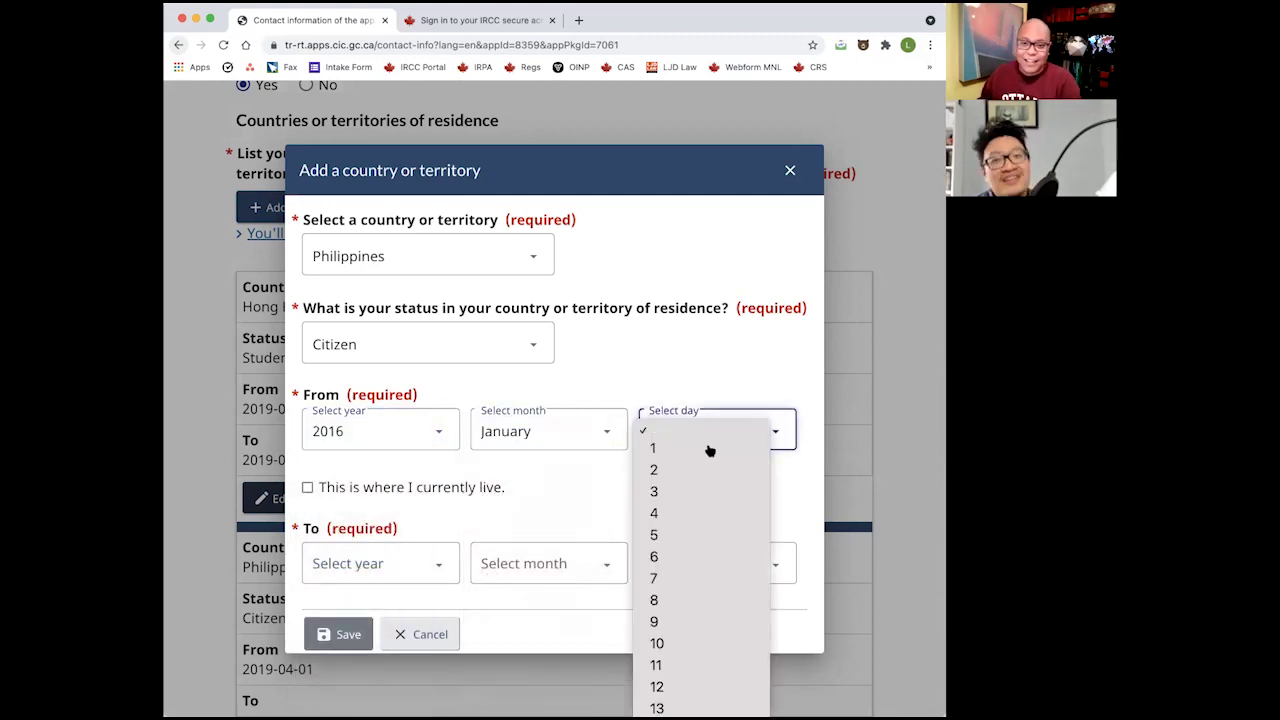
left_click(708, 449)
Set the To year to 2020, then zoom the page out to see more entries.
left_click(390, 566)
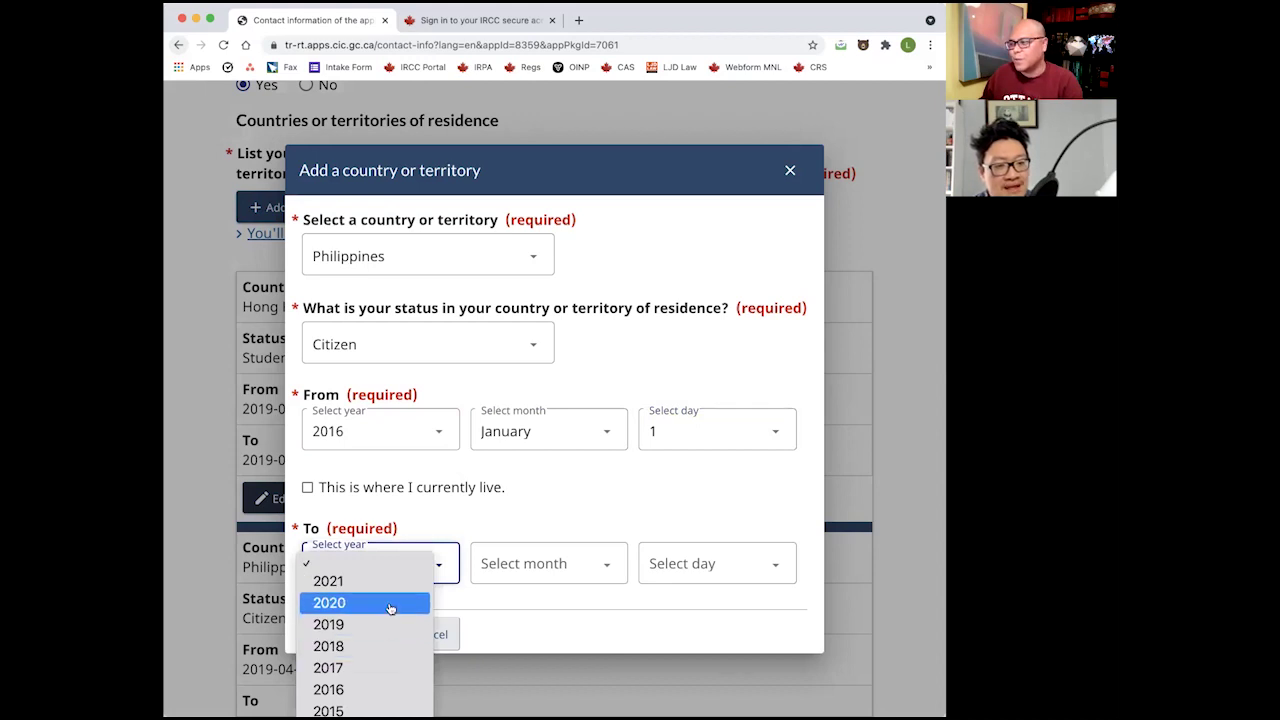
left_click(390, 608)
left_click(516, 578)
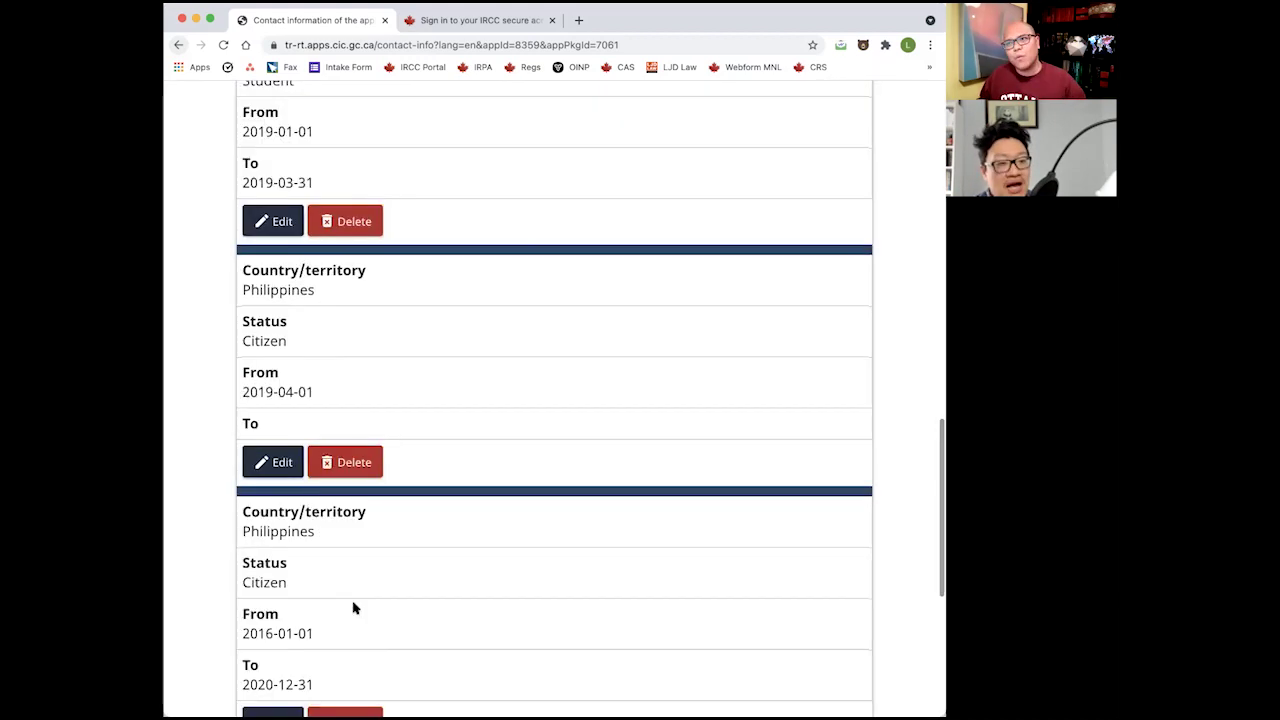
scroll(354, 602, "up", 2)
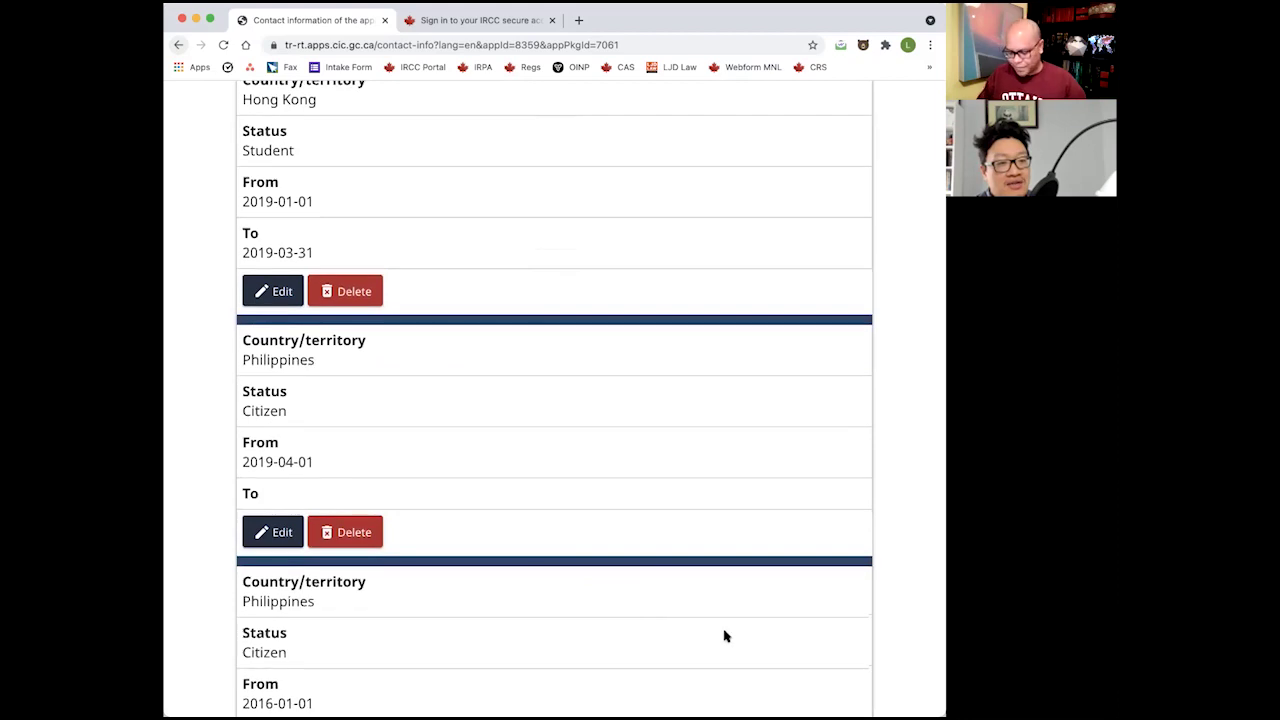
key("super+minus")
scroll(697, 630, "up", 1)
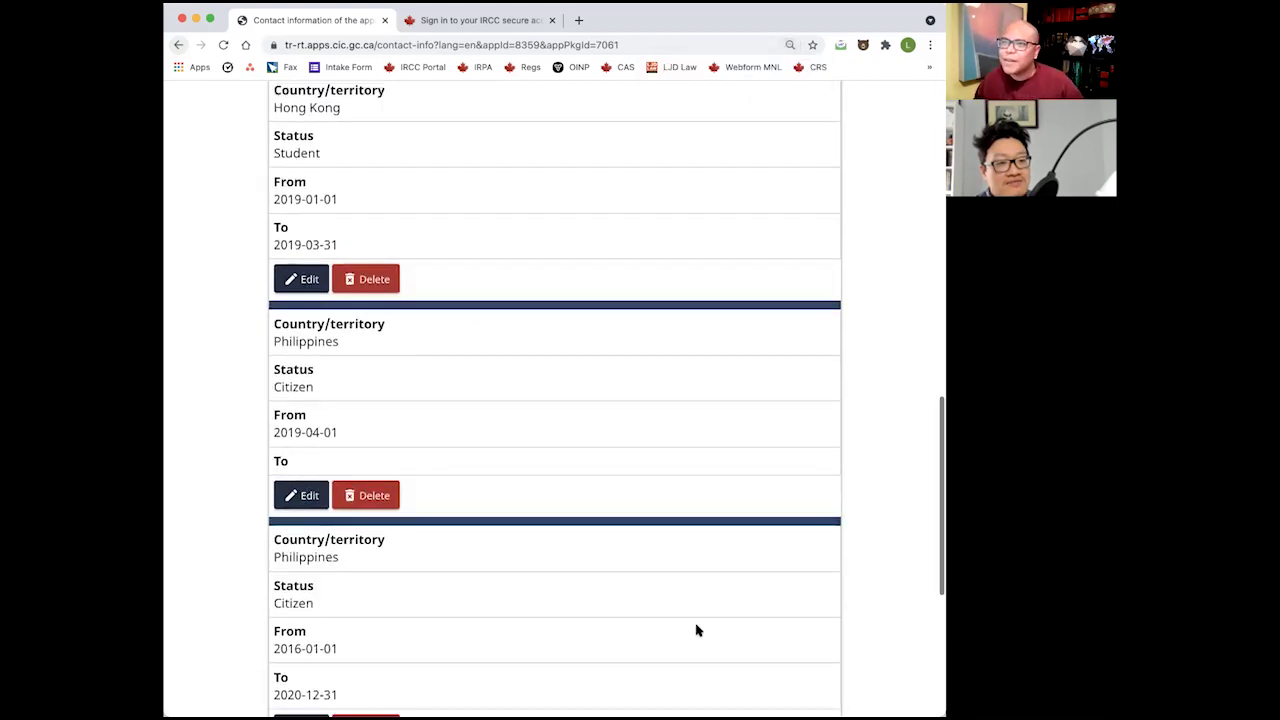
scroll(697, 630, "down", 1)
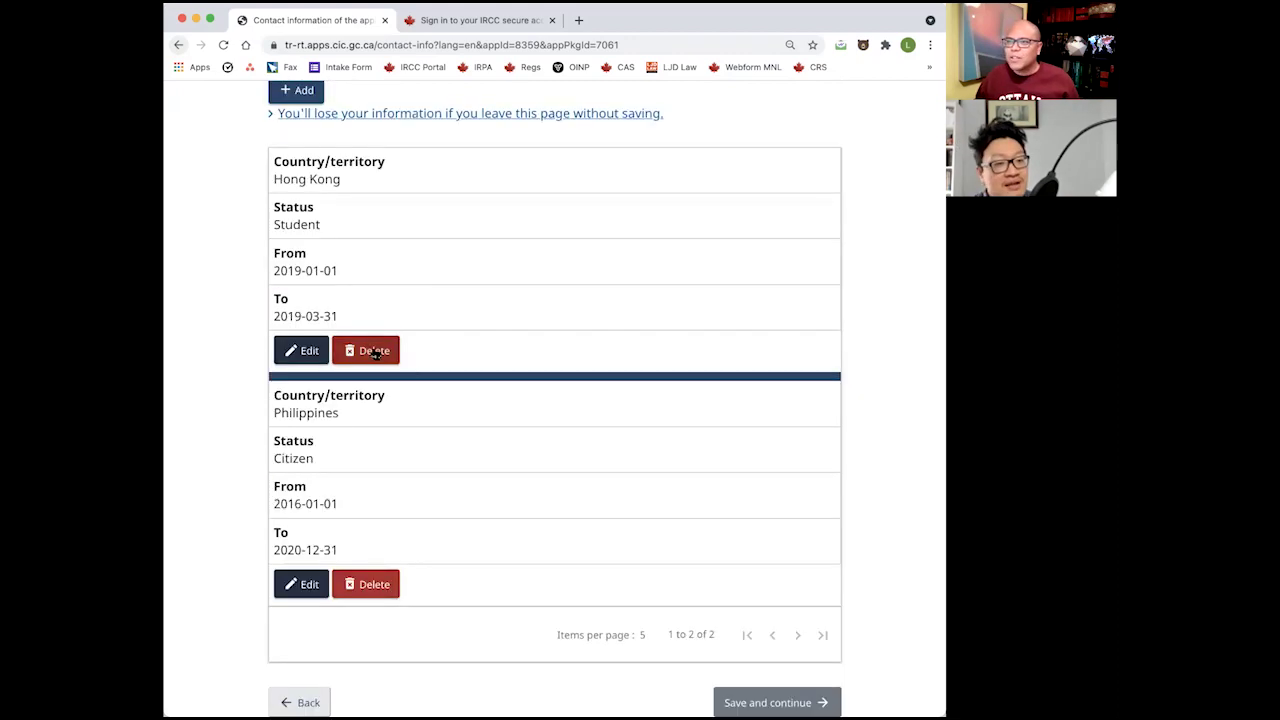
Delete the Hong Kong entry, mark the Philippines entry as current residence, and continue.
left_click(366, 349)
left_click(668, 463)
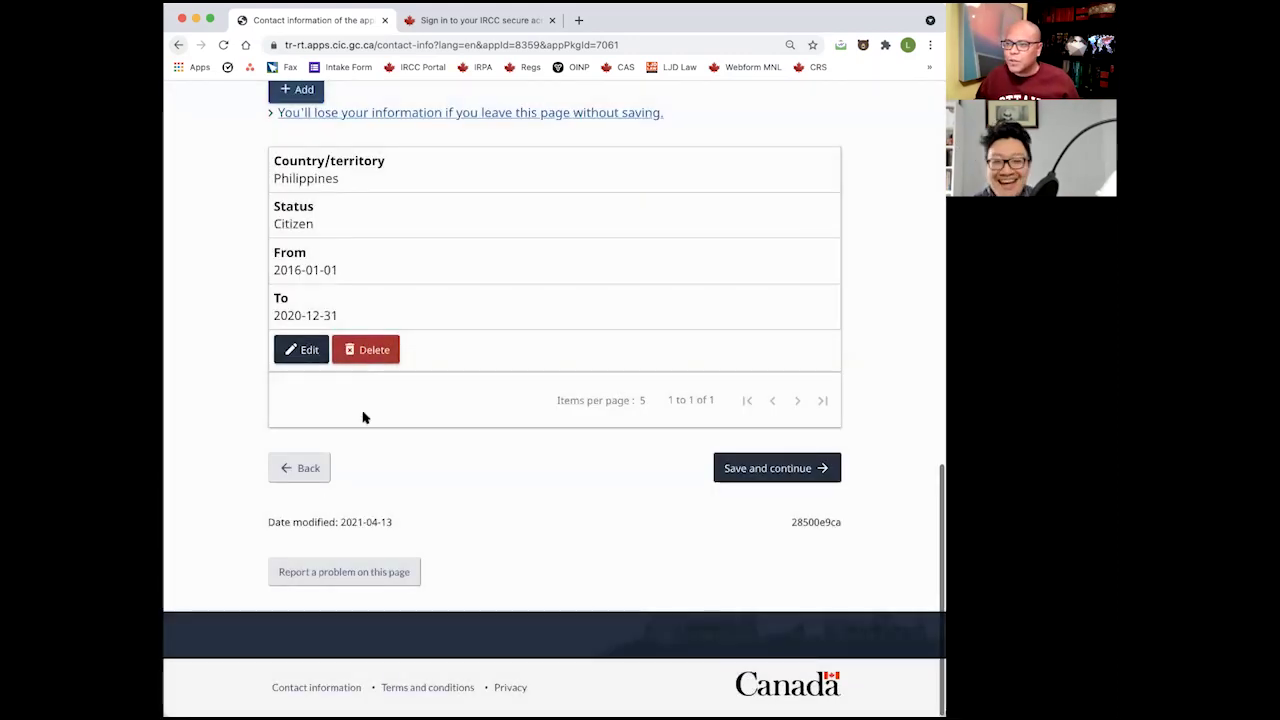
left_click(316, 358)
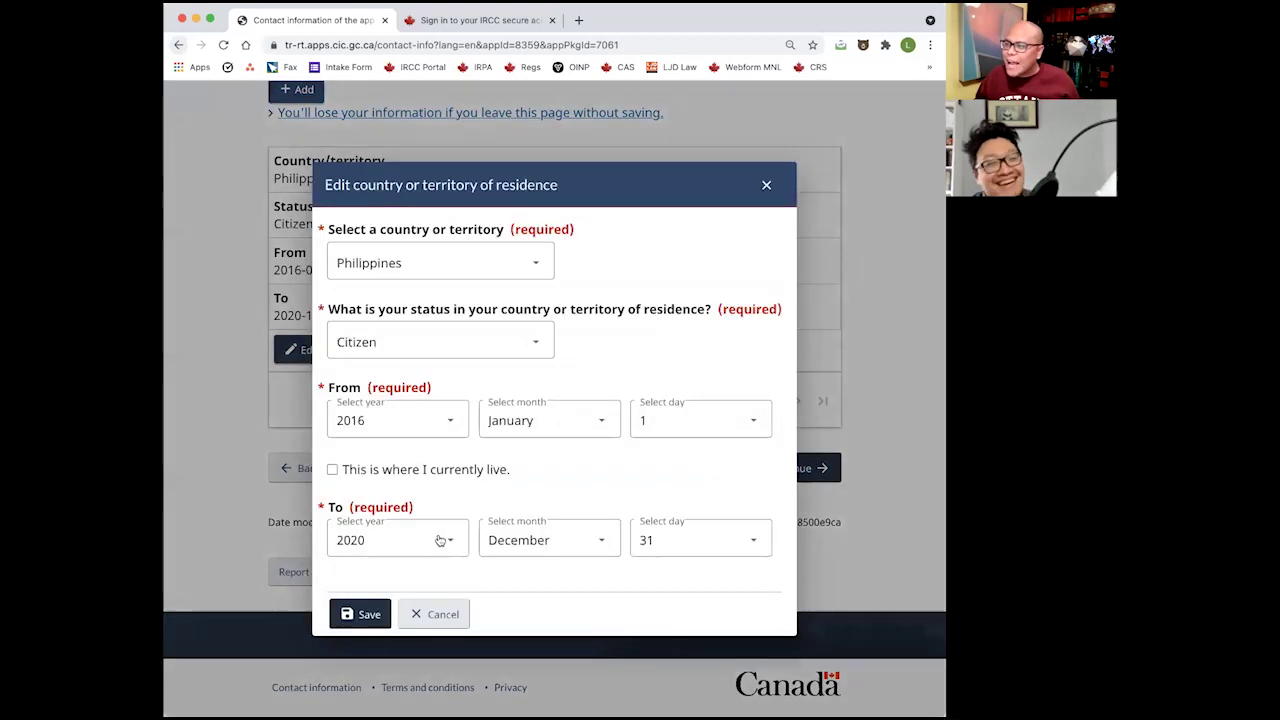
left_click(424, 479)
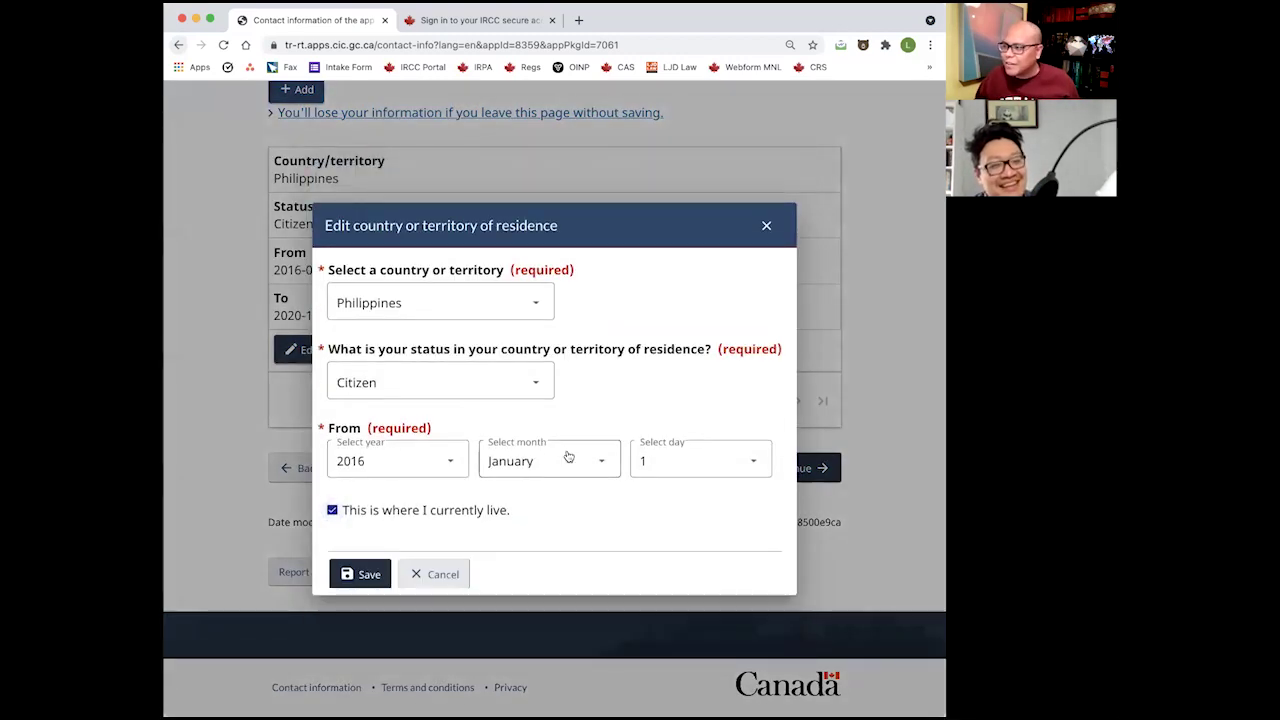
left_click(360, 573)
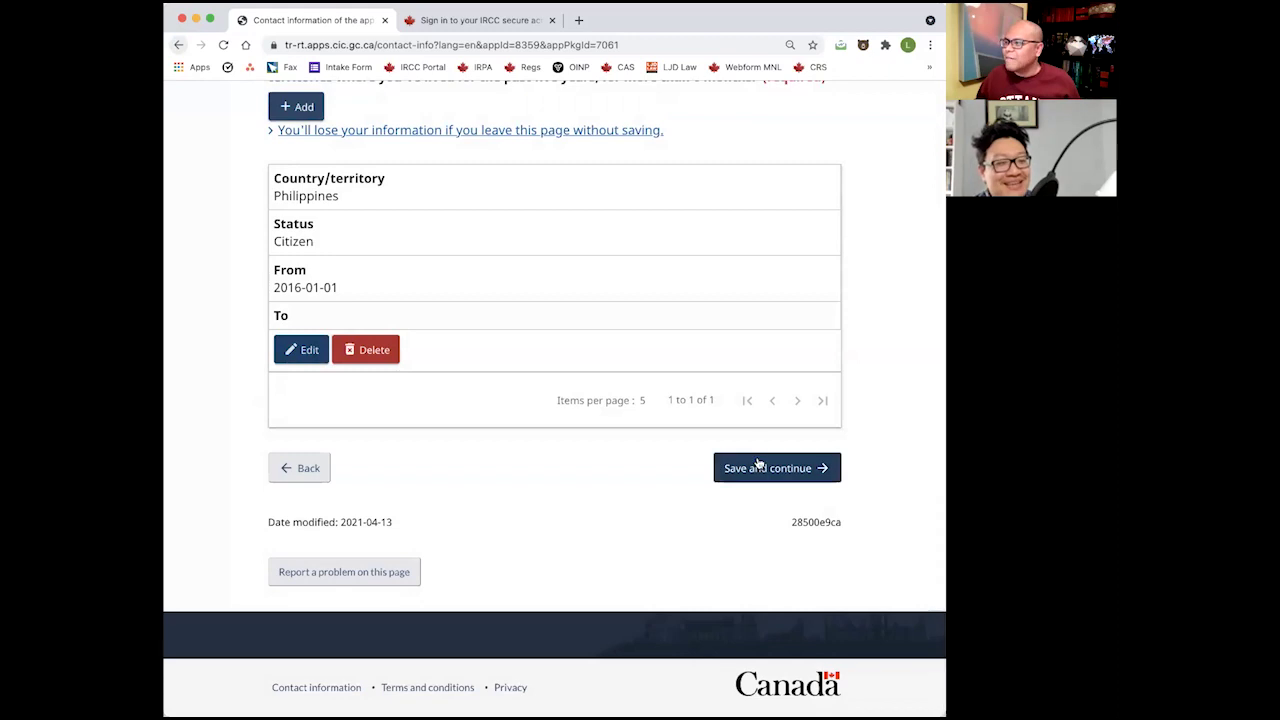
left_click(751, 466)
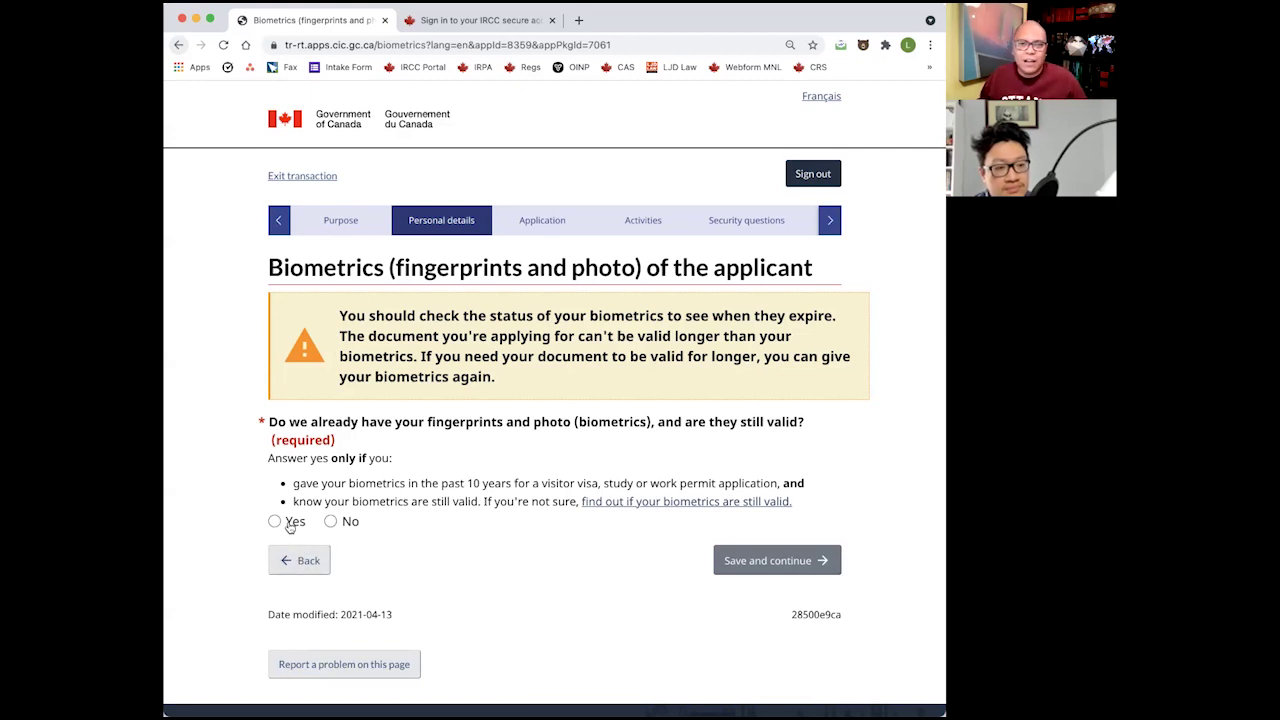
Select No for already having valid biometrics.
left_click(350, 522)
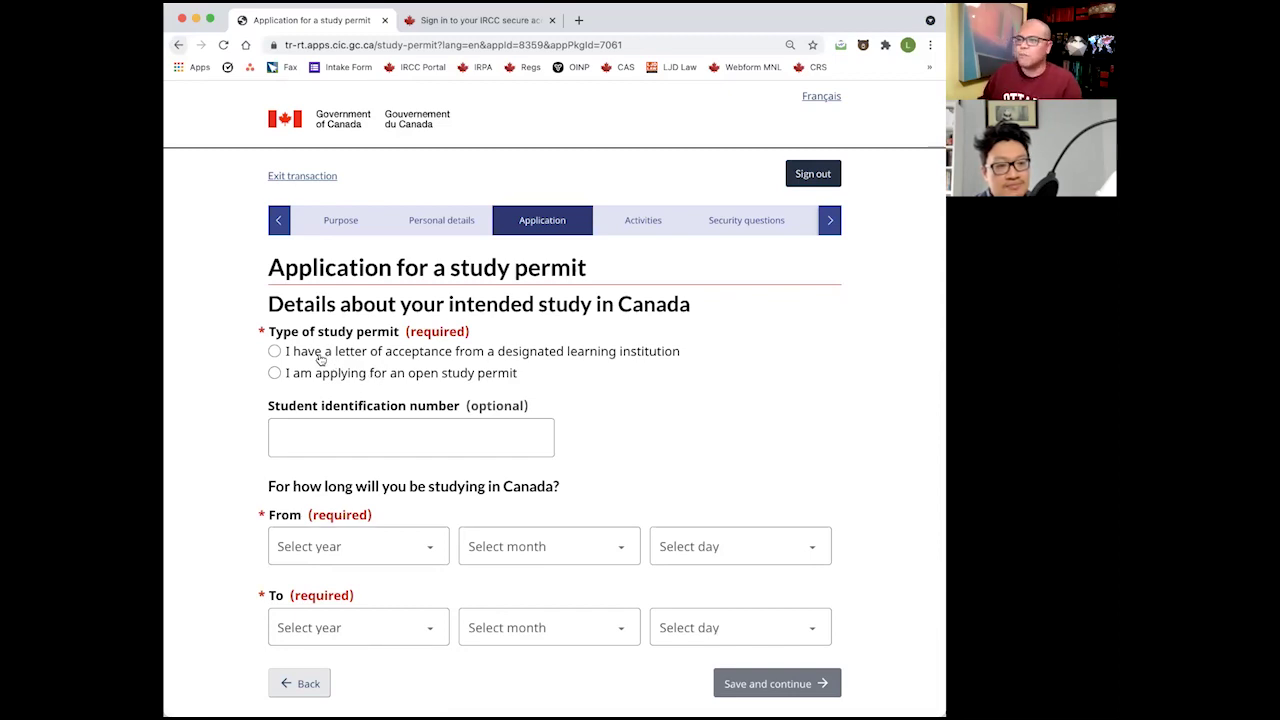
Choose 'I have a letter of acceptance from a designated learning institution' as the permit type.
left_click(320, 360)
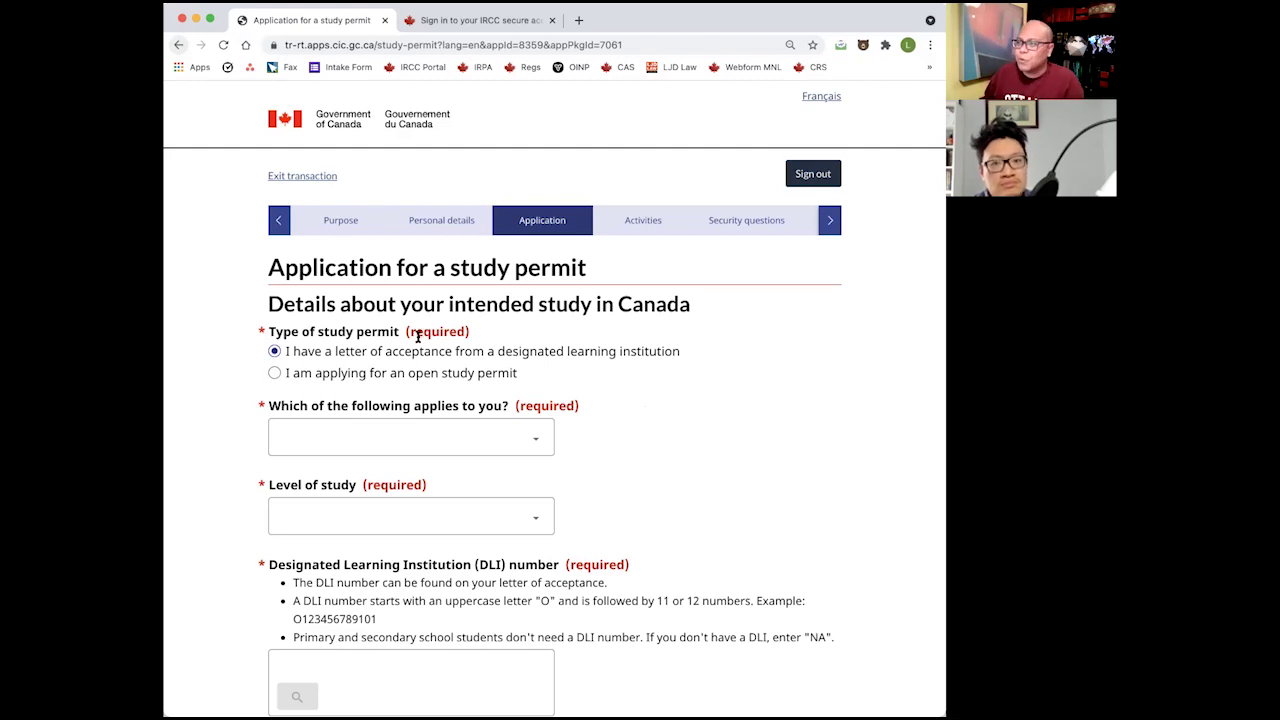
left_click(408, 431)
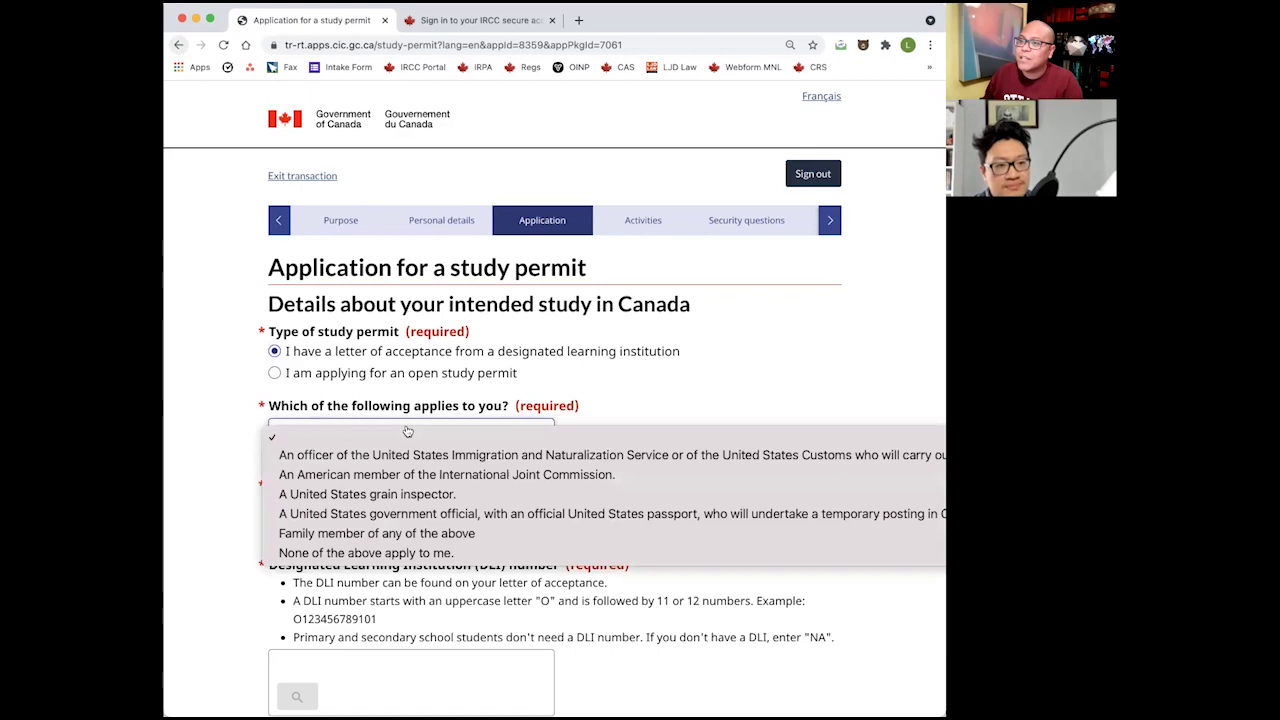
left_click(408, 431)
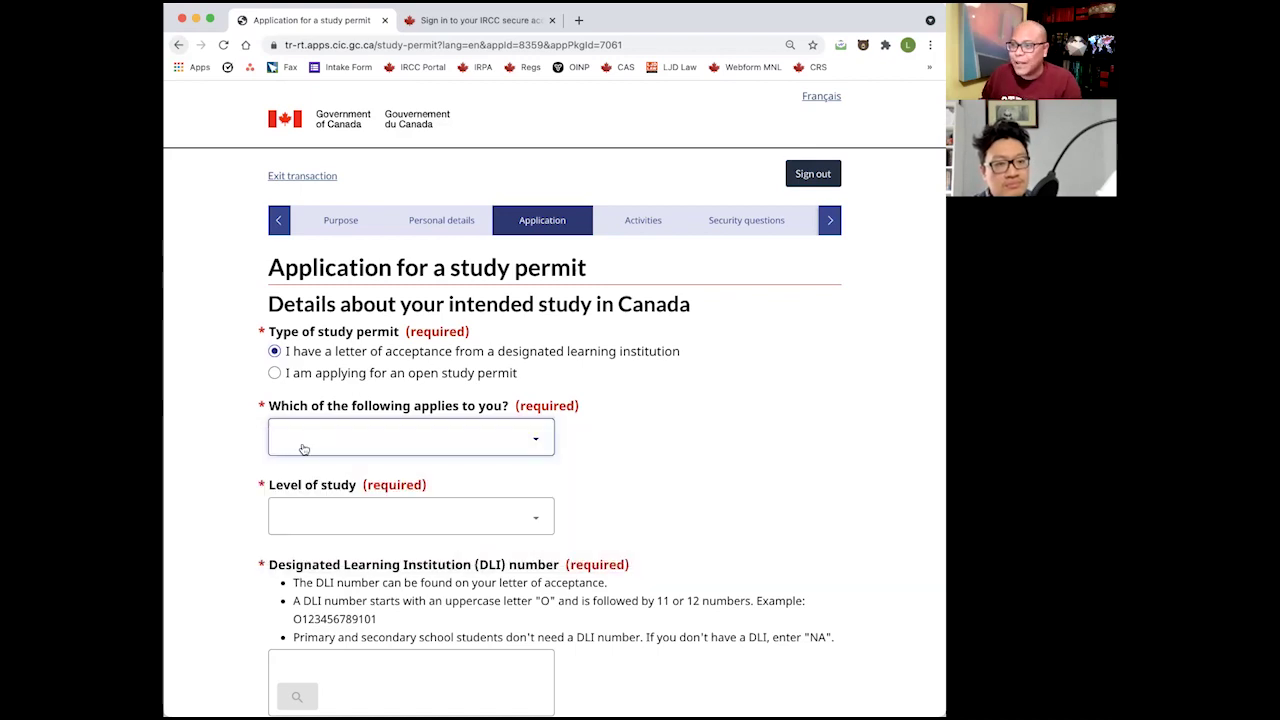
left_click(337, 433)
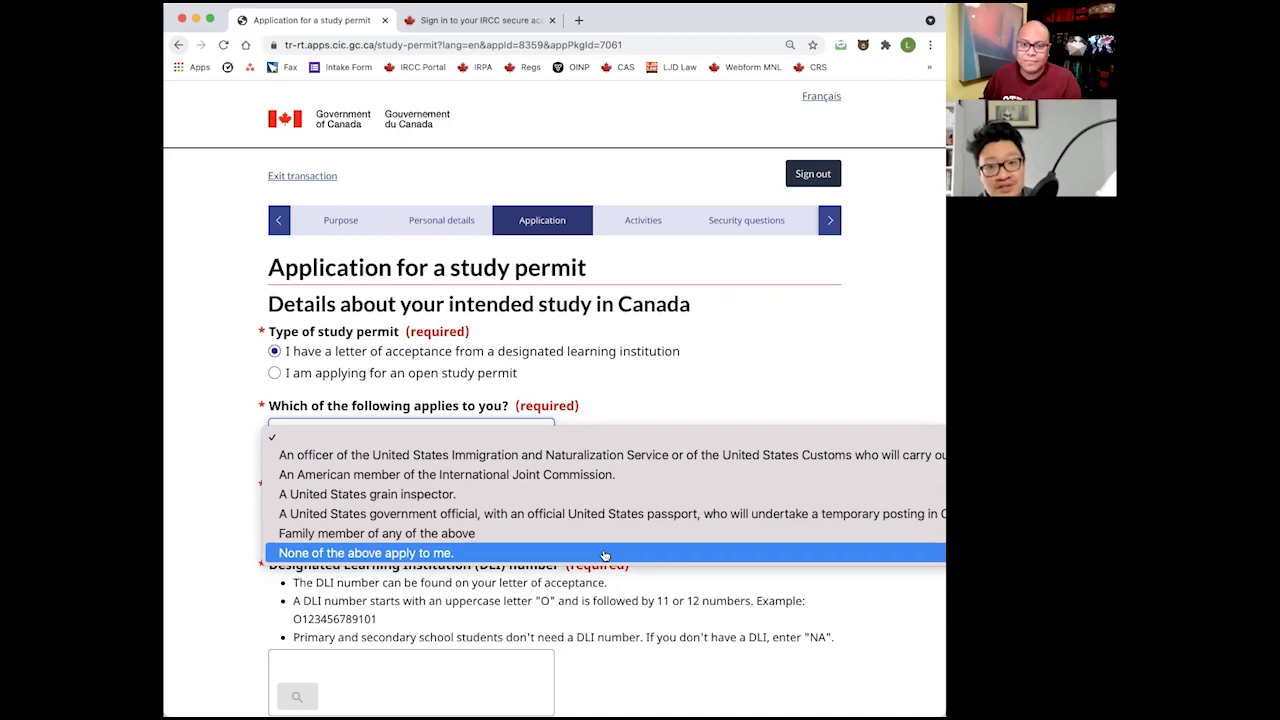
Answer 'None of the above apply to me.' for which situation applies.
left_click(604, 555)
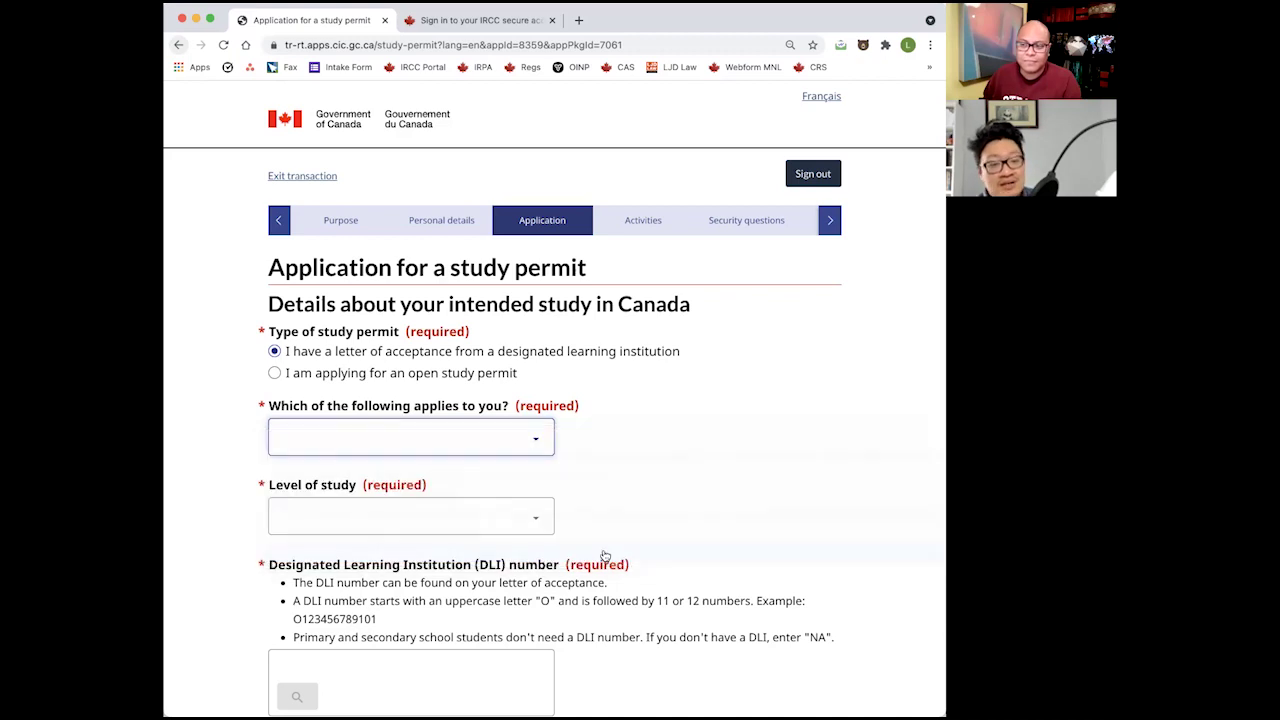
left_click(628, 437)
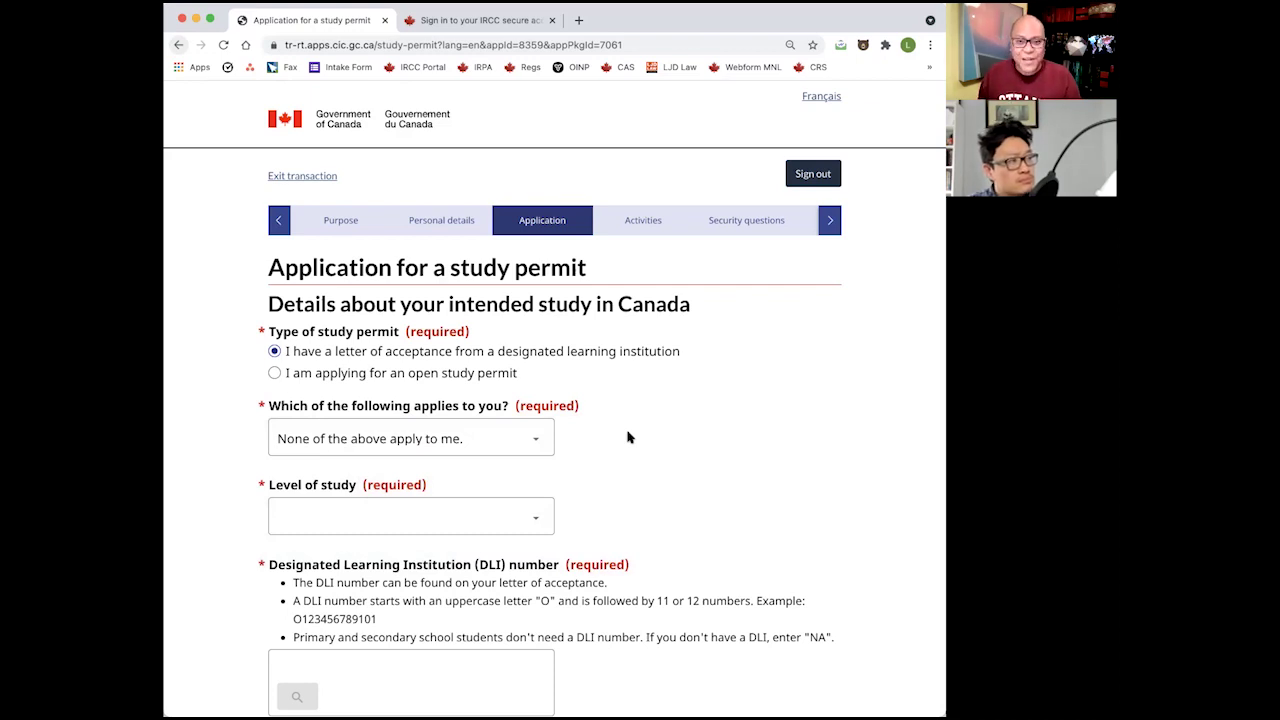
left_click(336, 448)
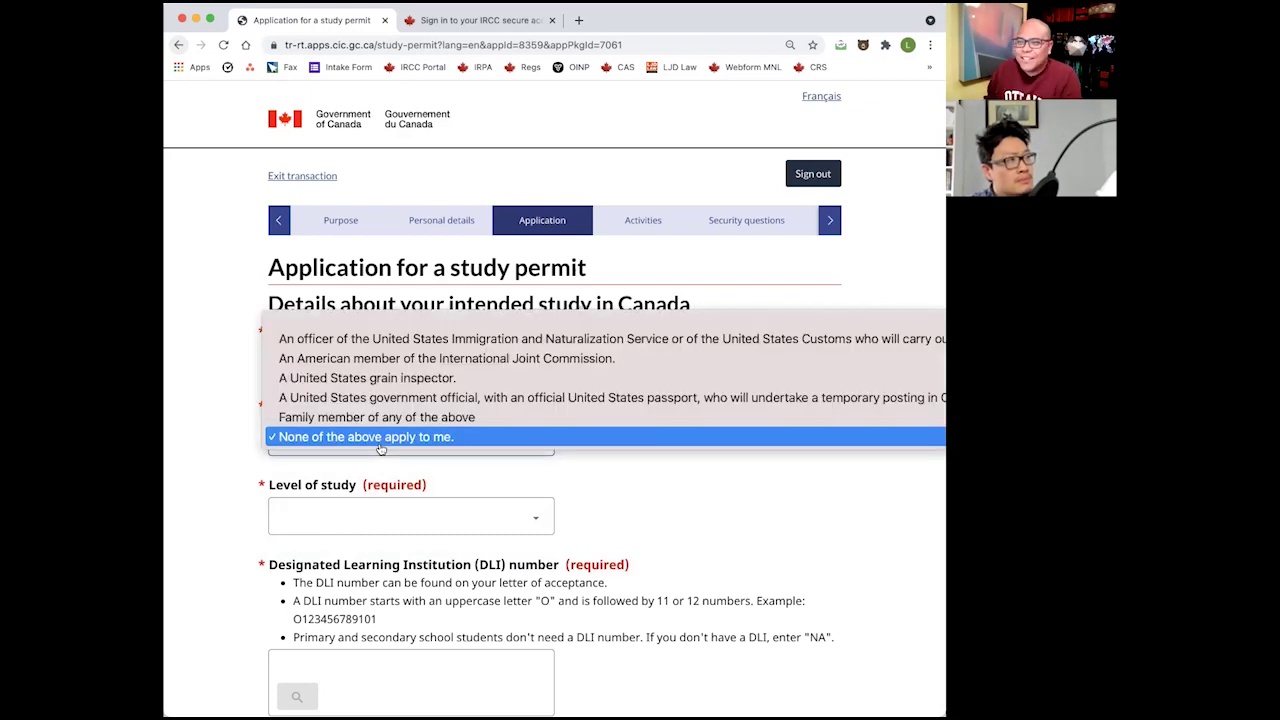
left_click(336, 442)
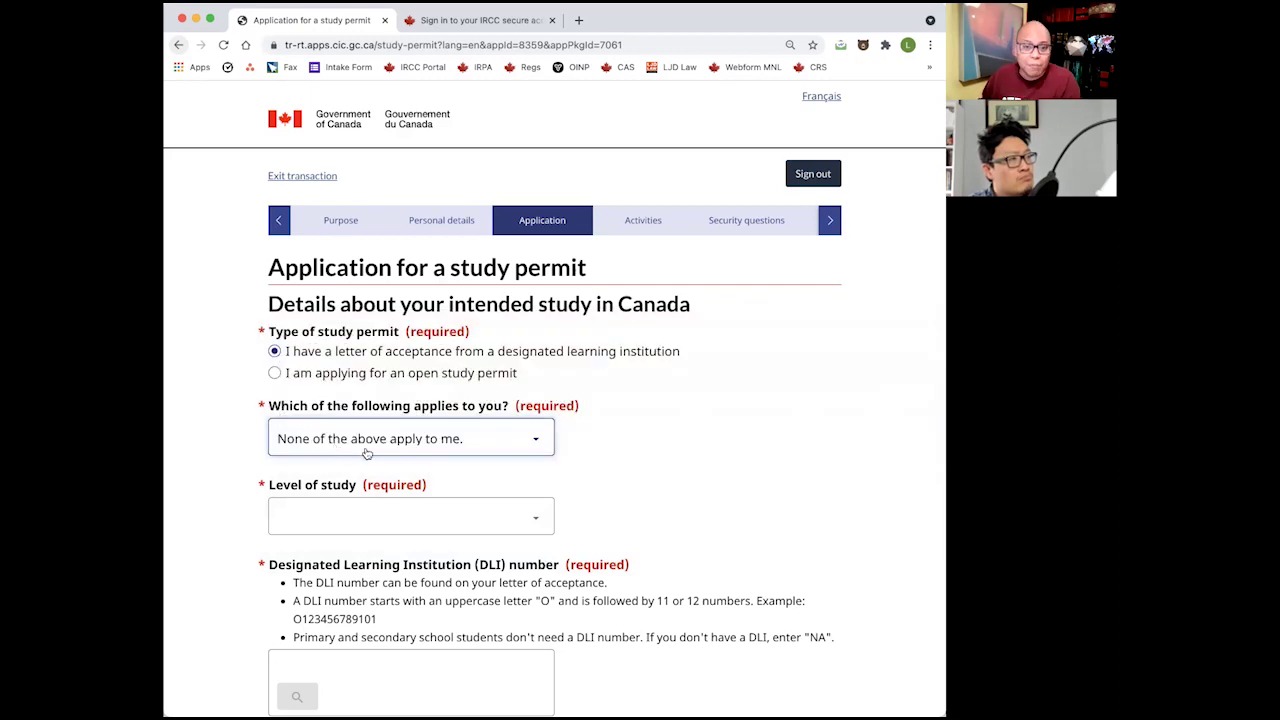
Set the level of study to 'University - Bachelor's Deg.'.
left_click(379, 512)
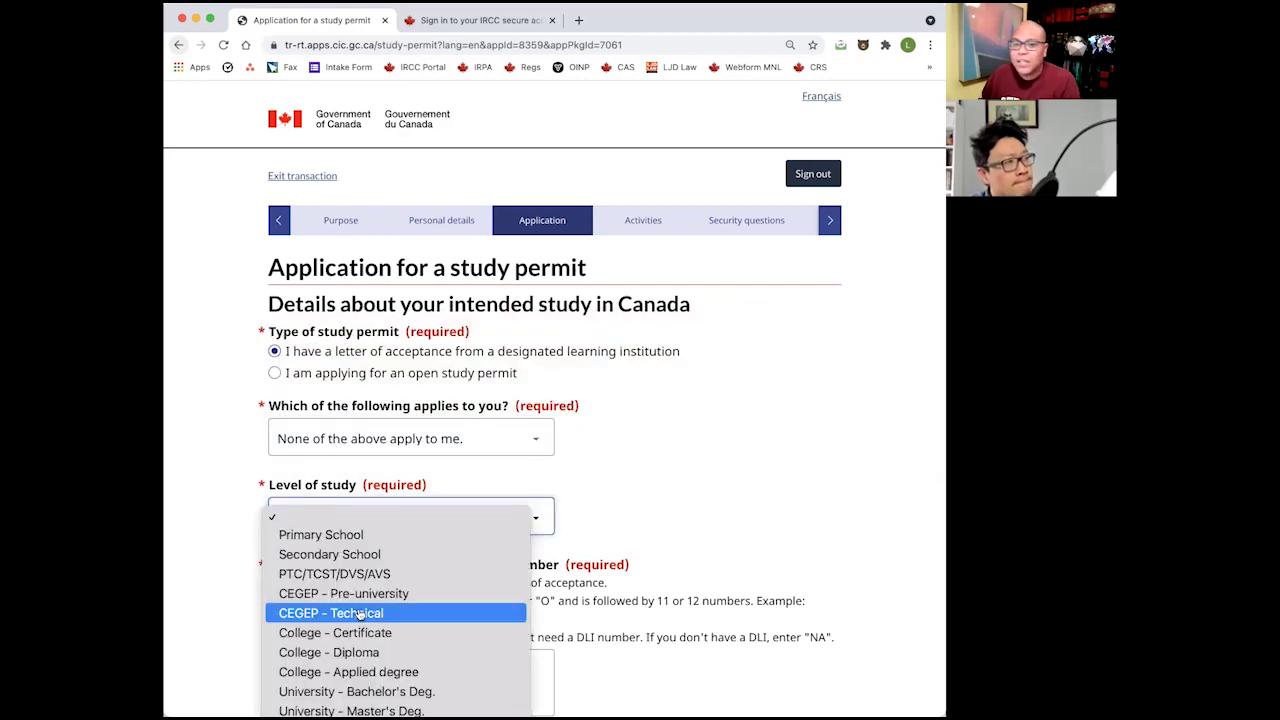
scroll(368, 610, "down", 3)
left_click(418, 588)
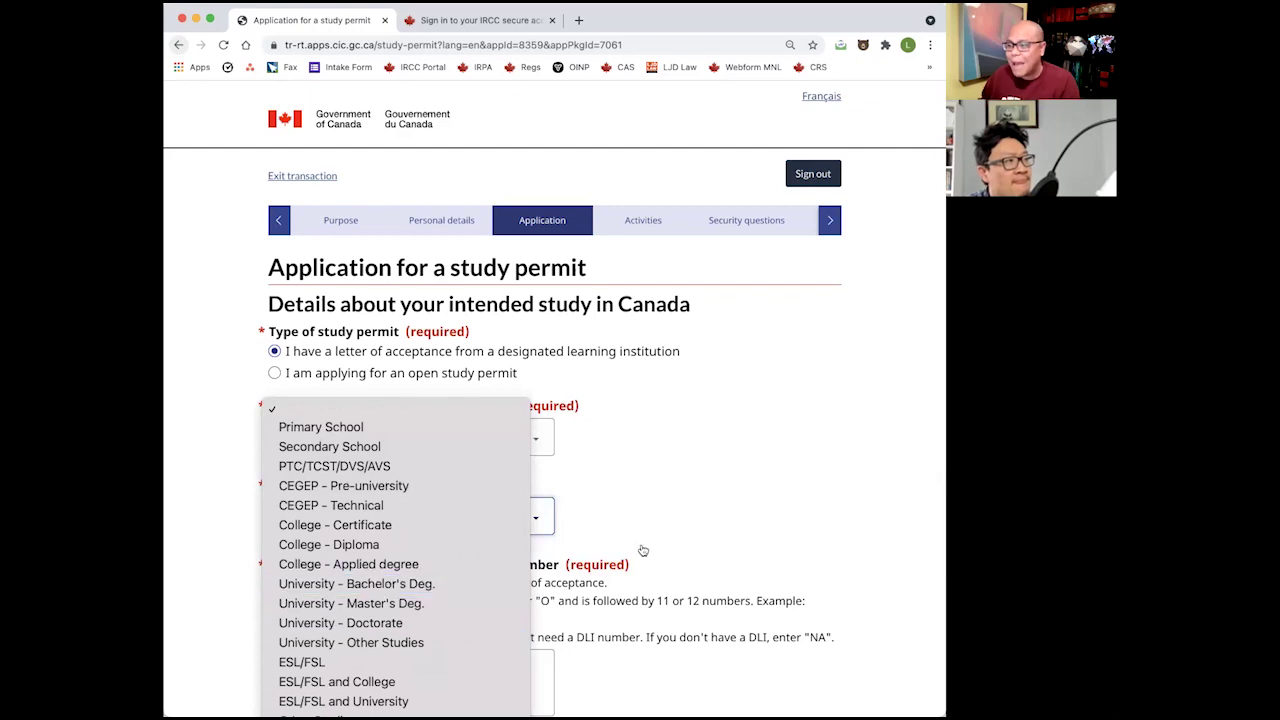
scroll(675, 538, "down", 2)
scroll(673, 540, "down", 2)
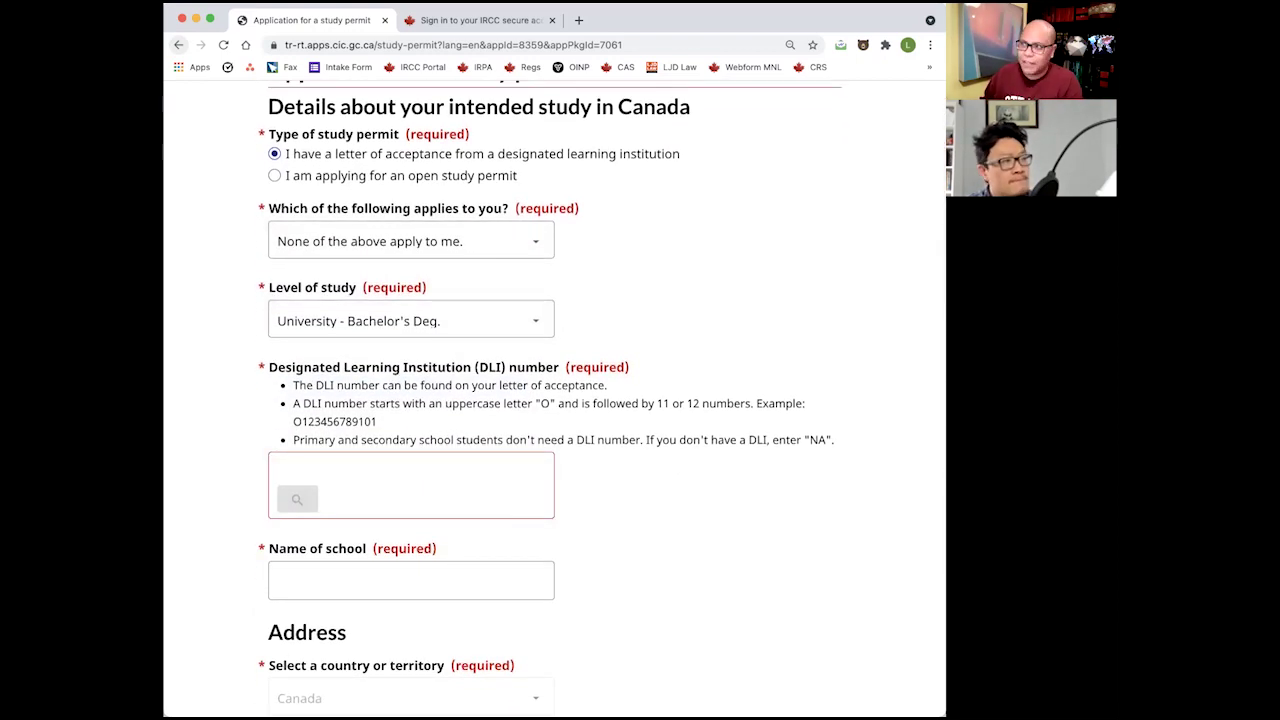
left_click(578, 21)
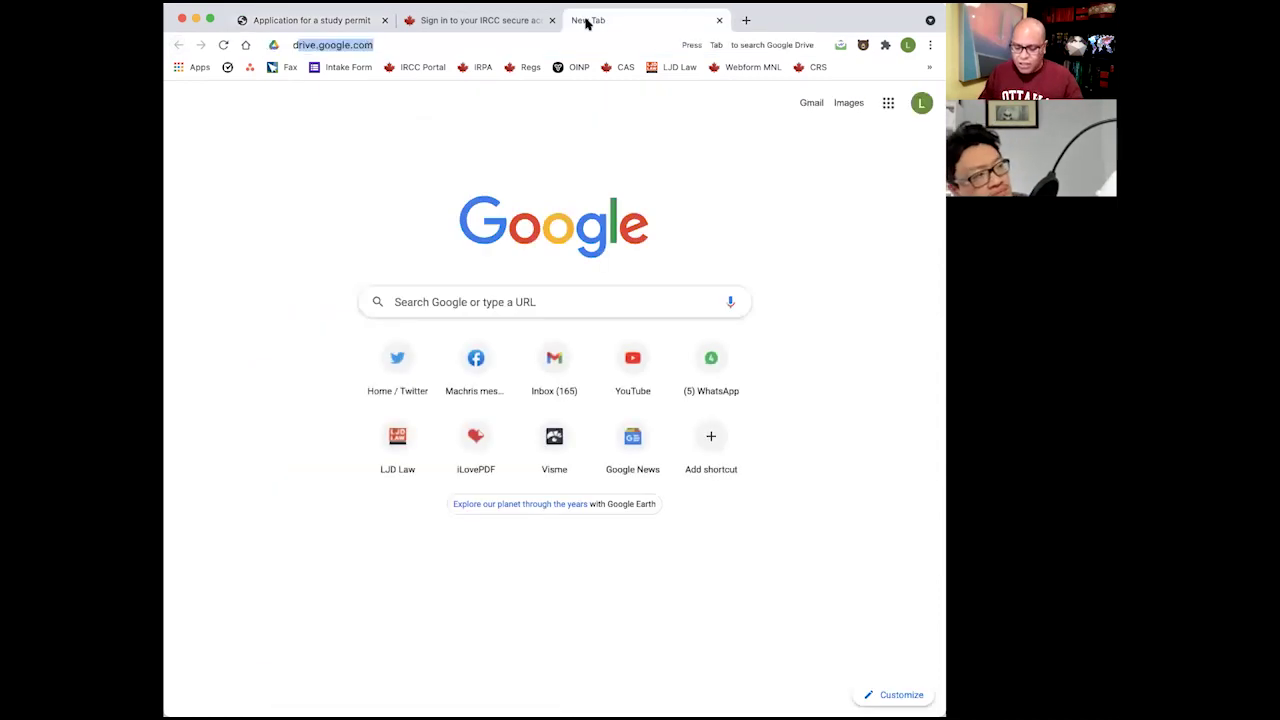
type("dli")
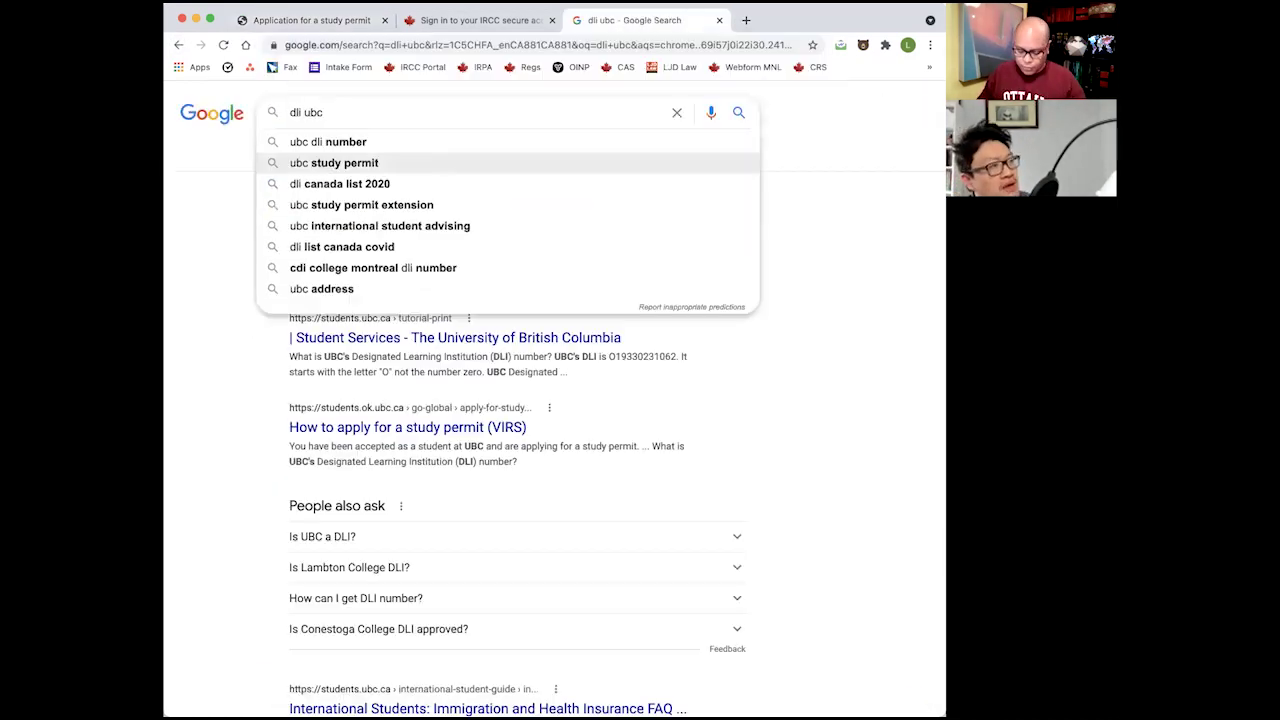
type("number")
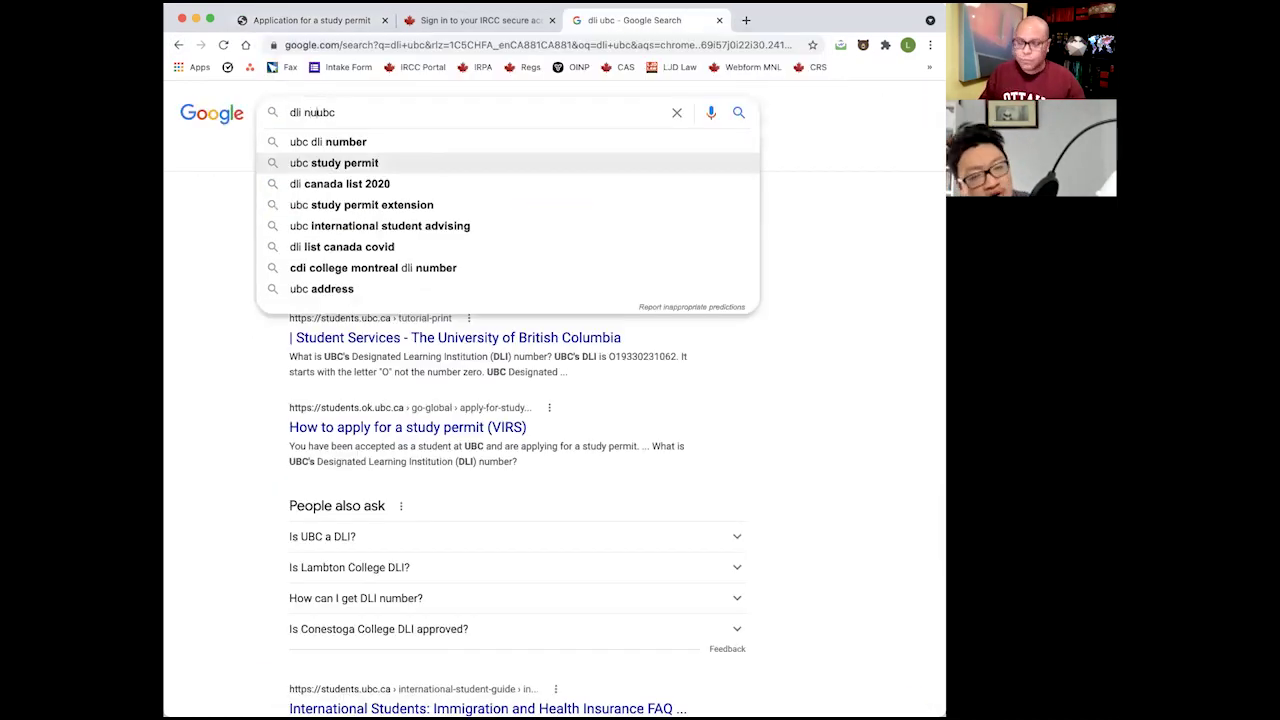
key("Return")
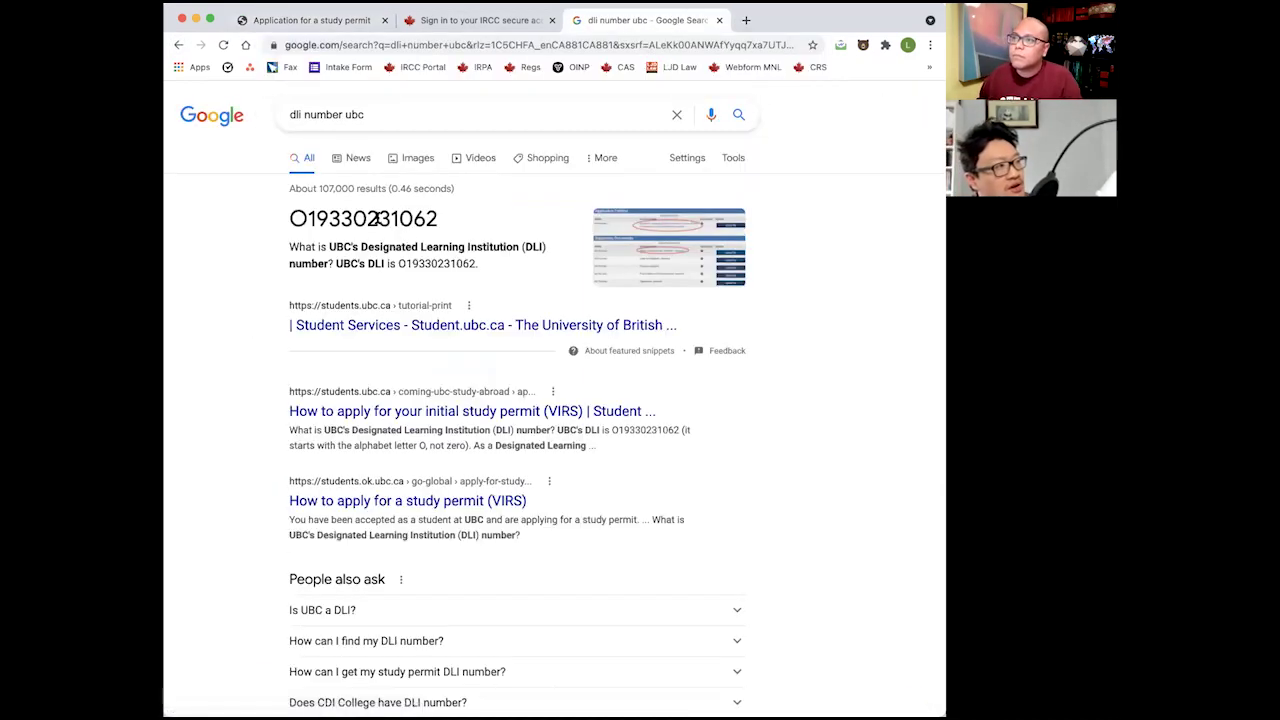
double_click(428, 218)
key("ctrl+c")
left_click(312, 20)
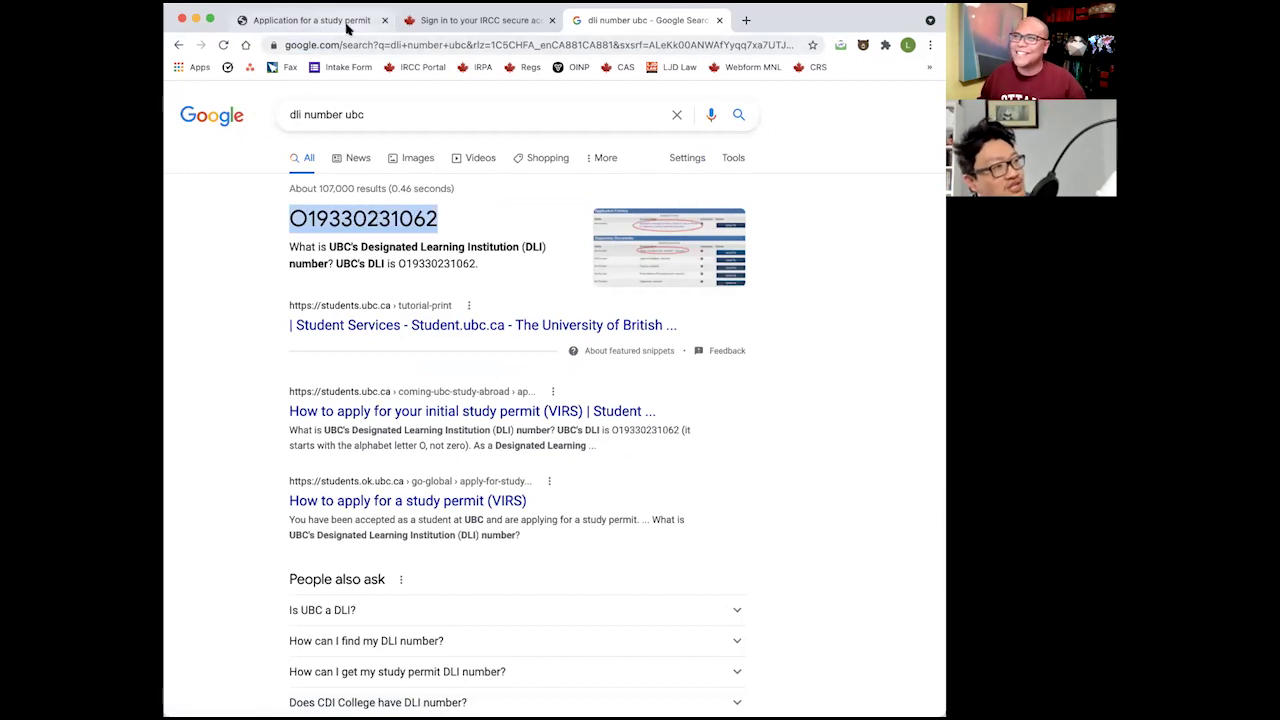
left_click(334, 478)
key("ctrl+v")
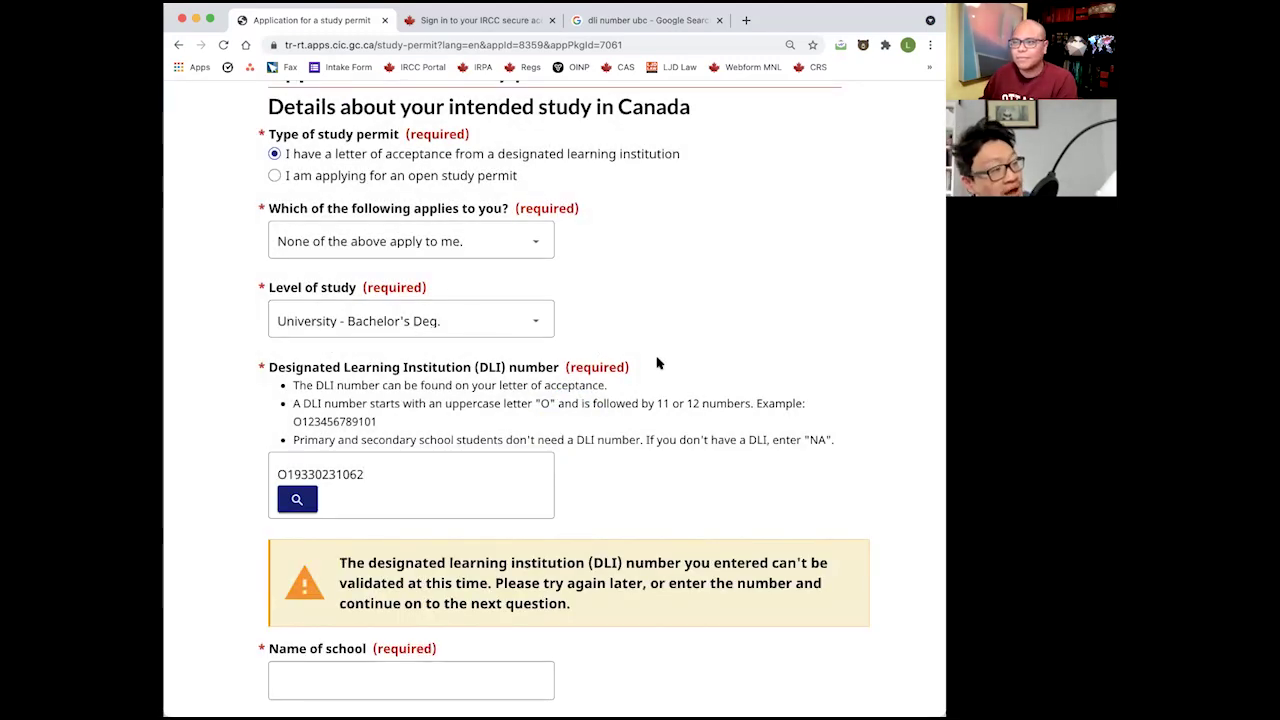
Read the DLI validation warning, then return to the 'dli number ubc' Google results.
scroll(657, 363, "down", 3)
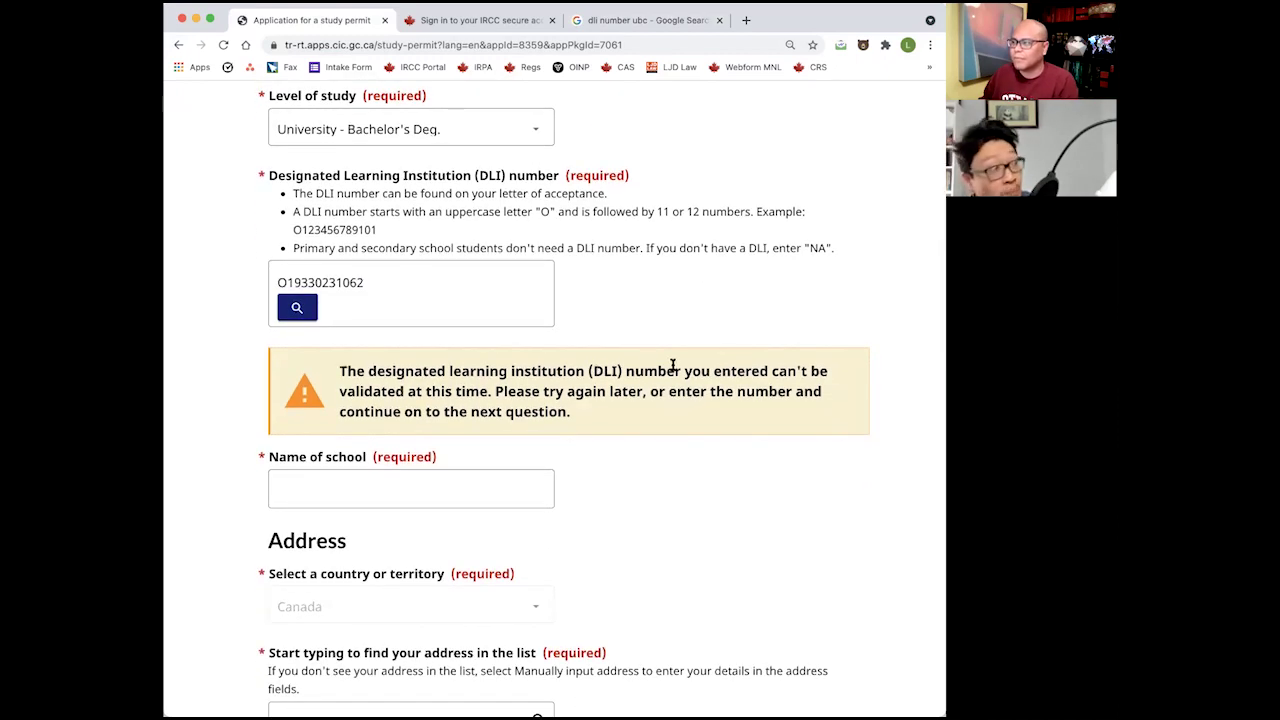
left_click(428, 282)
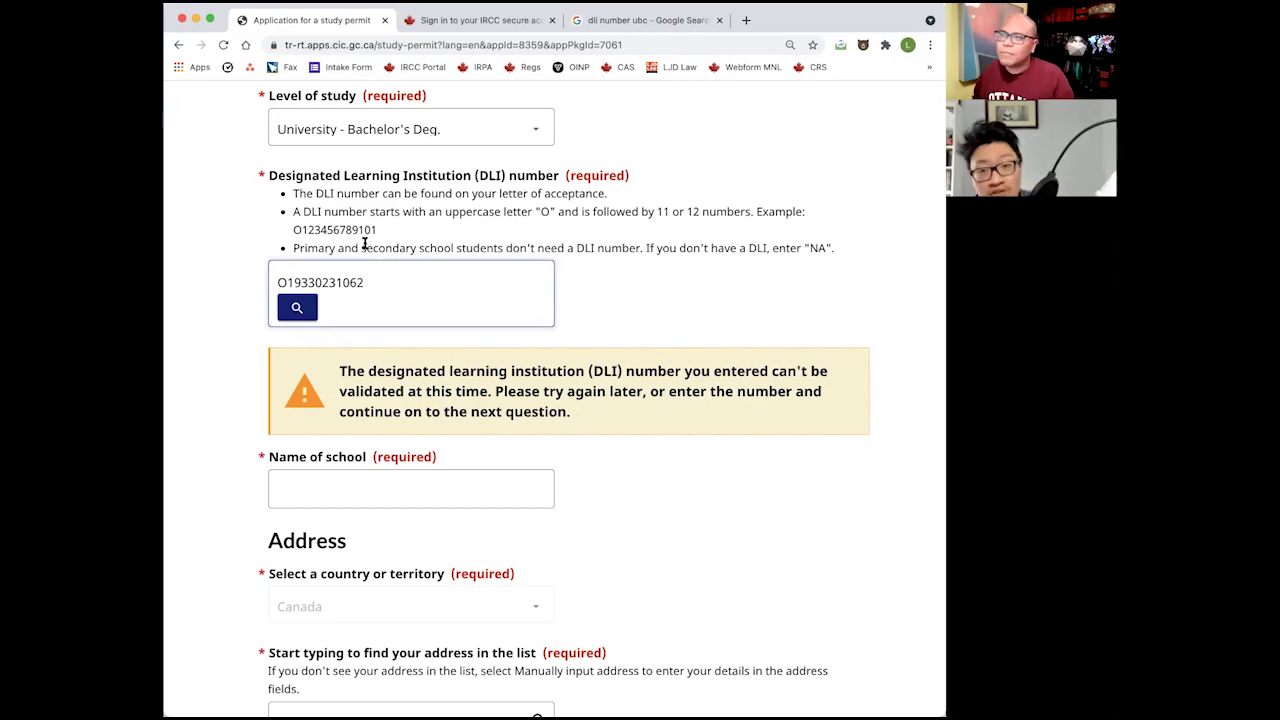
left_click(631, 21)
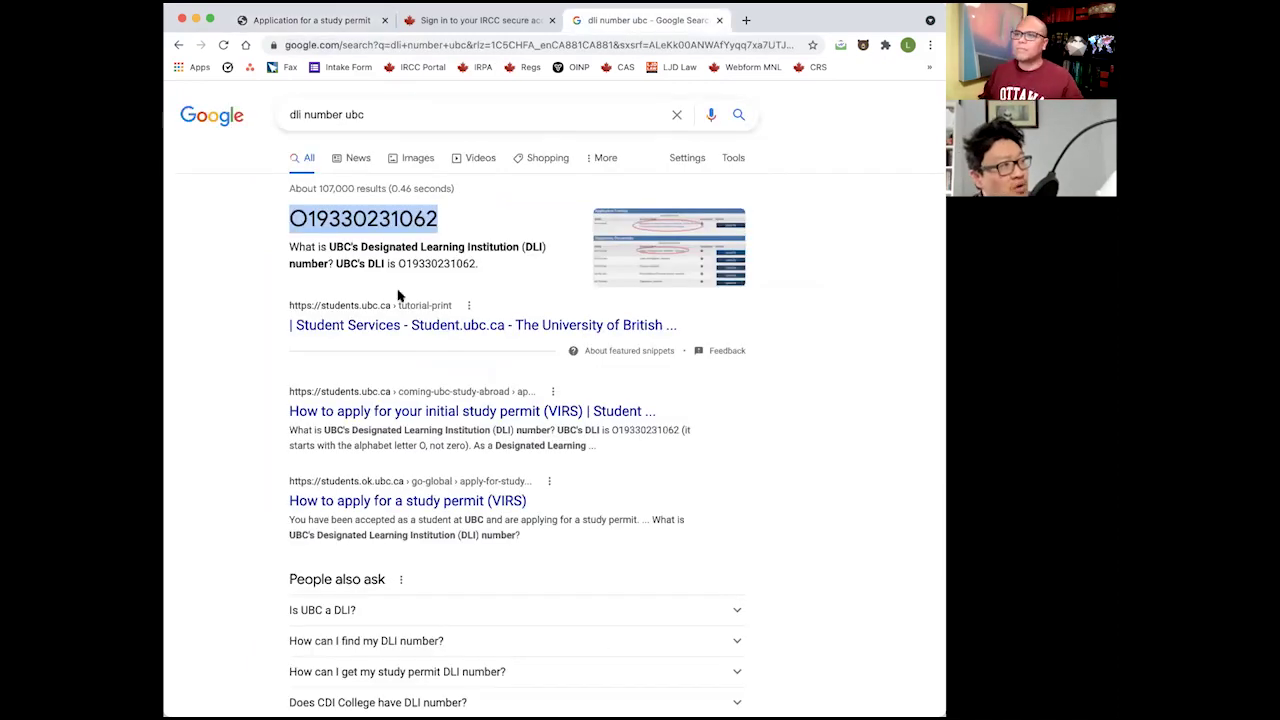
Change the Google query to 'dli number' and open Canada.ca's designated learning institutions list.
double_click(401, 123)
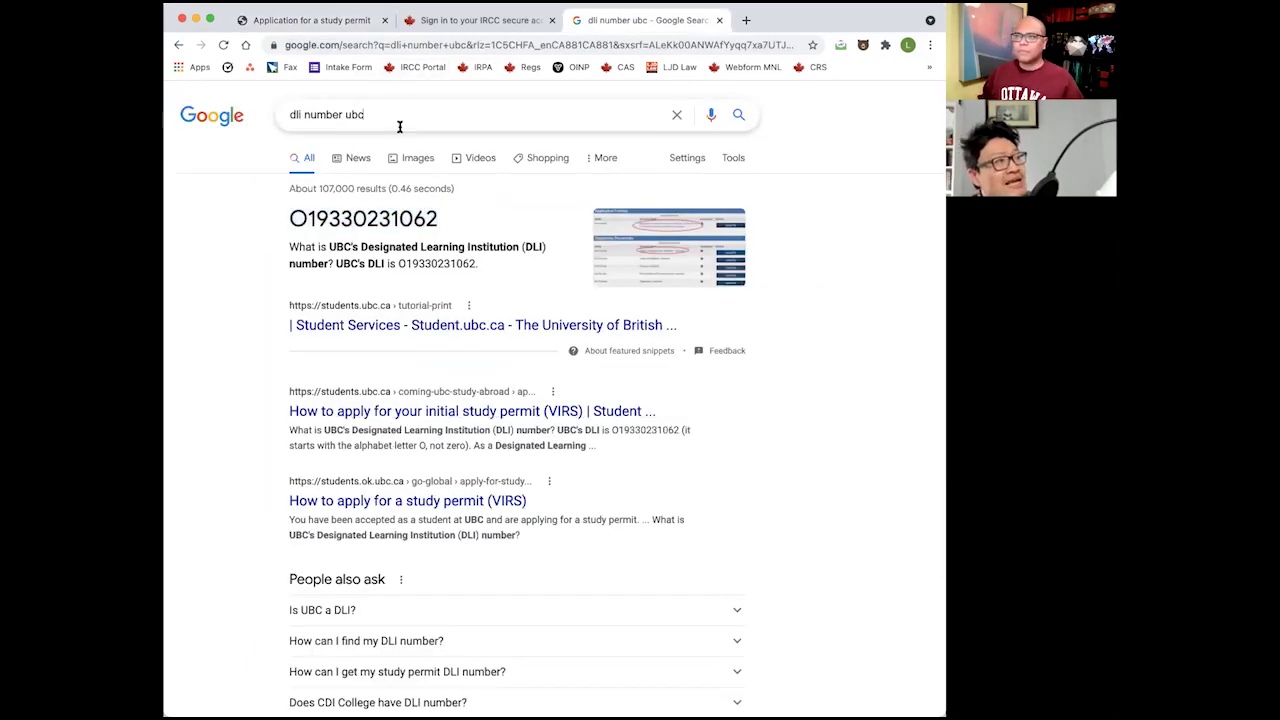
key("BackSpace")
key("BackSpace")
key("BackSpace")
key("BackSpace")
key("BackSpace")
key("BackSpace")
key("BackSpace")
key("BackSpace")
type("number")
key("Return")
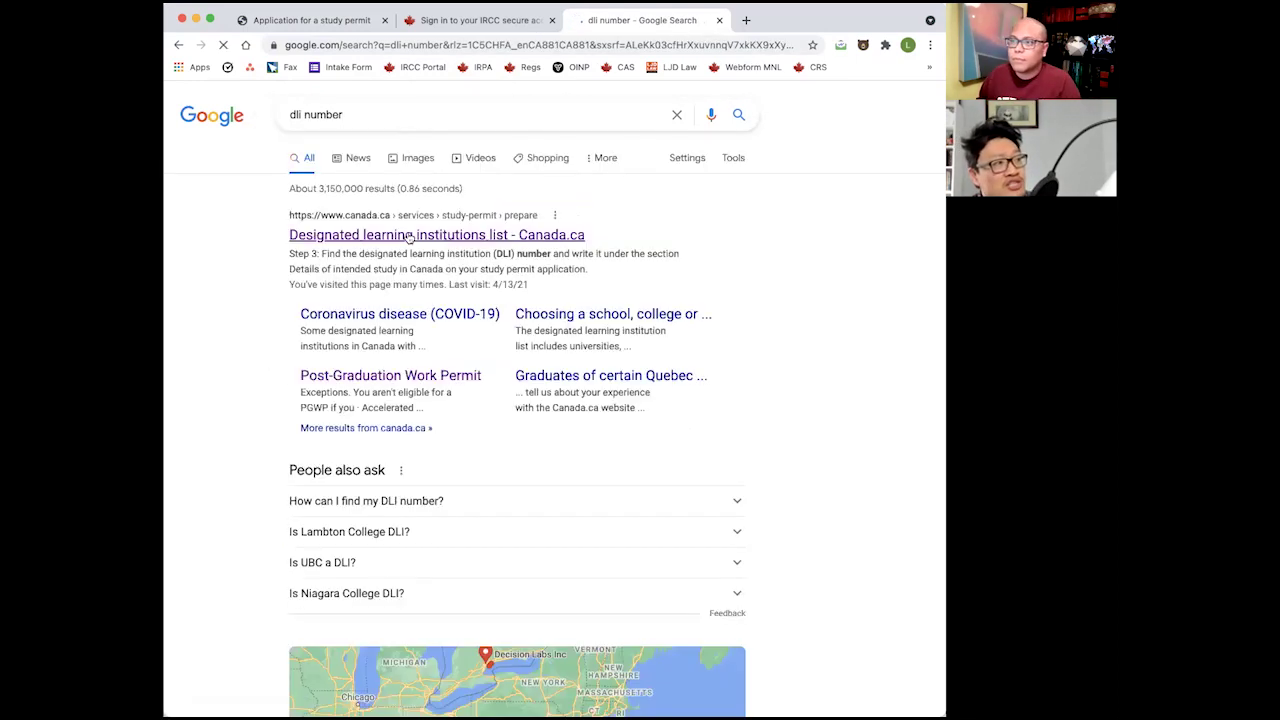
left_click(423, 201)
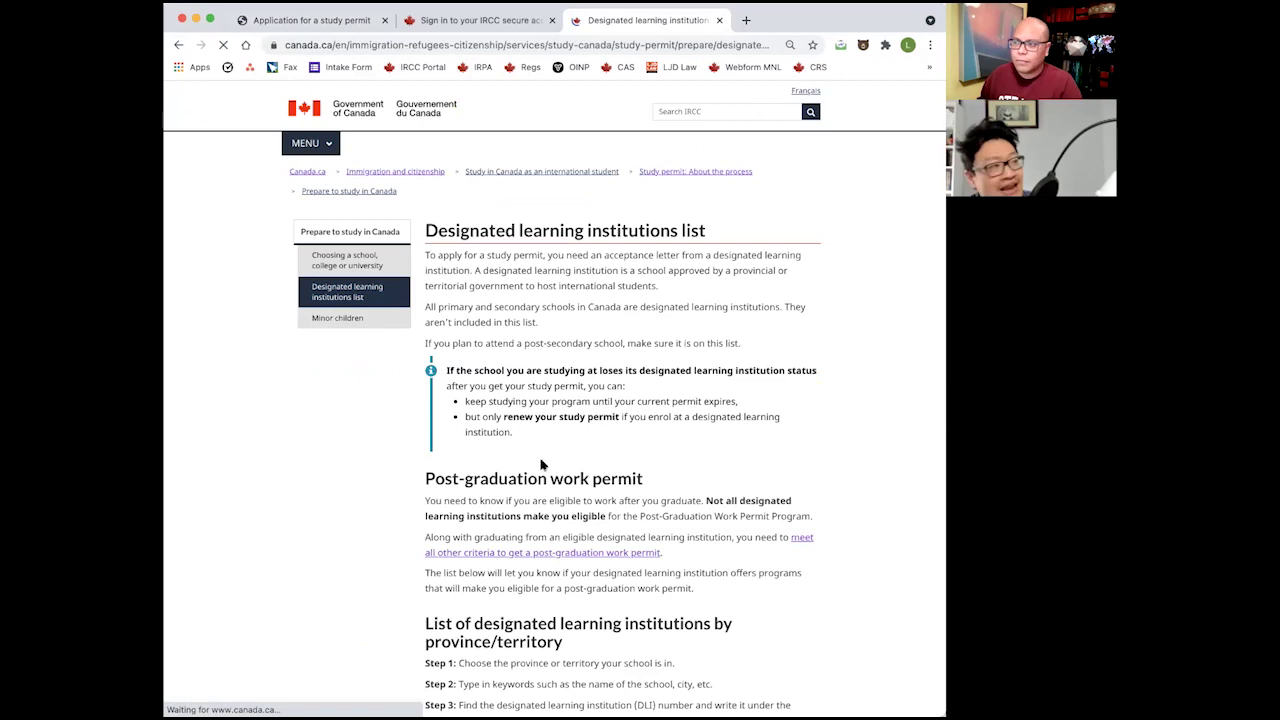
scroll(563, 475, "down", 8)
left_click(565, 471)
left_click(470, 494)
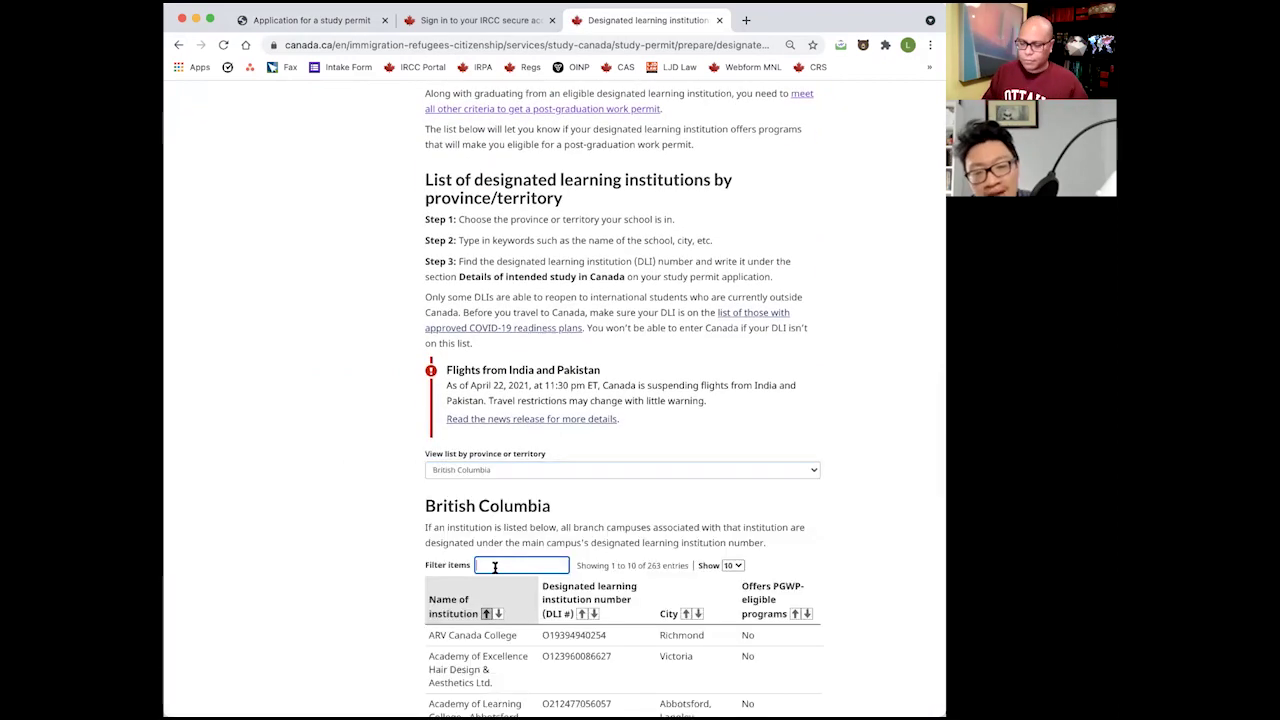
left_click(540, 565)
type("university of bri")
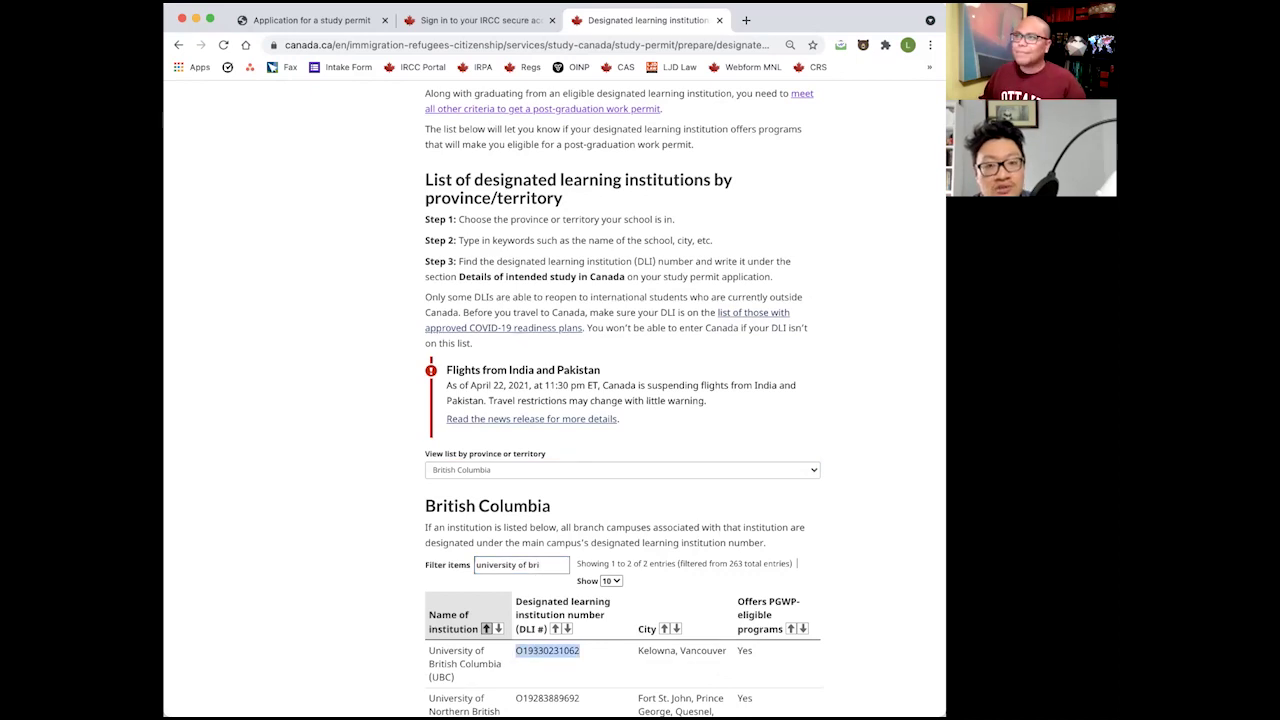
left_click(310, 20)
left_click(410, 283)
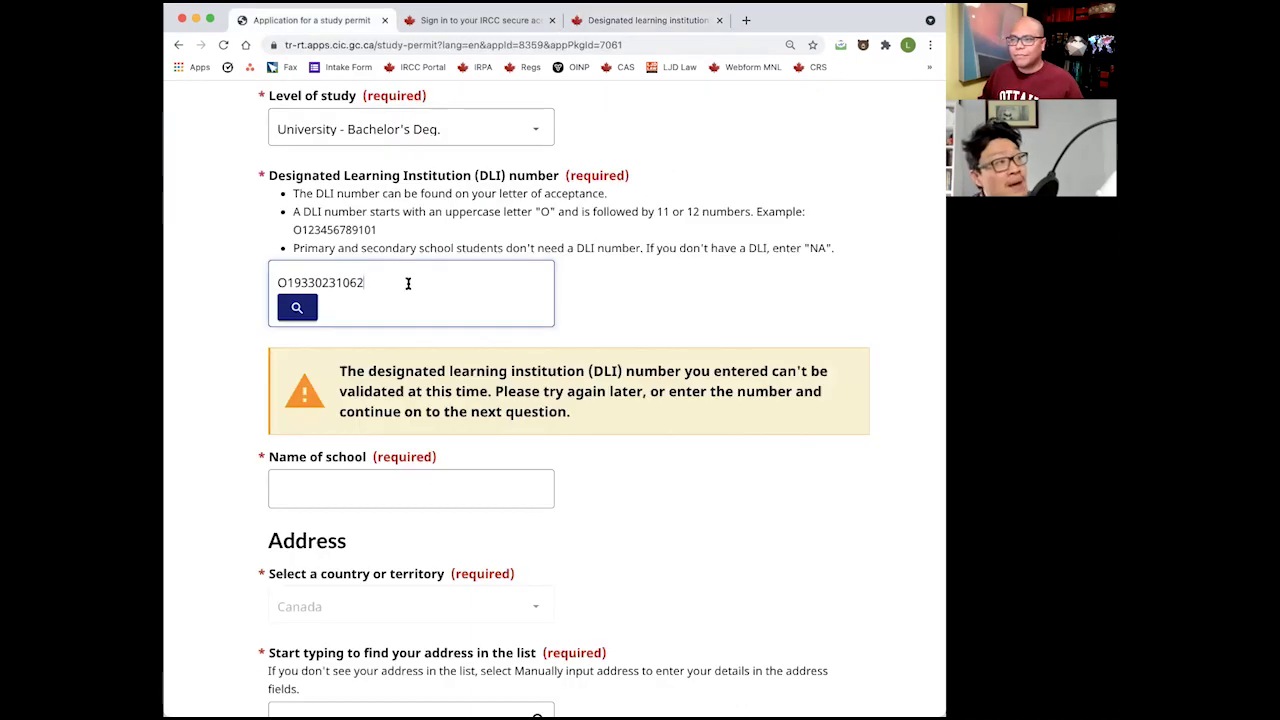
Enter 'University of British Columbia' as the name of school and move to the address search.
left_click(386, 489)
type("University of British")
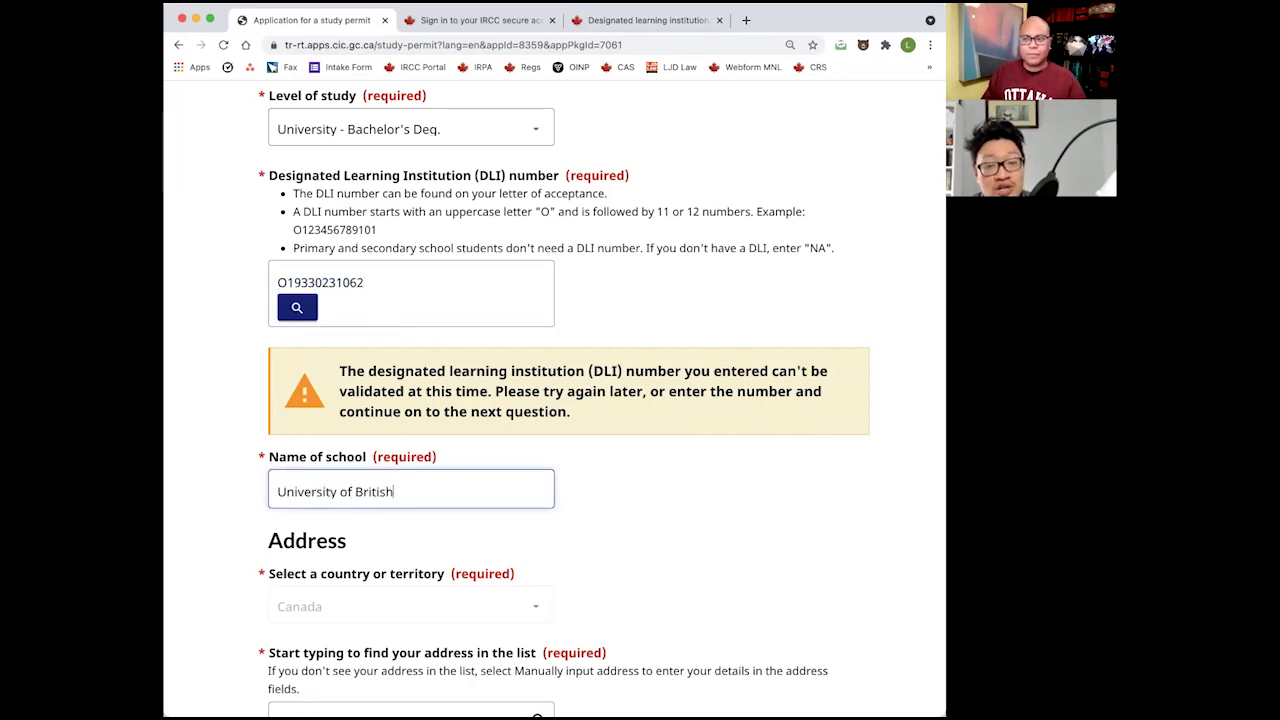
type(" Columbia")
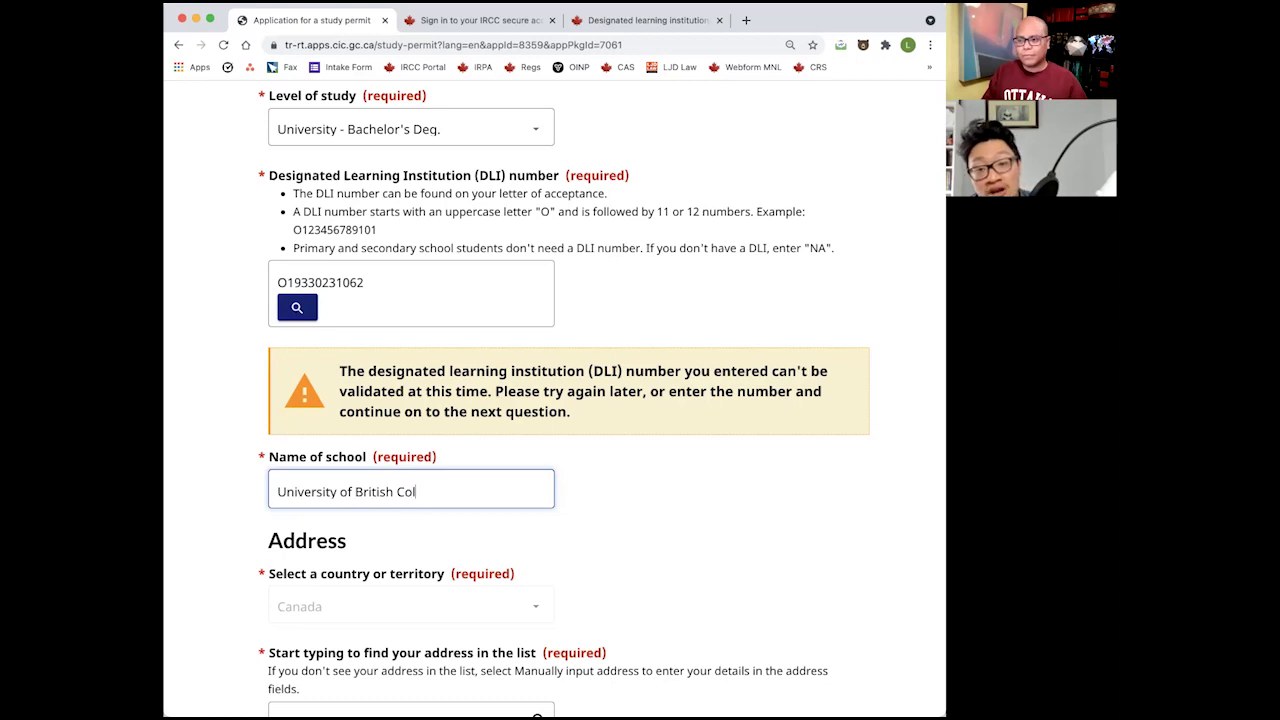
key("Tab")
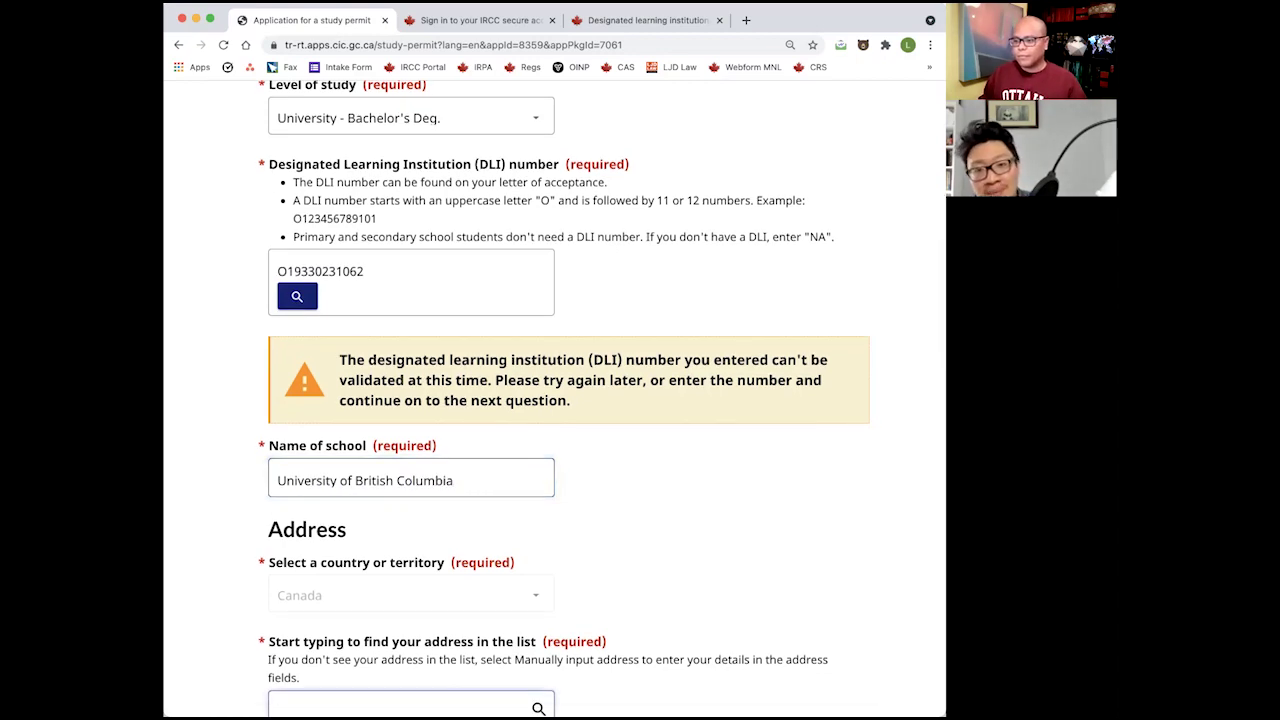
scroll(405, 459, "down", 5)
scroll(405, 459, "down", 1)
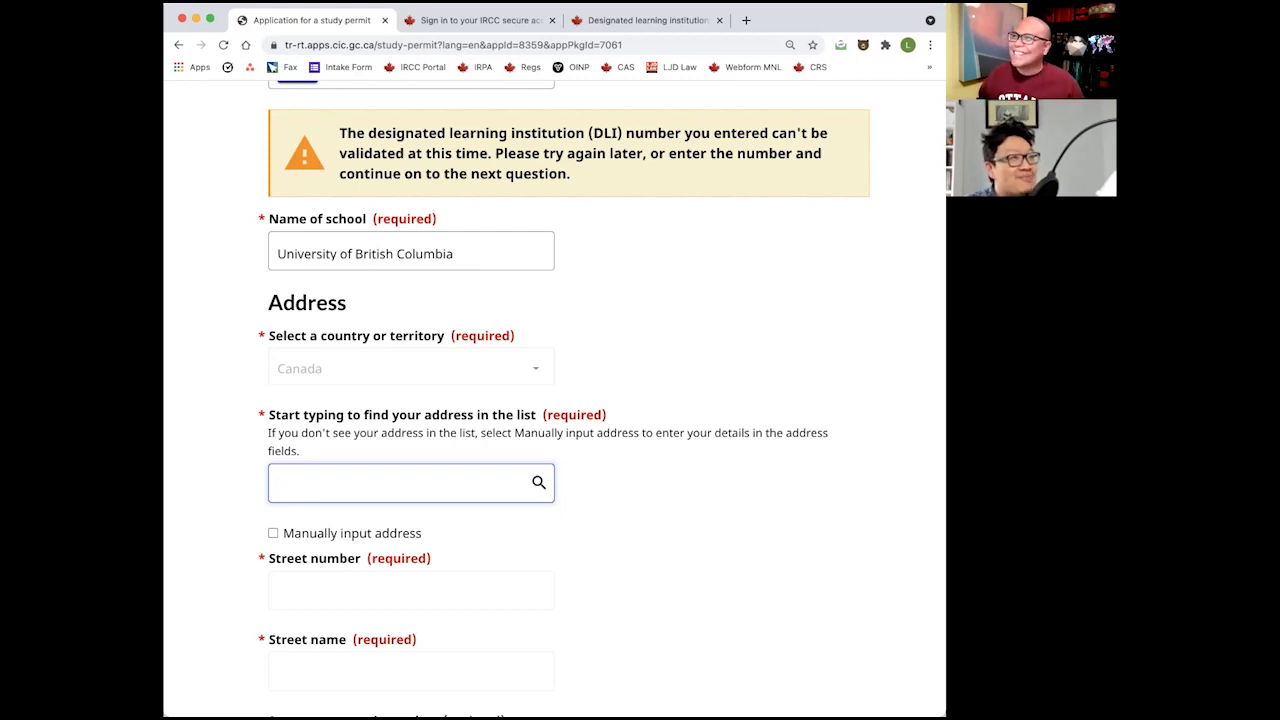
Search 'ubc address' in a new tab and copy UBC's address from its Google Maps listing.
left_click(746, 20)
type("ubc")
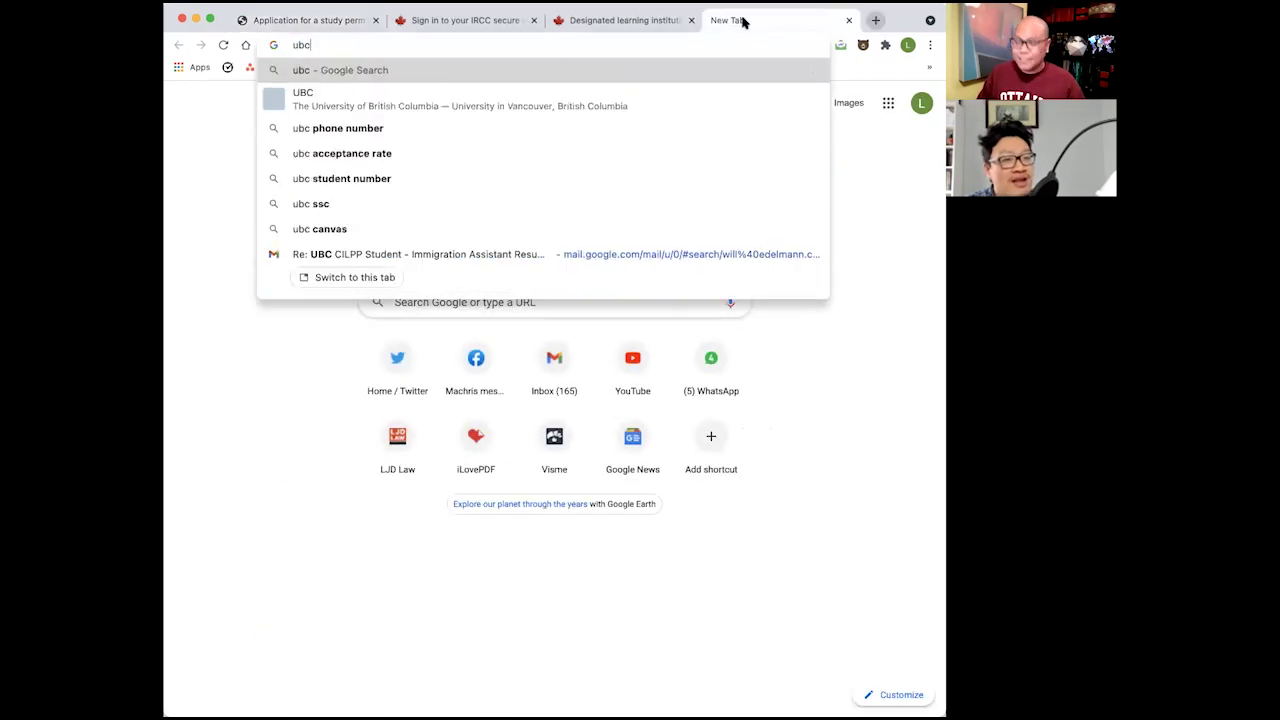
type(" address")
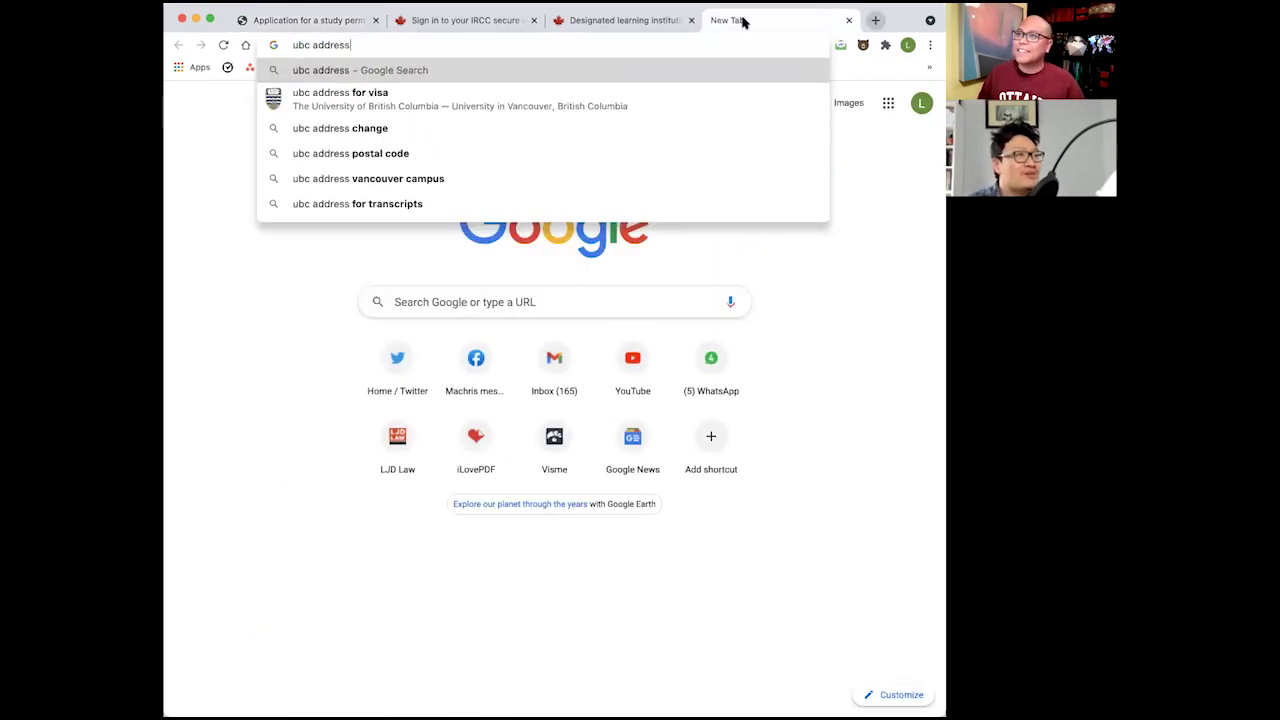
key("Return")
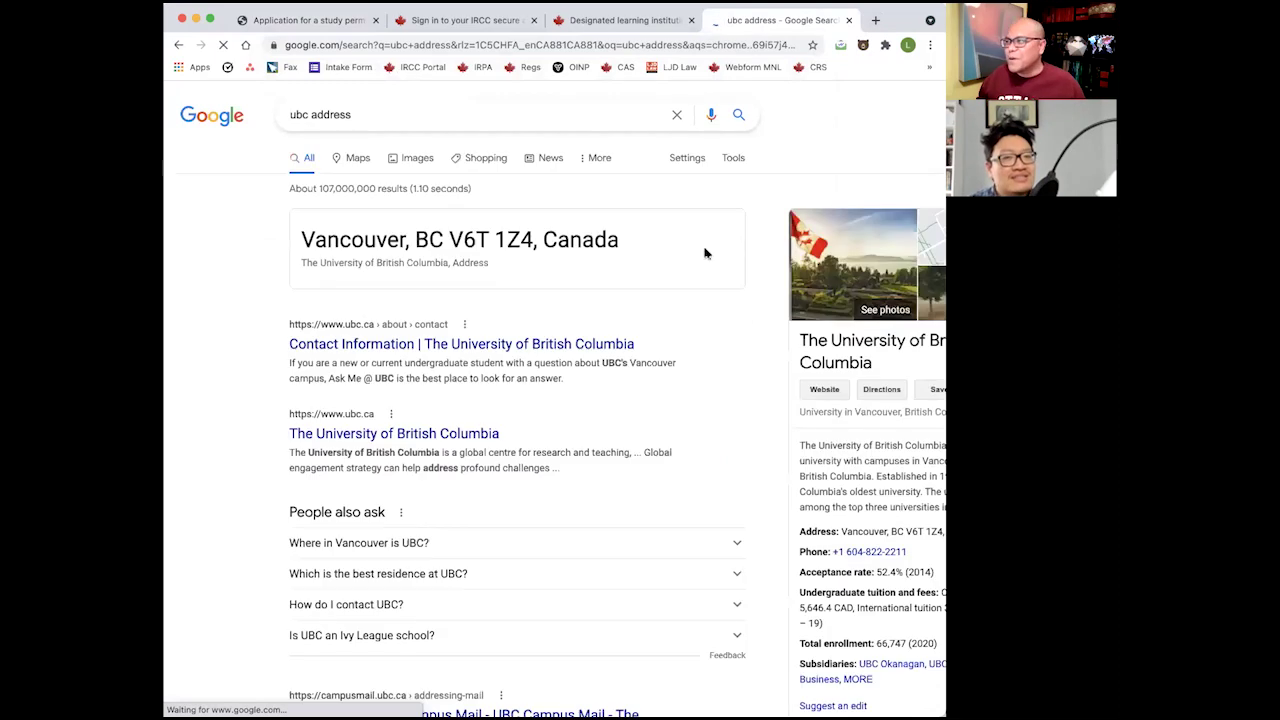
scroll(674, 391, "right", 2)
scroll(686, 404, "left", 1)
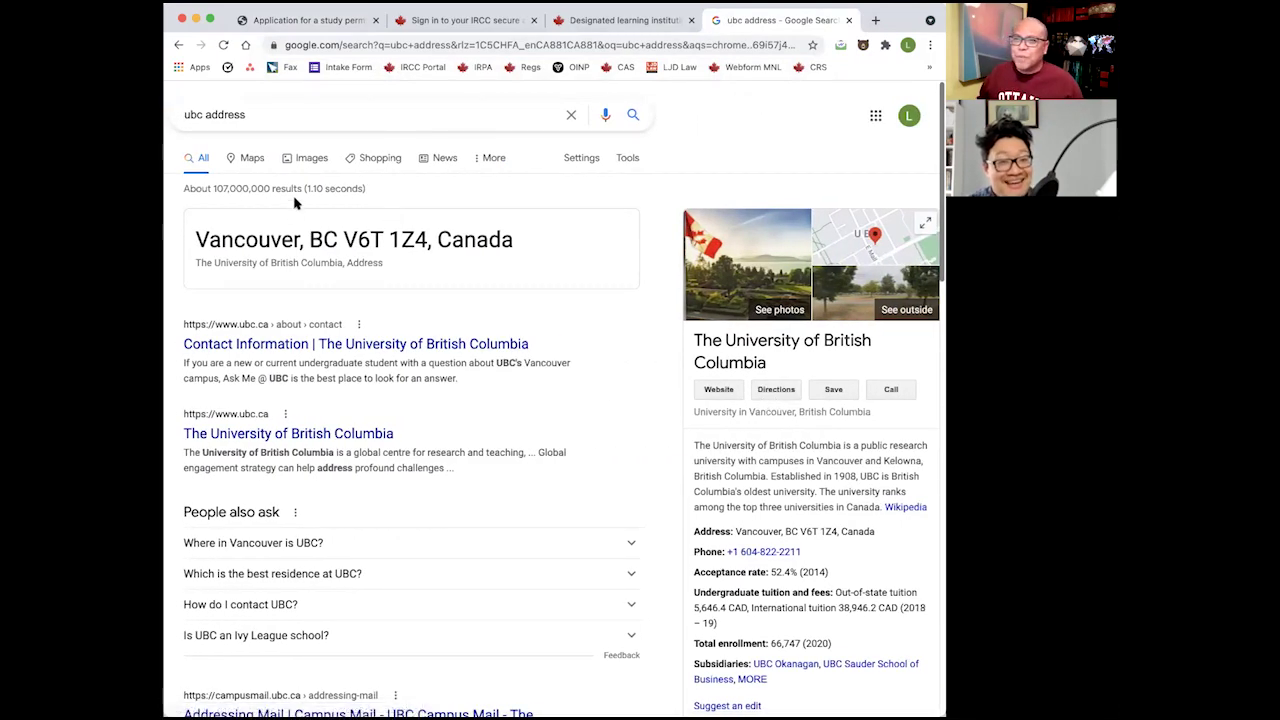
left_click(250, 160)
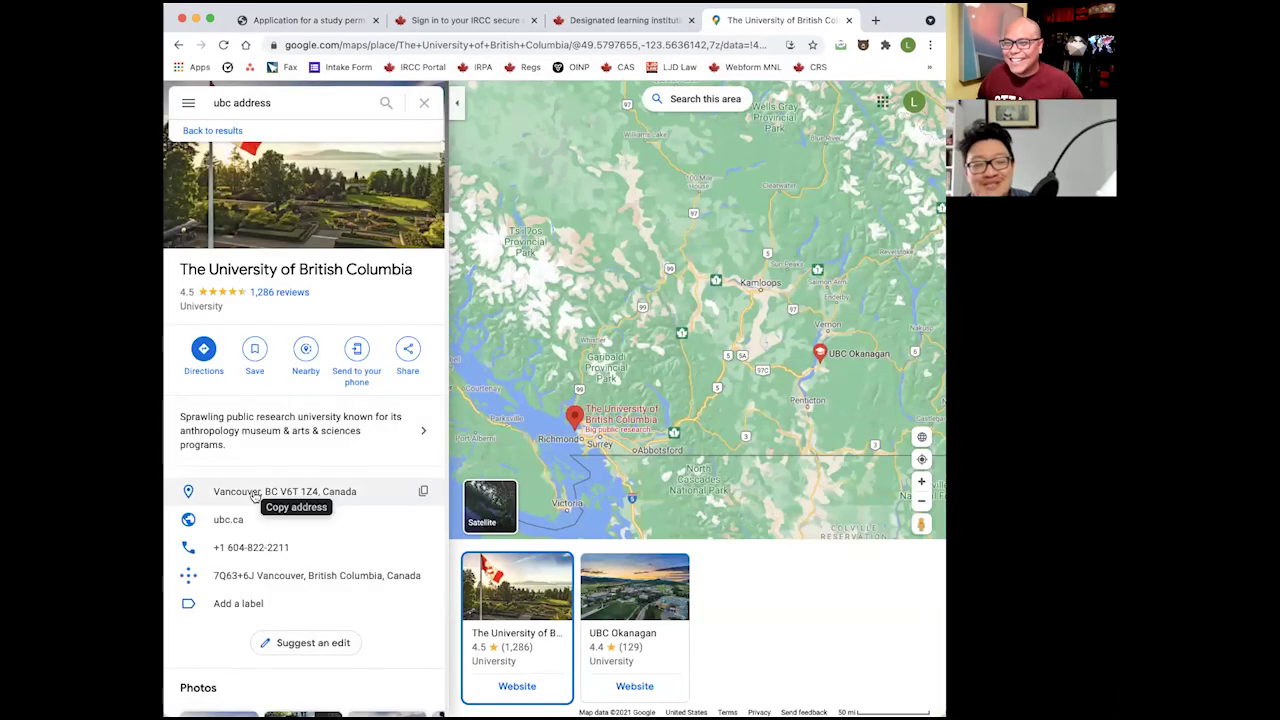
left_click(322, 494)
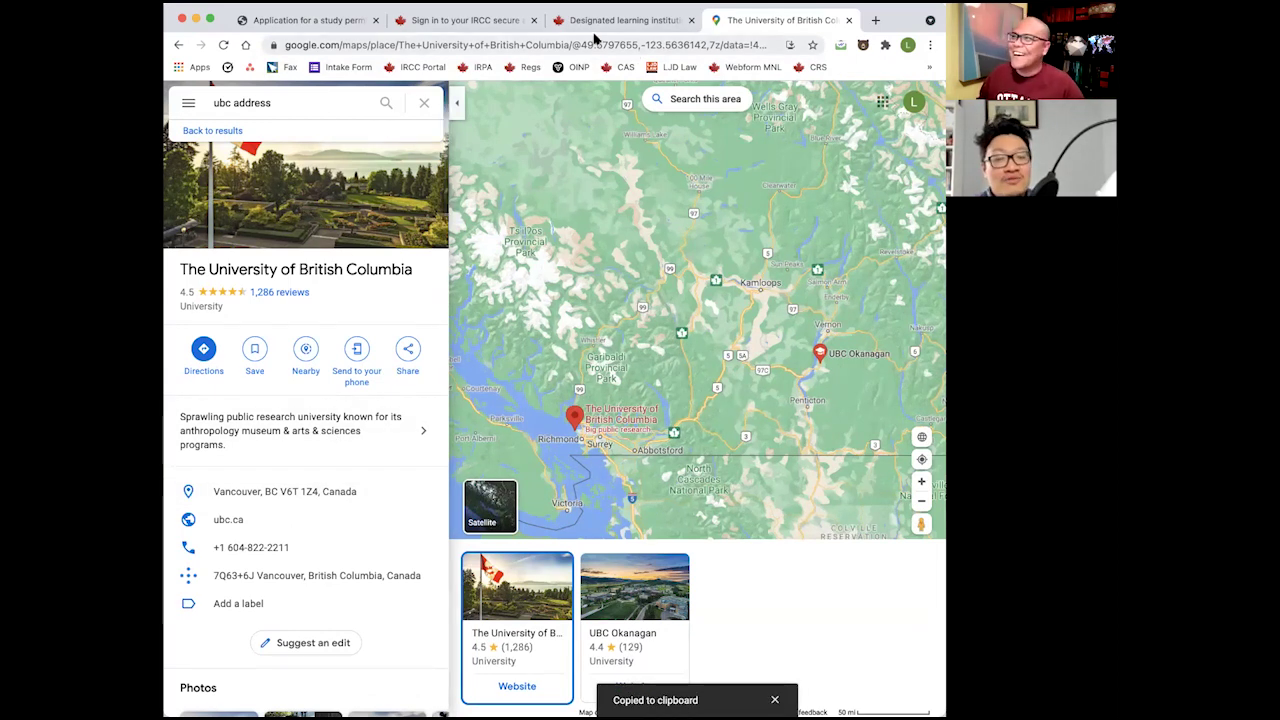
left_click(178, 45)
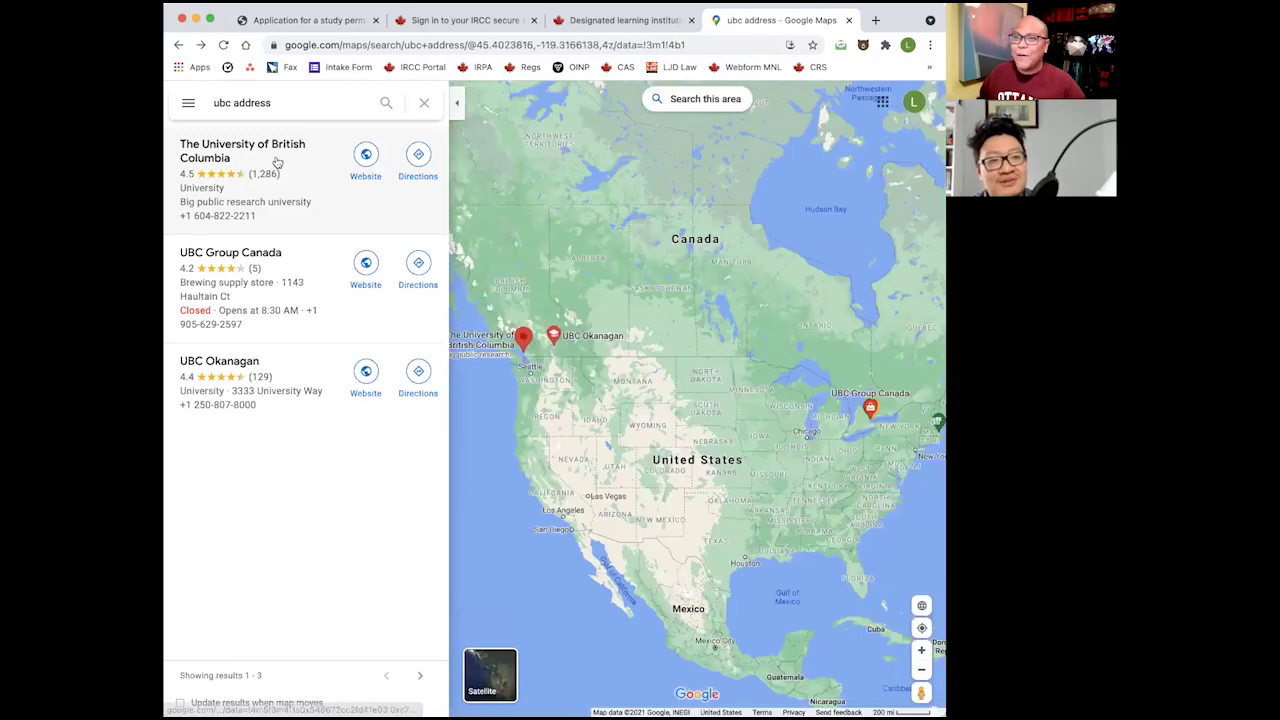
On UBC's website, select the Vancouver Campus address, 2329 West Mall, in the footer.
left_click(366, 158)
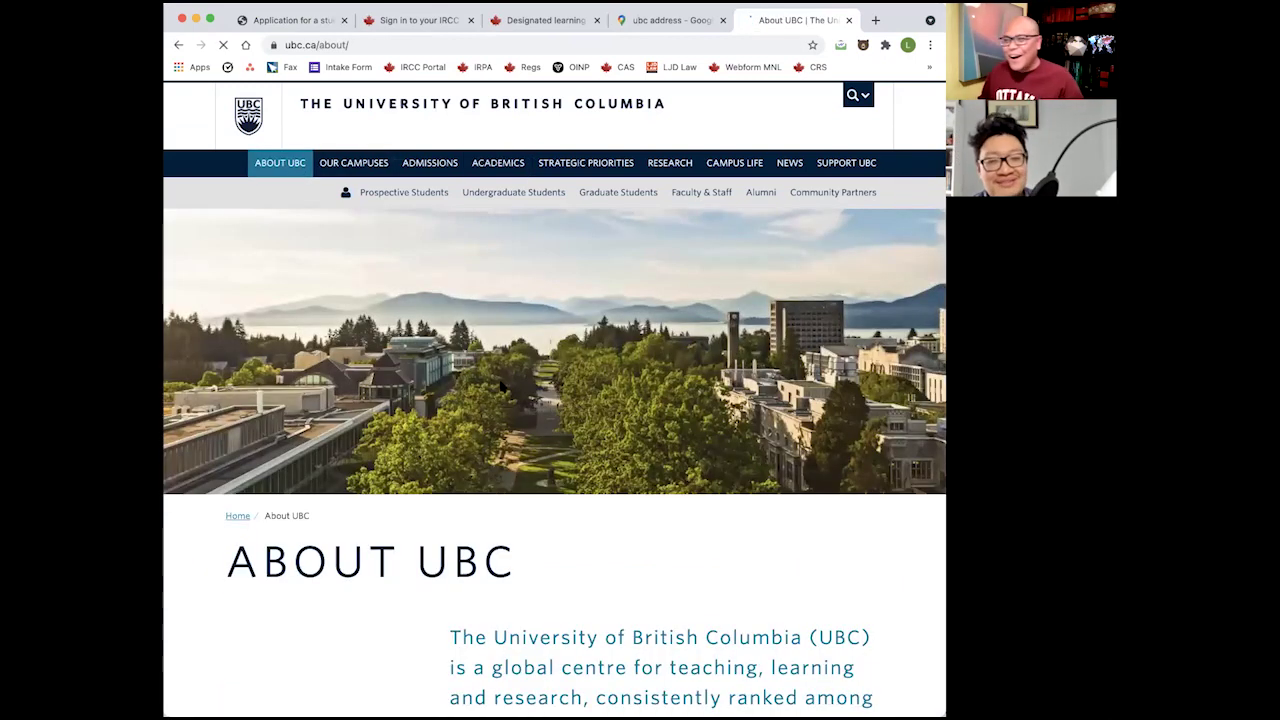
scroll(561, 511, "down", 5)
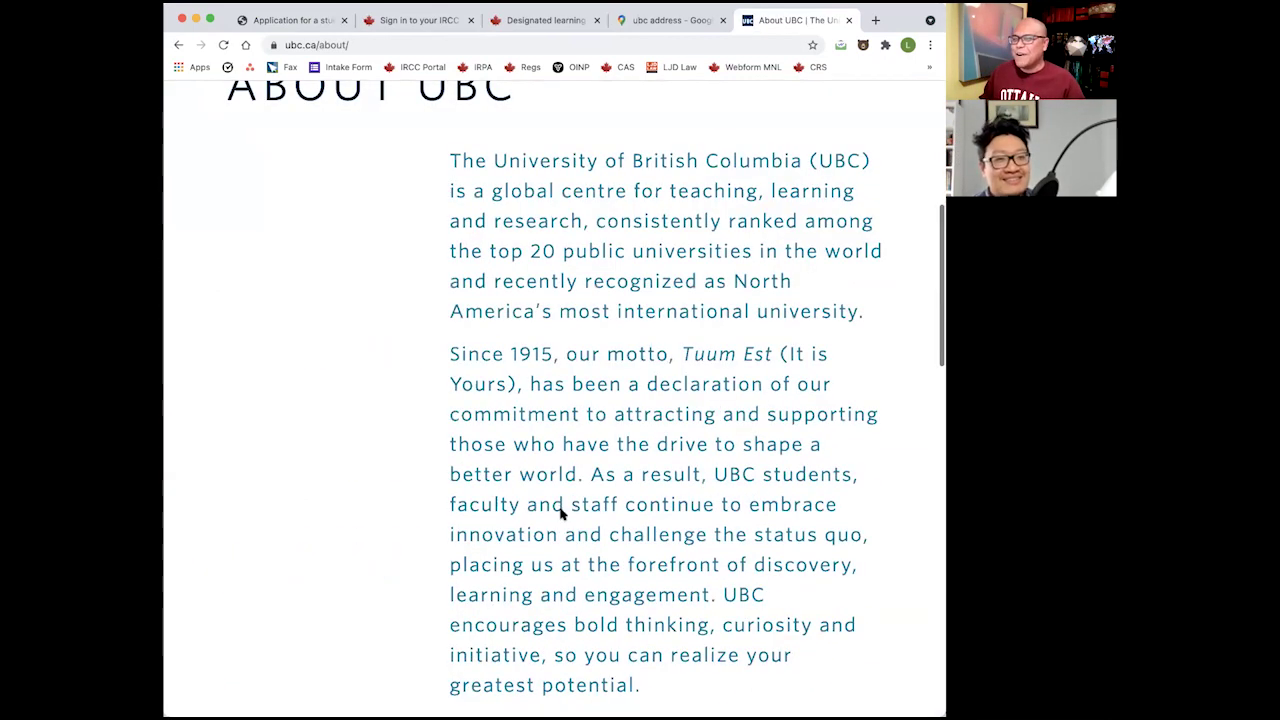
scroll(561, 511, "down", 15)
scroll(227, 427, "down", 5)
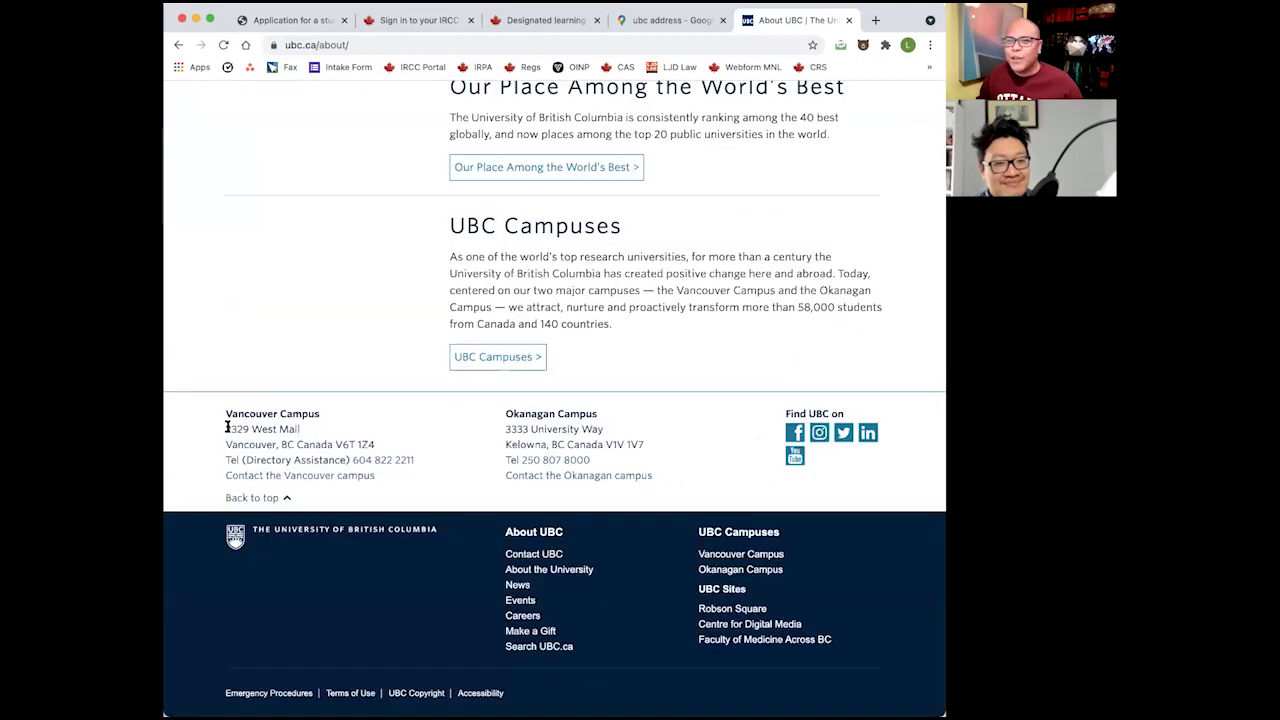
left_click_drag(227, 427, 354, 443)
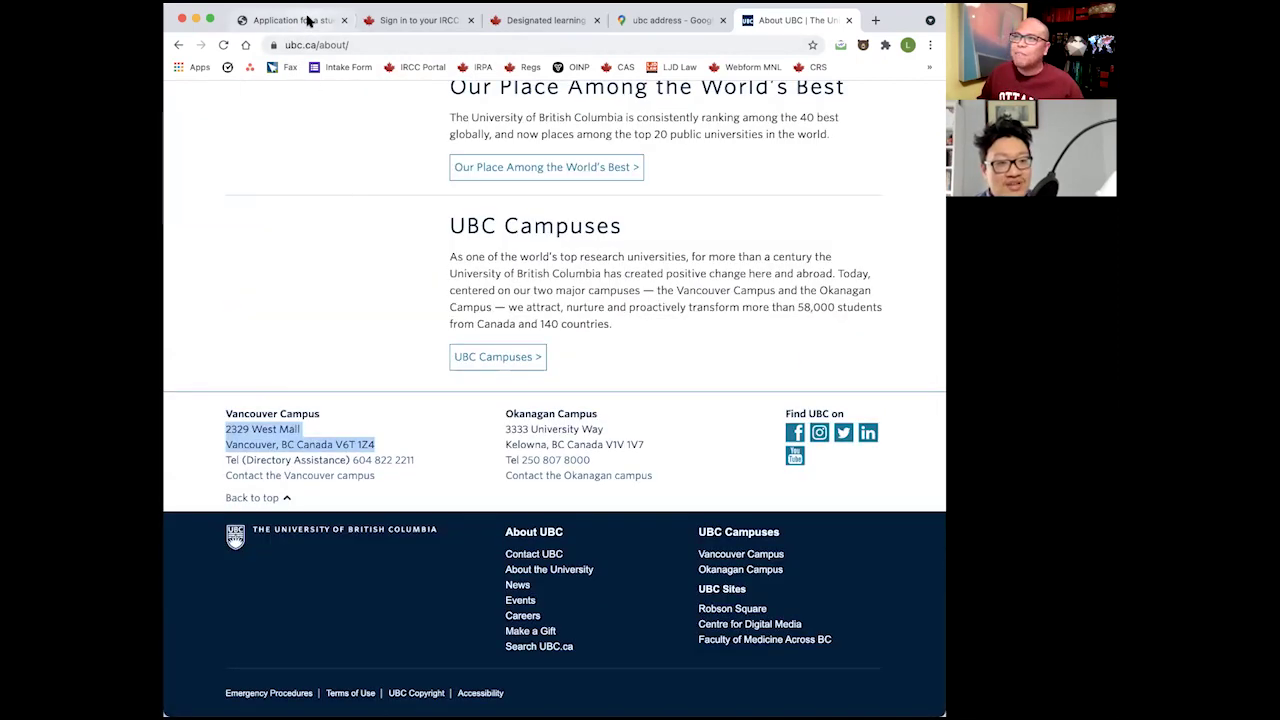
left_click(300, 20)
Try the pasted address, then 'west mall', in the address lookup, rechecking the UBC page.
key("super+v")
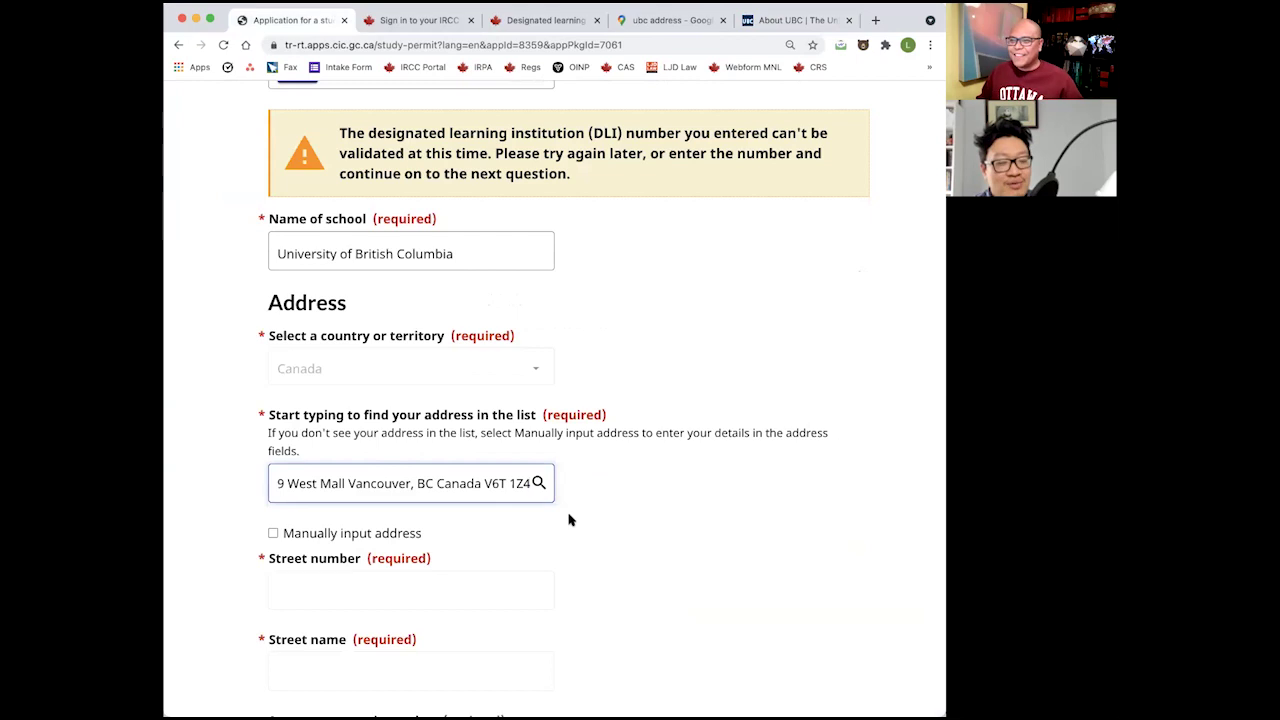
key("super+a")
key("BackSpace")
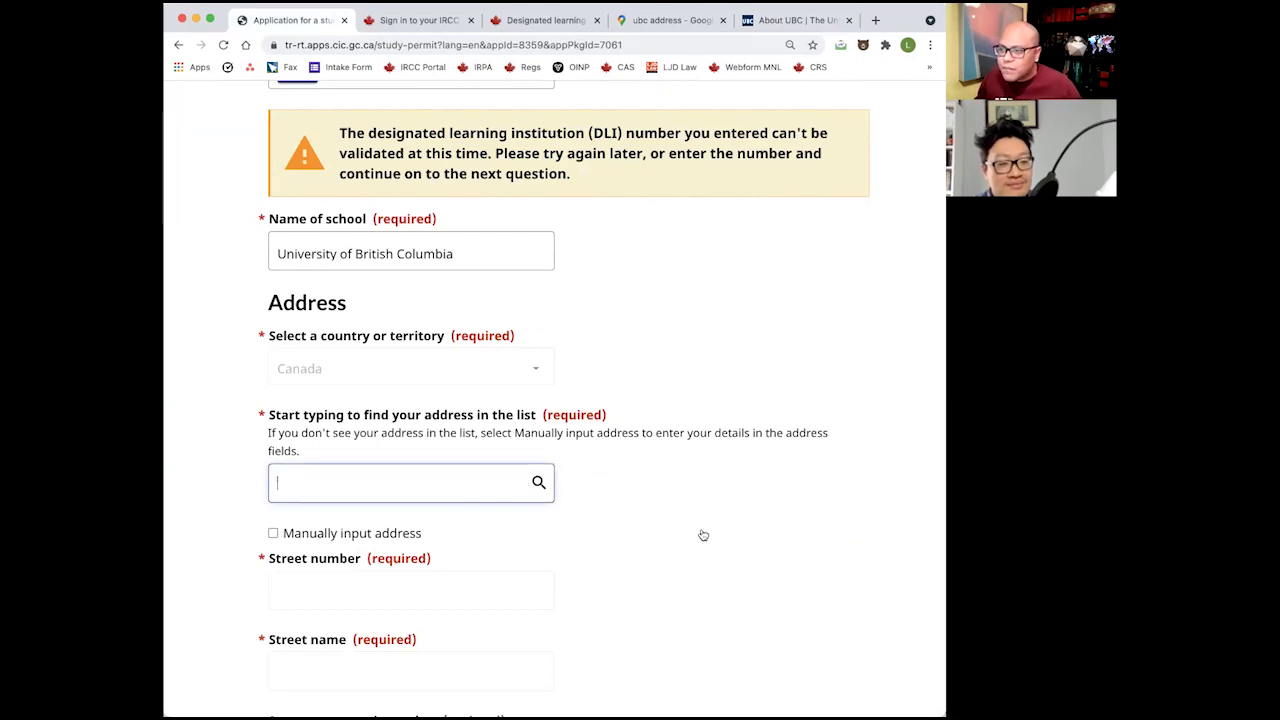
scroll(703, 535, "down", 3)
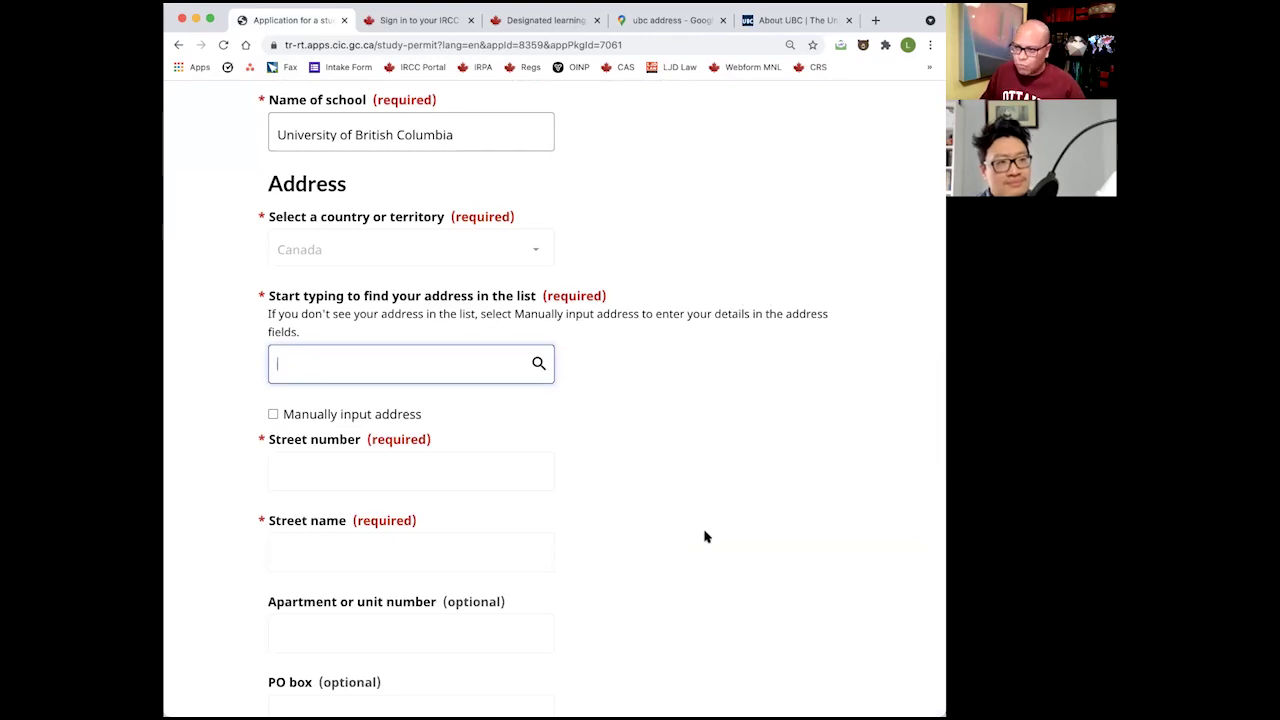
type("west mall")
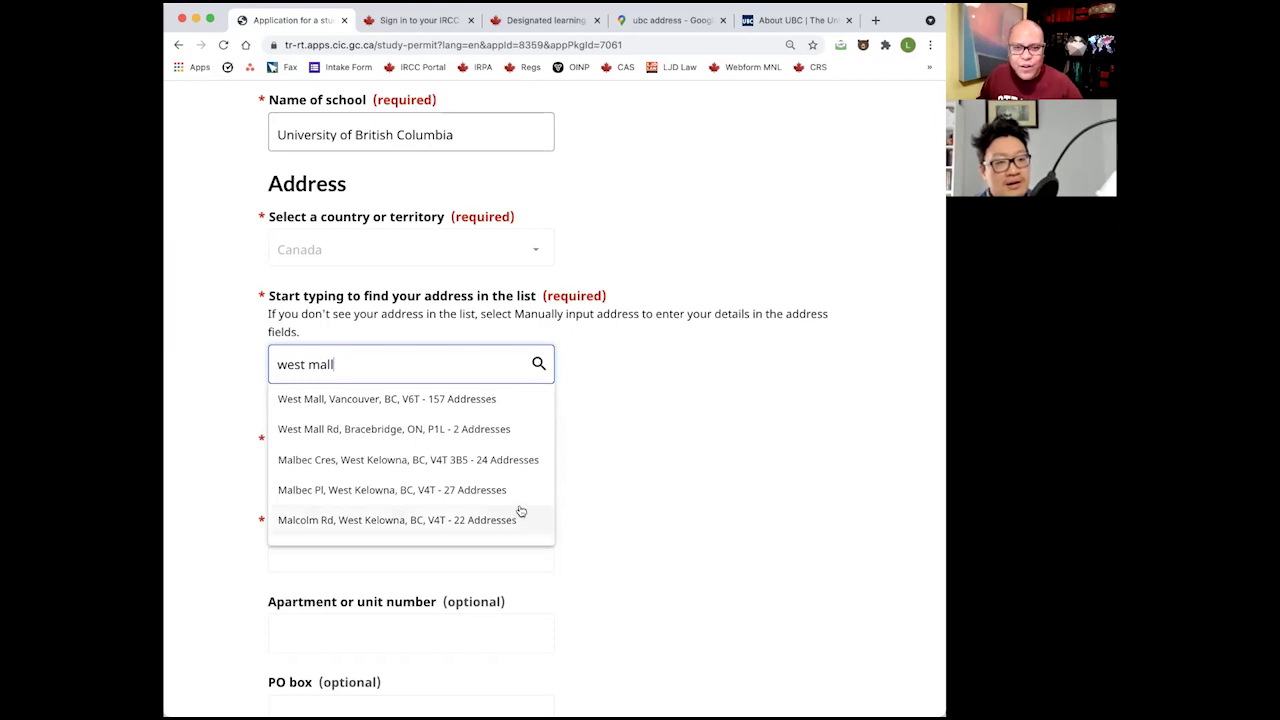
left_click(450, 404)
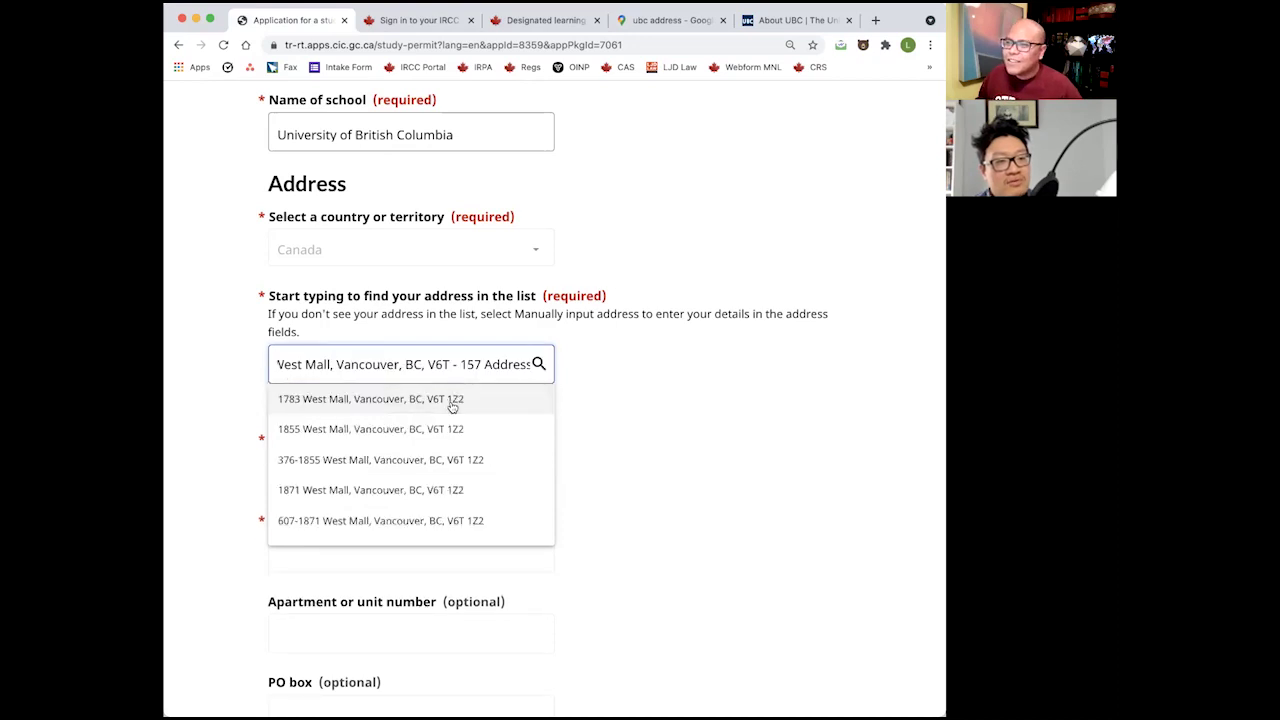
left_click(435, 364)
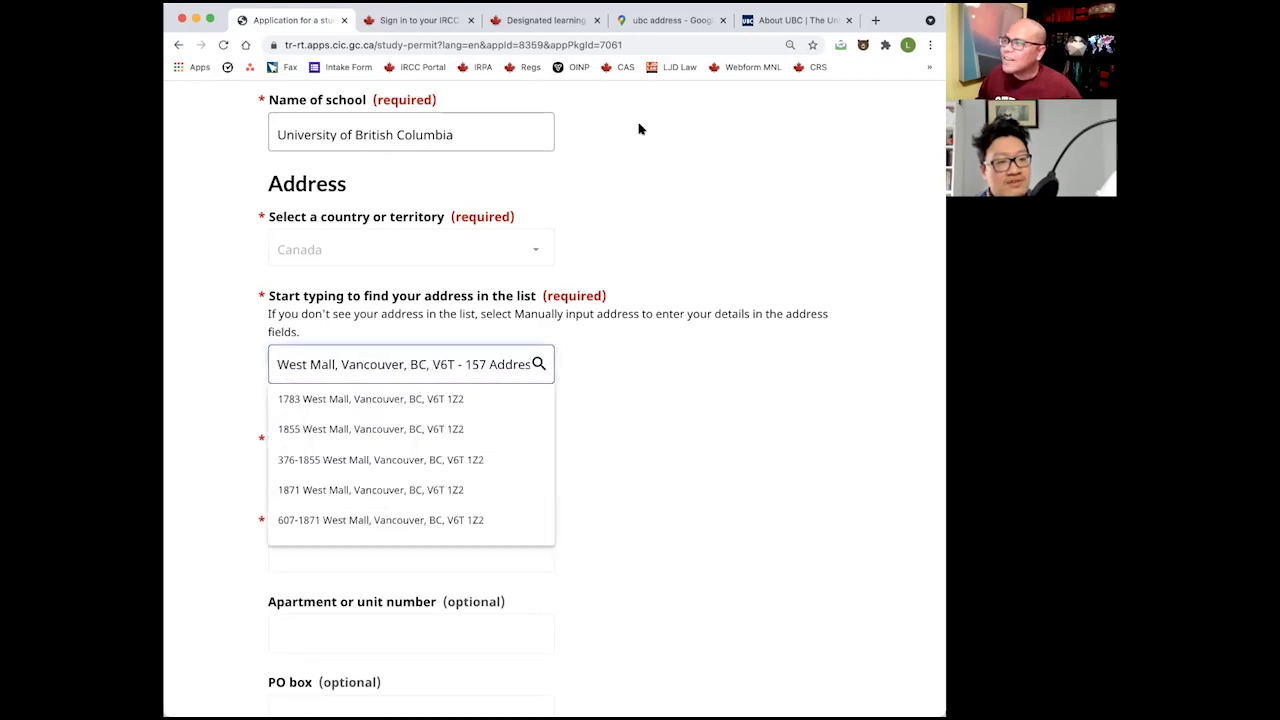
left_click(766, 20)
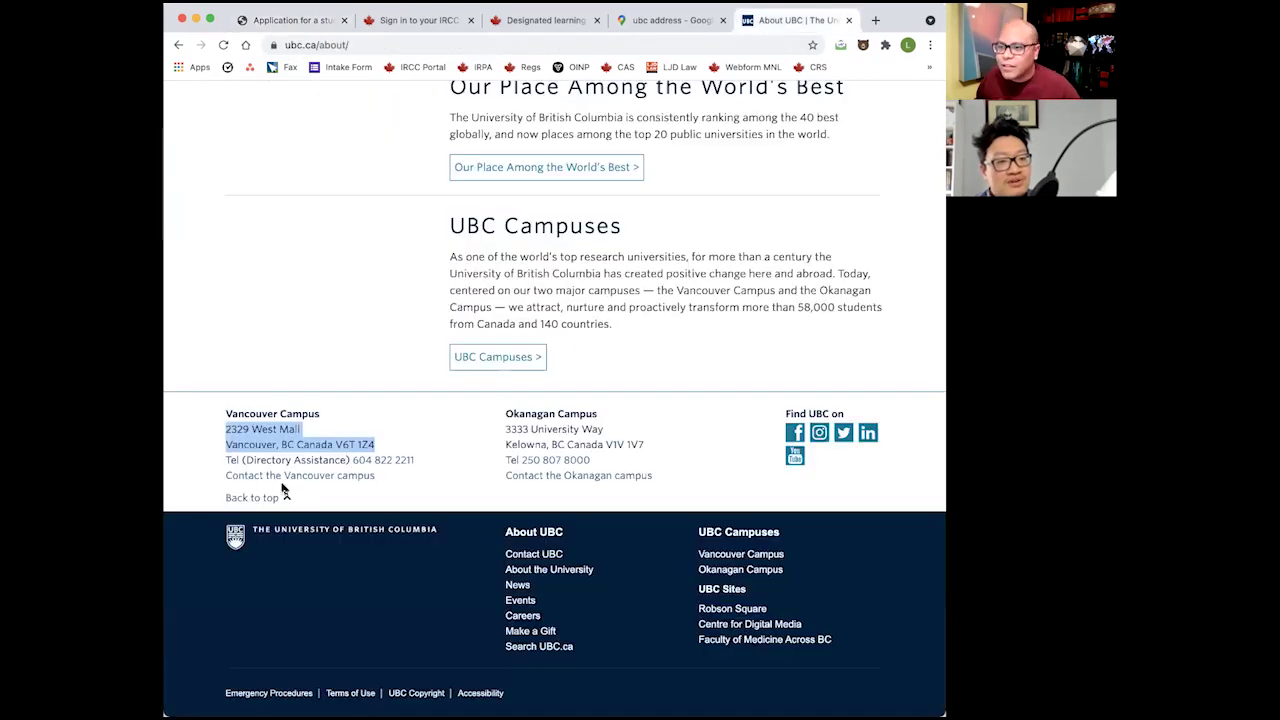
left_click(266, 18)
Search '2329 west mall' and pick 2329 West Mall, Vancouver, BC, V6T 1Z4 to auto-fill the address.
key("super+a")
key("BackSpace")
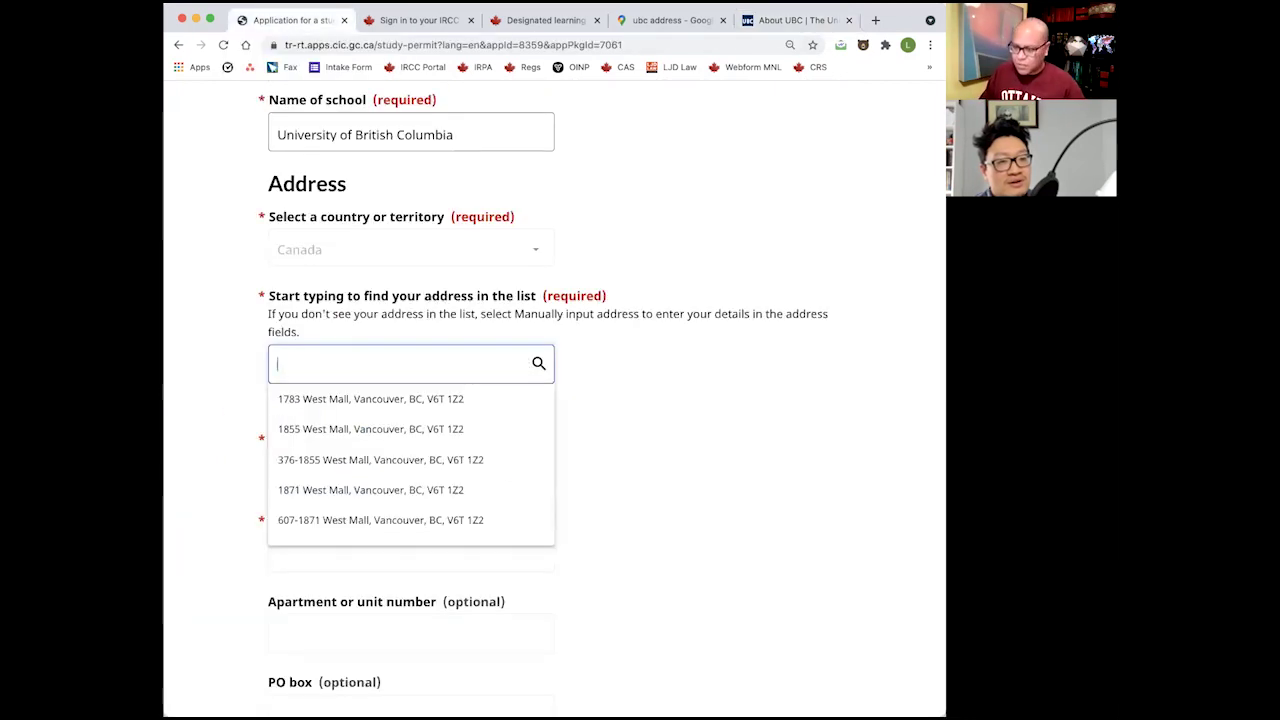
type("2329")
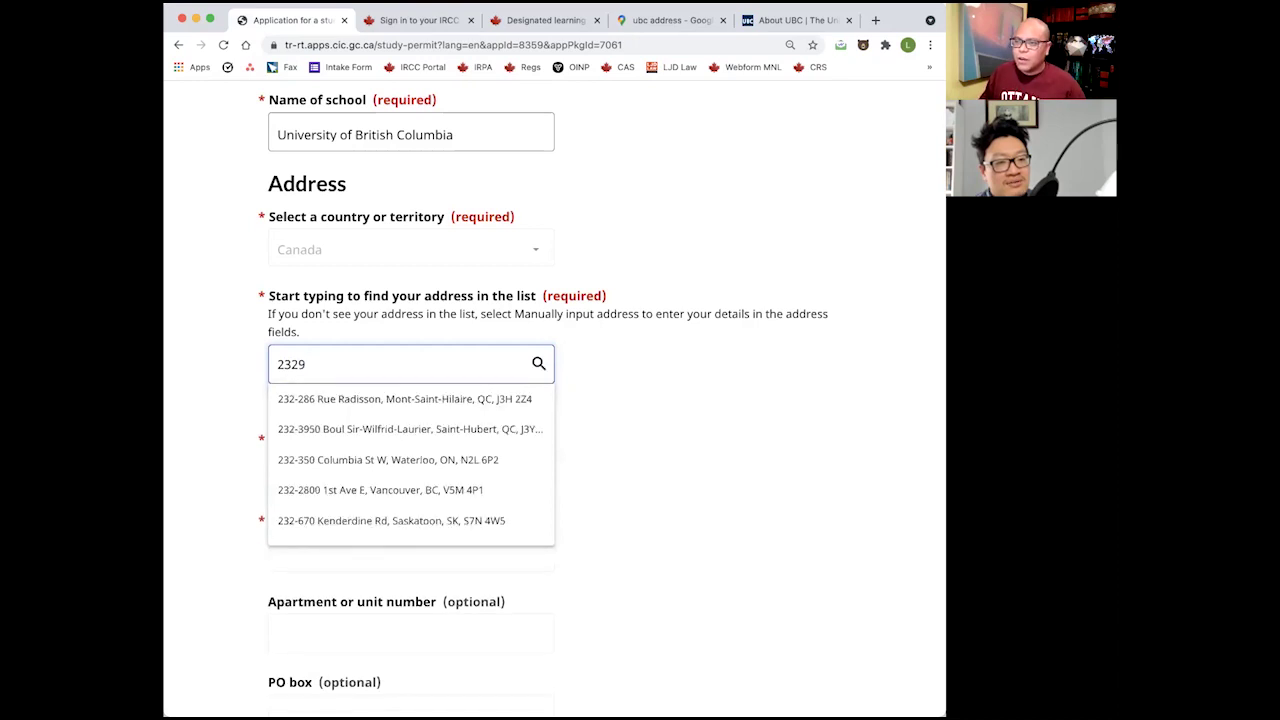
type(" west mall")
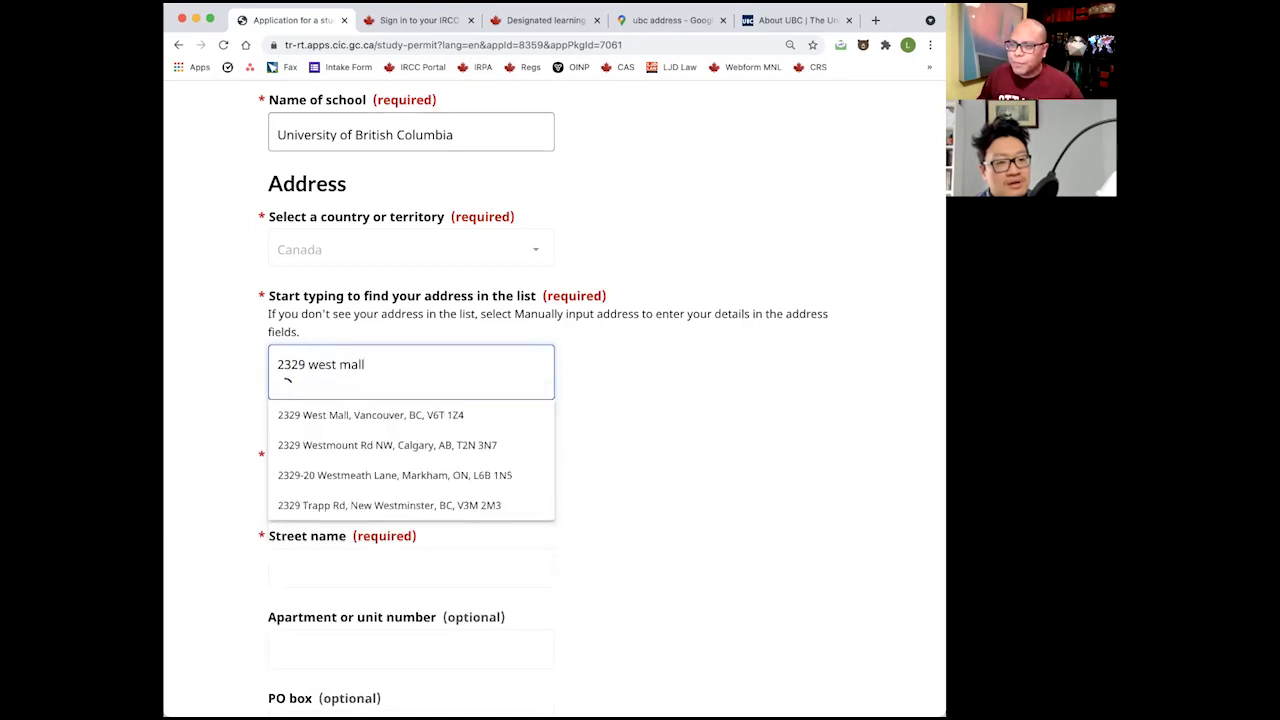
left_click(362, 398)
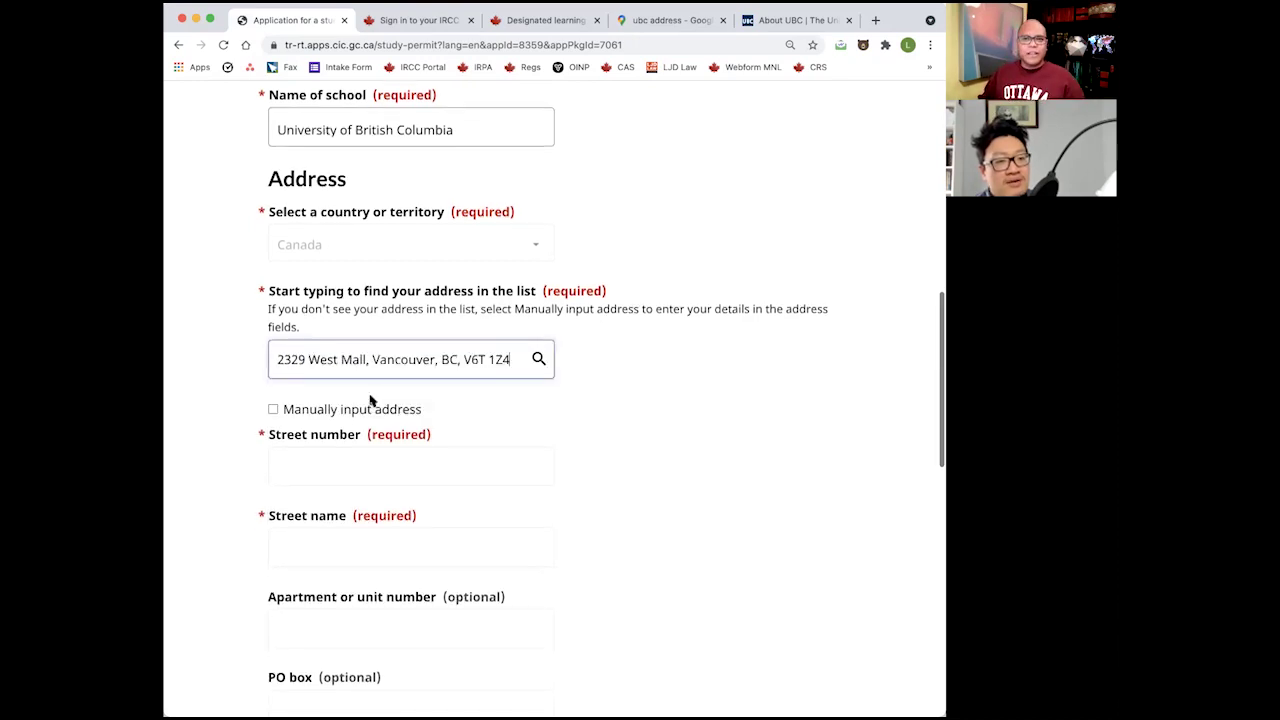
scroll(606, 506, "down", 4)
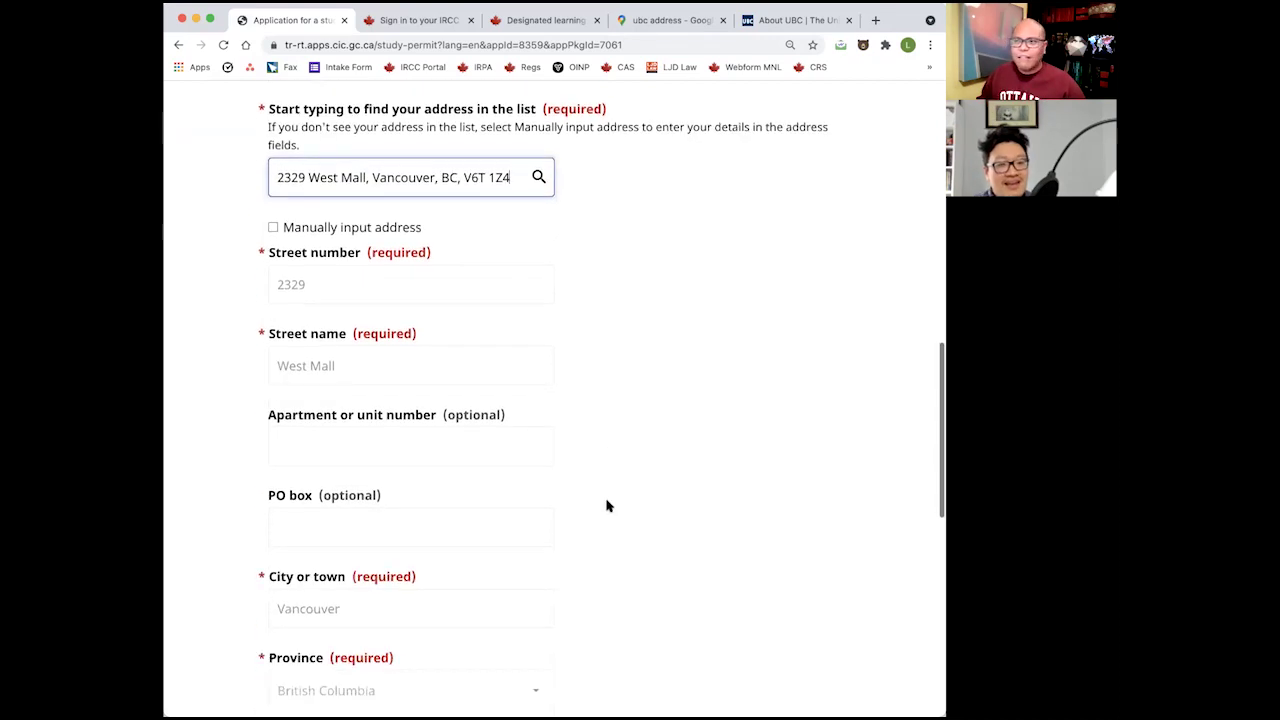
scroll(600, 505, "down", 3)
scroll(623, 531, "down", 2)
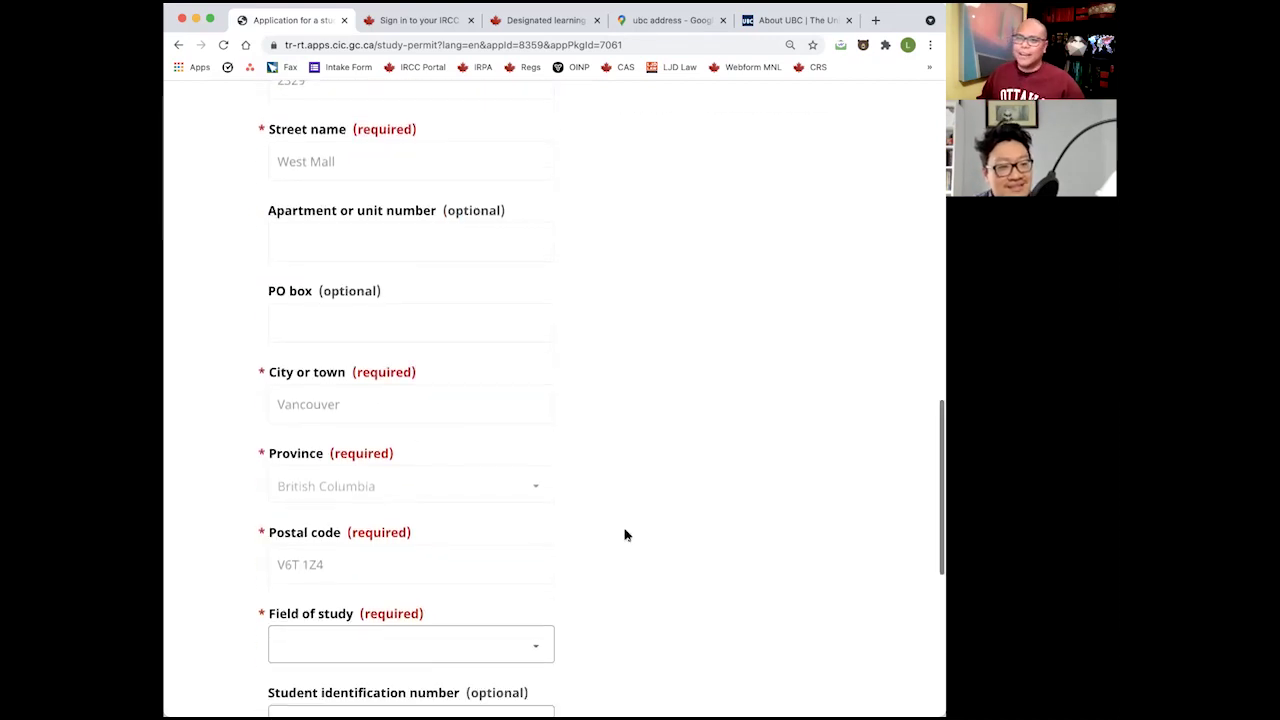
Set the field of study to Business/Commerce.
left_click(425, 601)
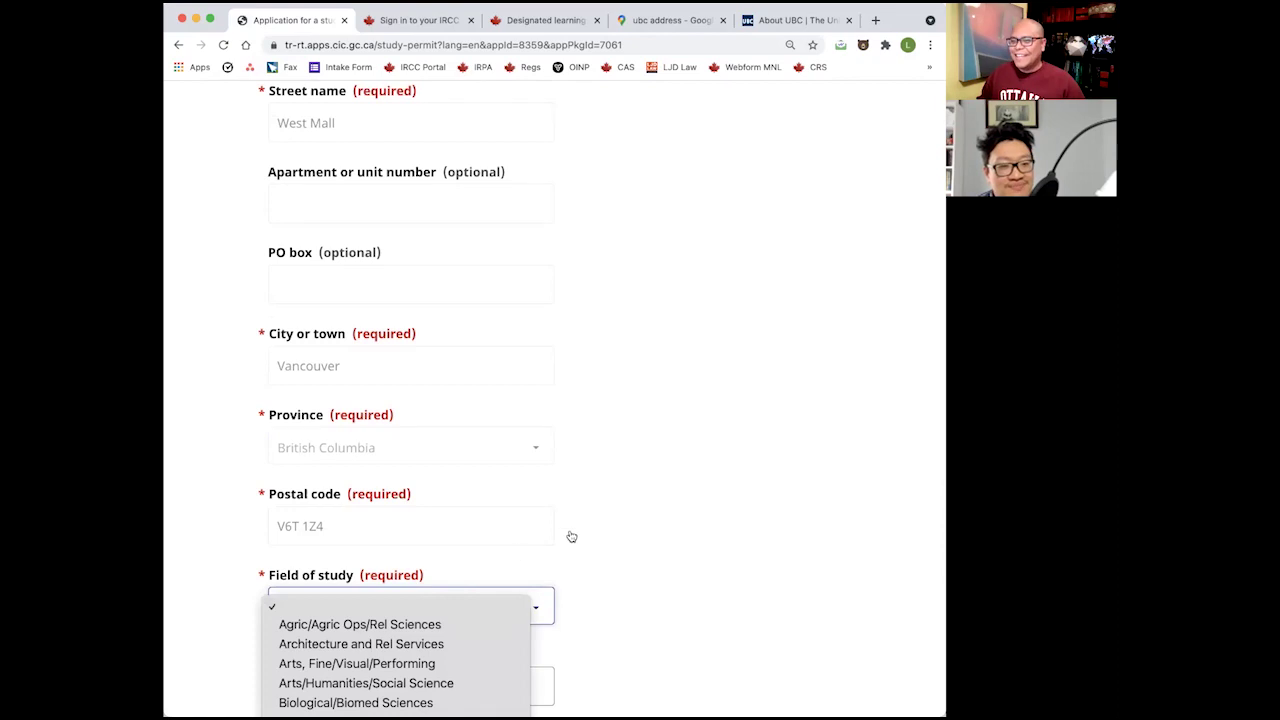
left_click(617, 526)
scroll(617, 528, "down", 3)
left_click(486, 434)
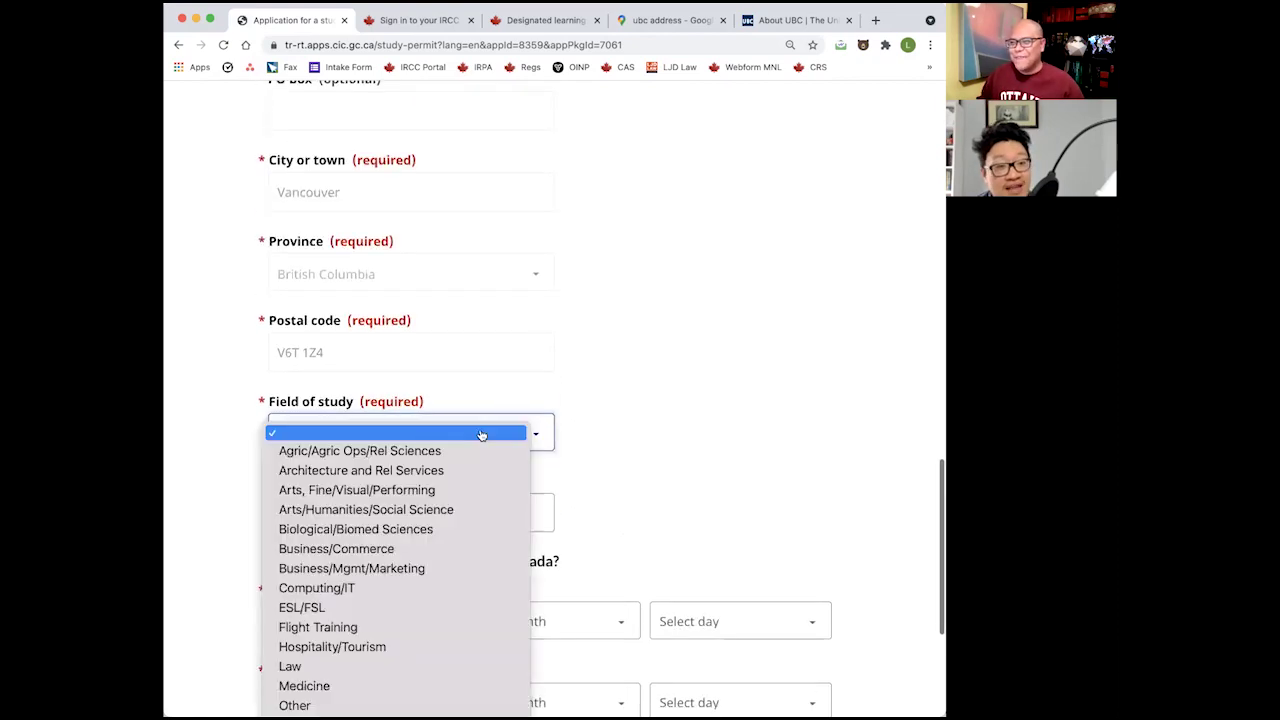
left_click(435, 553)
Enter 123456789 as the student identification number.
left_click(514, 509)
type("123456789")
left_click(628, 457)
scroll(628, 457, "down", 3)
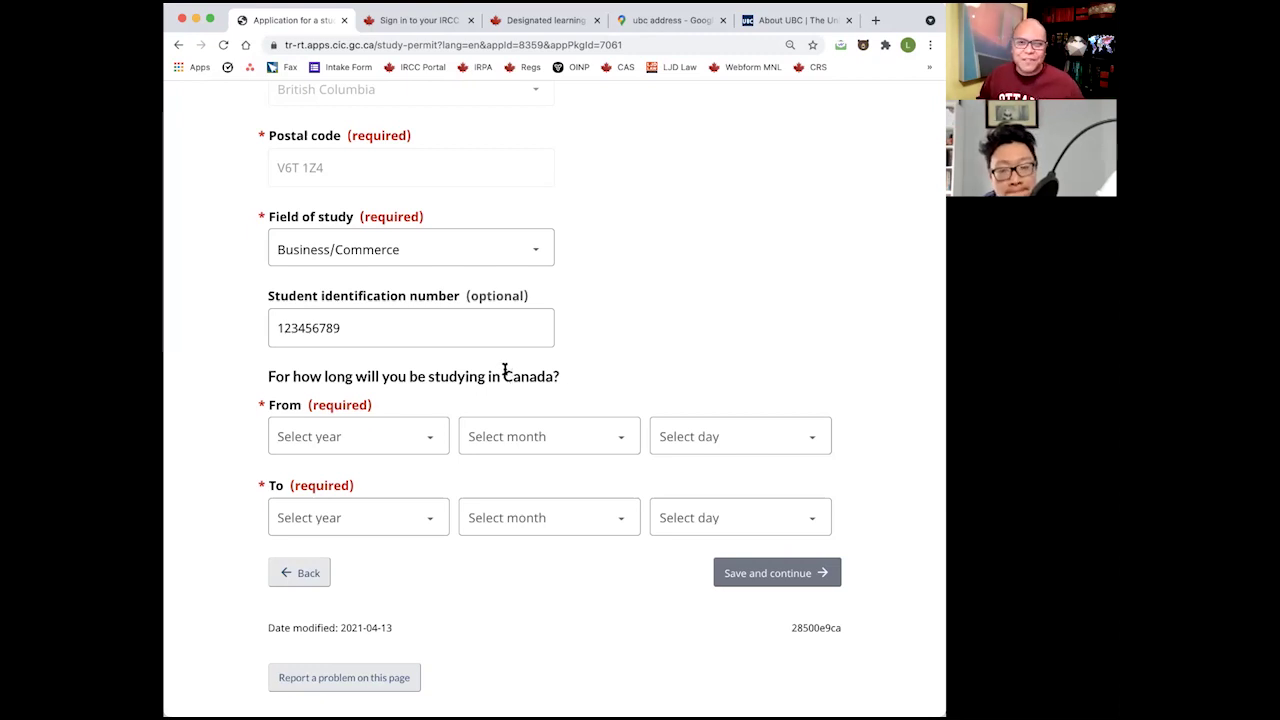
Set the study start date to 2021 / September / 1.
left_click(333, 446)
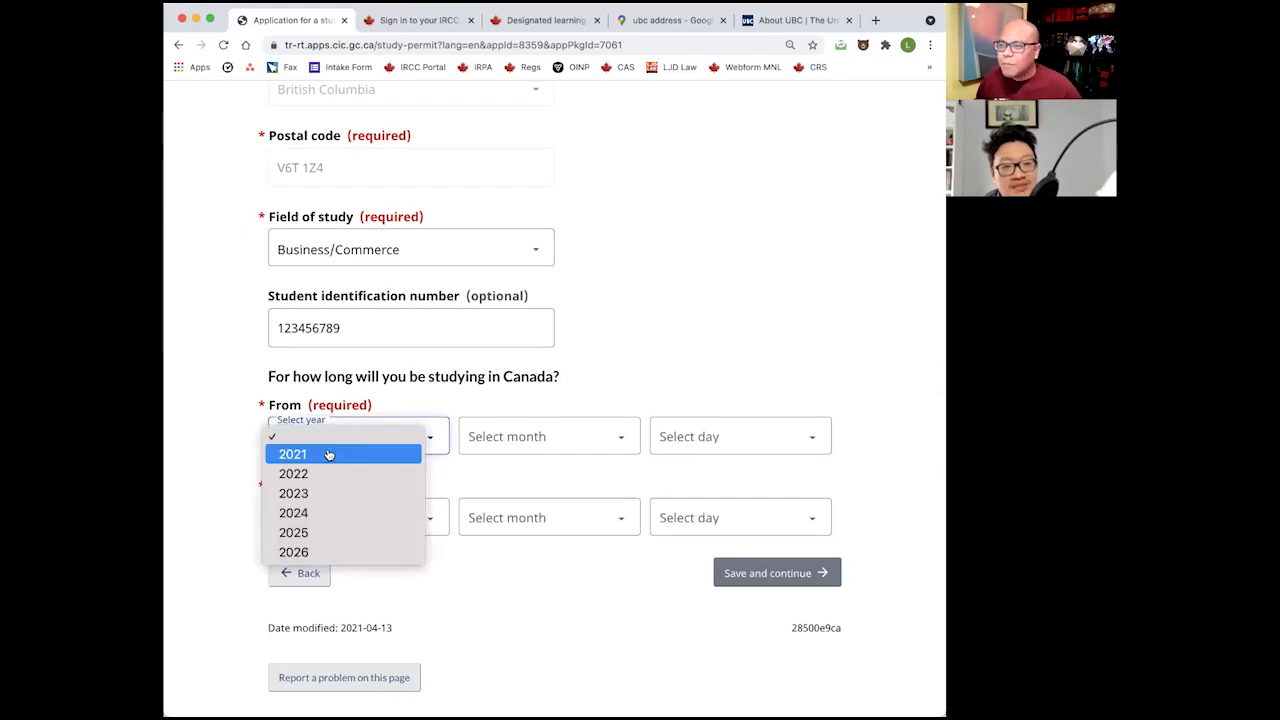
left_click(331, 451)
left_click(483, 441)
key("s")
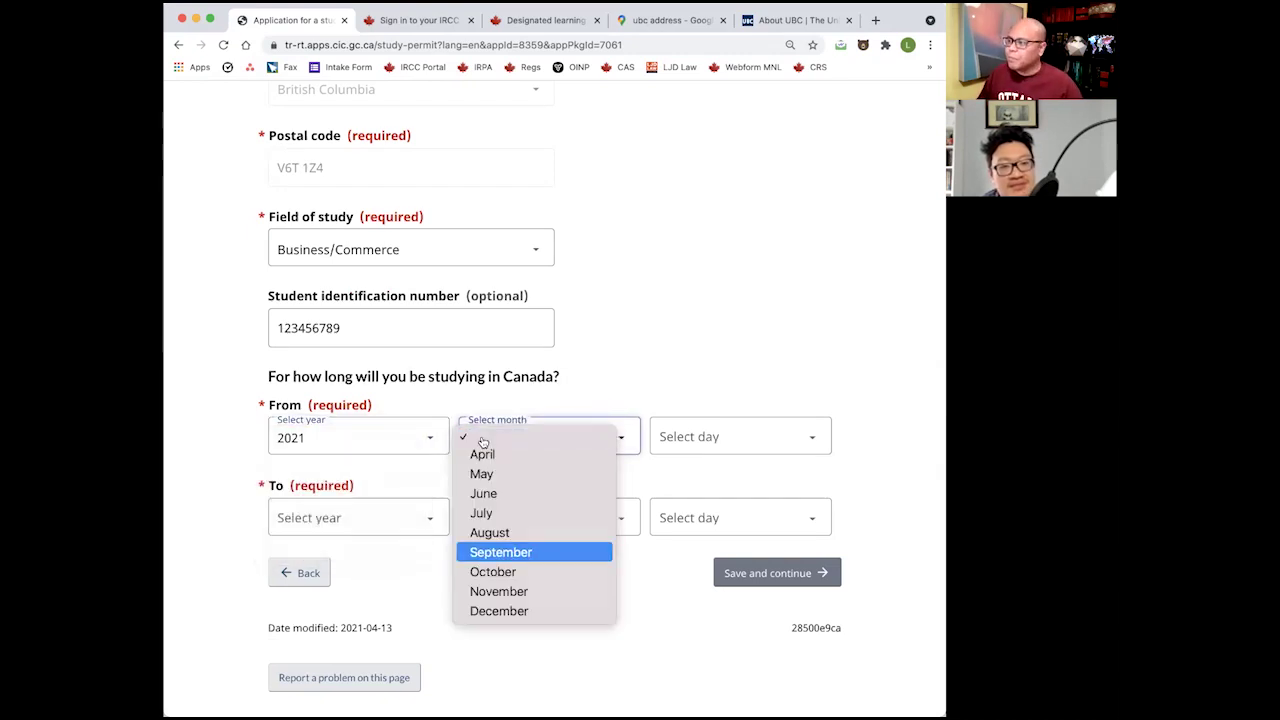
key("Return")
key("Tab")
type("20")
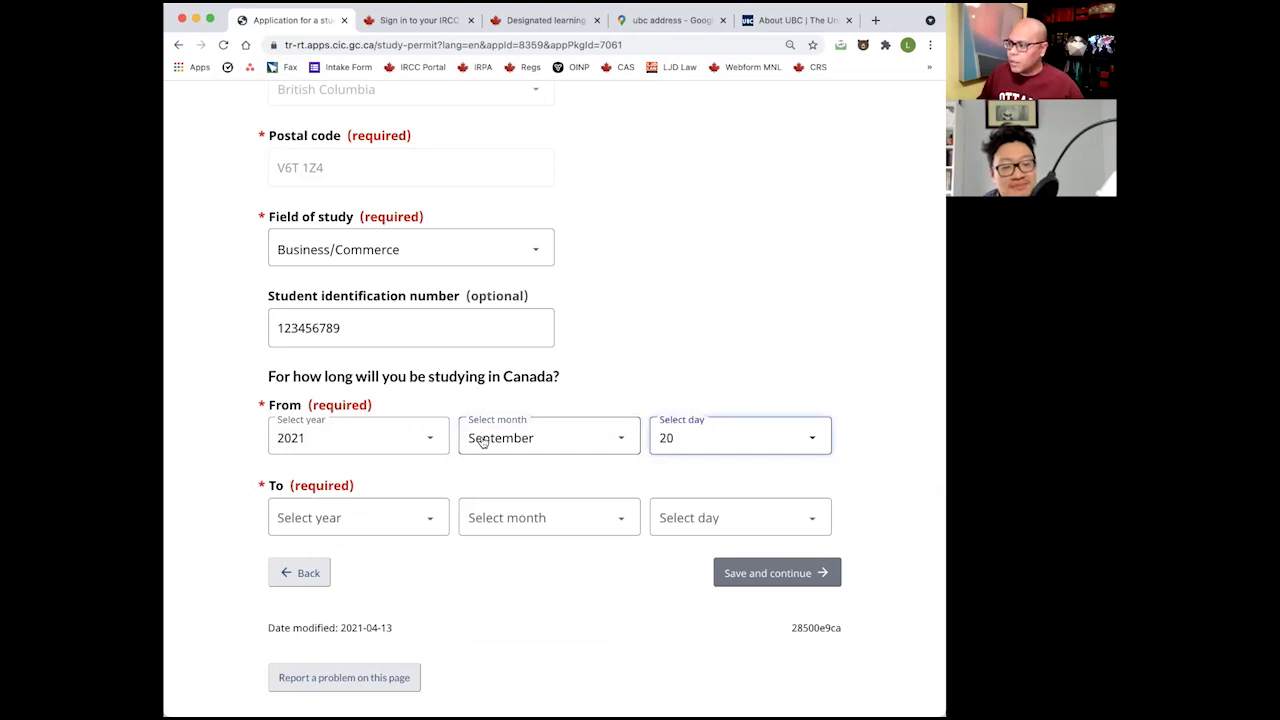
key("space")
key("Up")
key("Up")
key("Home")
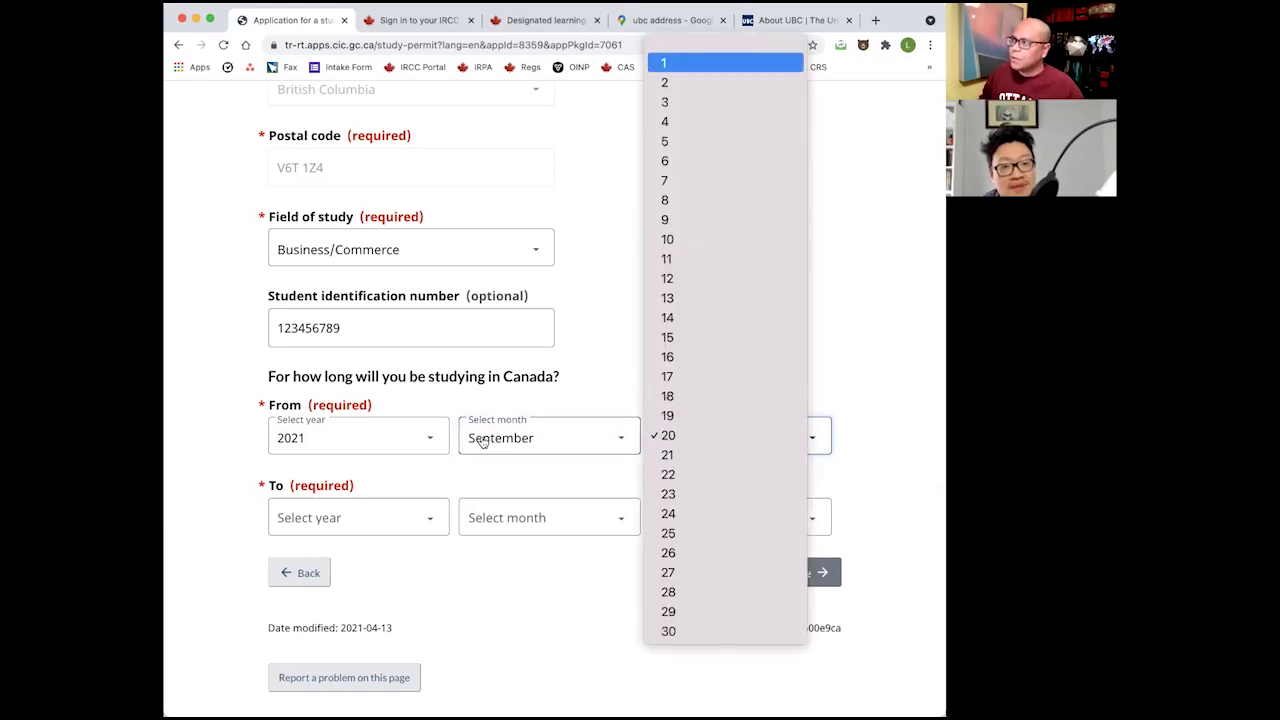
key("Return")
Set the study end date to 2025 / April / 30 and save the study details.
left_click(357, 520)
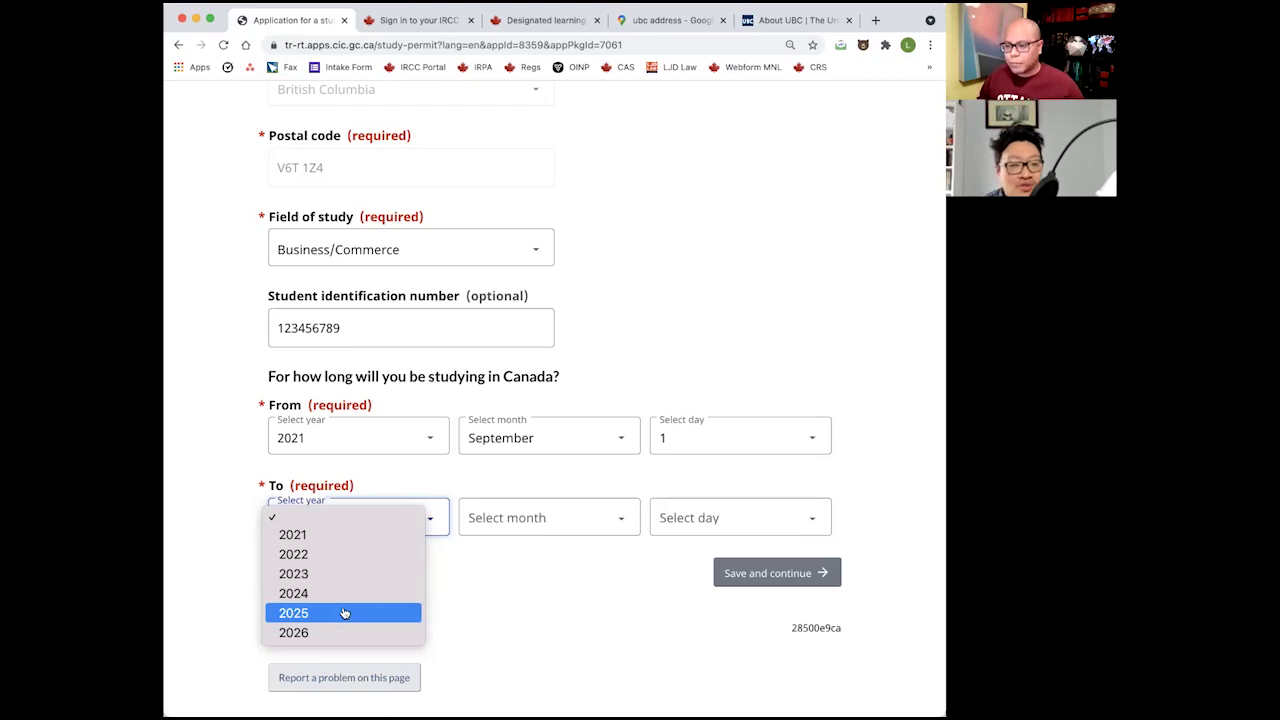
left_click(343, 613)
left_click(499, 510)
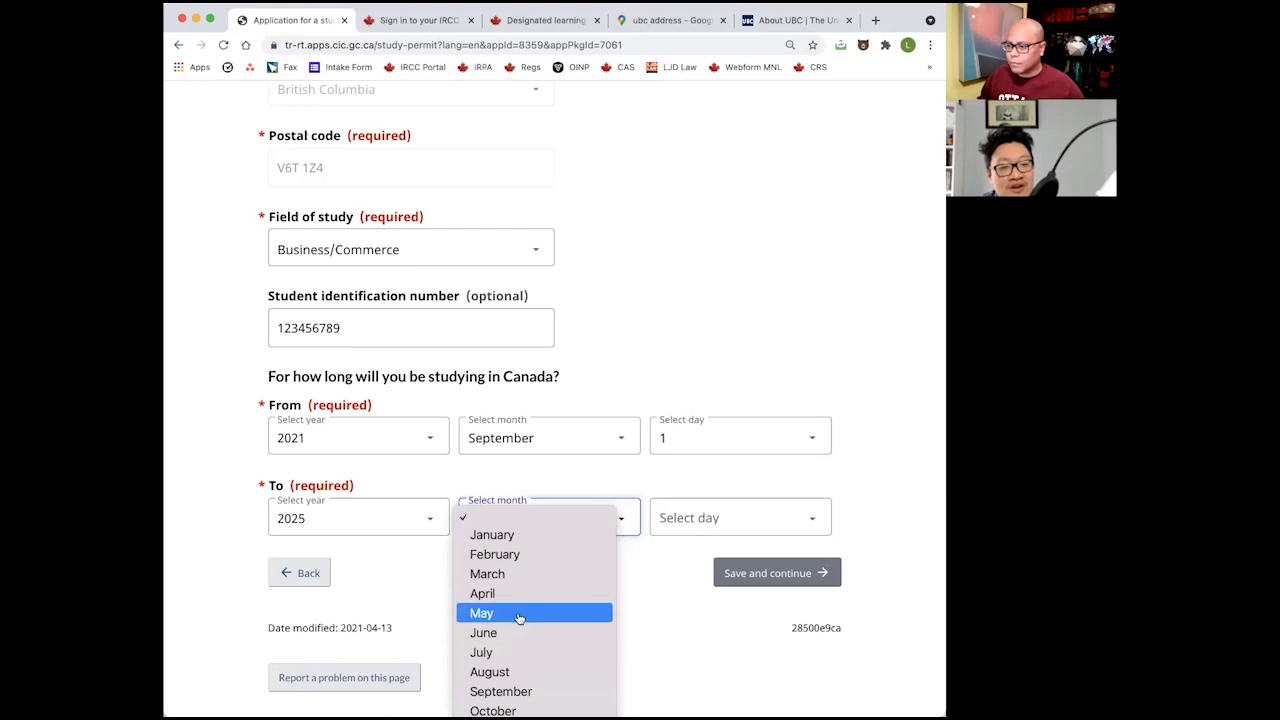
left_click(585, 593)
left_click(715, 519)
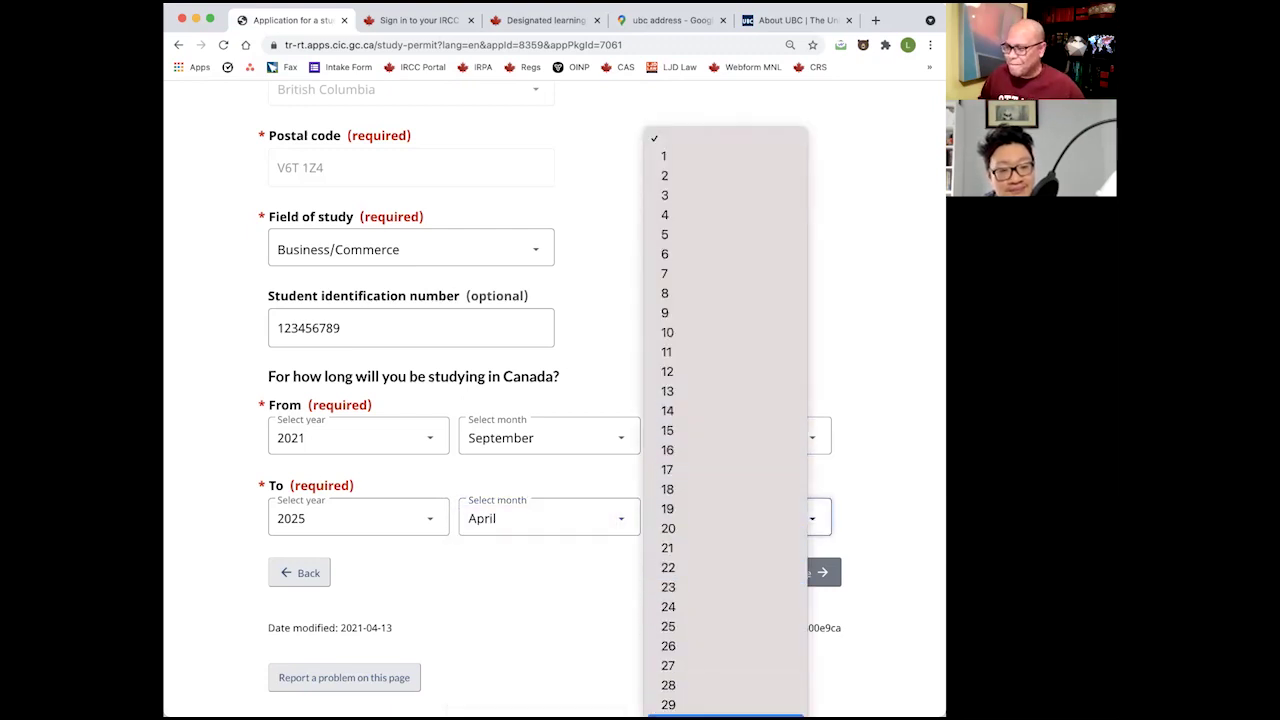
left_click(700, 714)
left_click(728, 573)
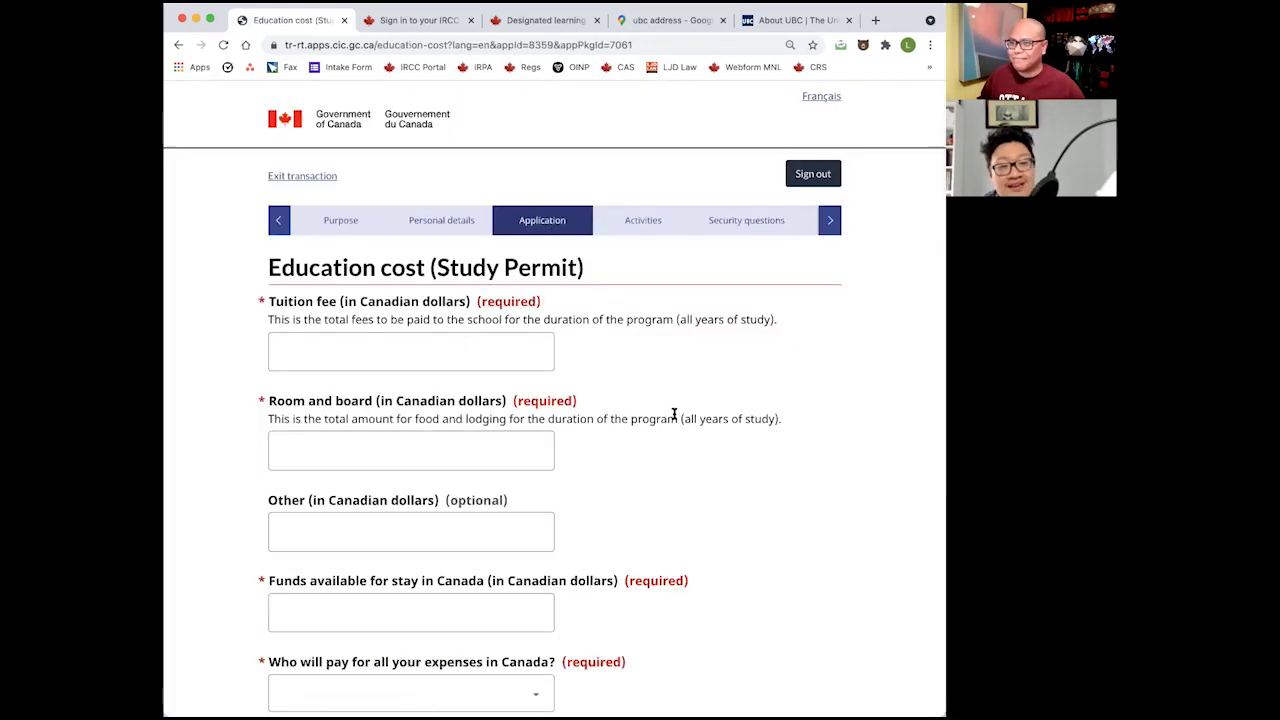
Enter education costs: tuition 25000, room and board 12000, other costs 2000.
left_click(410, 350)
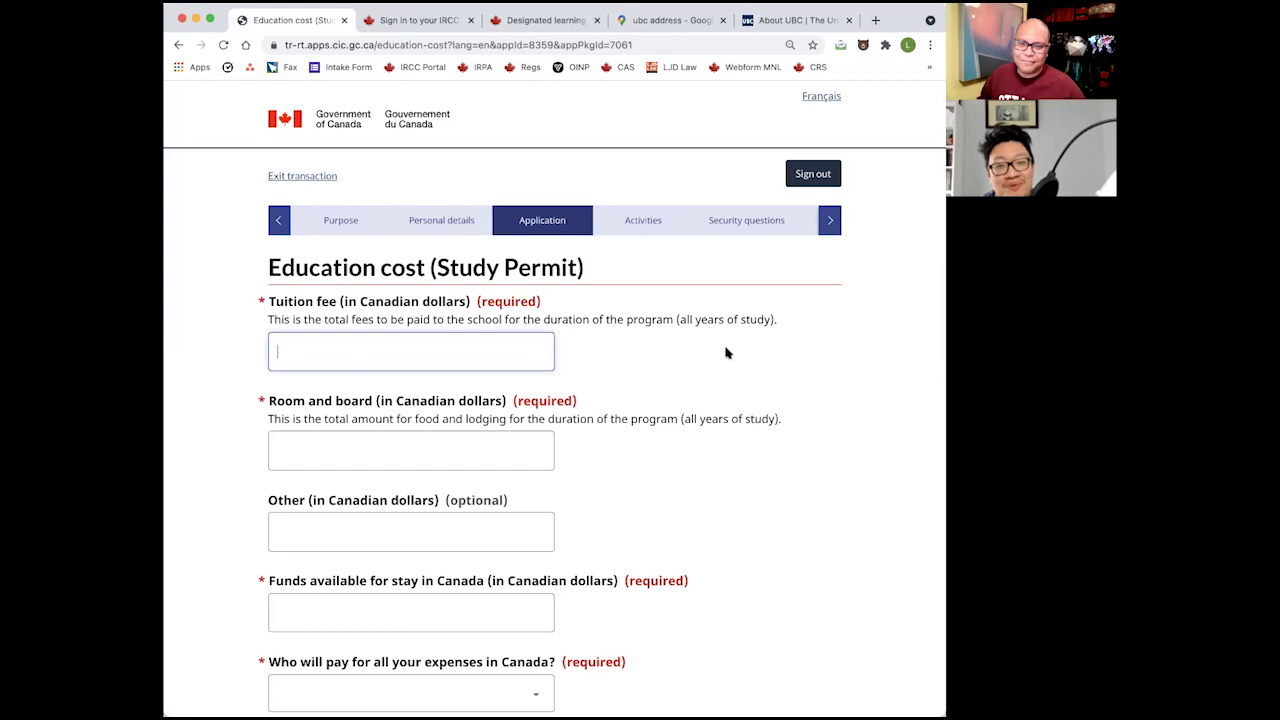
type("25")
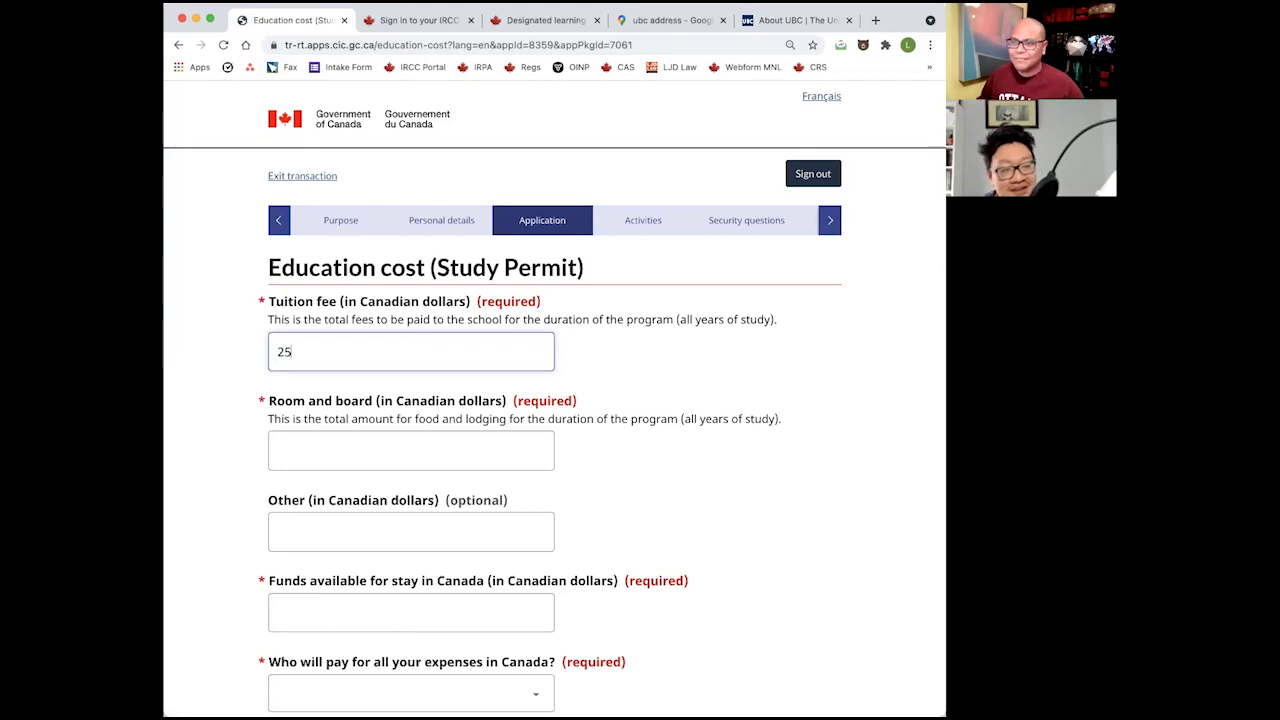
type("0000")
key("BackSpace")
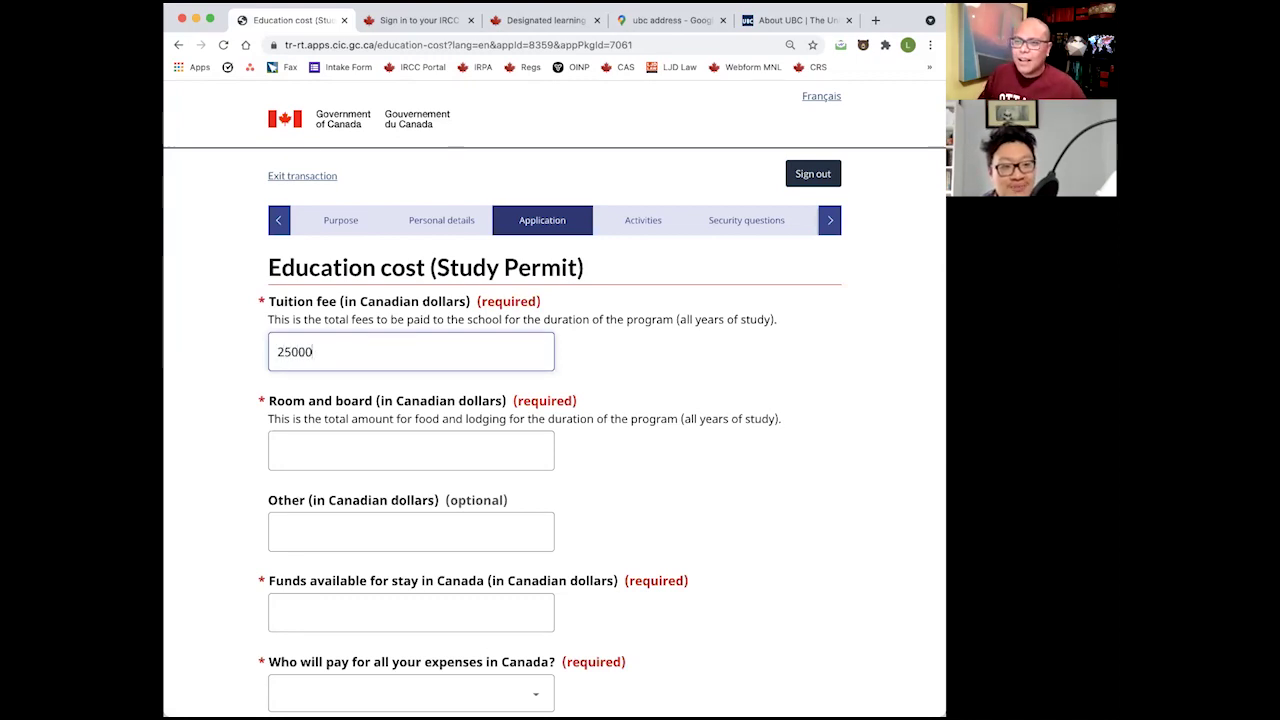
left_click(686, 370)
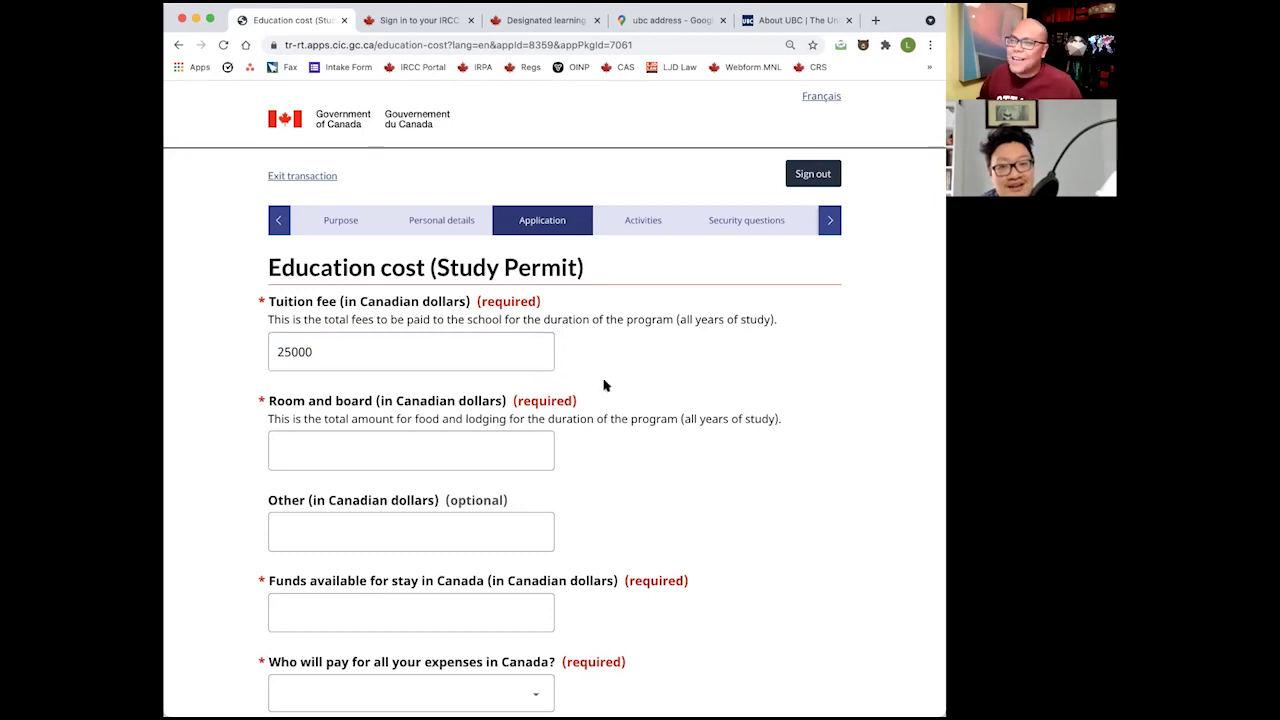
left_click(487, 457)
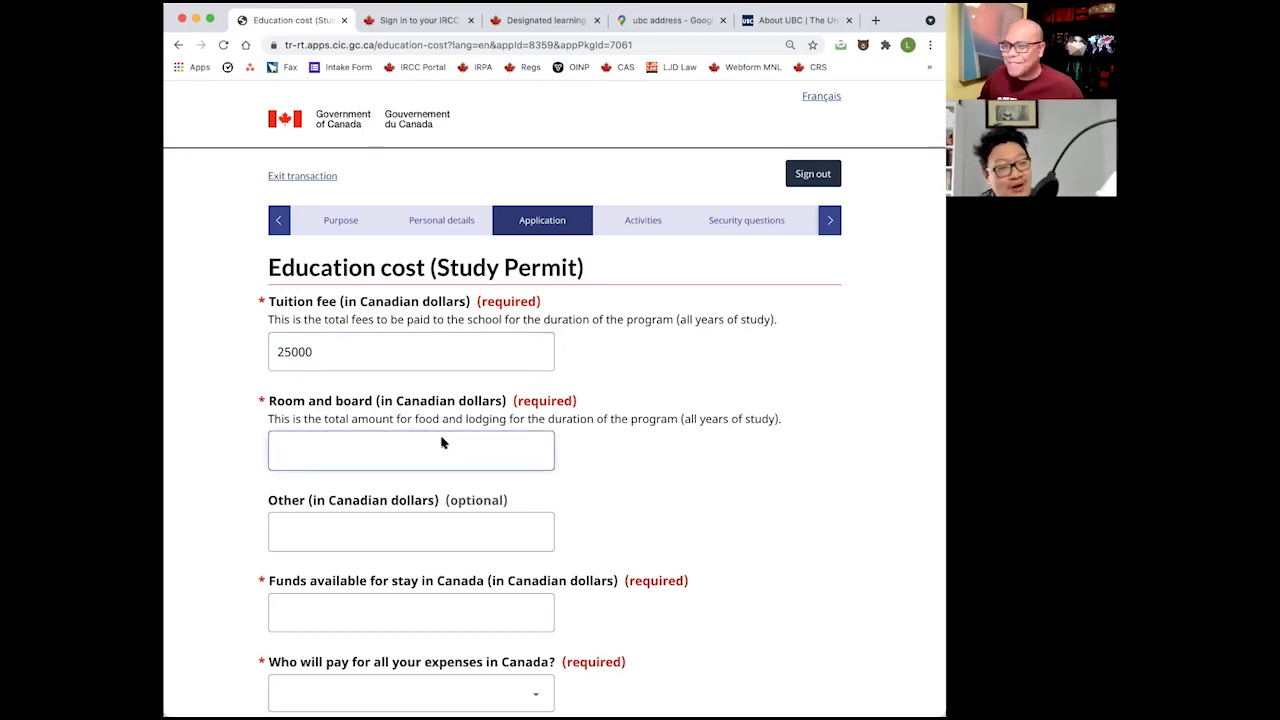
type("12000")
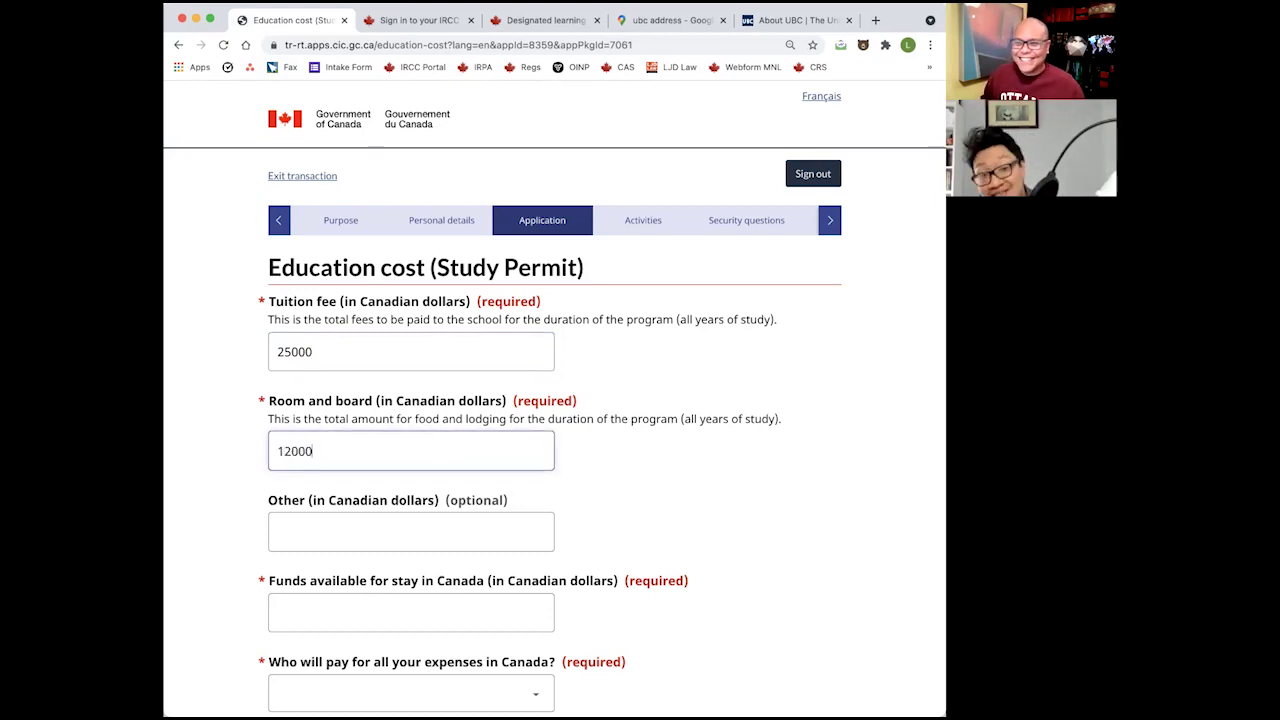
left_click(401, 530)
type("12000")
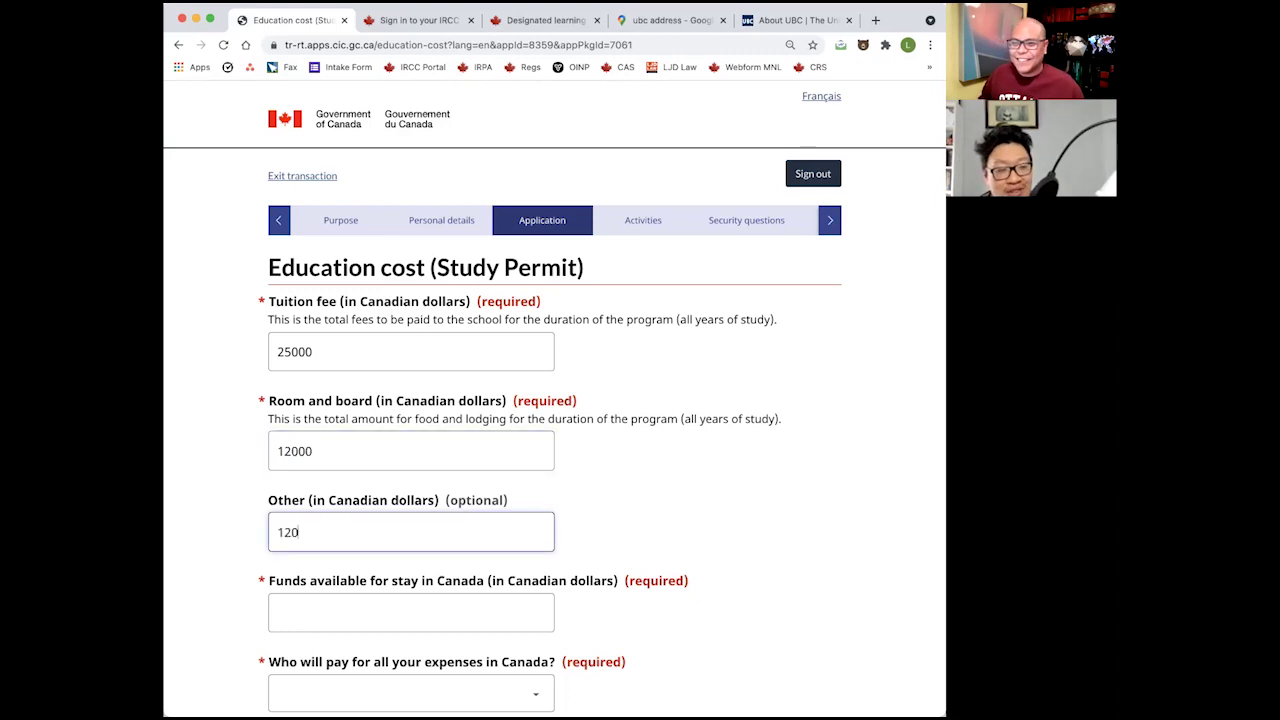
scroll(611, 551, "down", 3)
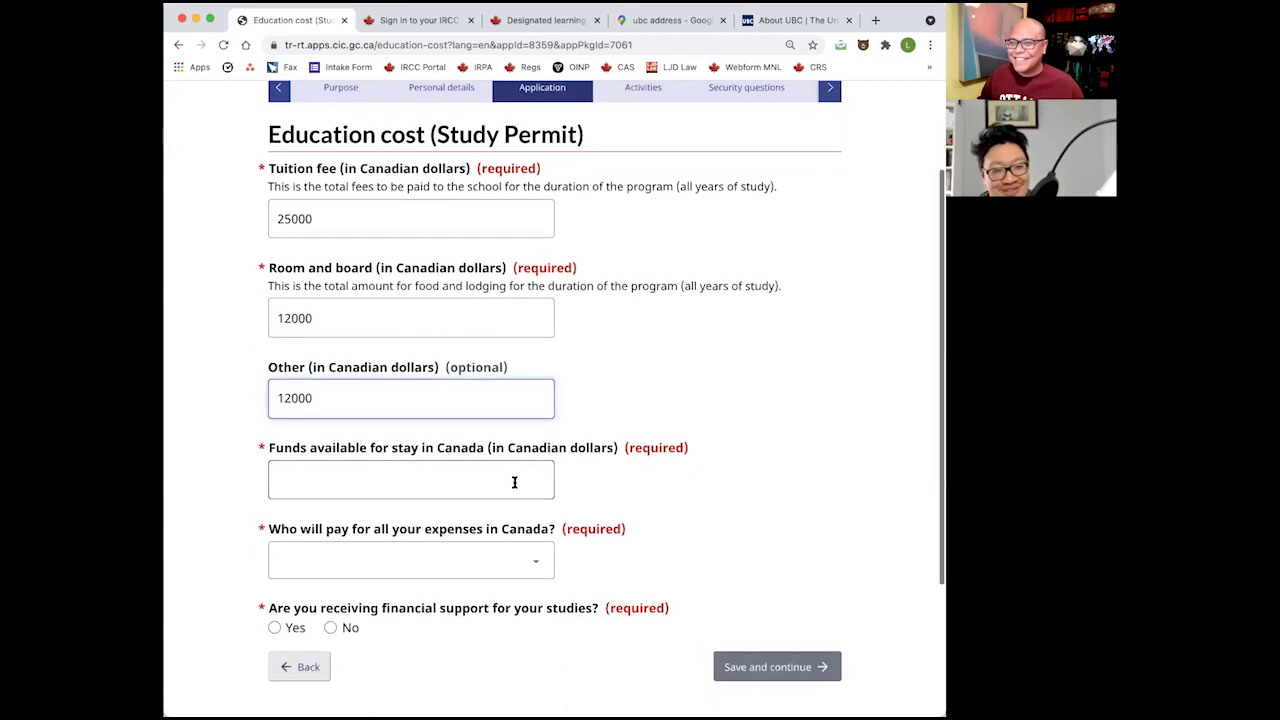
left_click(503, 484)
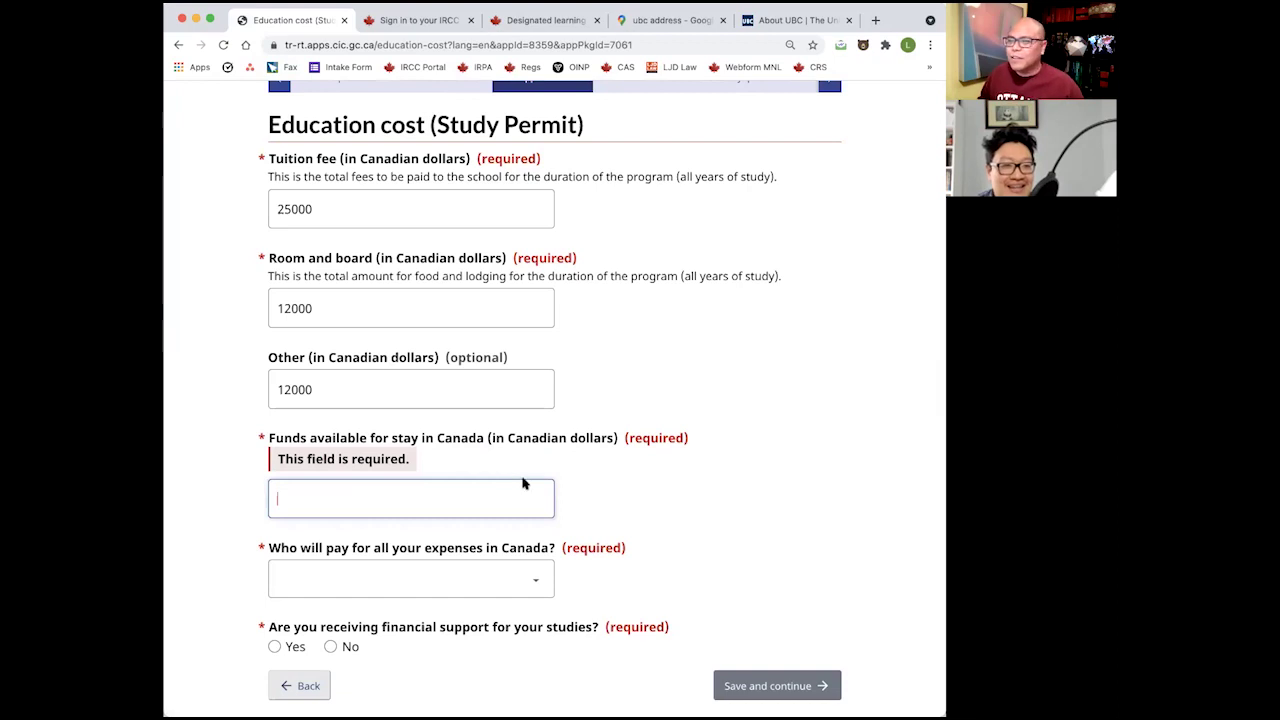
double_click(307, 386)
type("2000")
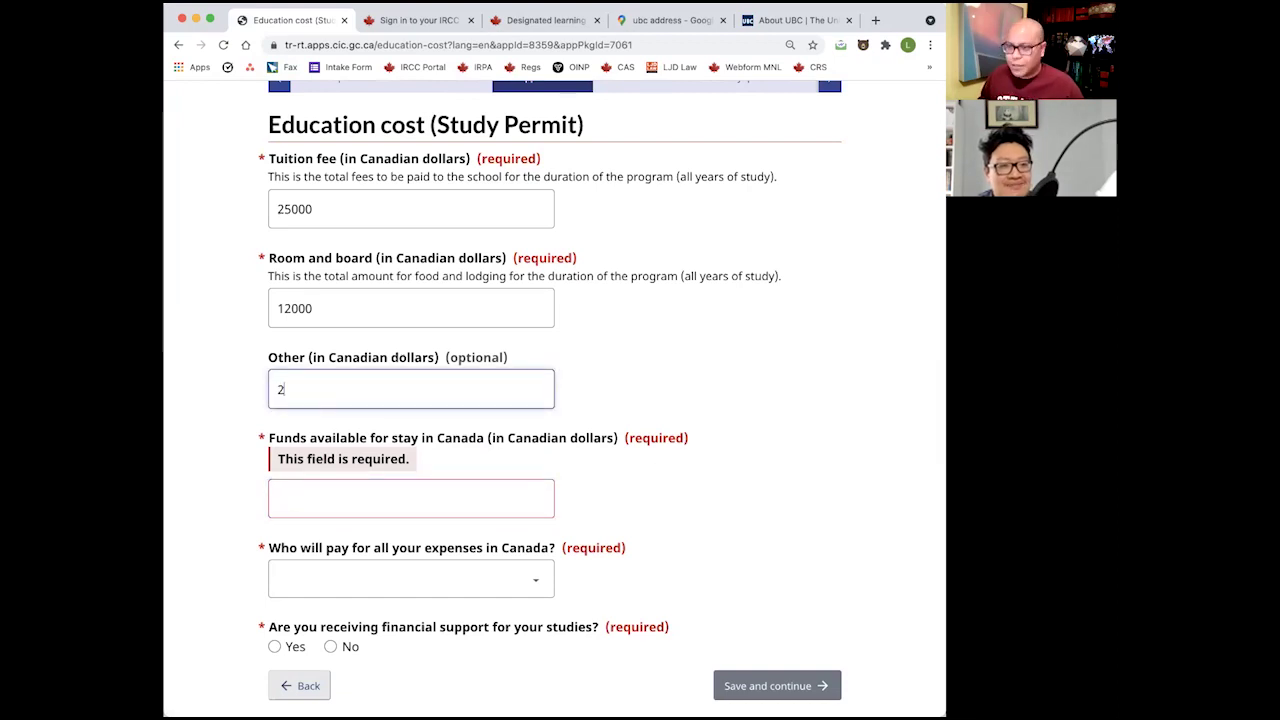
left_click(430, 303)
left_click(589, 343)
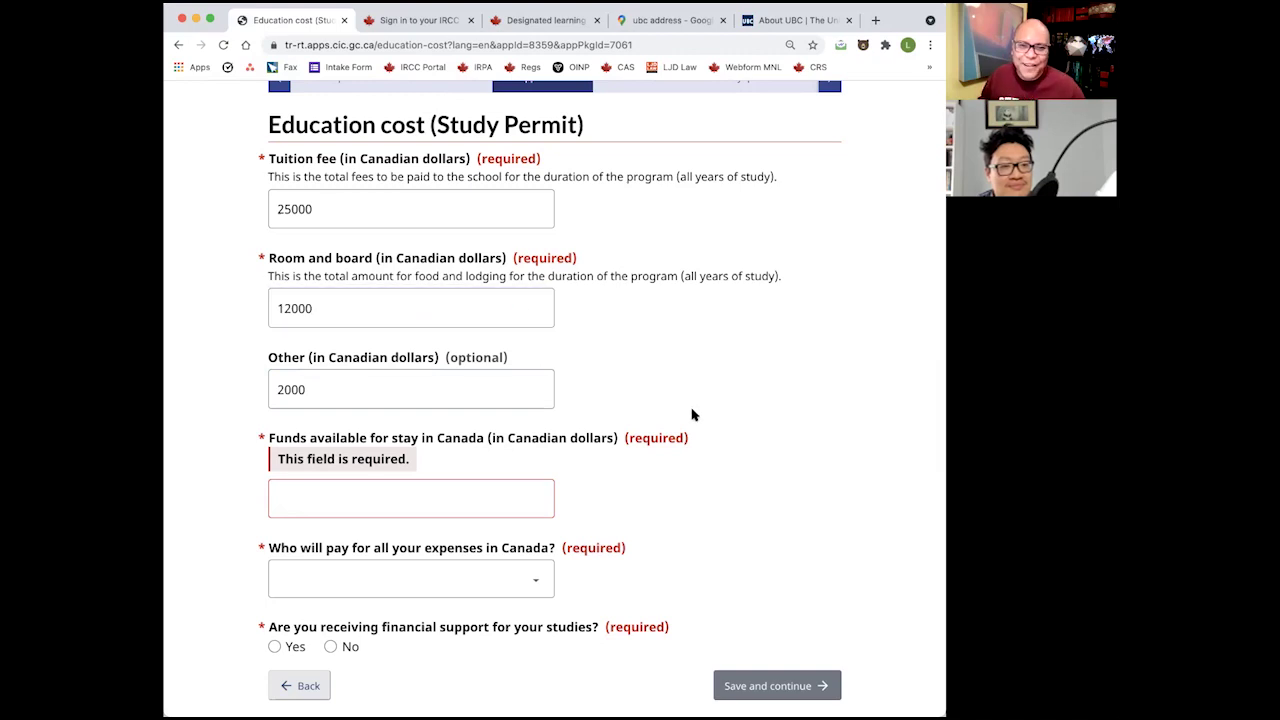
Enter 20000 as funds available and choose Myself or Parents as the payer.
left_click(465, 494)
left_click(629, 494)
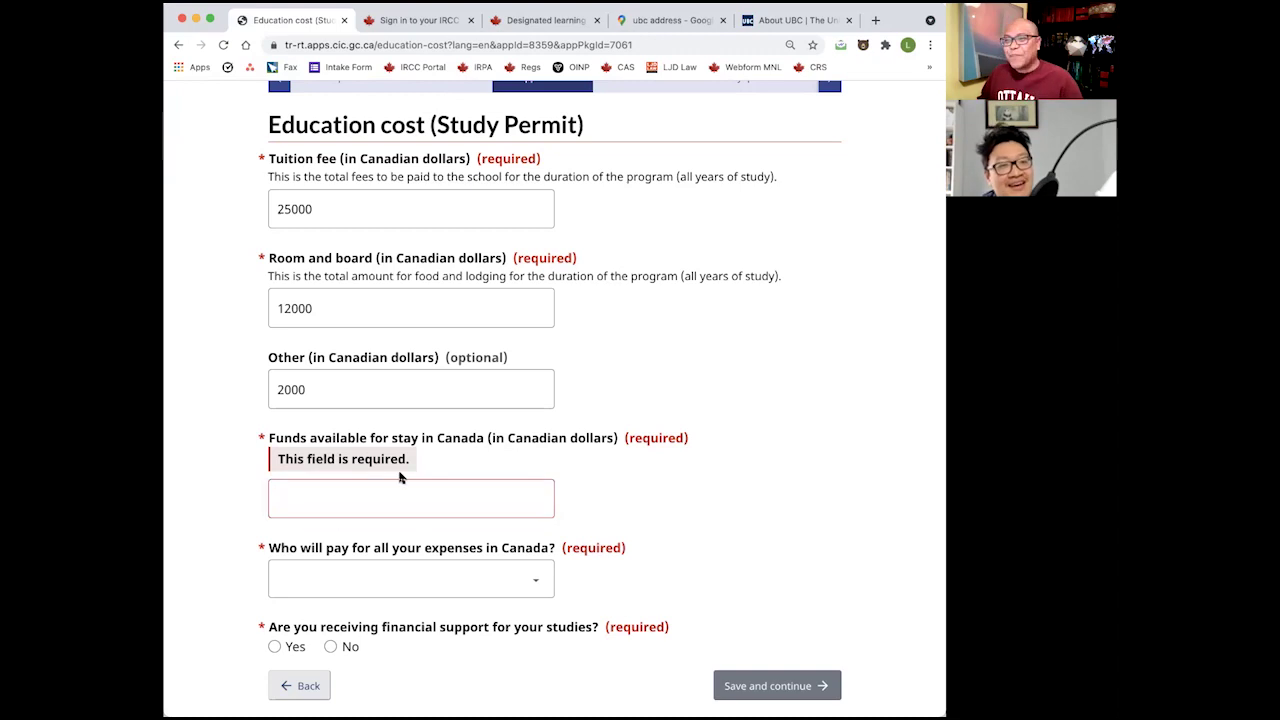
left_click(423, 496)
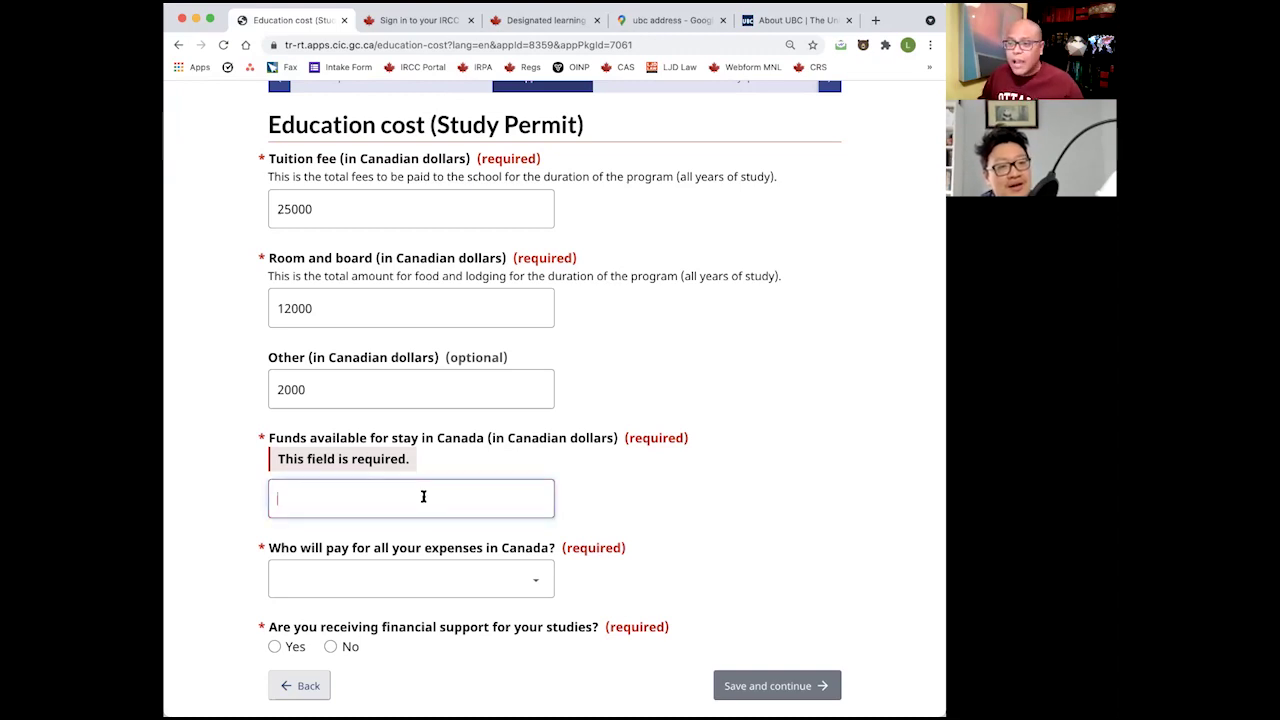
type("20000")
left_click(786, 488)
left_click(495, 543)
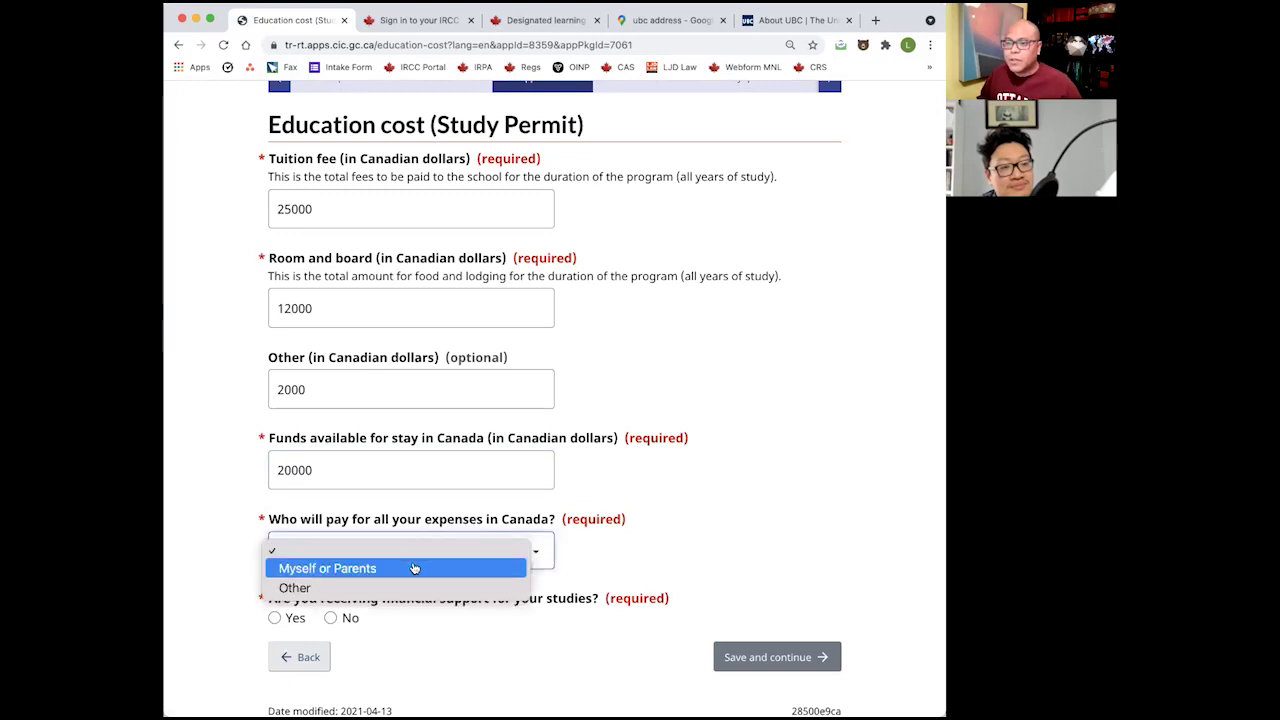
left_click(414, 568)
scroll(454, 531, "down", 3)
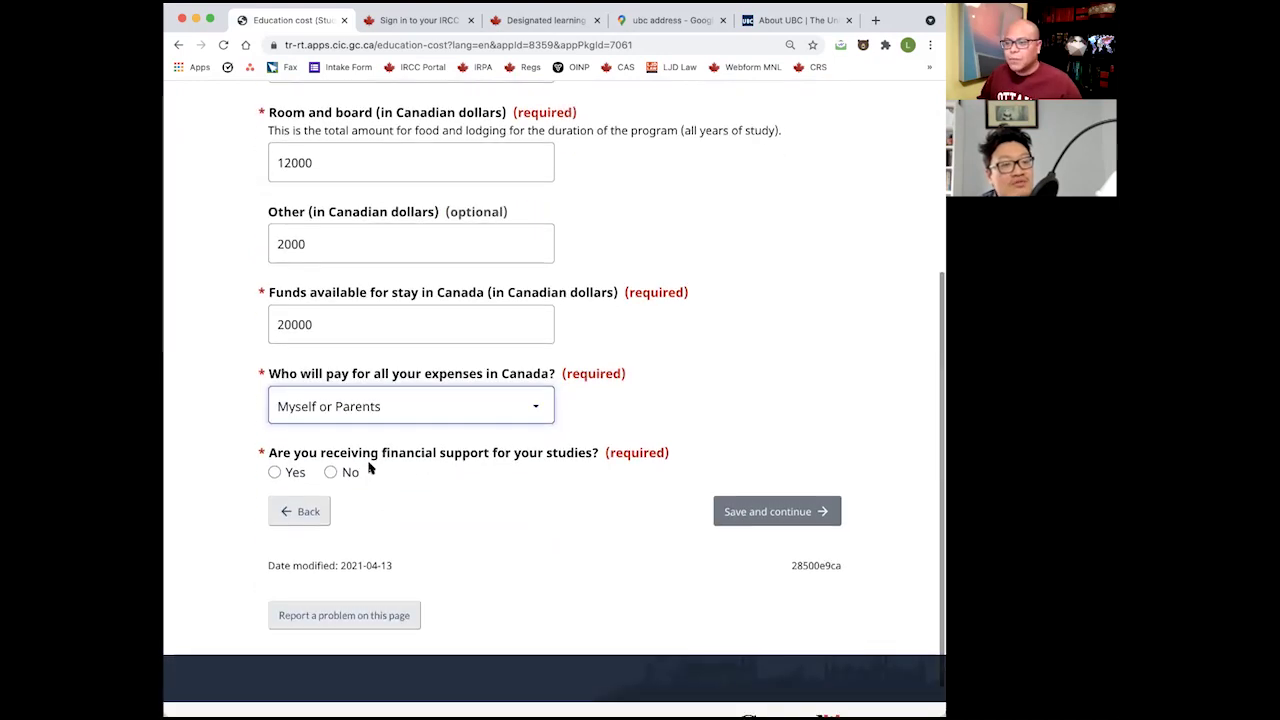
scroll(600, 477, "up", 2)
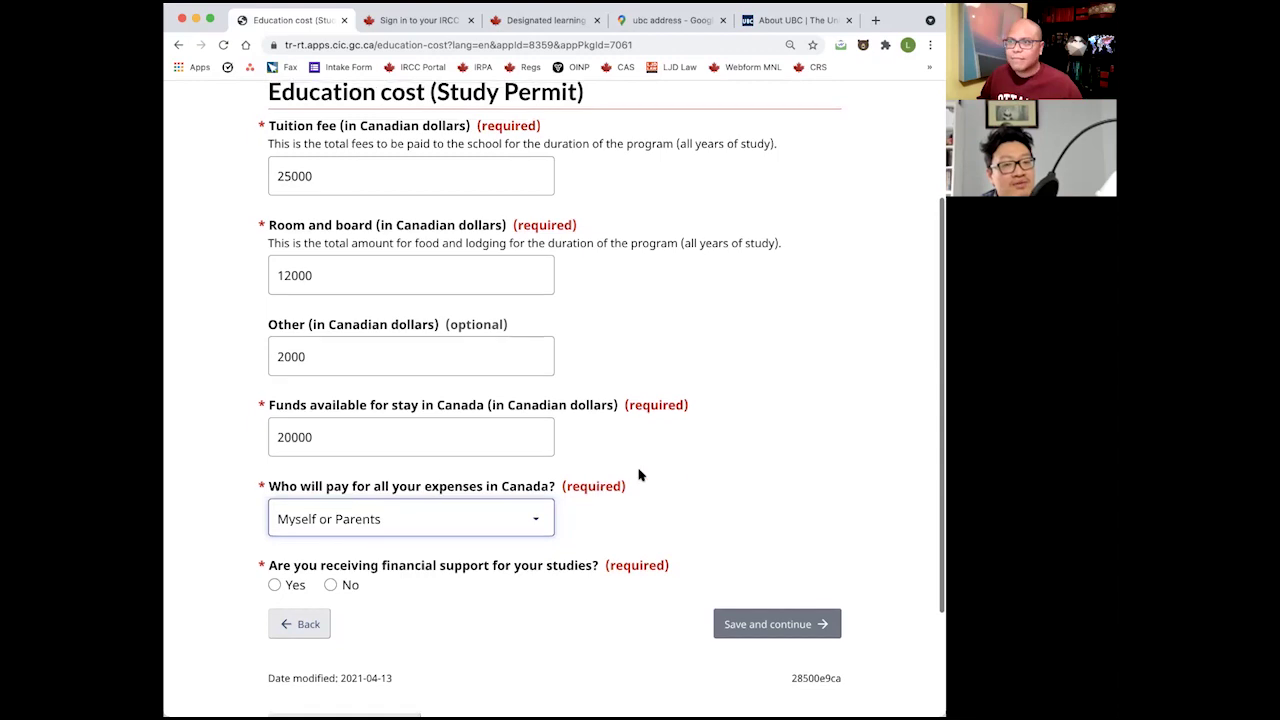
scroll(668, 474, "up", 1)
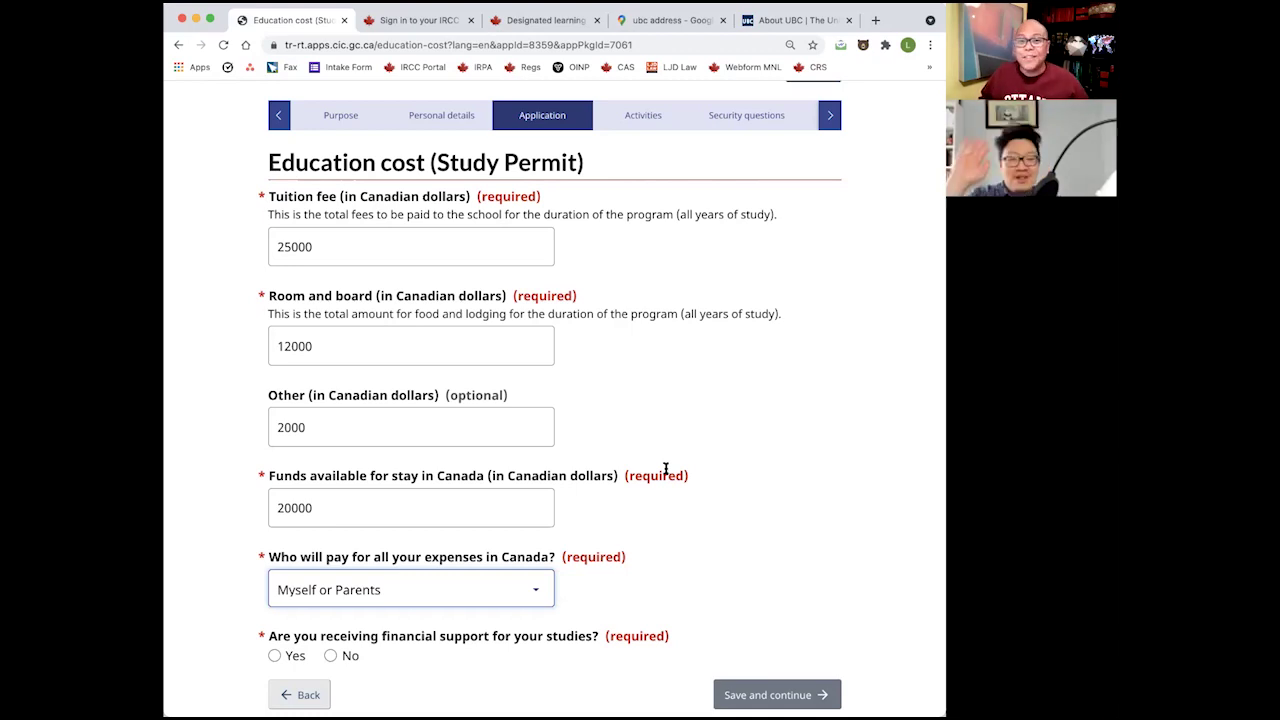
Replace the funds available amount 20000 with 30000.
left_click(780, 480)
scroll(772, 477, "down", 1)
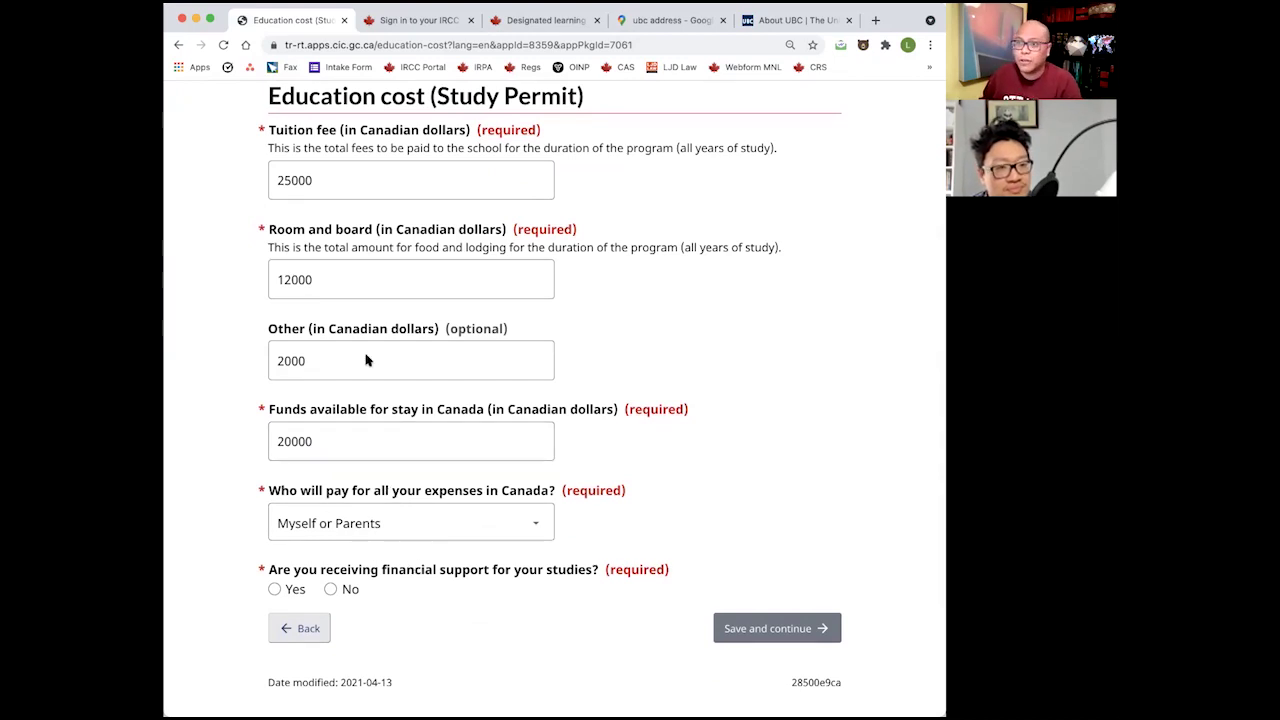
double_click(330, 441)
type("30000")
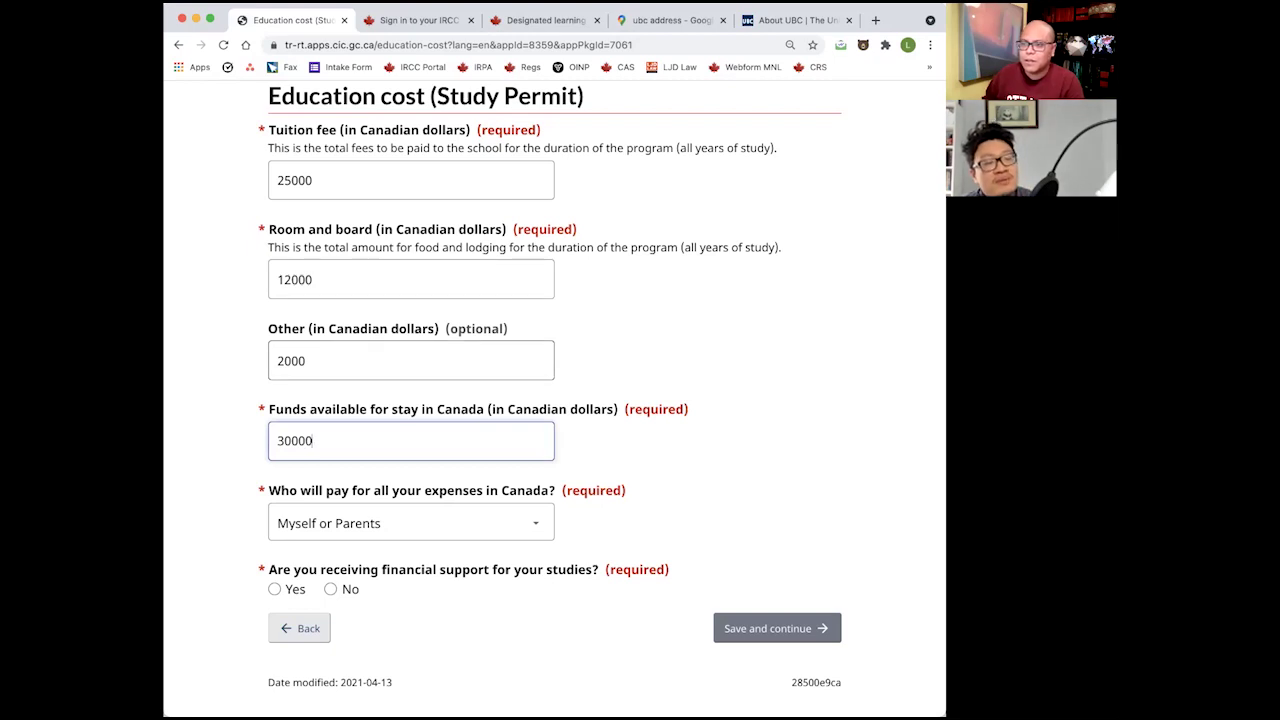
left_click(677, 391)
scroll(737, 443, "down", 1)
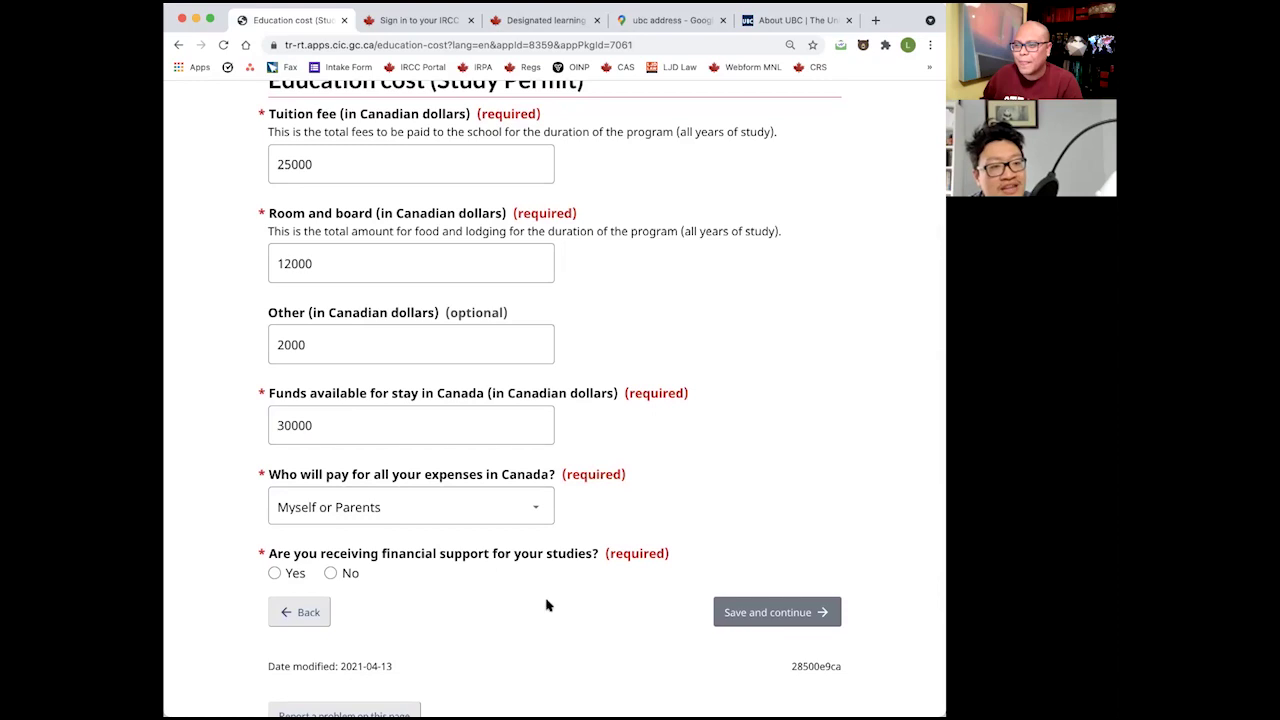
scroll(360, 570, "down", 1)
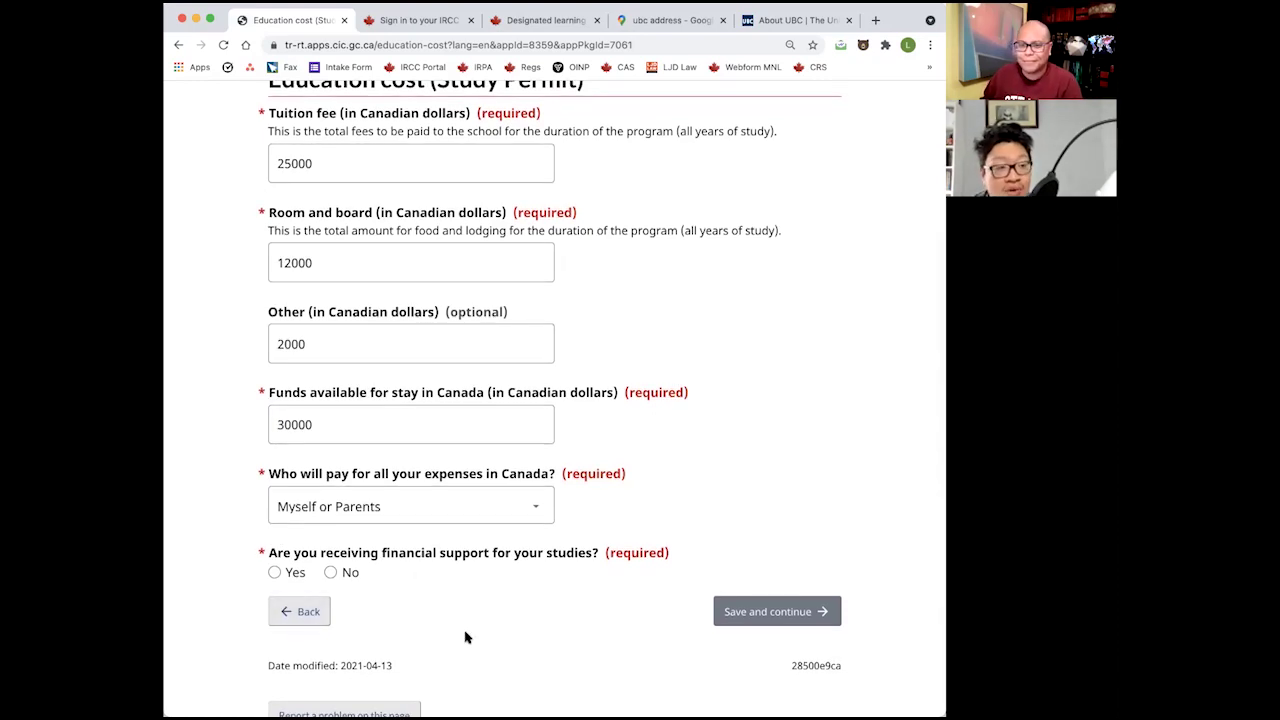
scroll(520, 640, "up", 1)
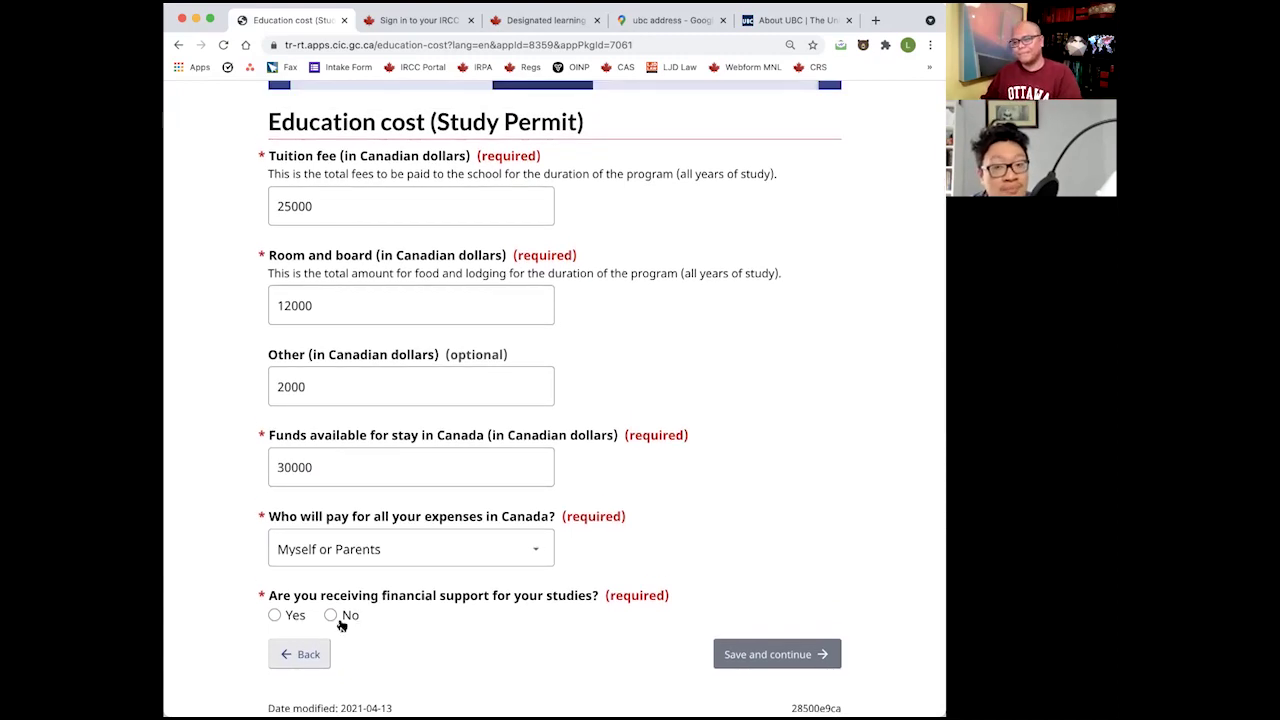
Answer Yes to receiving financial support.
left_click(276, 615)
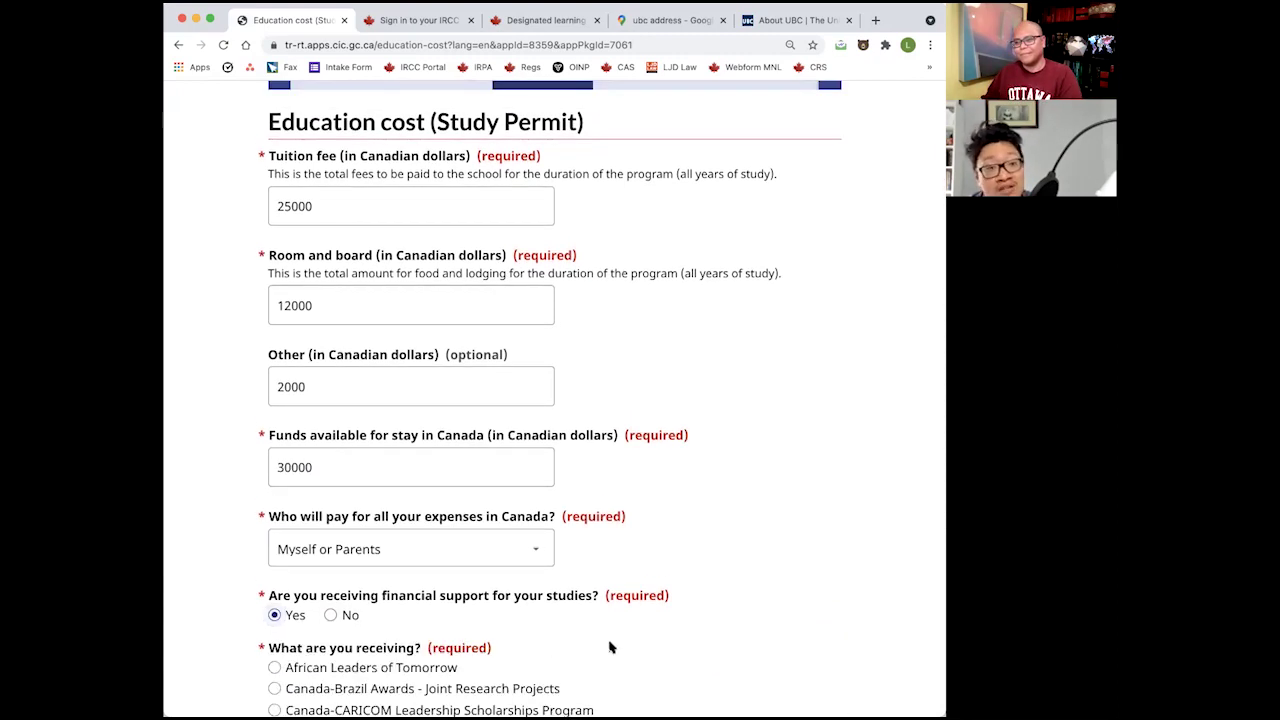
left_click(346, 616)
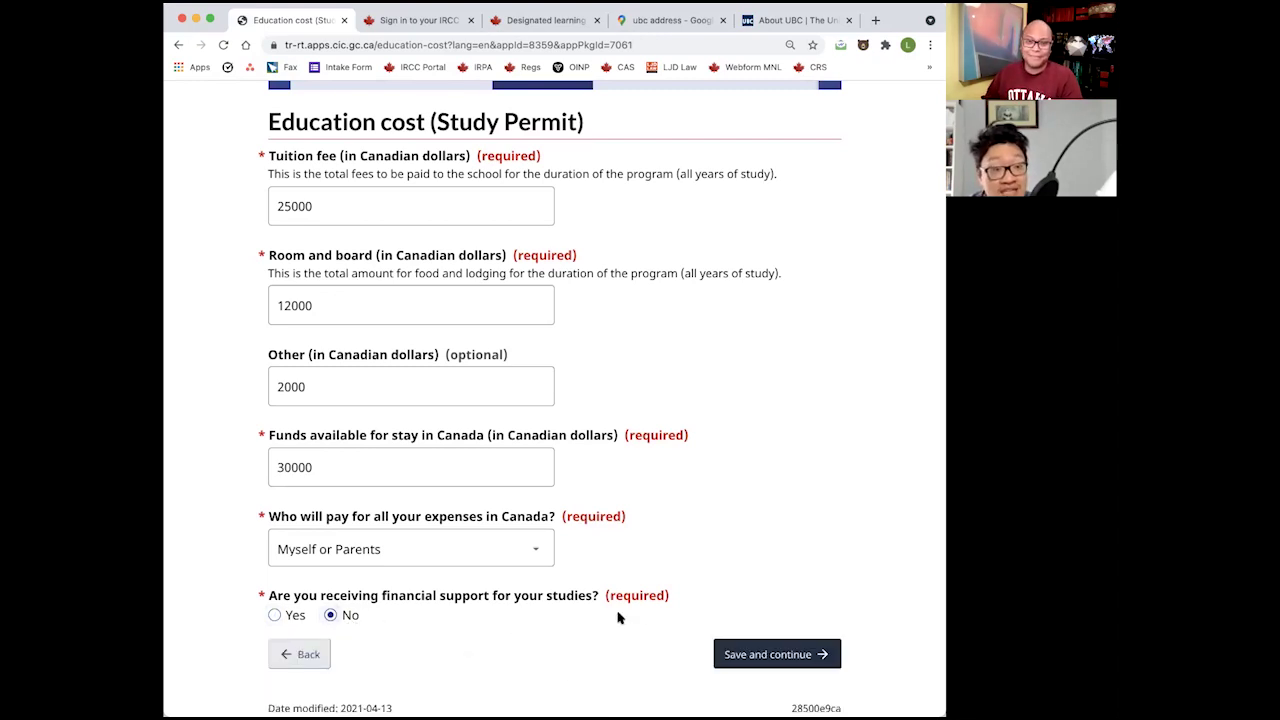
scroll(618, 617, "down", 1)
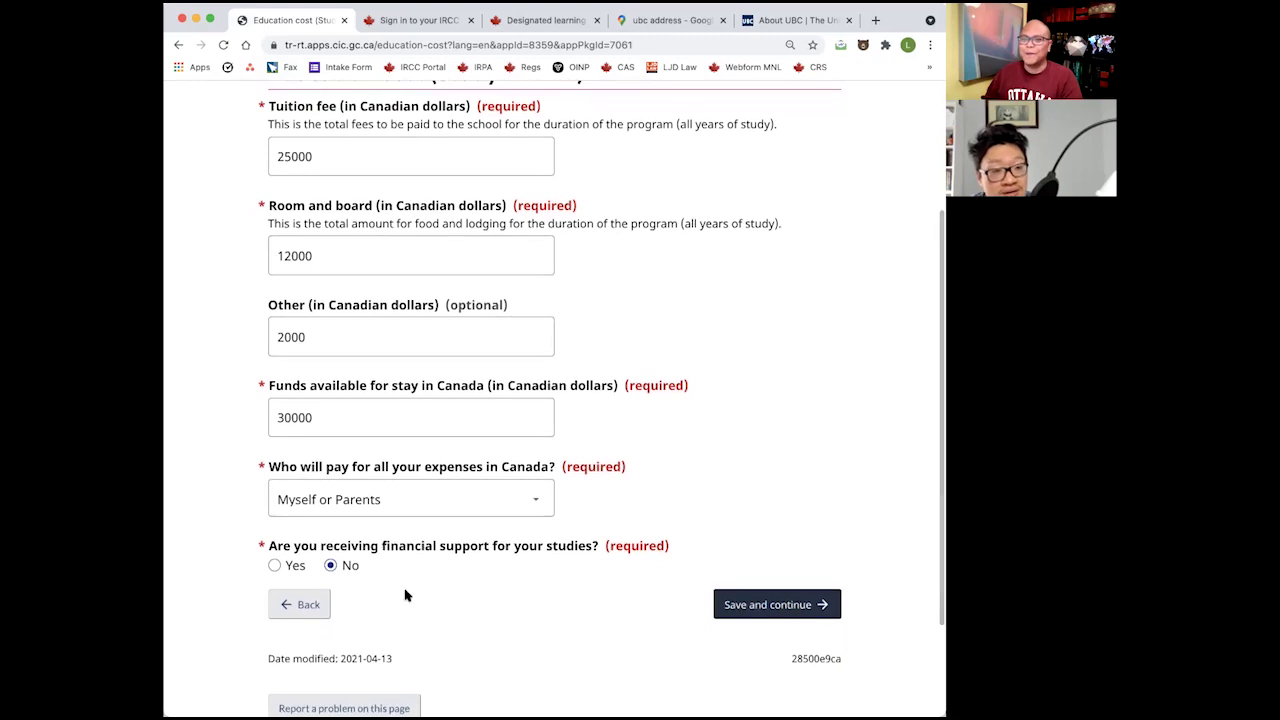
left_click(283, 568)
scroll(620, 543, "down", 4)
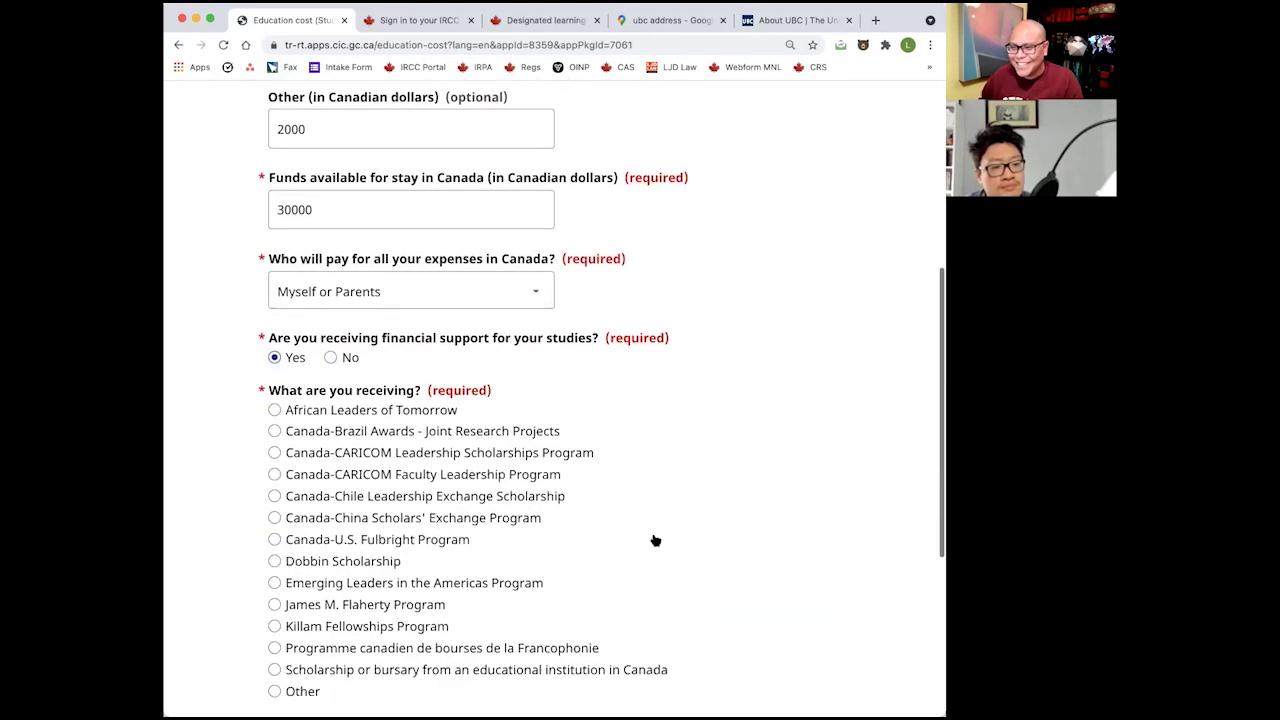
scroll(655, 540, "down", 1)
scroll(883, 574, "down", 3)
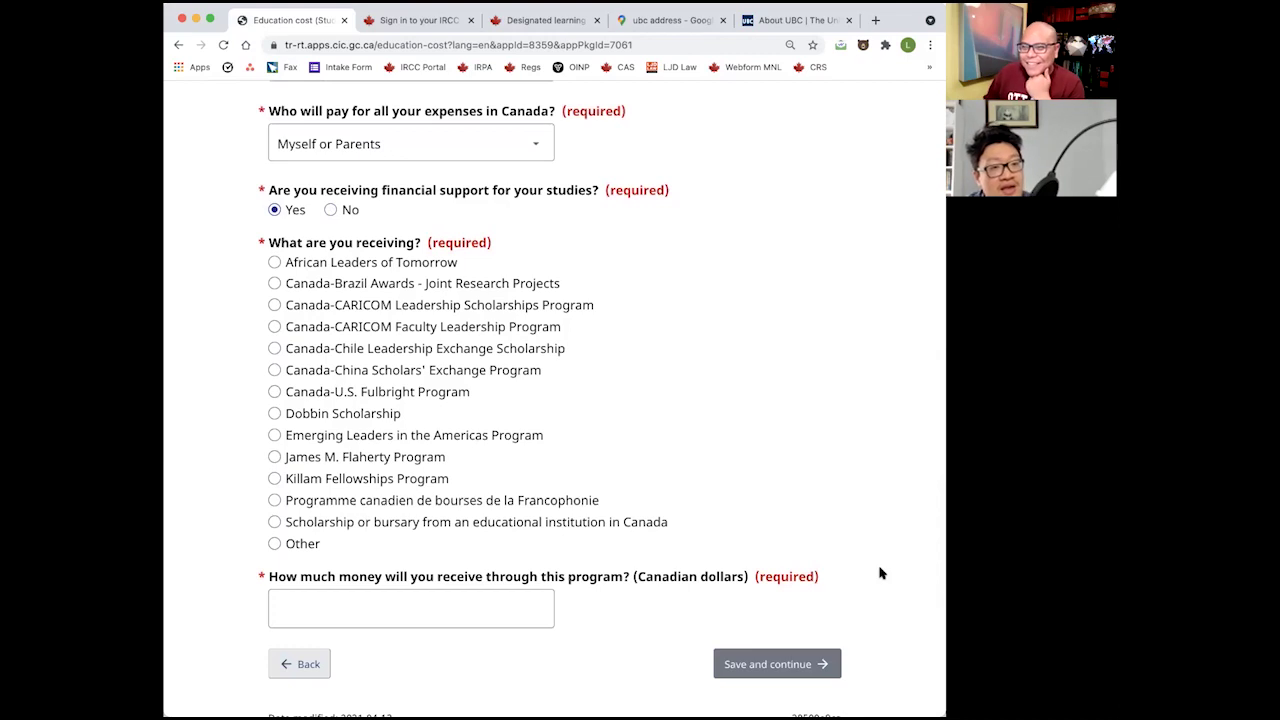
Try several funding programs, ending on a scholarship or bursary from a Canadian institution.
left_click(719, 433)
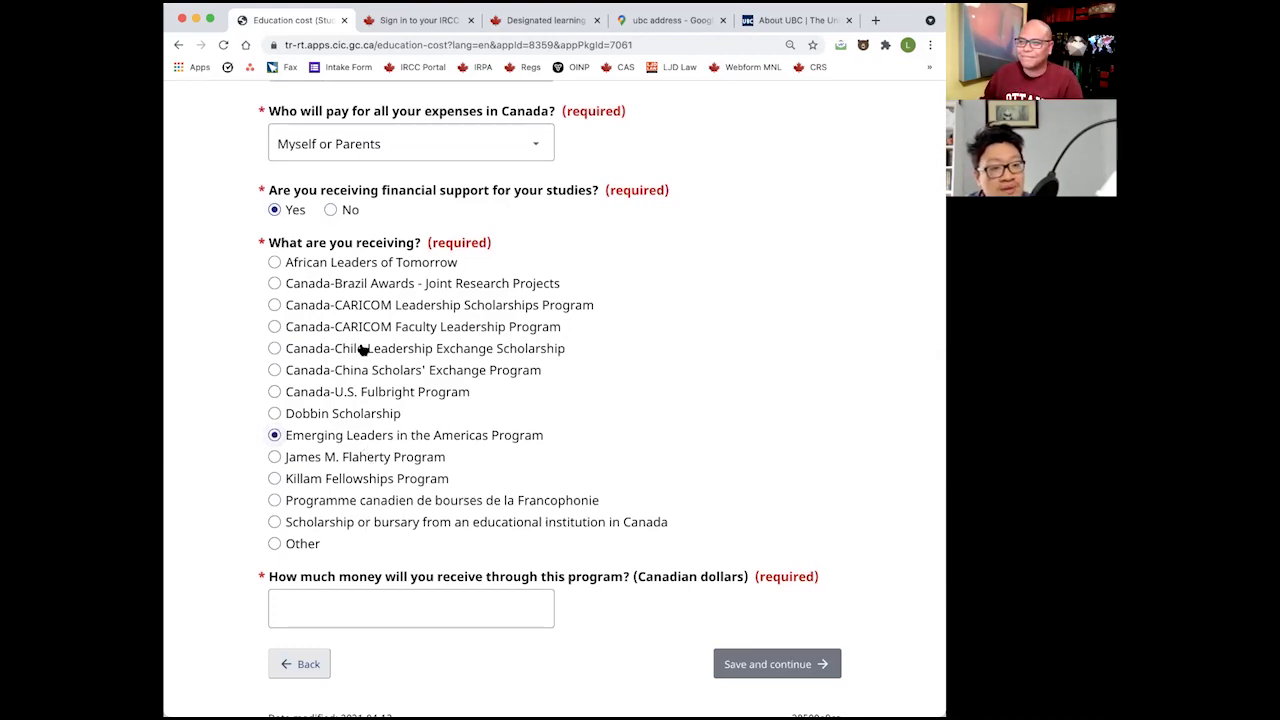
left_click(378, 266)
left_click(514, 331)
left_click(485, 506)
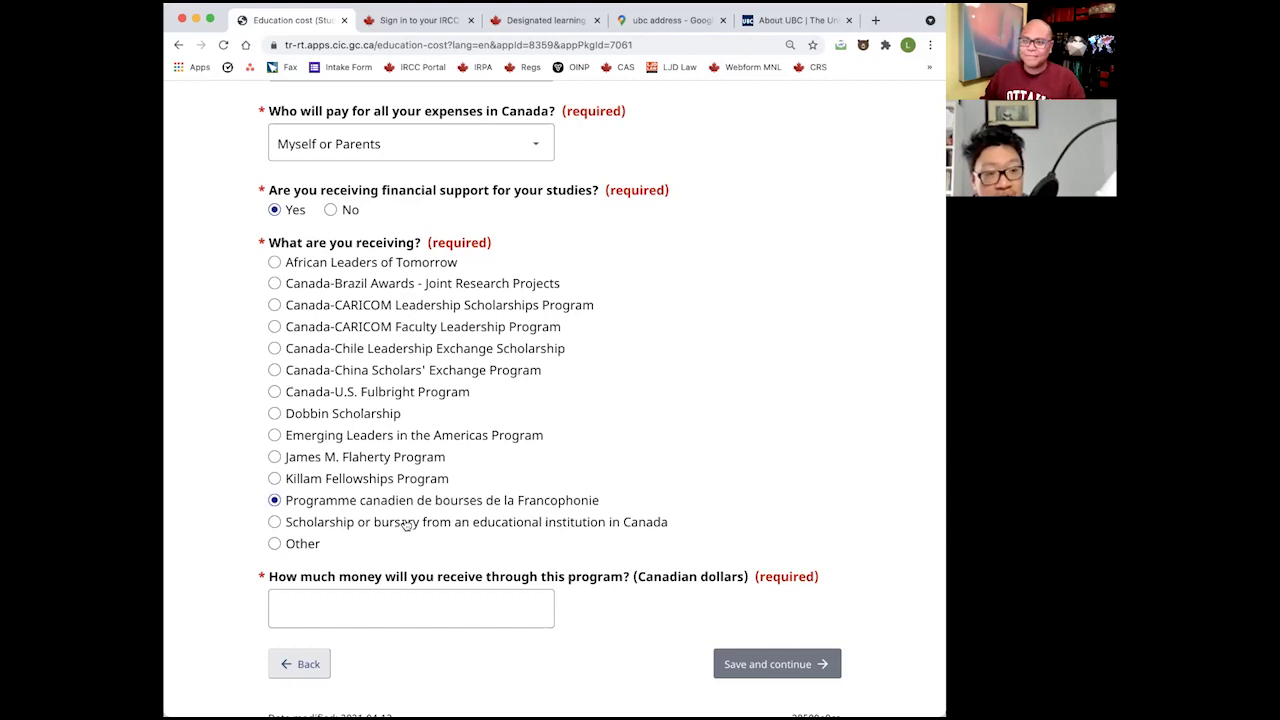
left_click(352, 391)
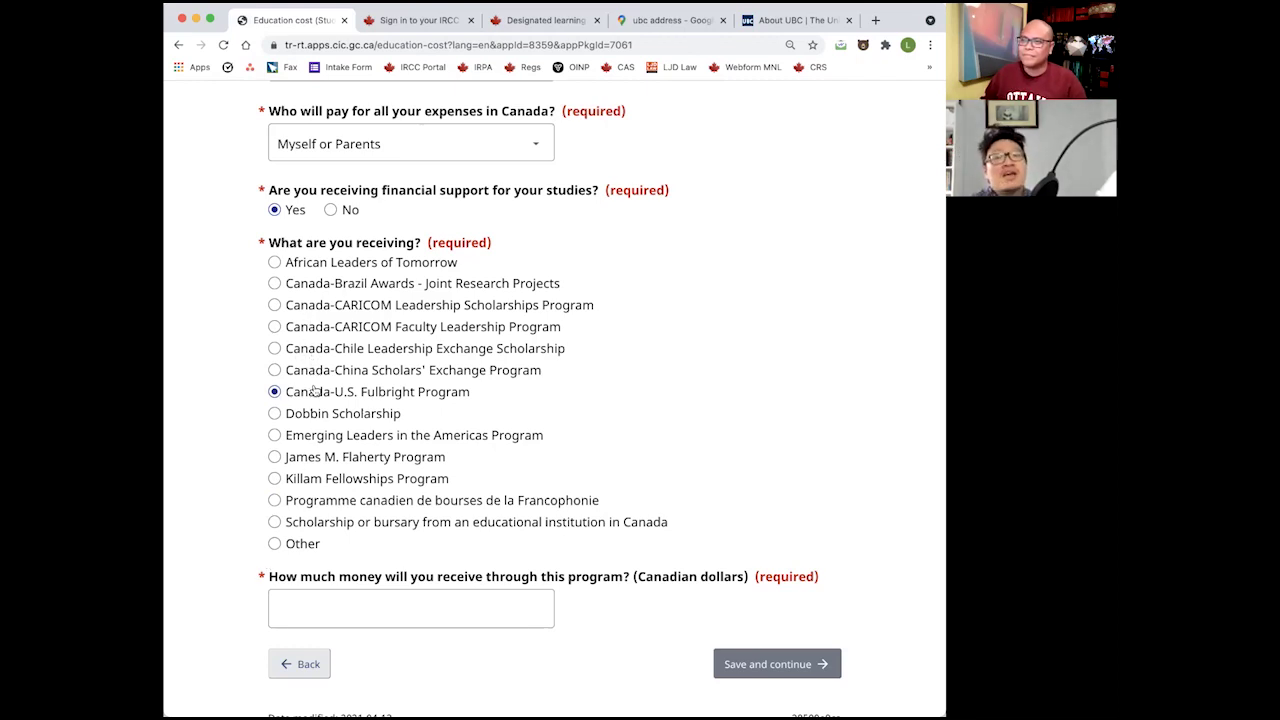
left_click(341, 525)
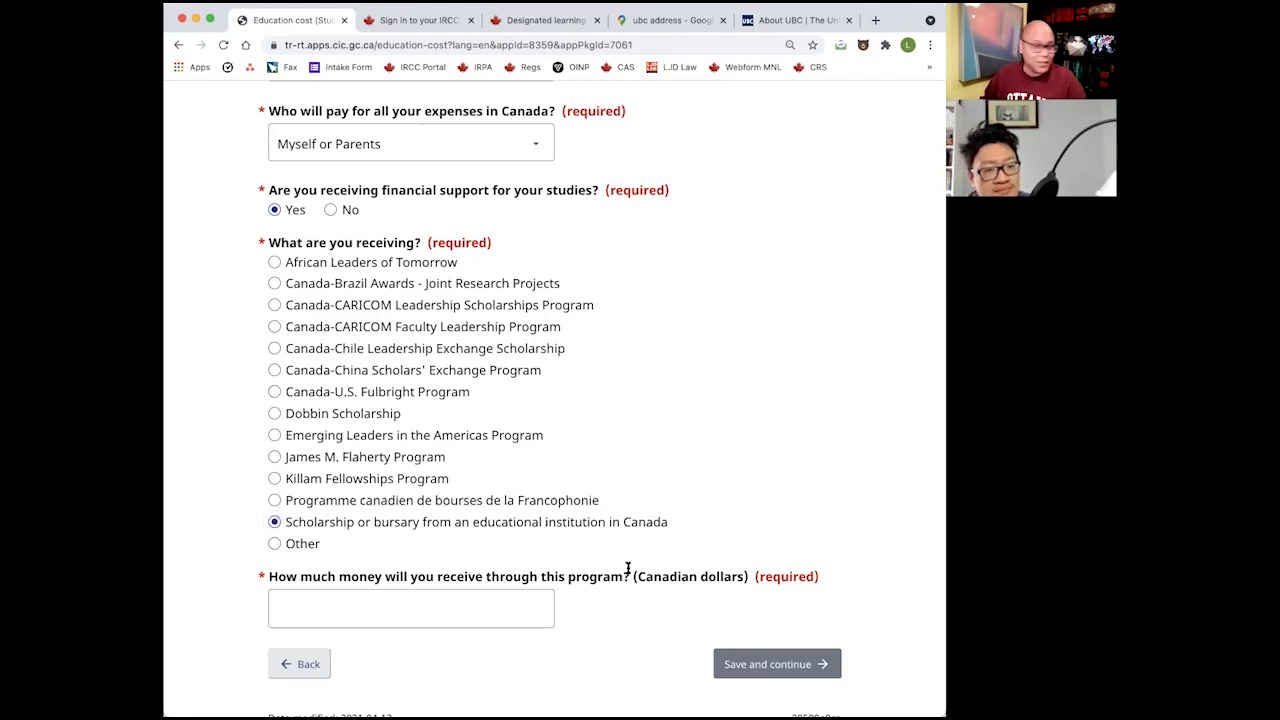
Enter 10000 as the funding amount, choose Other with the endowment's name, and save.
key("Tab")
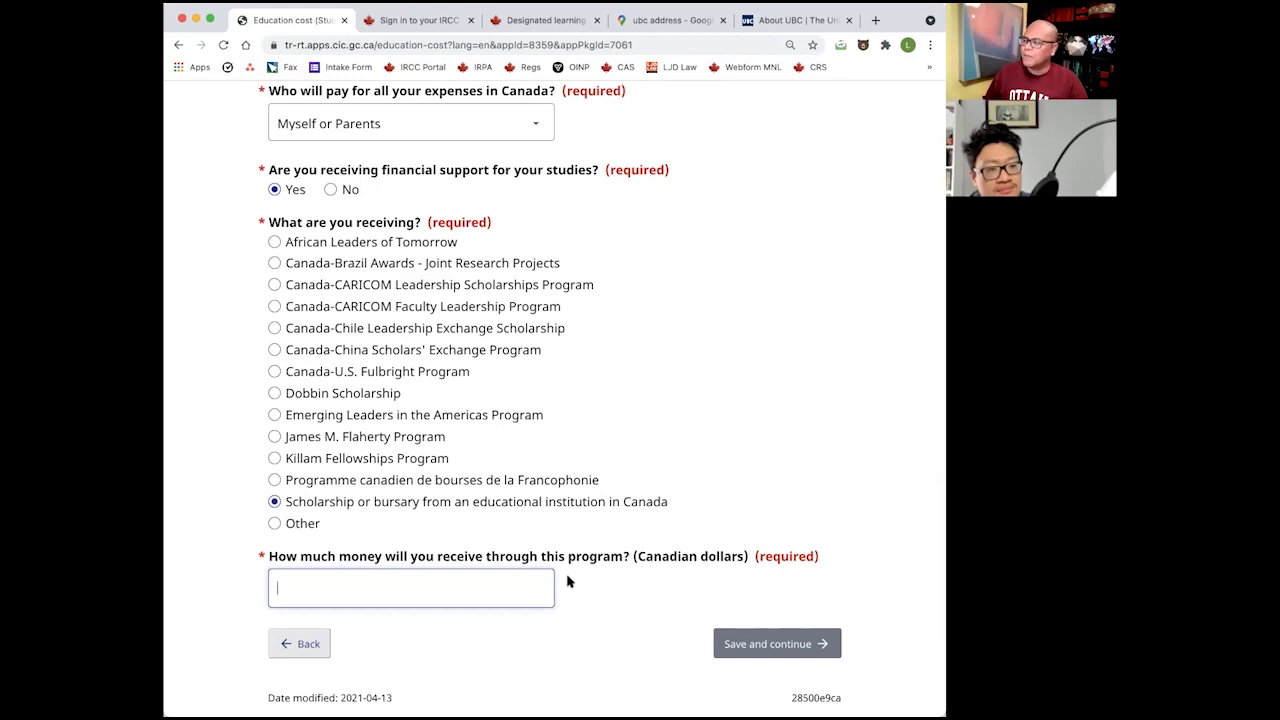
type("10000")
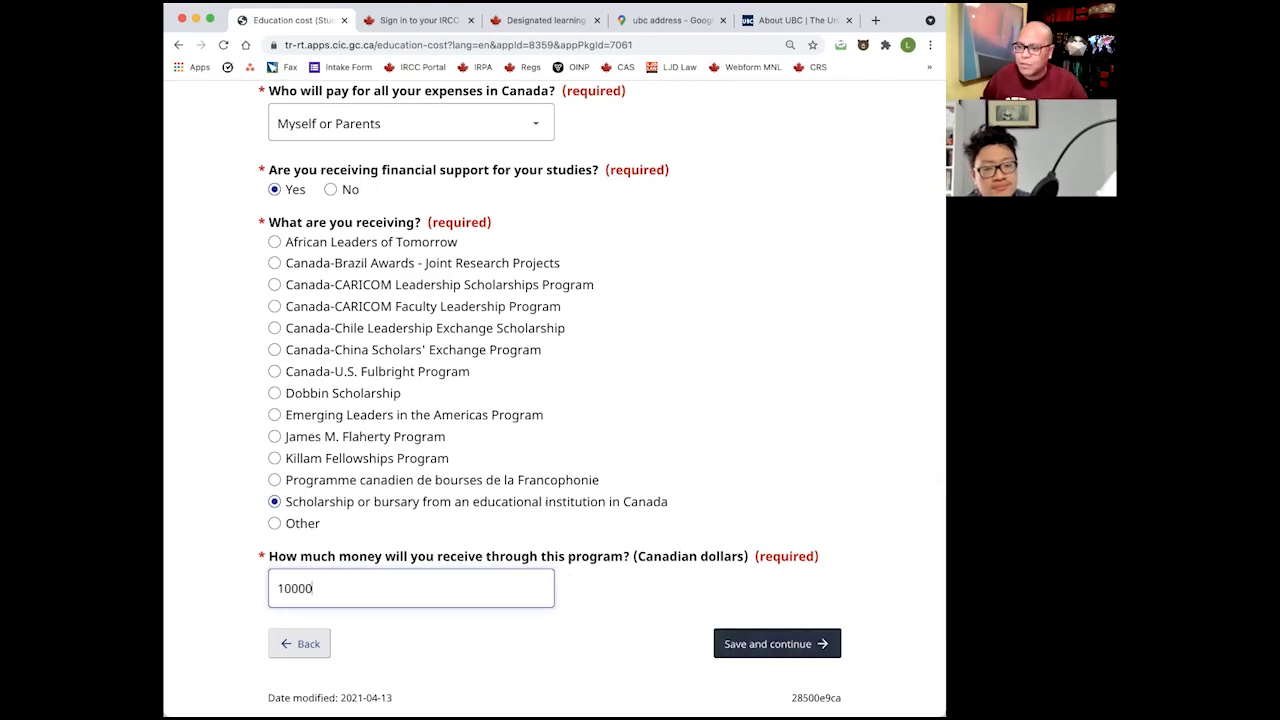
key("shift+Tab")
key("Down")
left_click(471, 491)
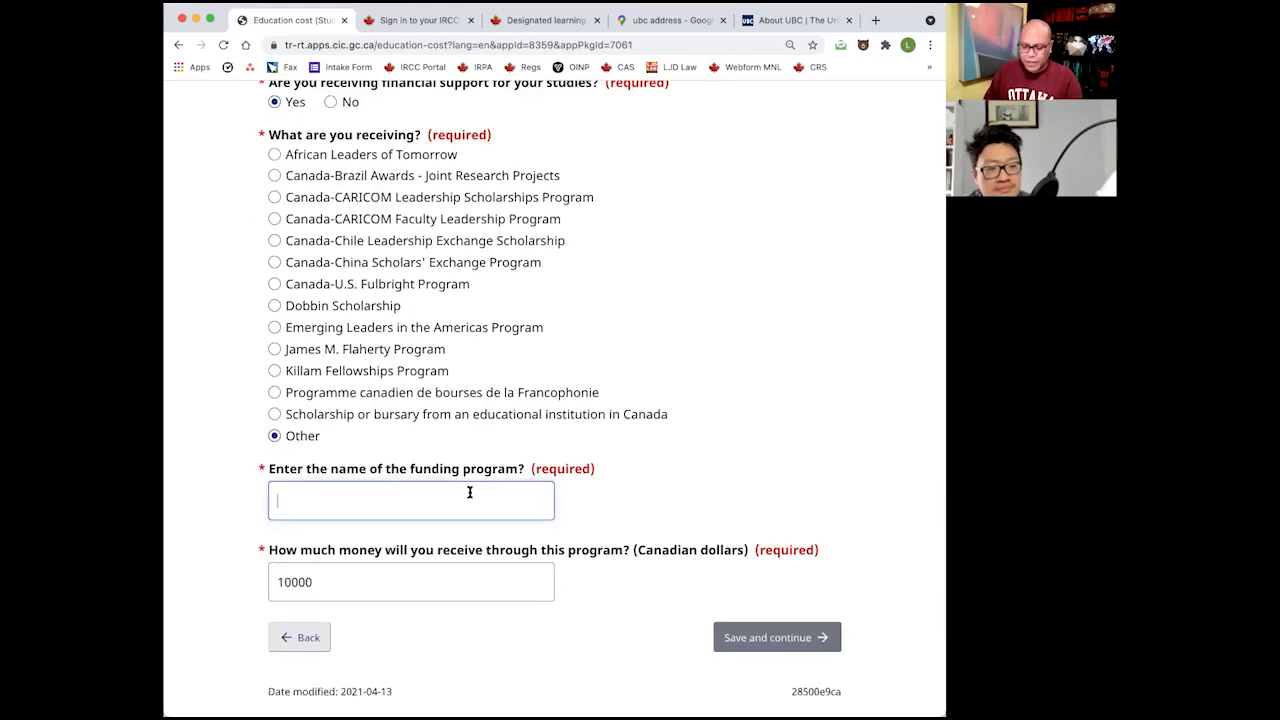
key("Return")
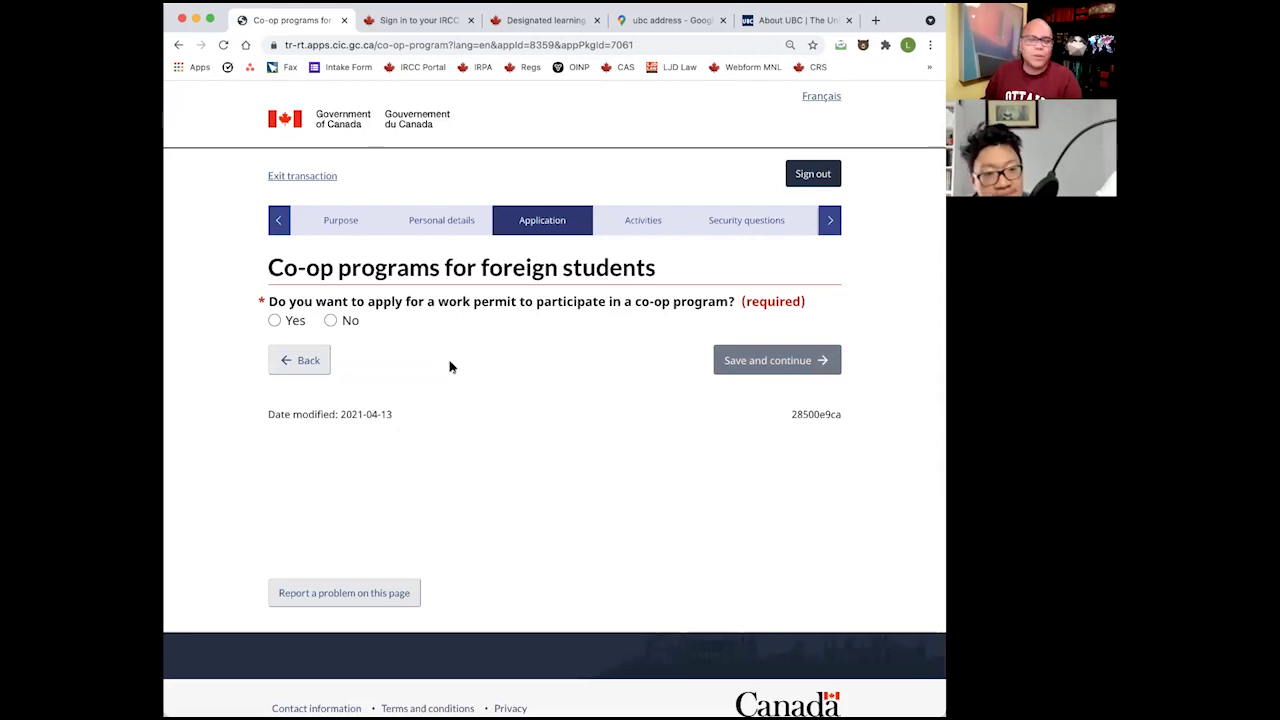
Answer No to the co-op work permit question and save.
left_click(343, 333)
left_click(295, 321)
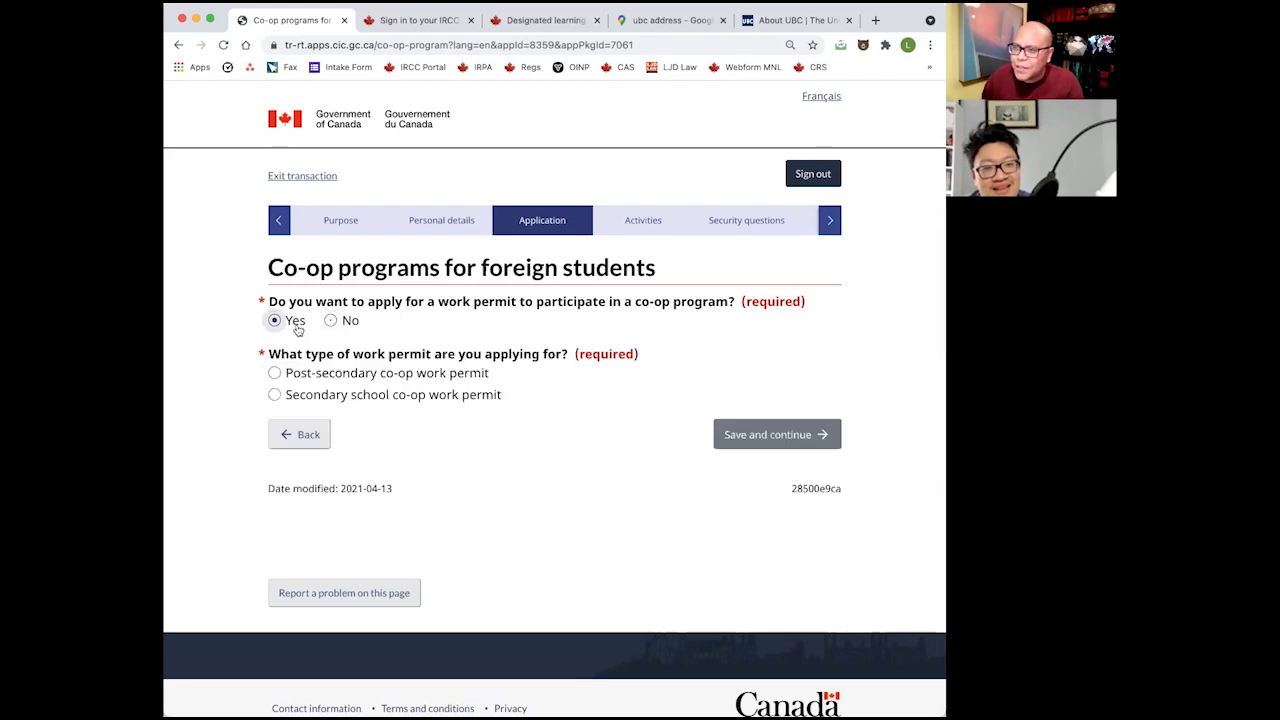
left_click(447, 397)
left_click(441, 383)
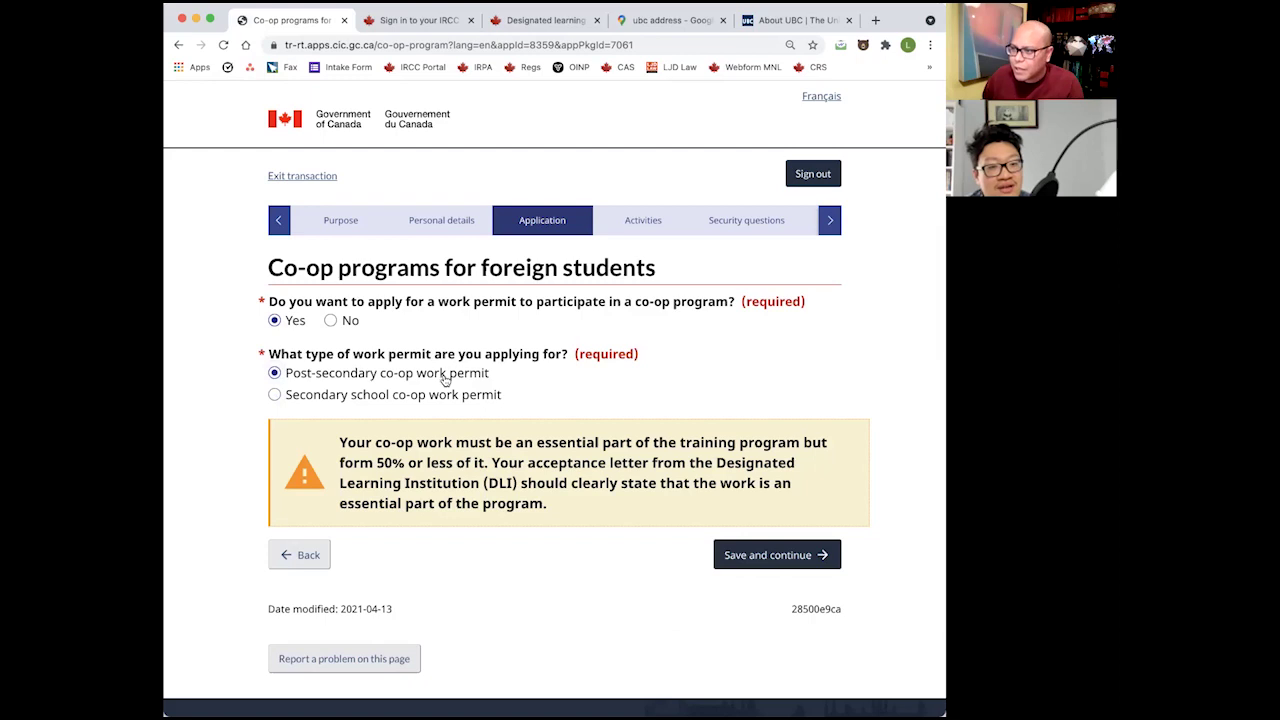
left_click(451, 398)
left_click(331, 320)
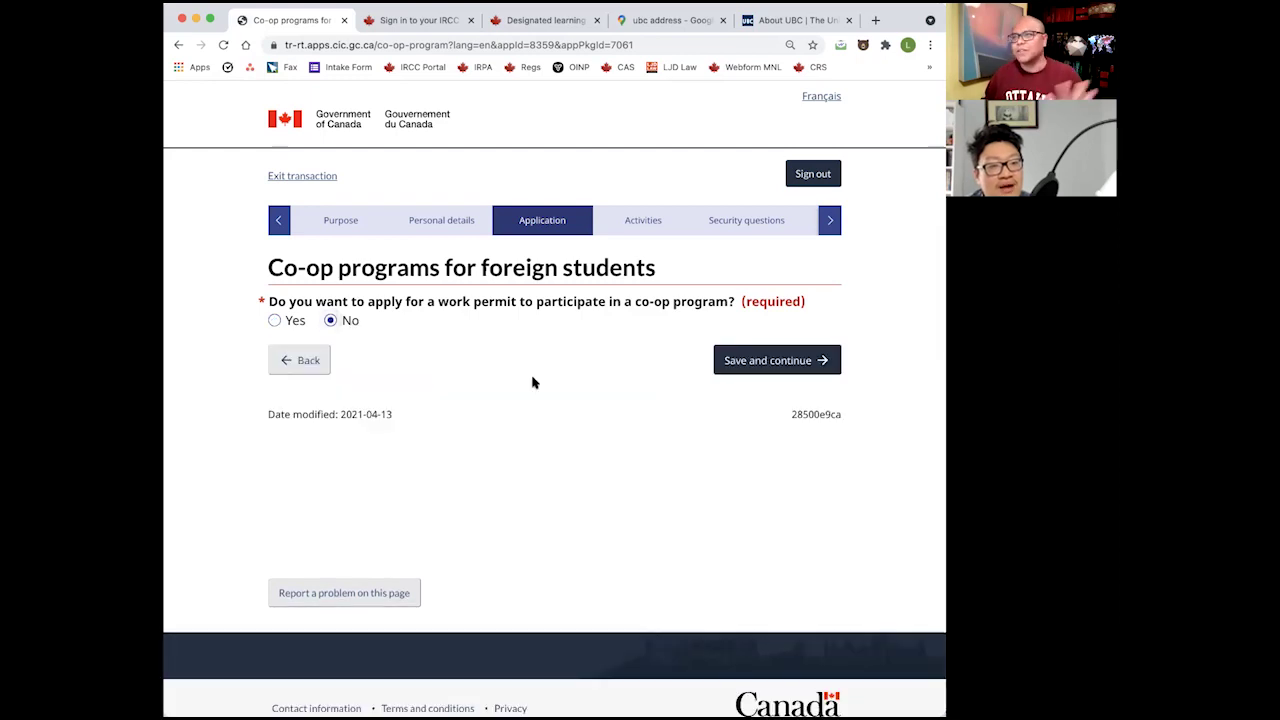
left_click(805, 369)
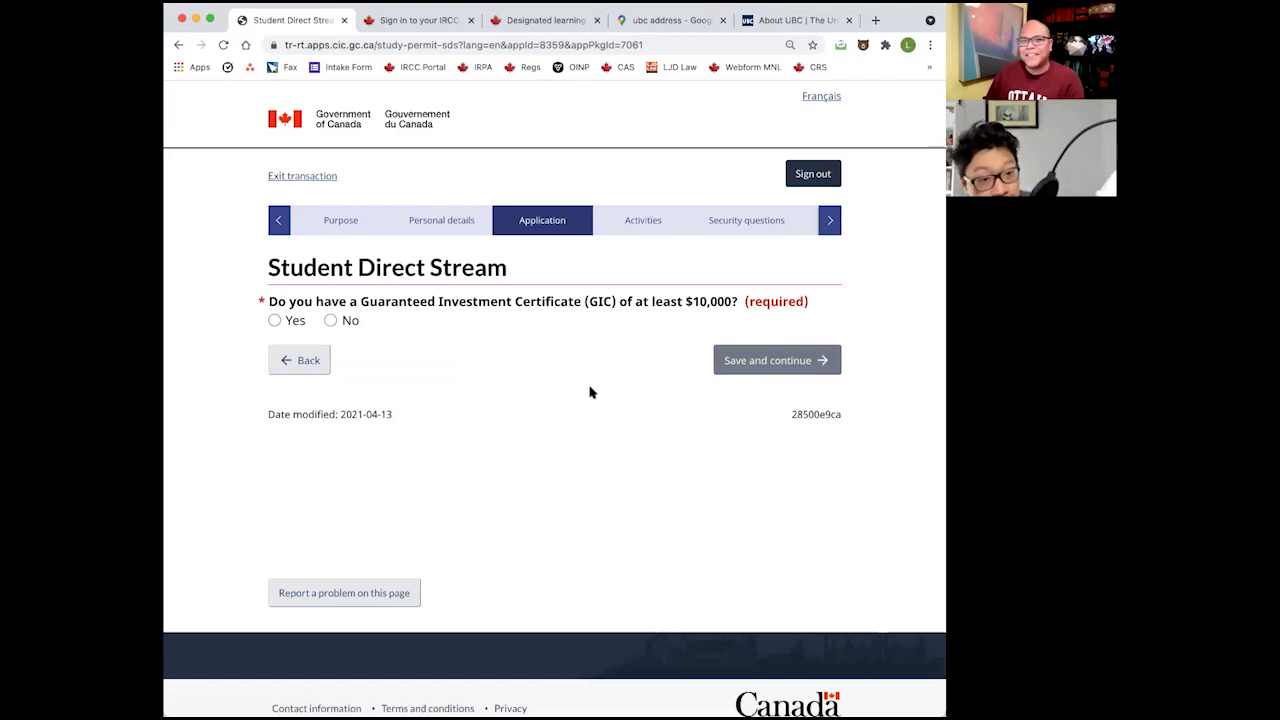
Answer Yes to the GIC, paid tuition, medical exam and IELTS 6.0+ questions, then save.
left_click(351, 323)
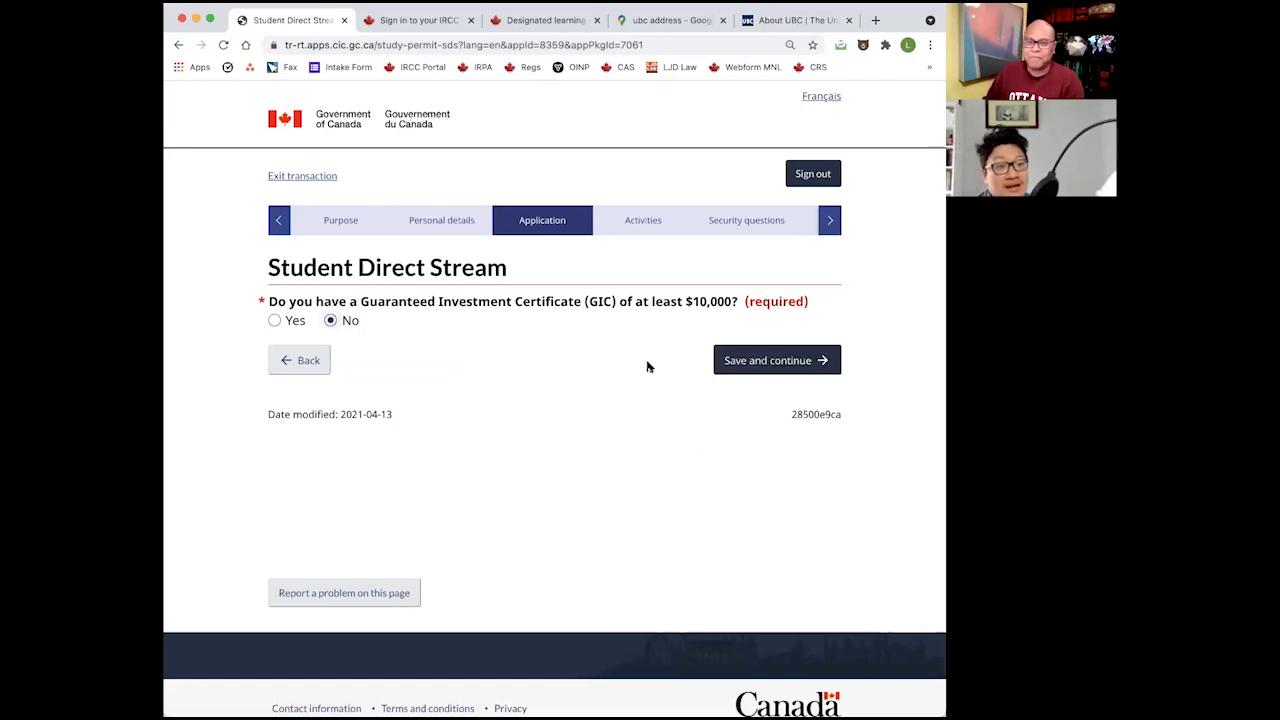
left_click(275, 320)
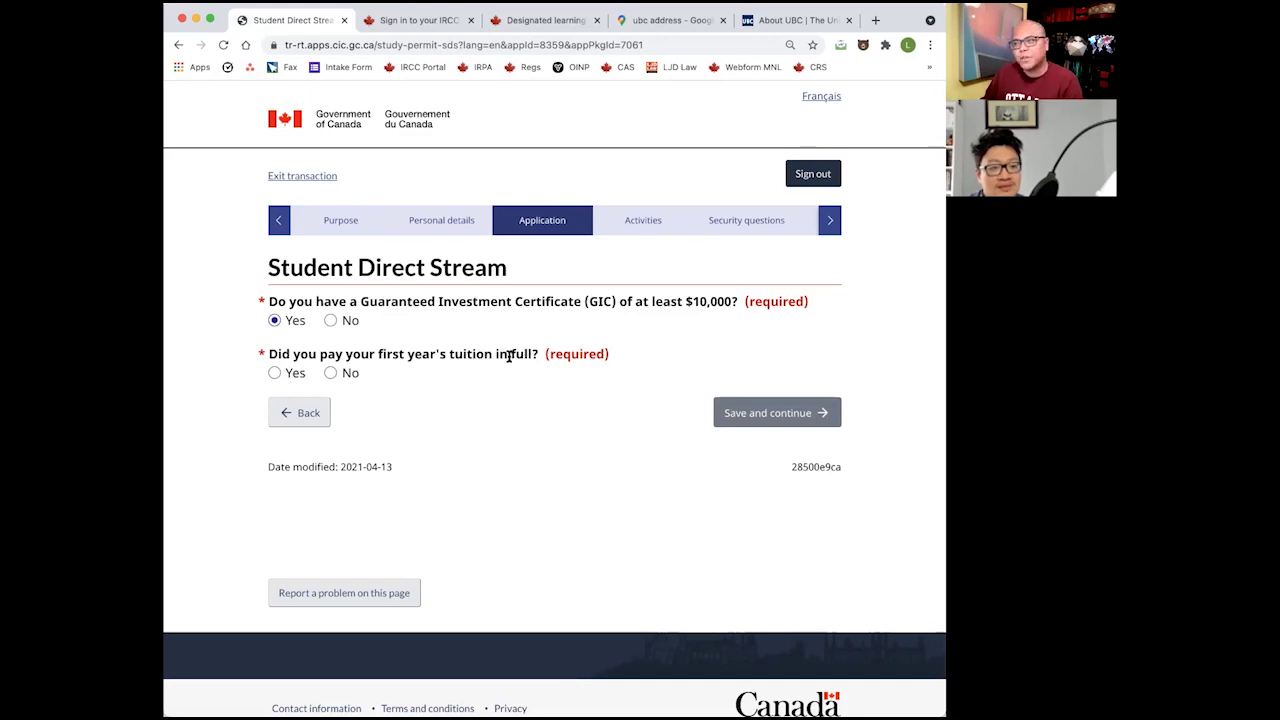
left_click(275, 372)
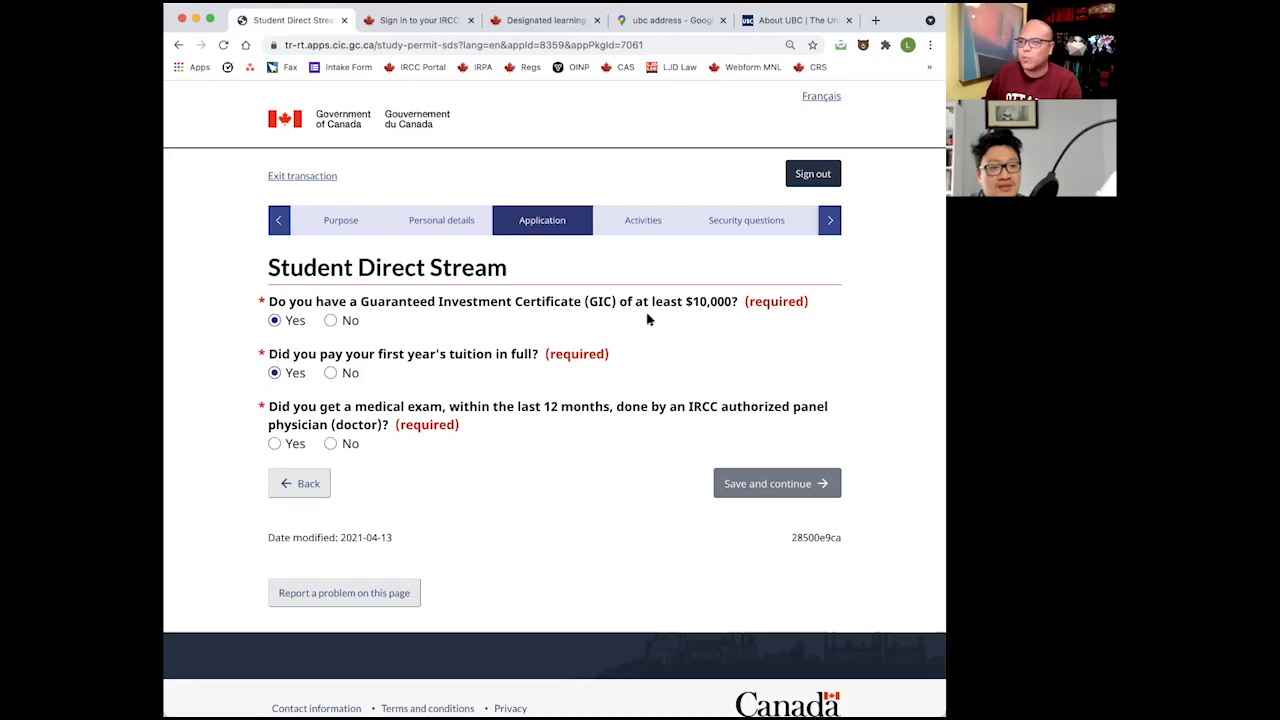
left_click(274, 443)
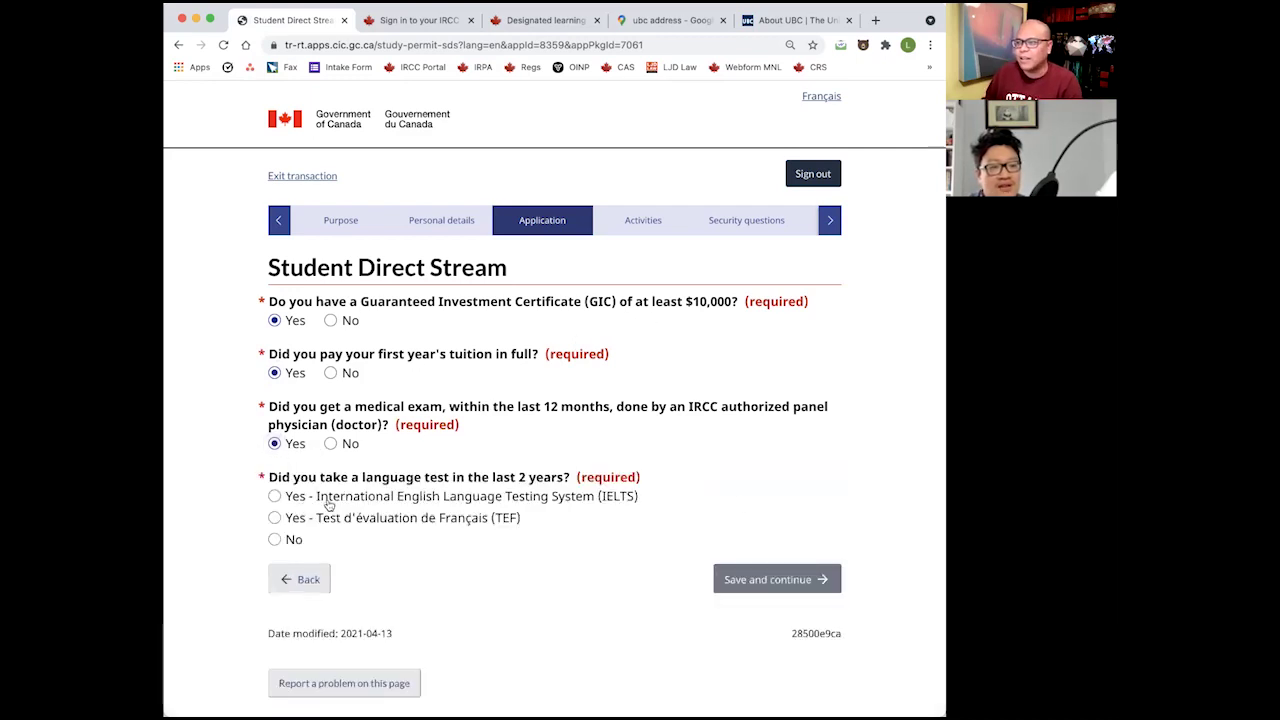
left_click(323, 497)
scroll(546, 503, "down", 1)
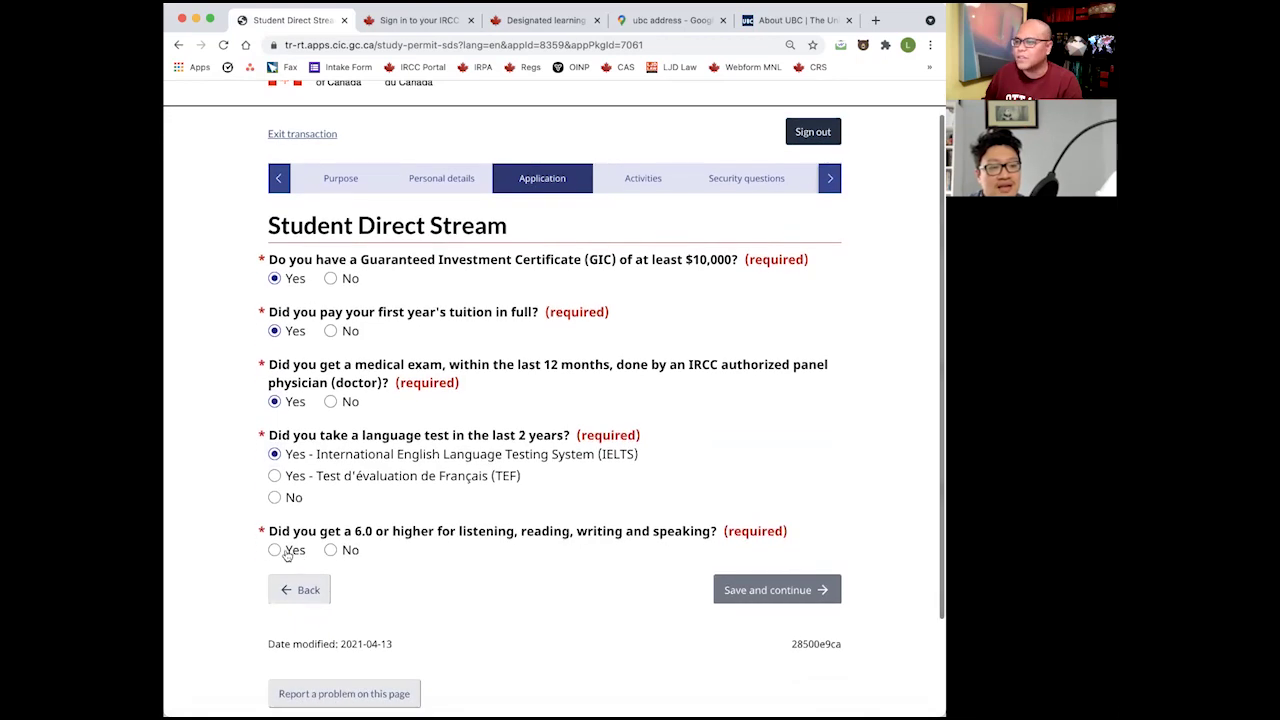
left_click(297, 550)
scroll(543, 594, "down", 3)
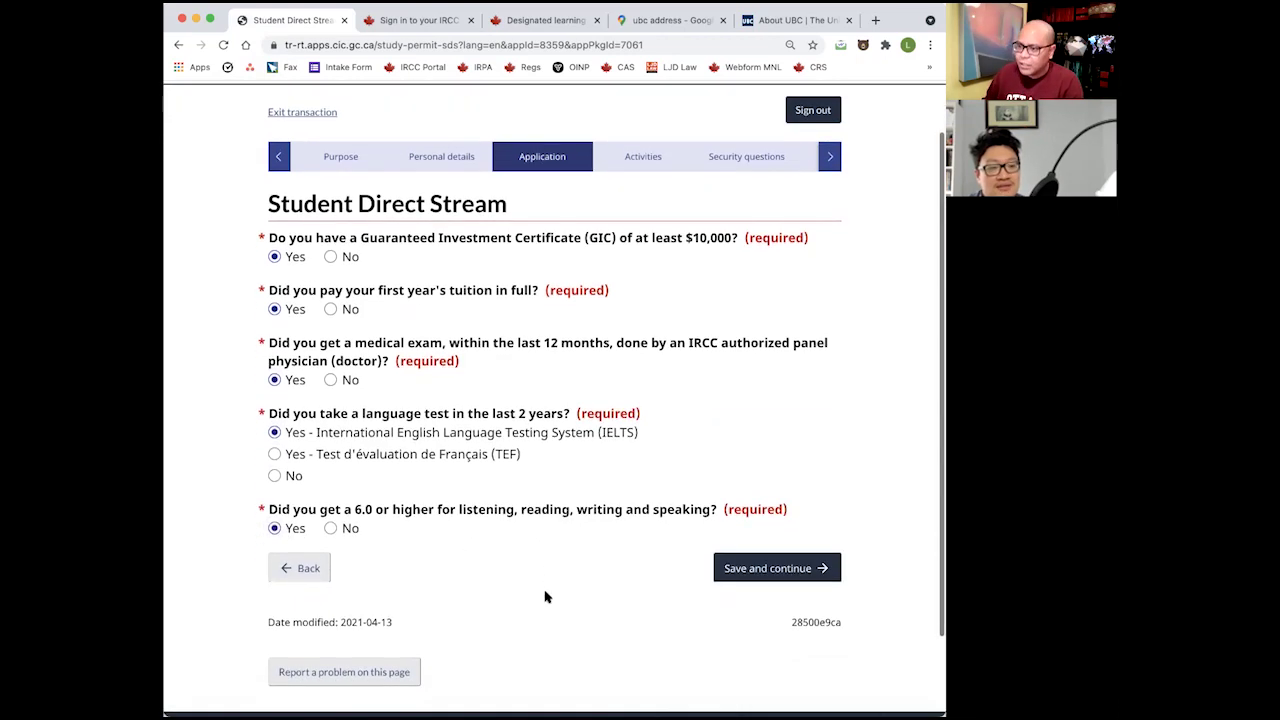
left_click(779, 499)
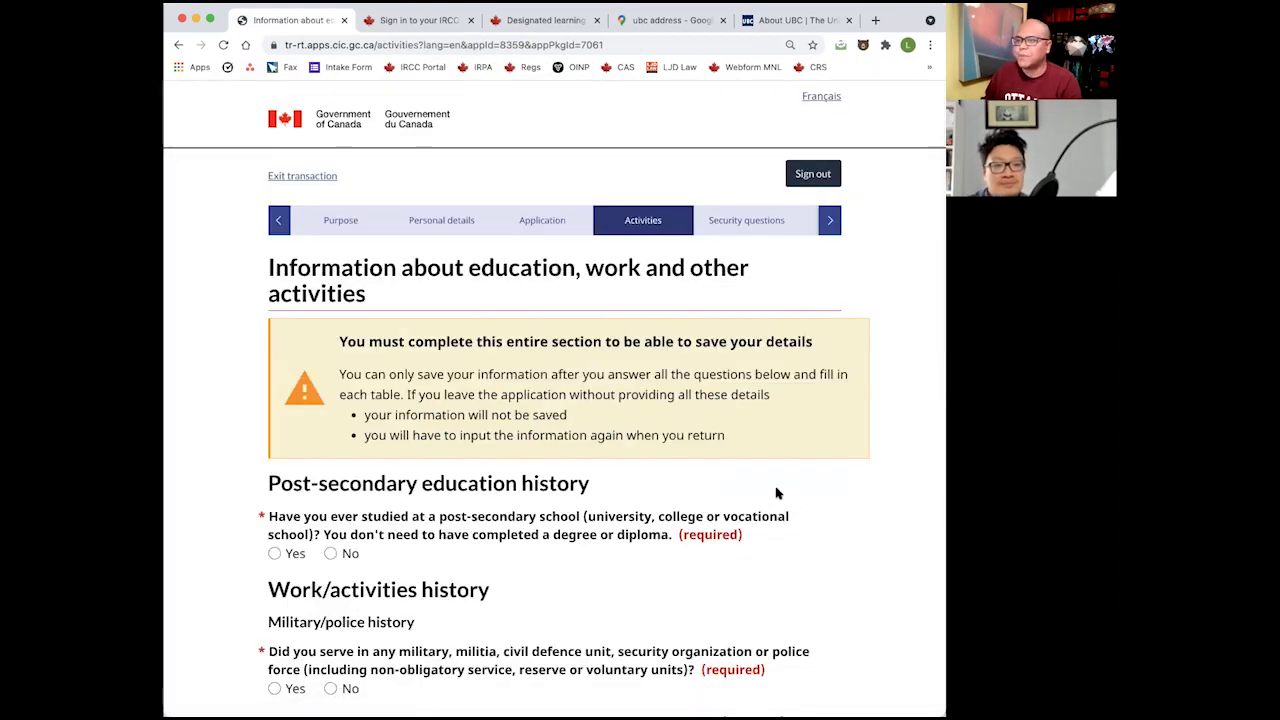
Answer No to post-secondary study and to military or police service.
scroll(776, 489, "down", 1)
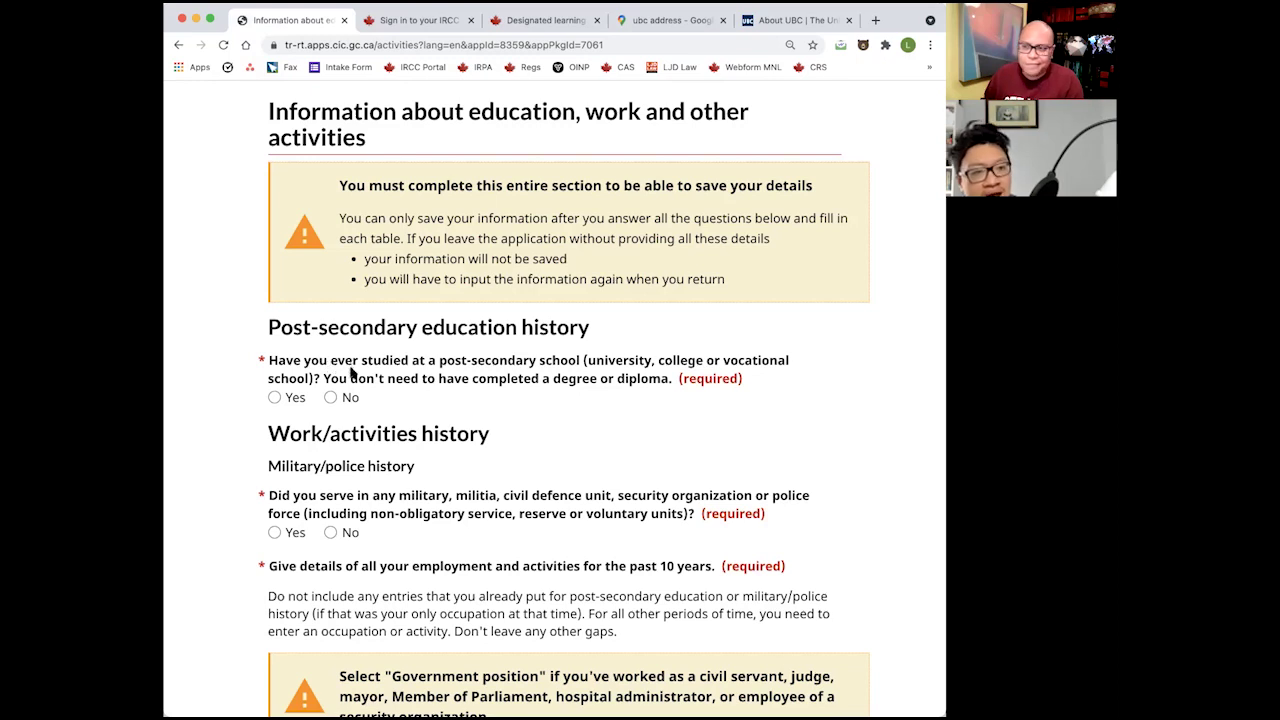
left_click_drag(303, 364, 514, 380)
left_click(545, 384)
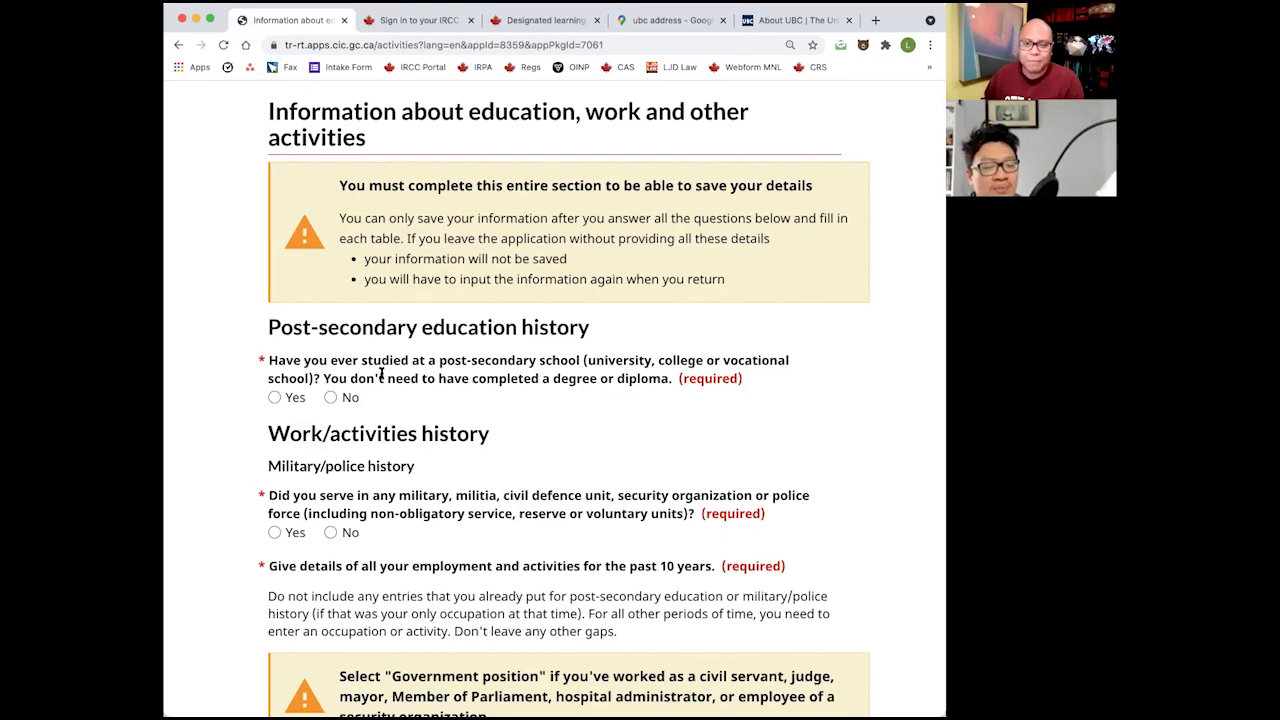
left_click(331, 397)
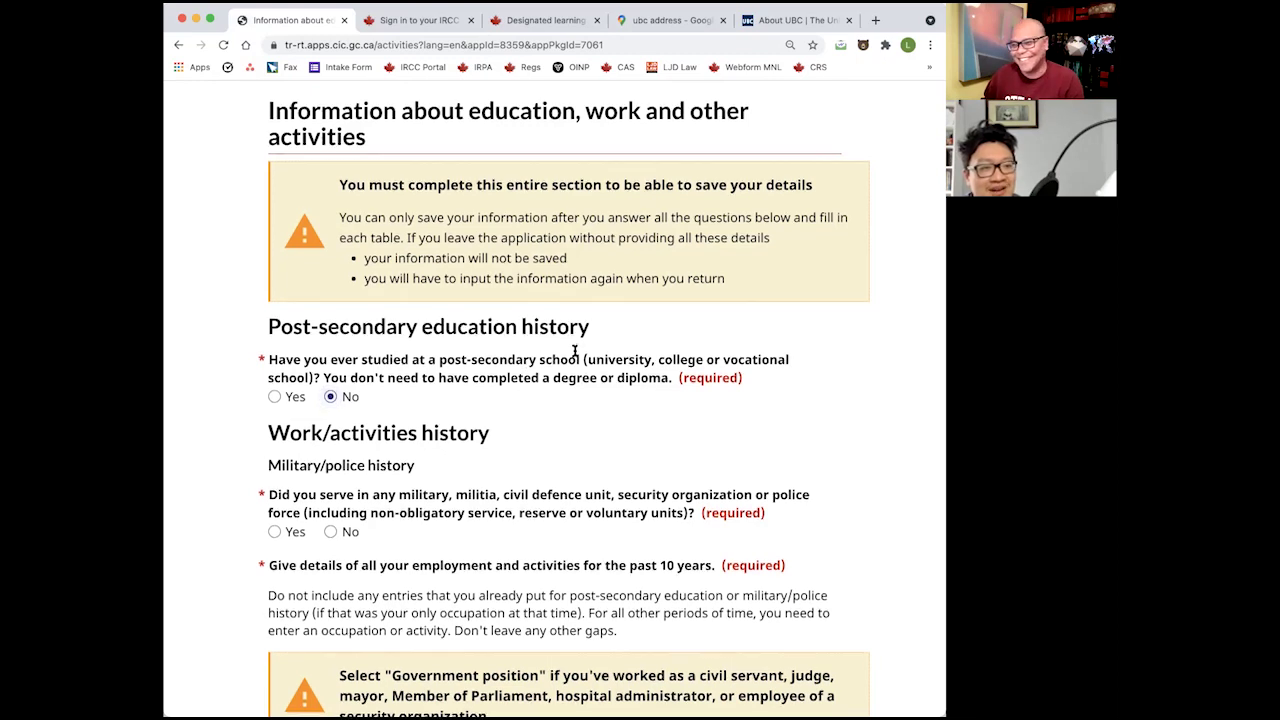
scroll(577, 350, "down", 2)
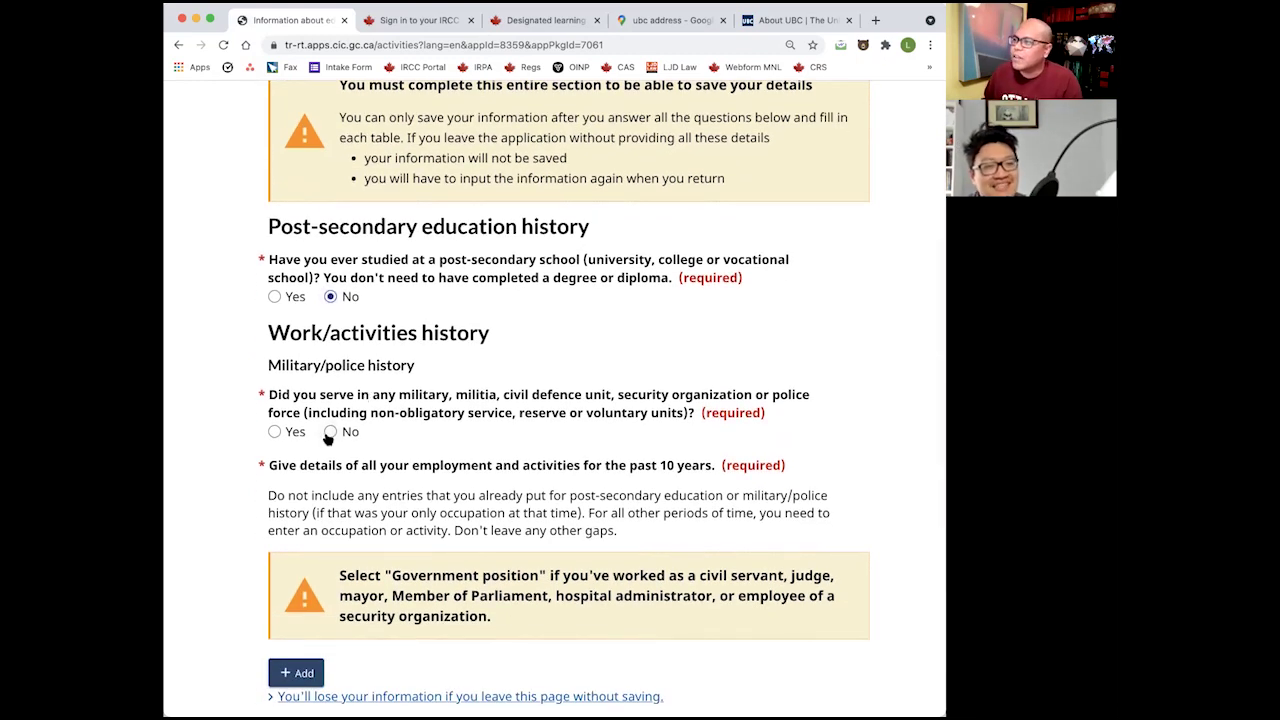
left_click(329, 433)
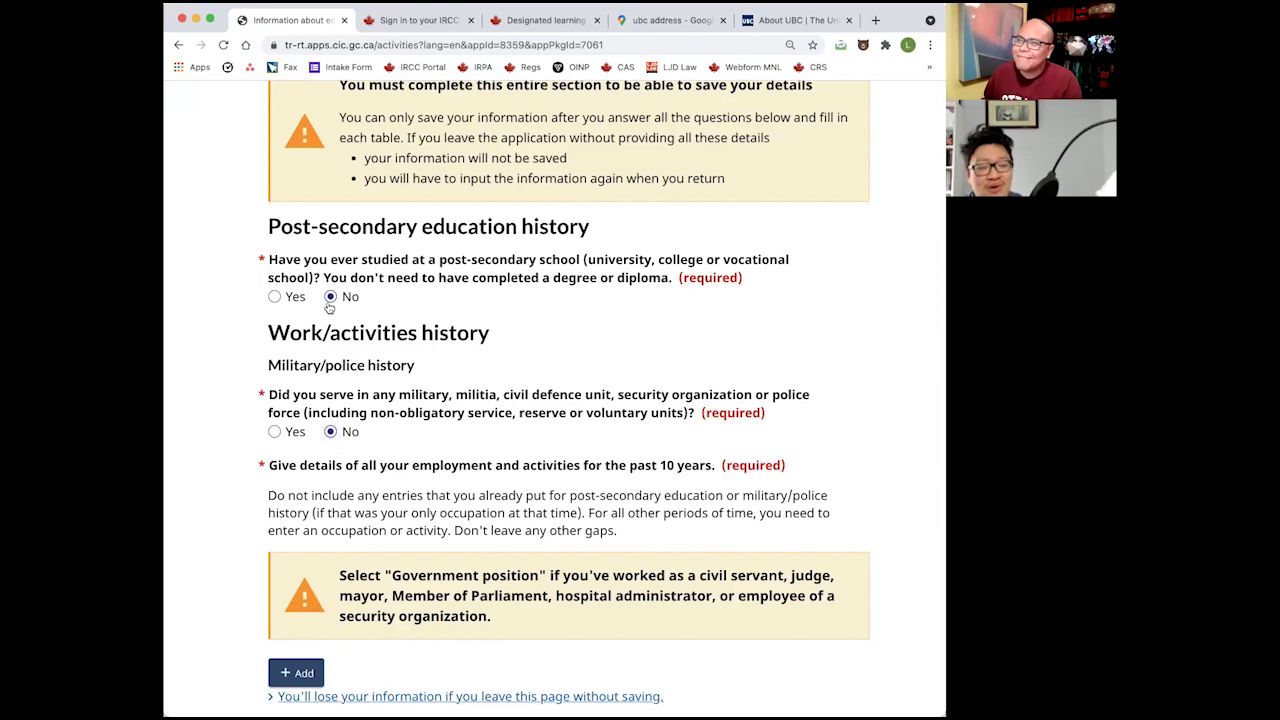
Briefly switch post-secondary to Yes to show its details, revert to No, and add a work entry.
left_click(290, 303)
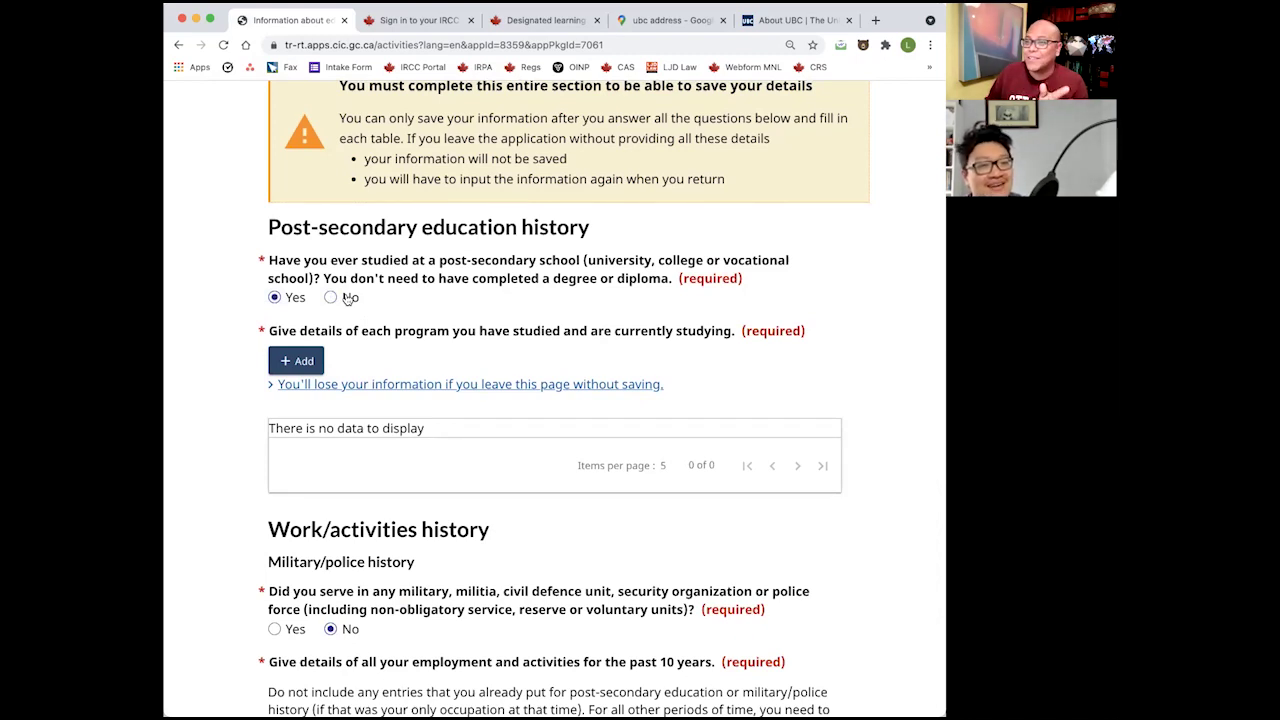
left_click(296, 382)
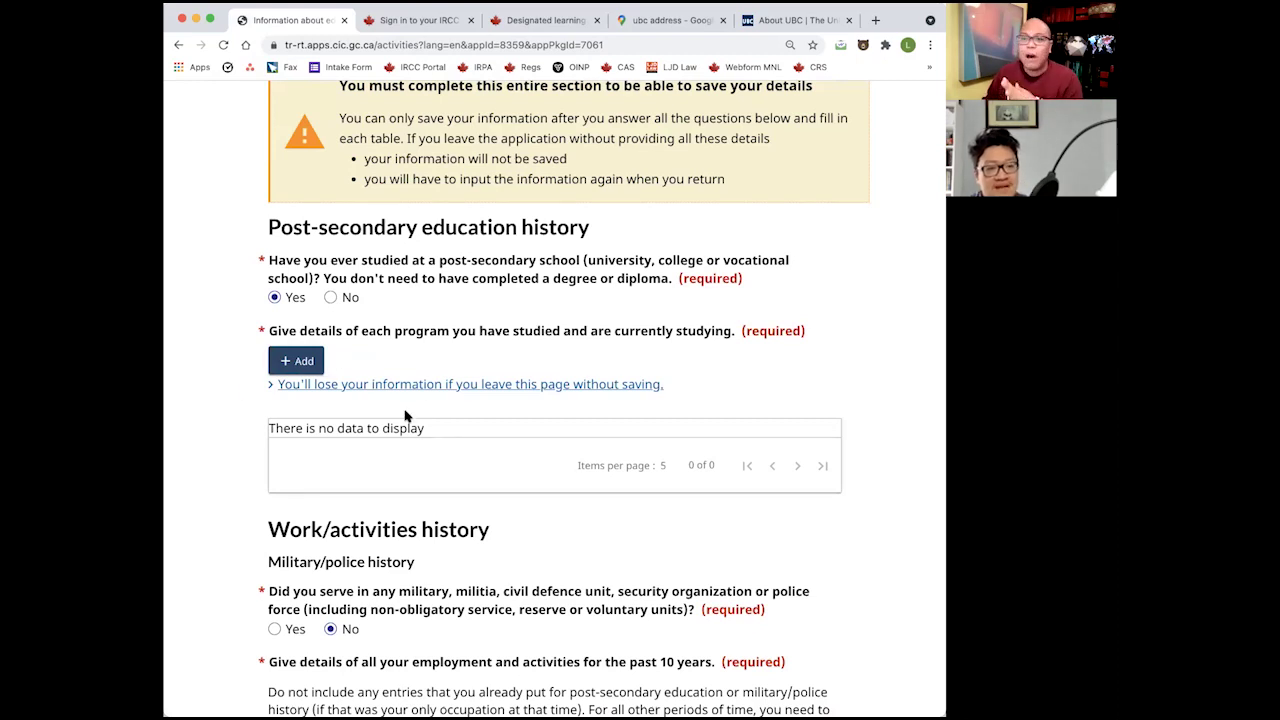
left_click(331, 297)
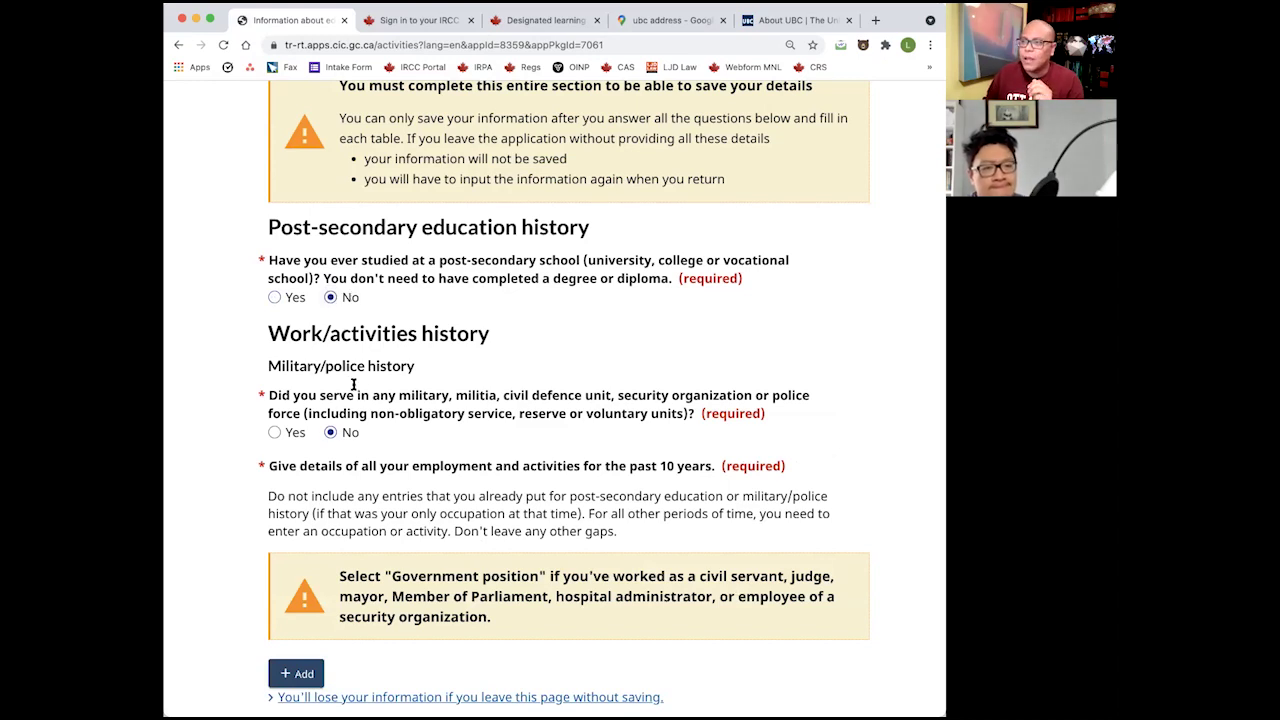
scroll(514, 413, "down", 2)
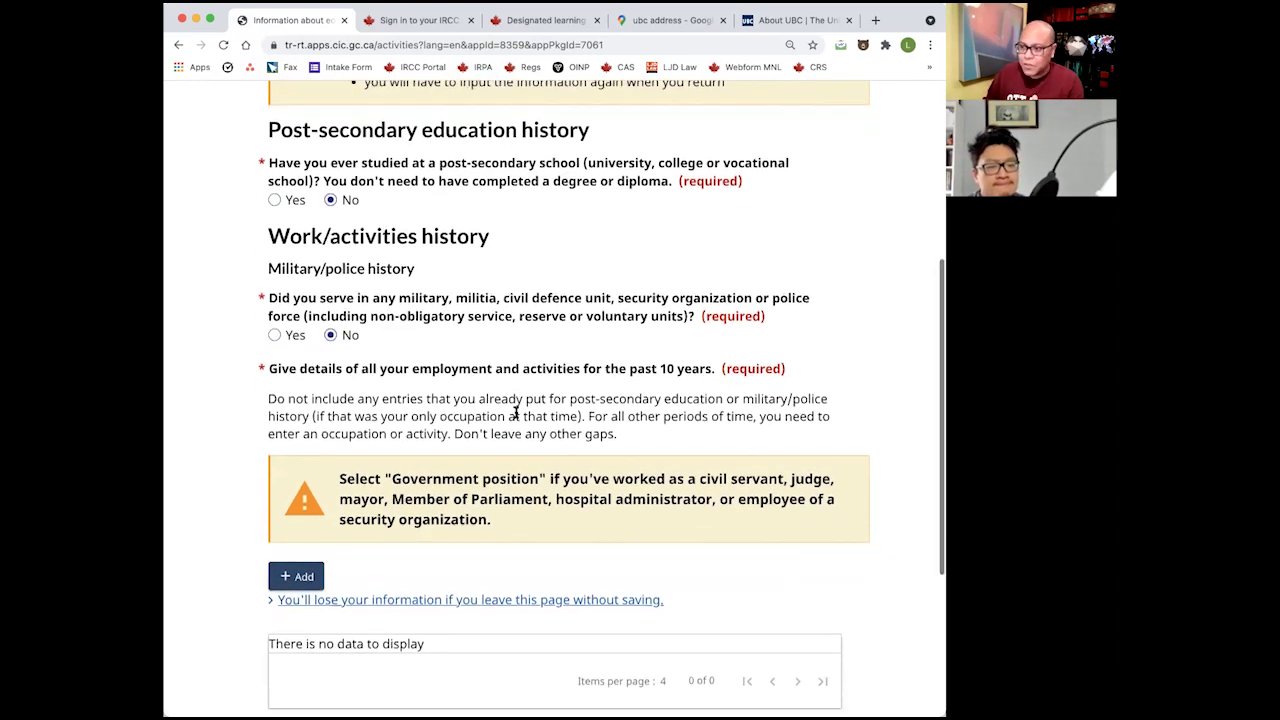
scroll(514, 413, "down", 1)
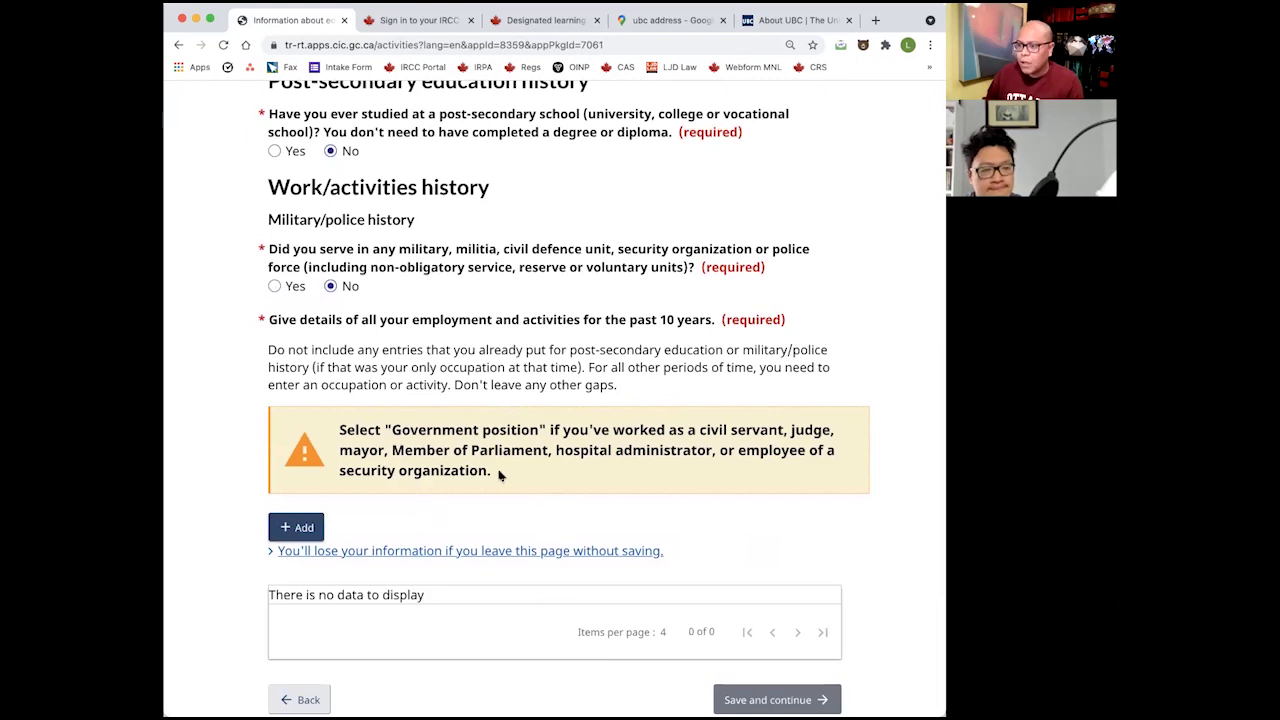
scroll(500, 476, "down", 2)
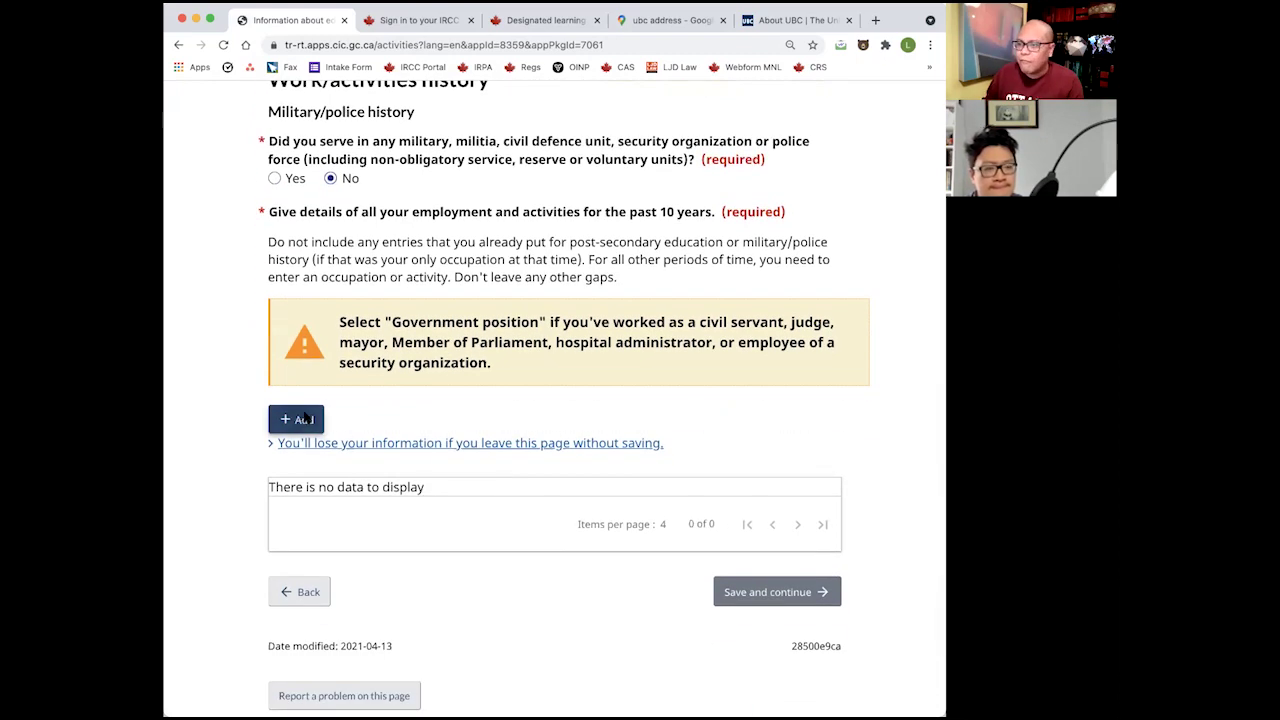
left_click(304, 419)
scroll(403, 266, "down", 1)
Set the work period from January 2019 to March 2019.
left_click(416, 224)
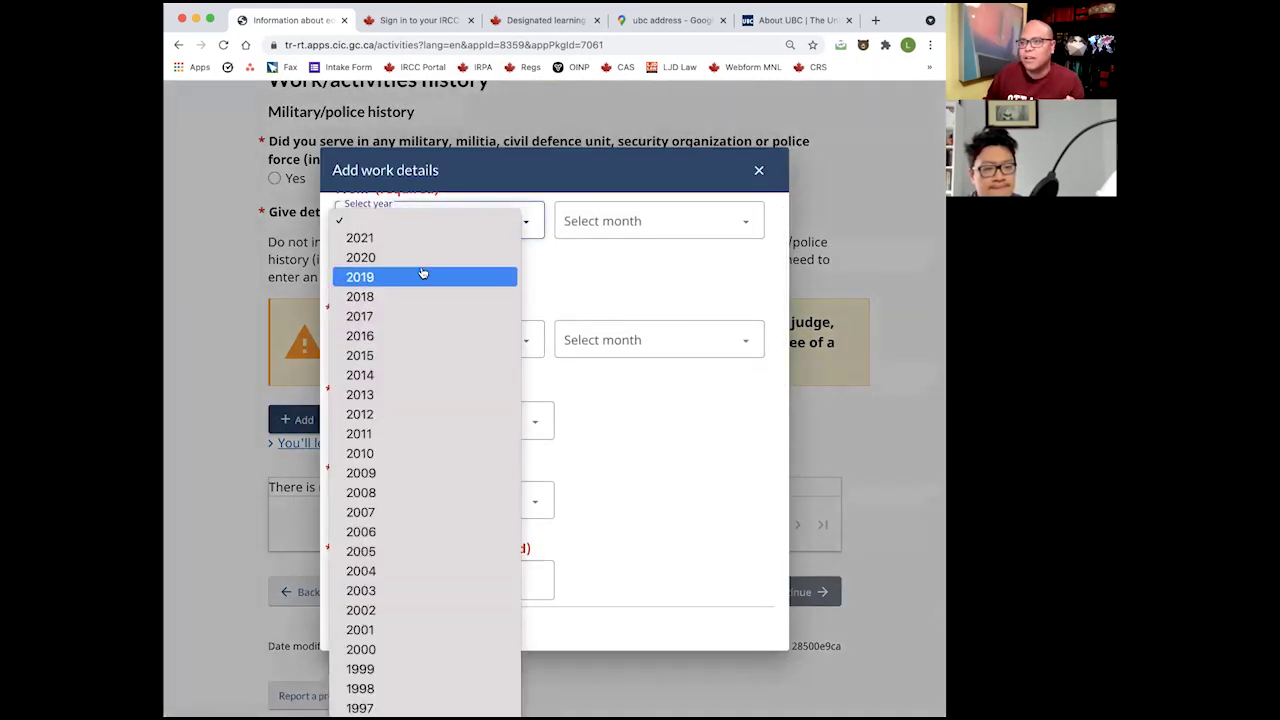
left_click(409, 277)
left_click(627, 223)
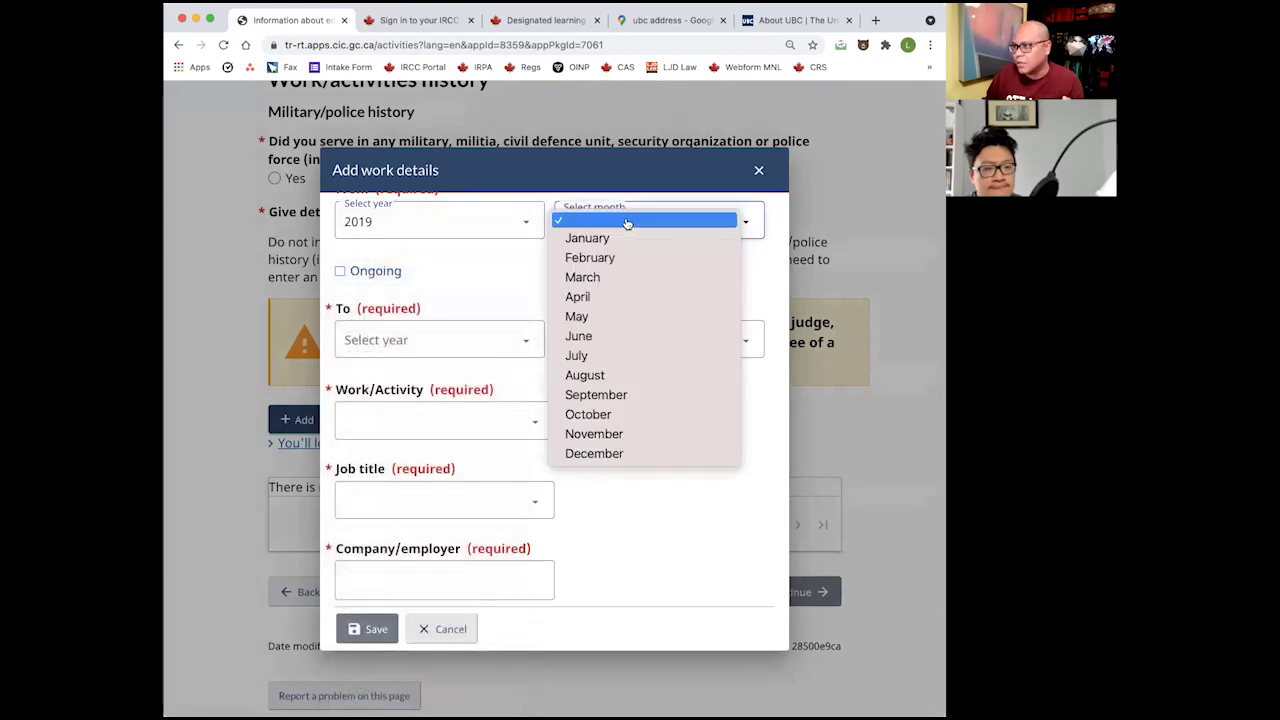
left_click(588, 238)
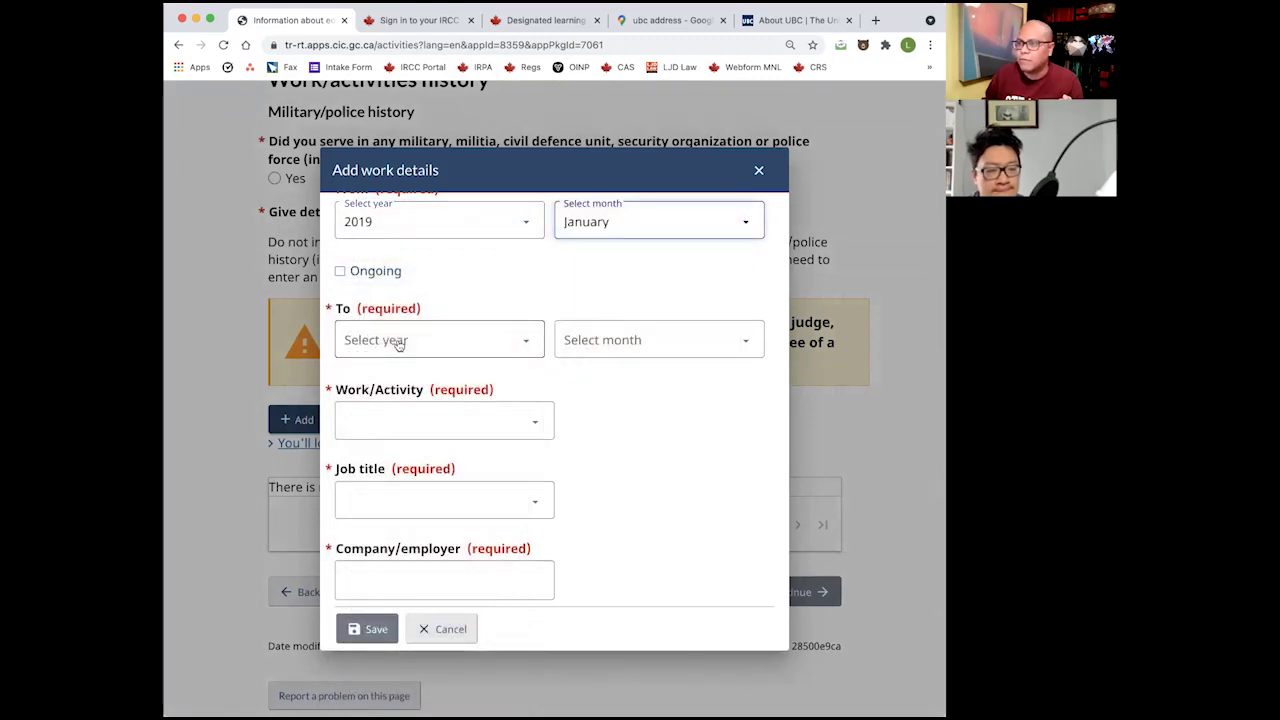
left_click(398, 343)
left_click(395, 395)
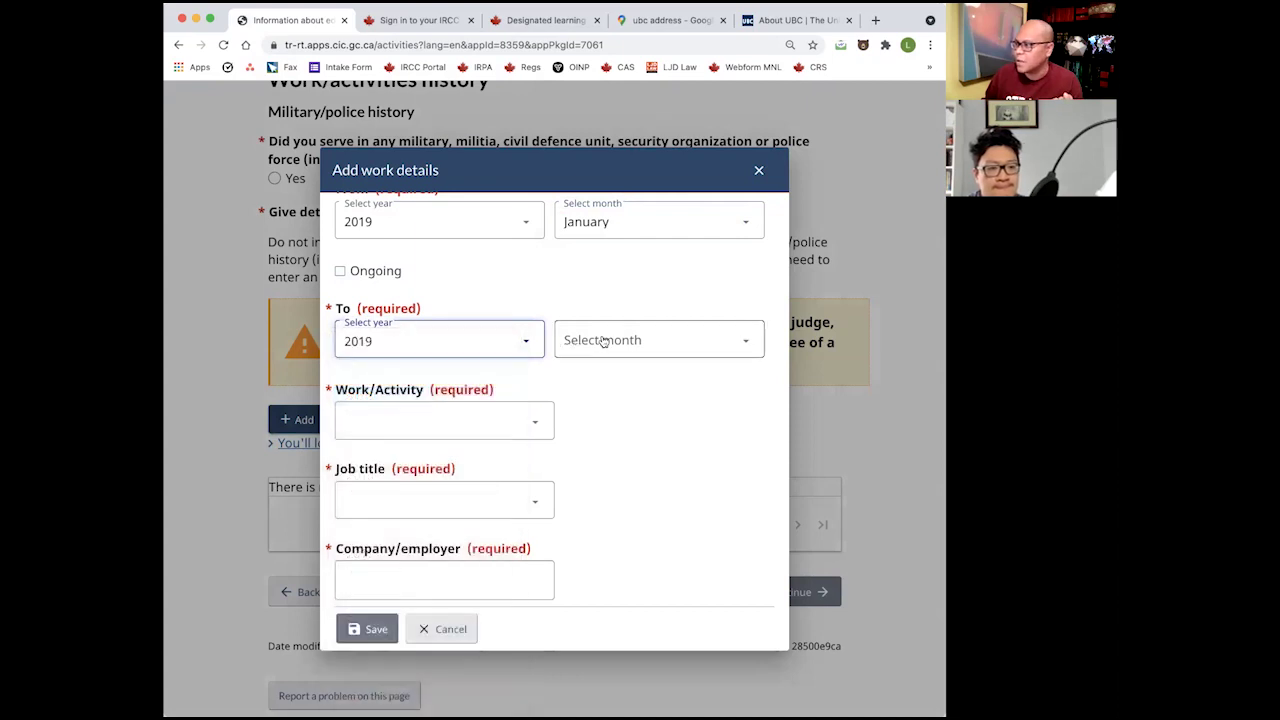
left_click(603, 341)
left_click(596, 397)
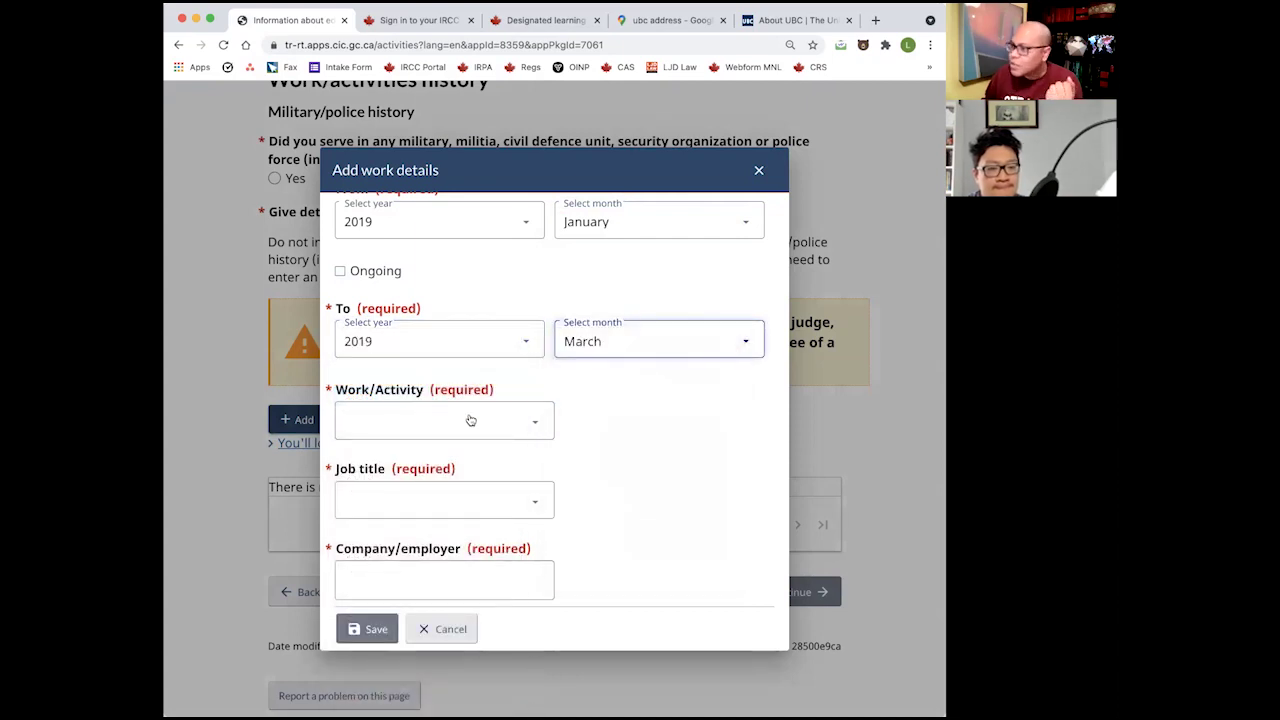
Choose Education, law and social, community and government services, with Administrative and regulatory occupations.
left_click(470, 420)
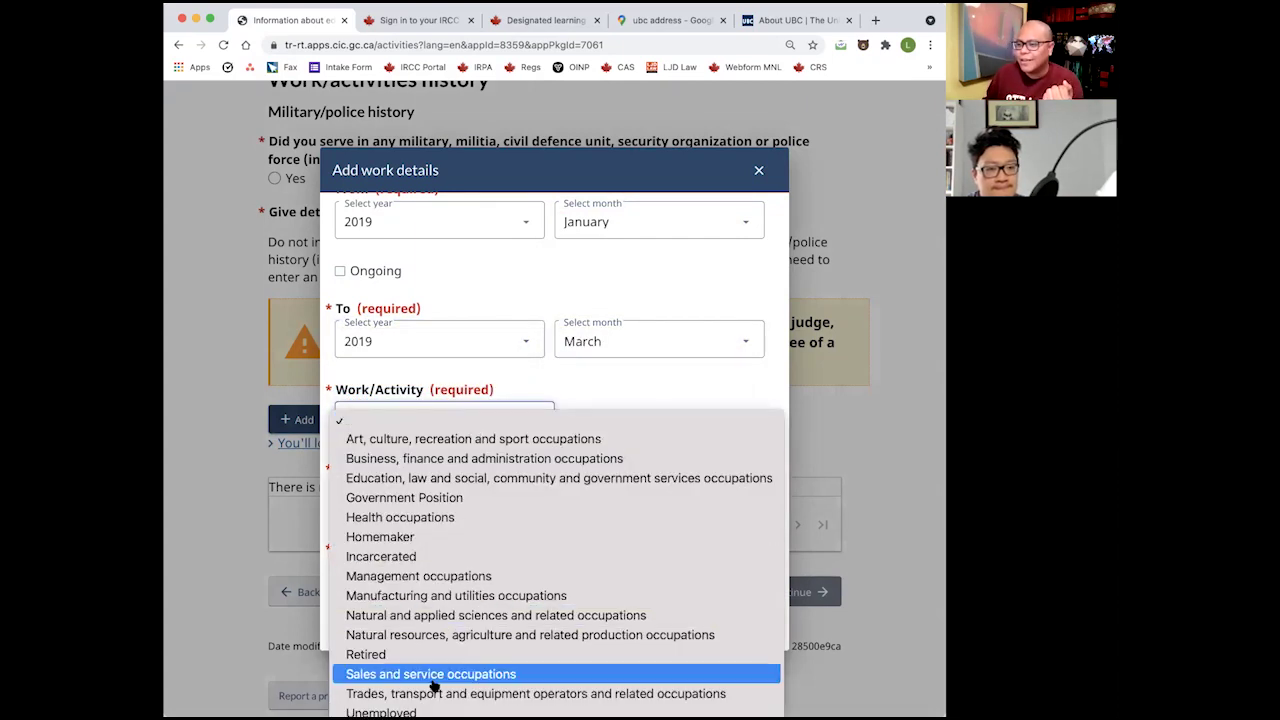
left_click(492, 481)
left_click(416, 503)
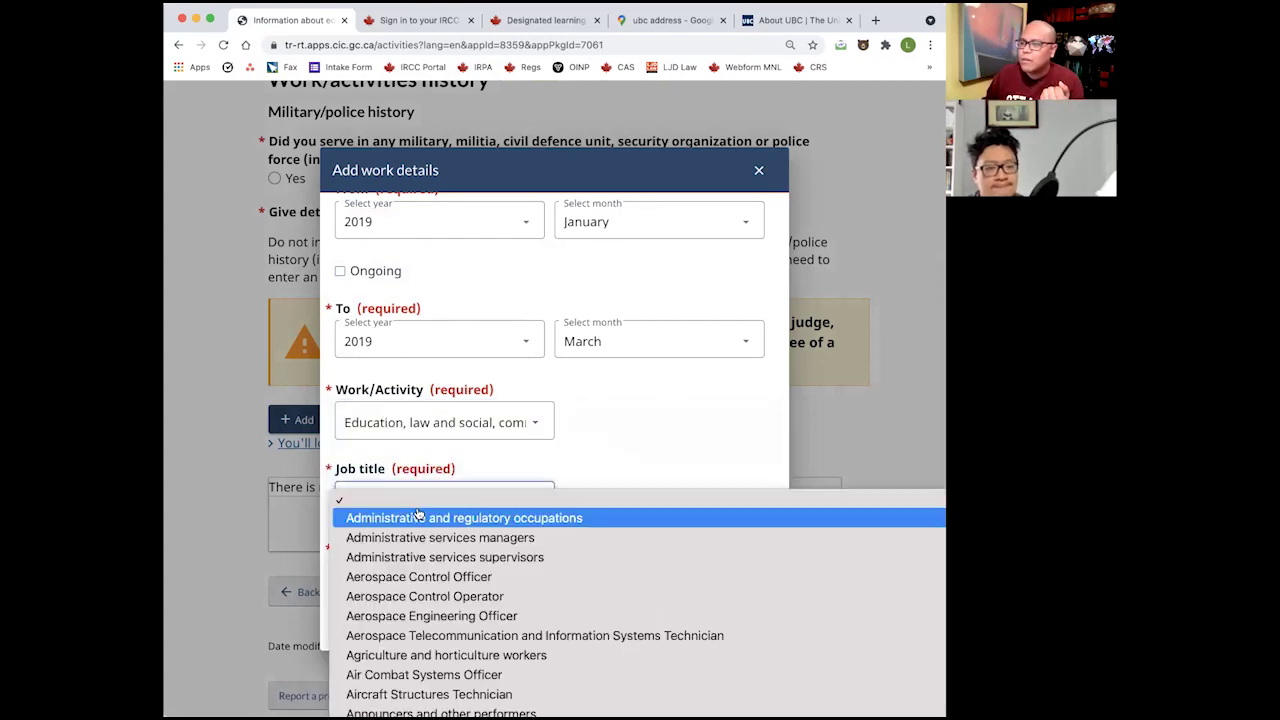
scroll(528, 572, "down", 10)
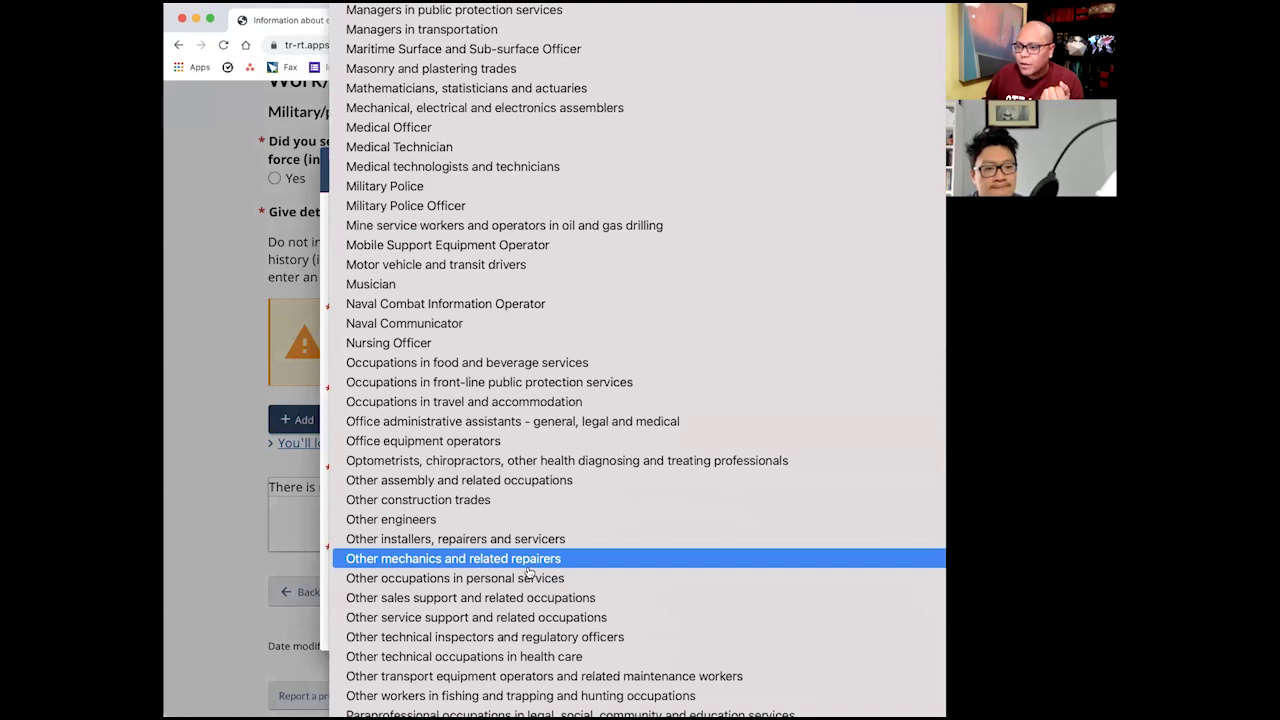
scroll(520, 630, "down", 4)
scroll(520, 634, "down", 5)
scroll(520, 630, "up", 20)
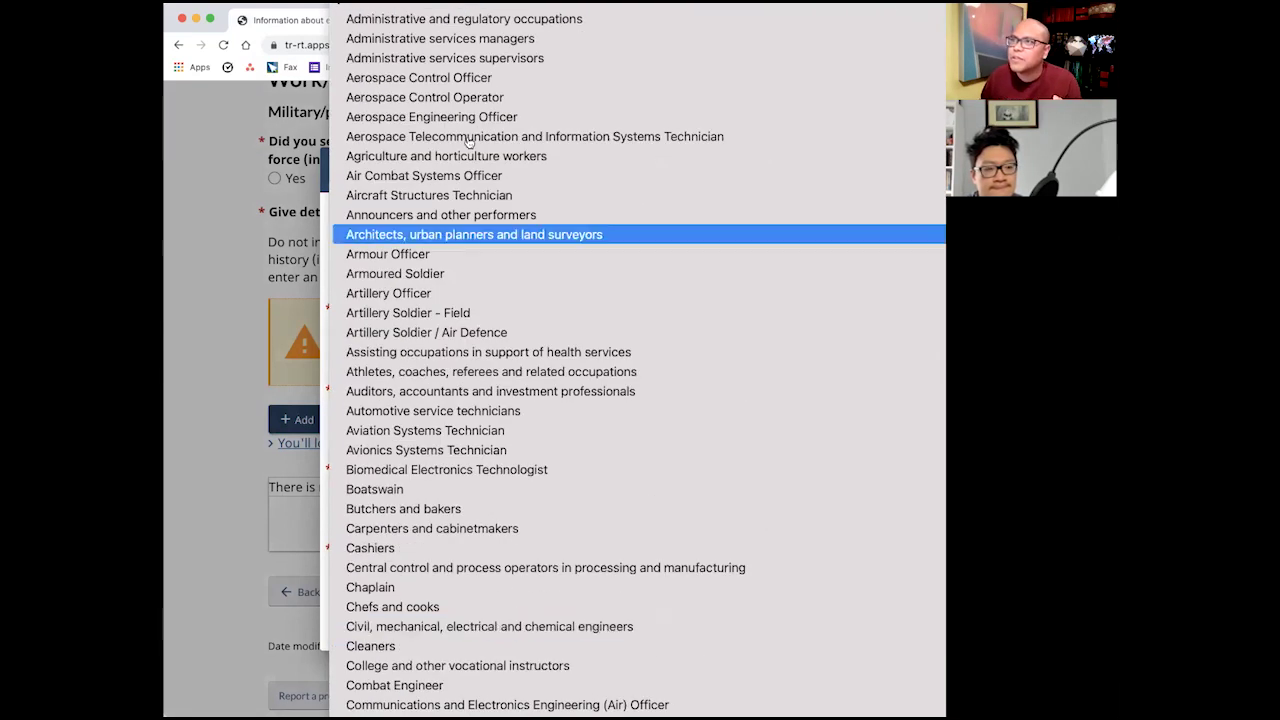
left_click(457, 19)
Enter 'Department of Health' as the employer and 'Ad' as the responsibility.
left_click(486, 407)
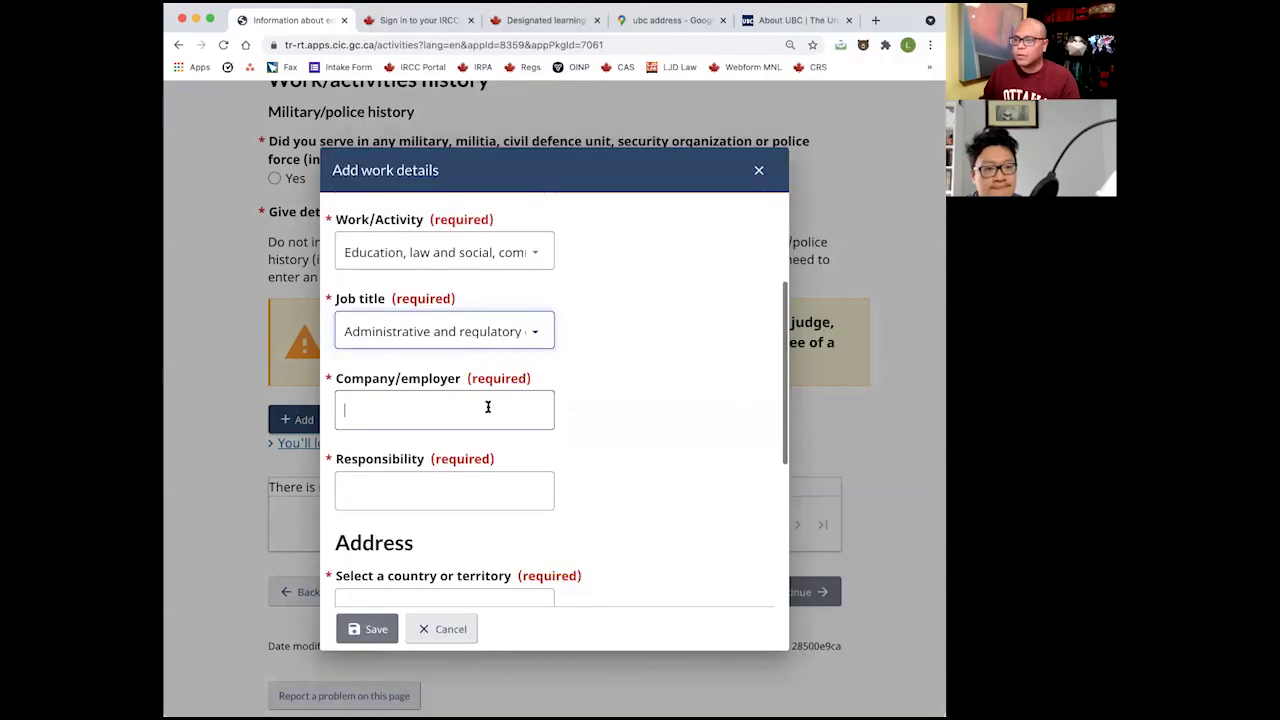
type("D")
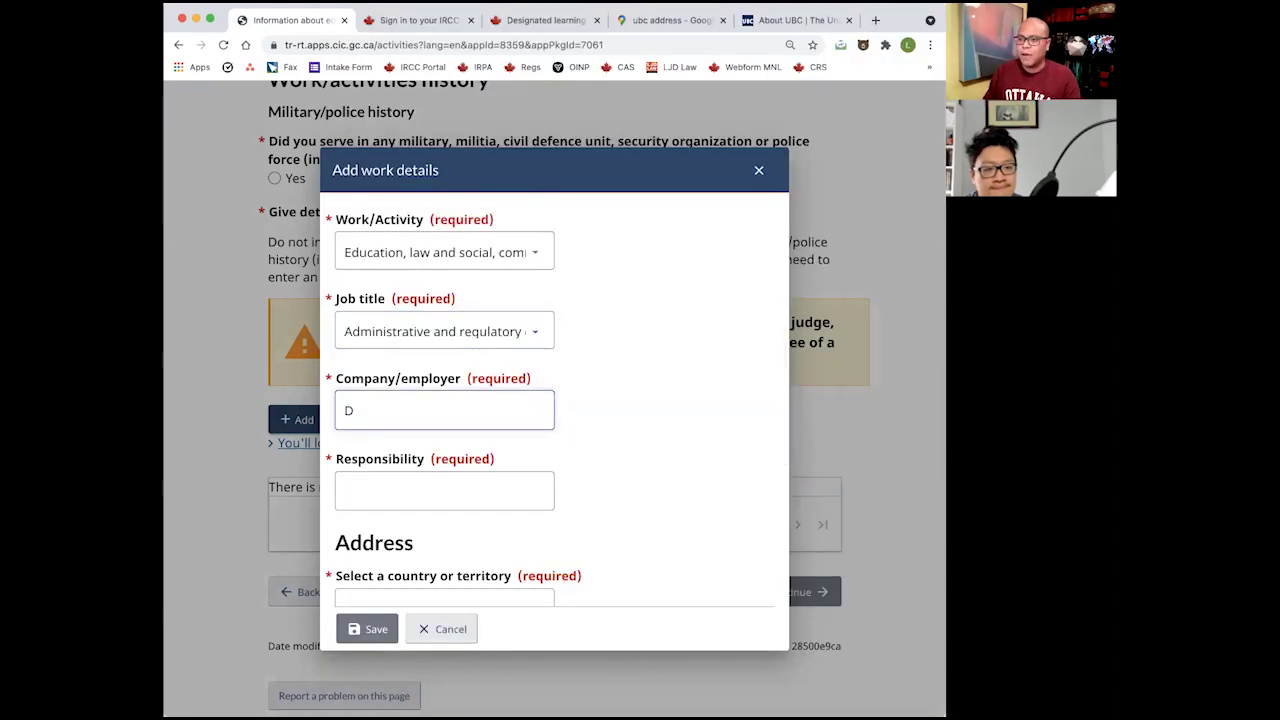
type("epartment of Health")
key("Tab")
type("Ad")
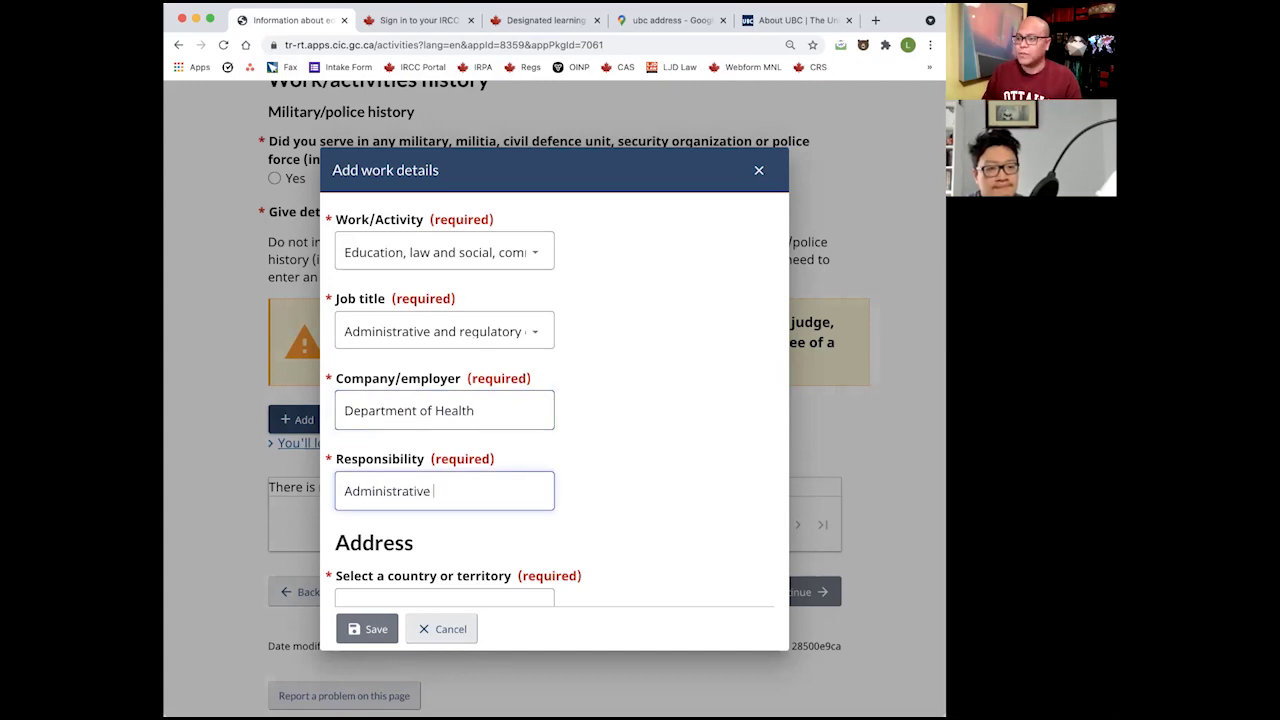
scroll(437, 443, "down", 5)
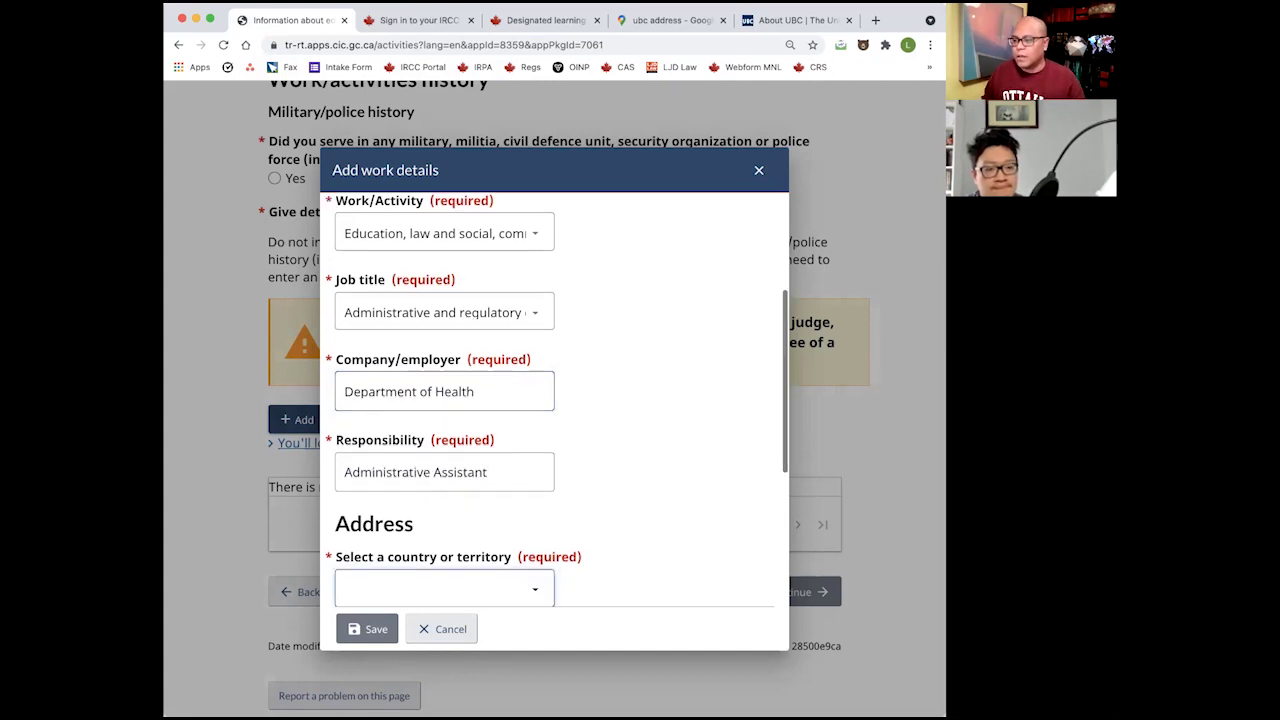
left_click(490, 325)
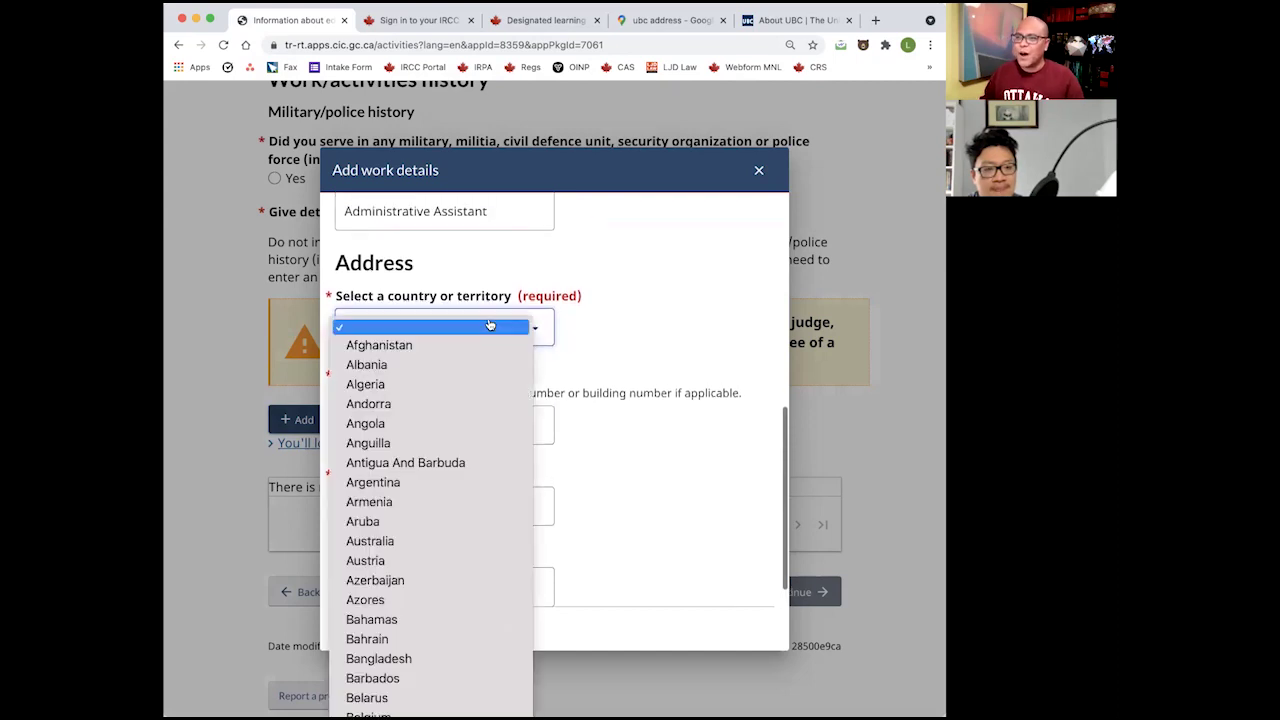
type("phil")
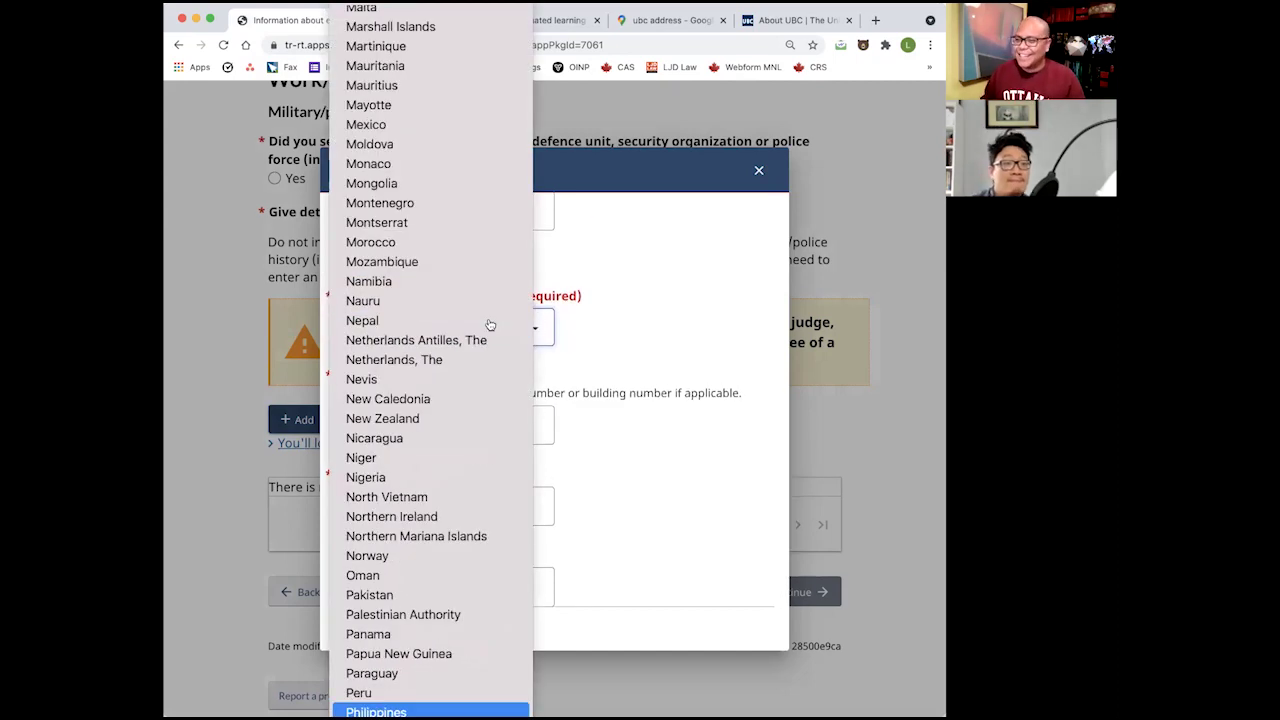
key("Return")
left_click(420, 412)
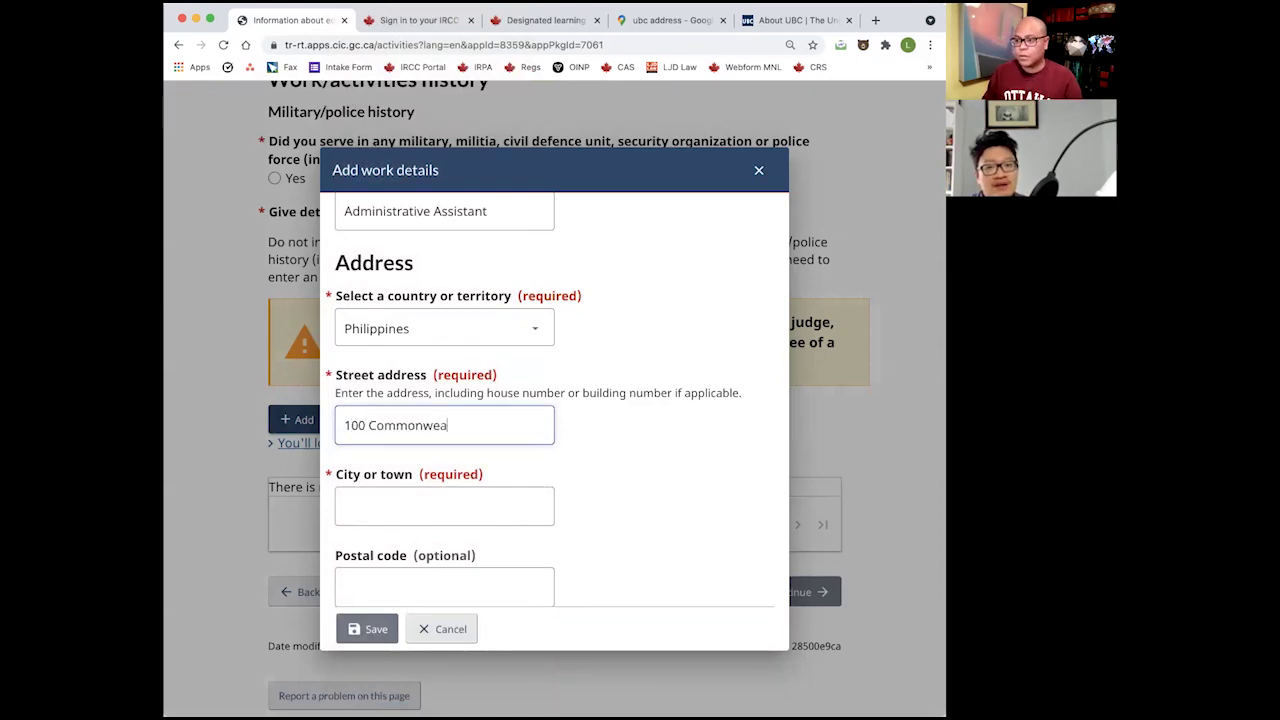
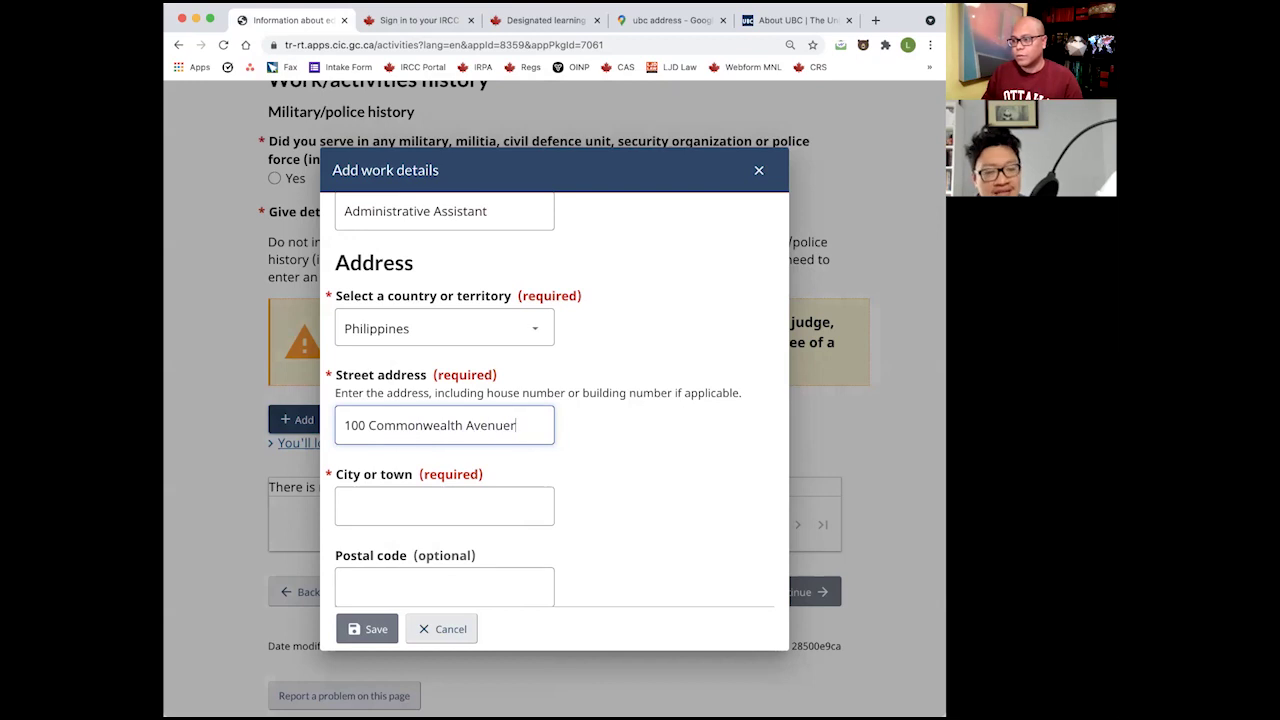
key("Tab")
type("Quezon C")
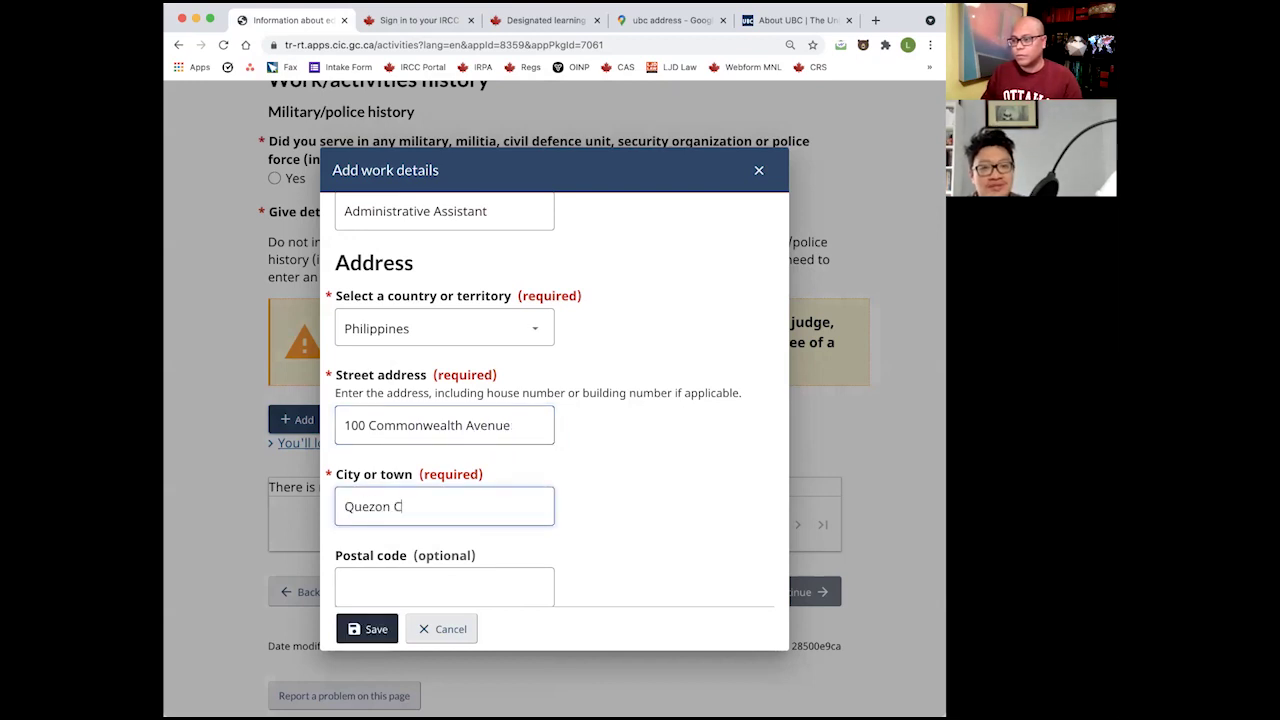
key("Tab")
type("1101")
scroll(560, 400, "down", 1)
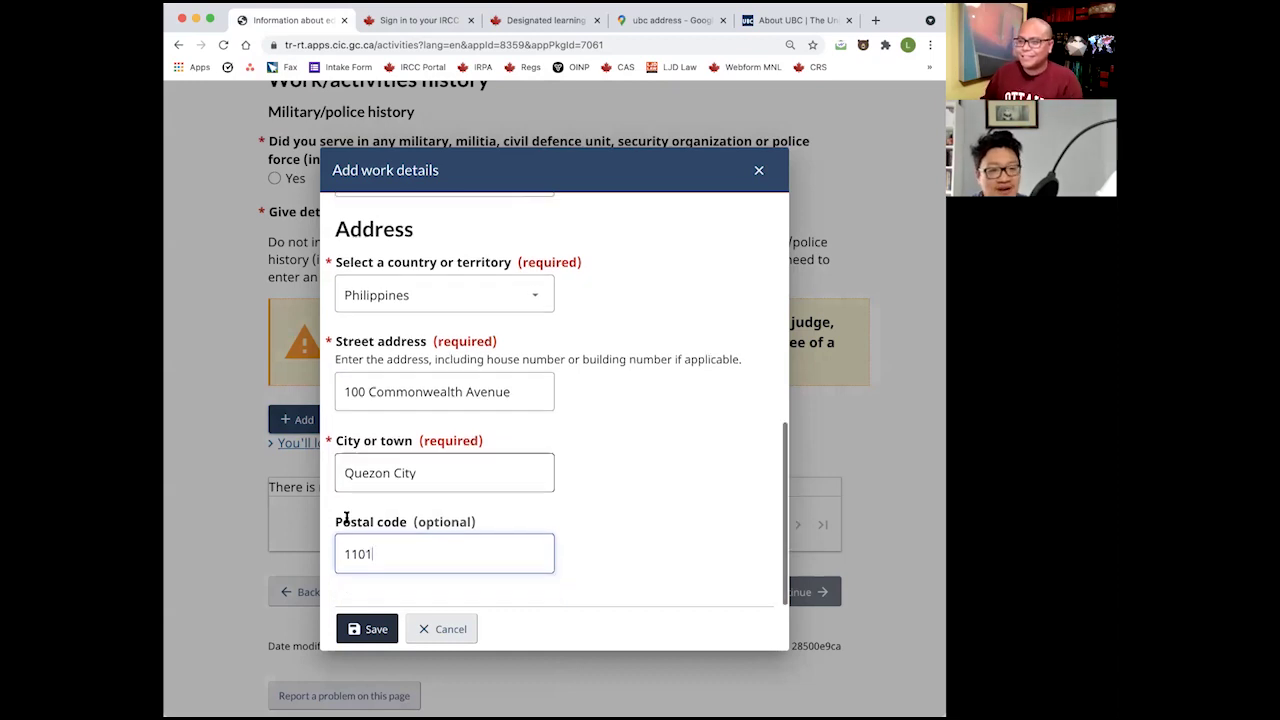
left_click(367, 628)
Try Save and continue, bringing up the missing 10-year work history warning.
scroll(526, 523, "down", 5)
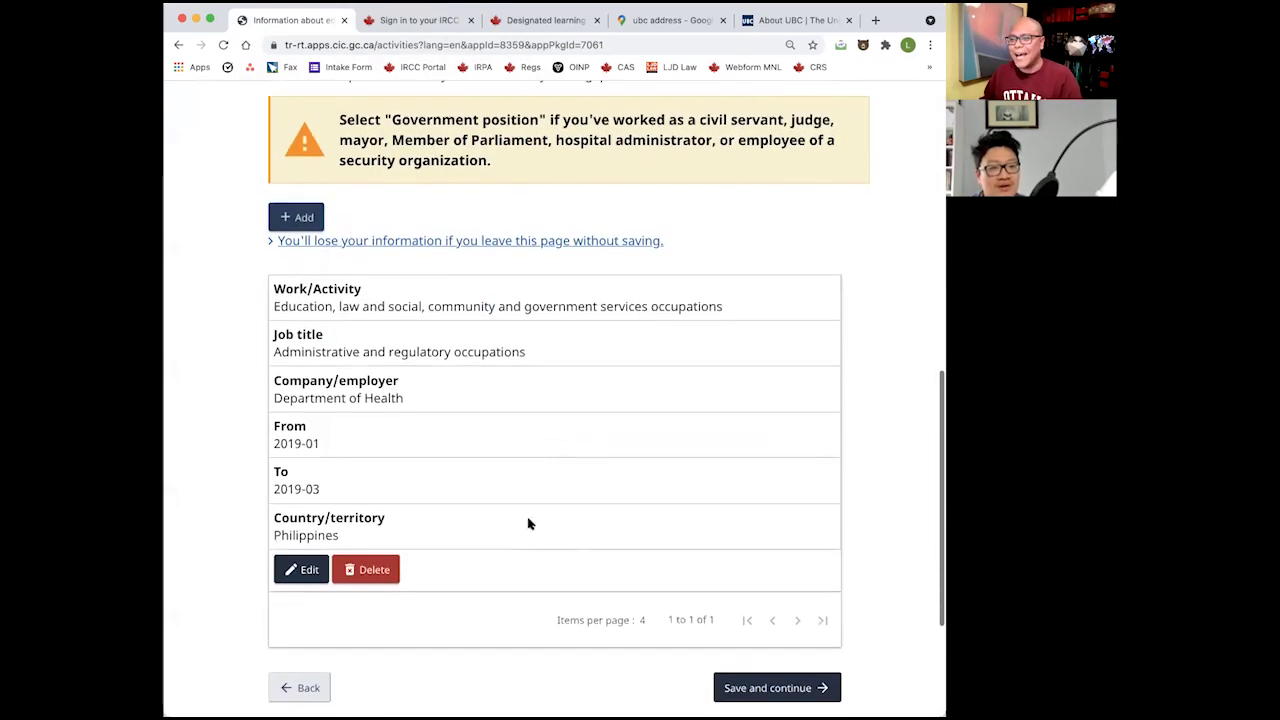
left_click(777, 625)
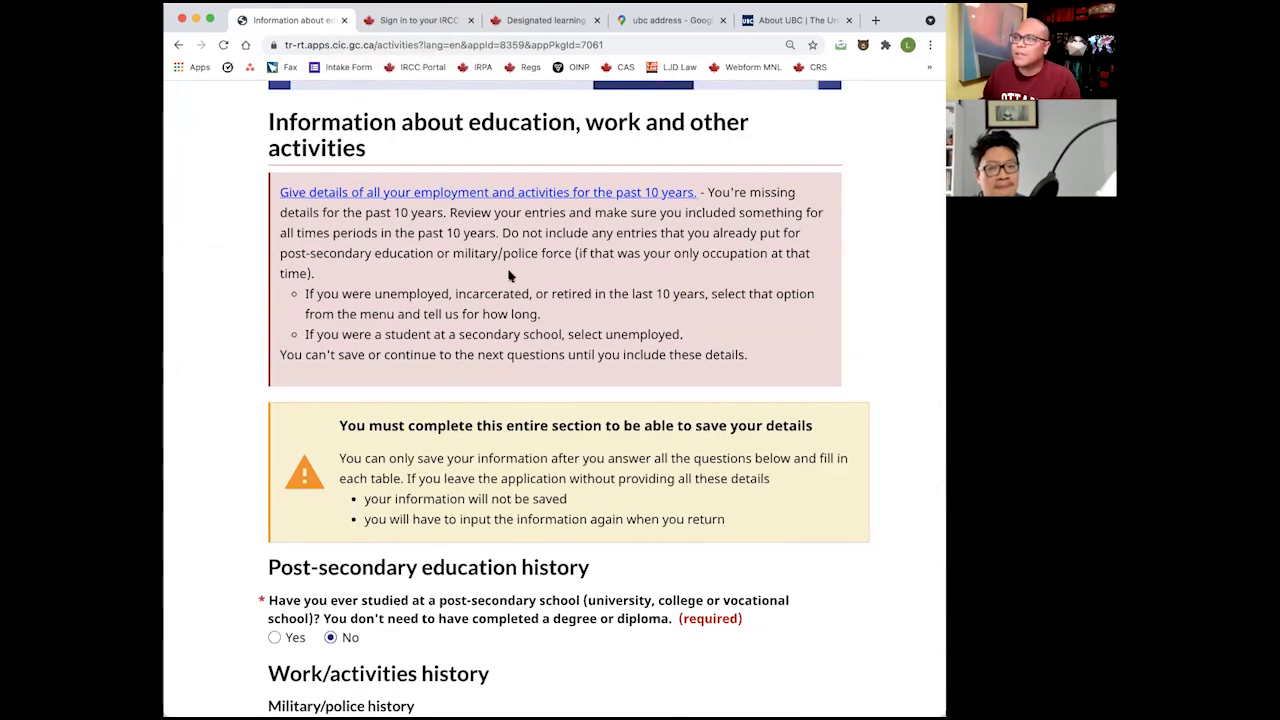
scroll(586, 328, "down", 8)
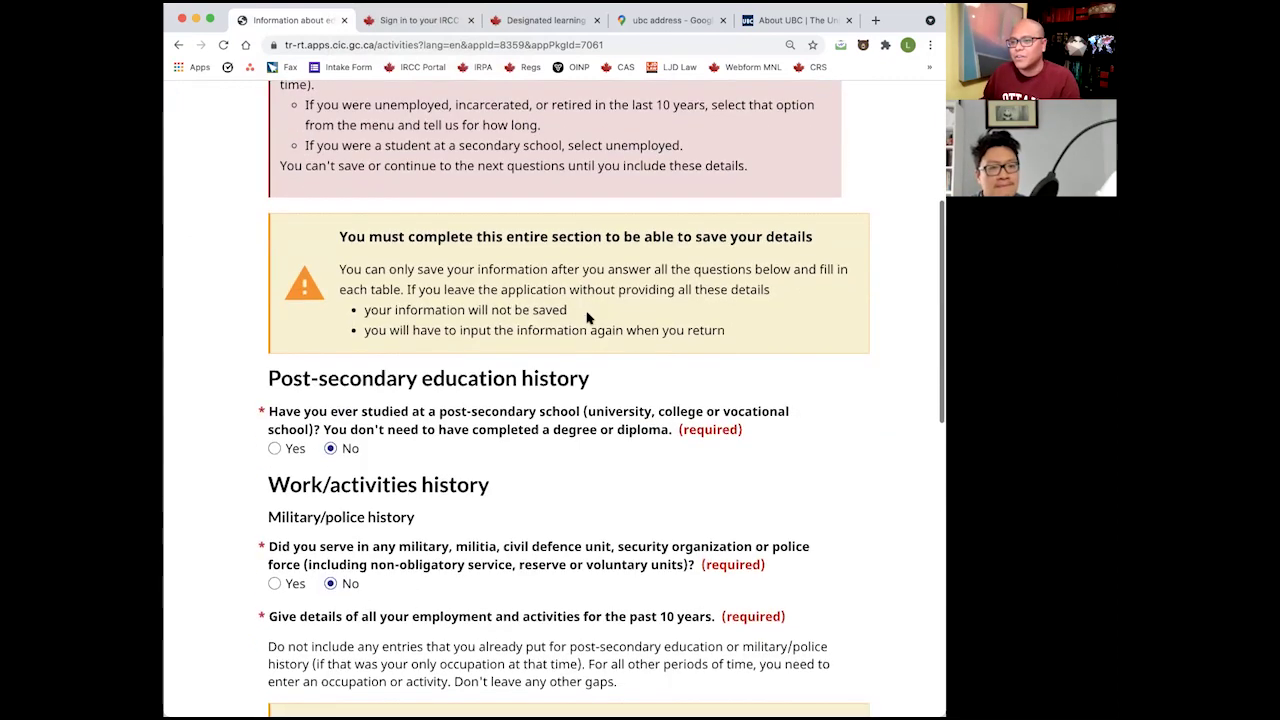
scroll(518, 484, "down", 6)
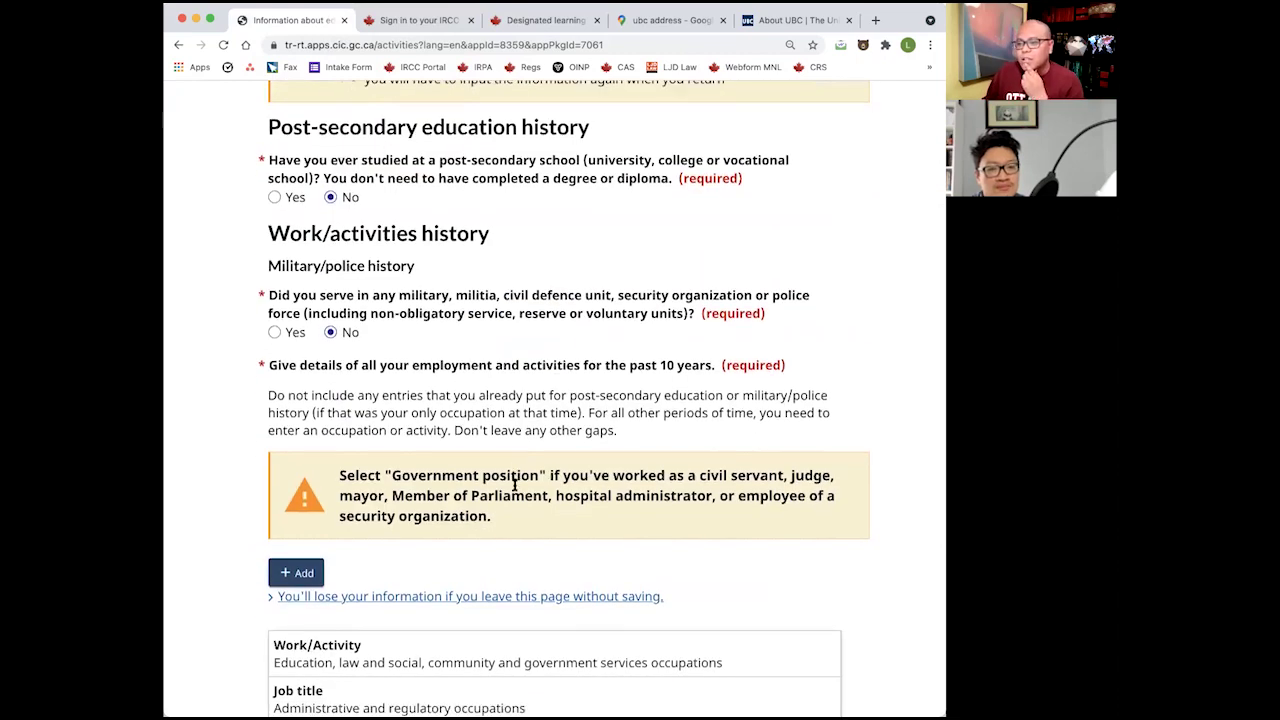
scroll(518, 484, "down", 2)
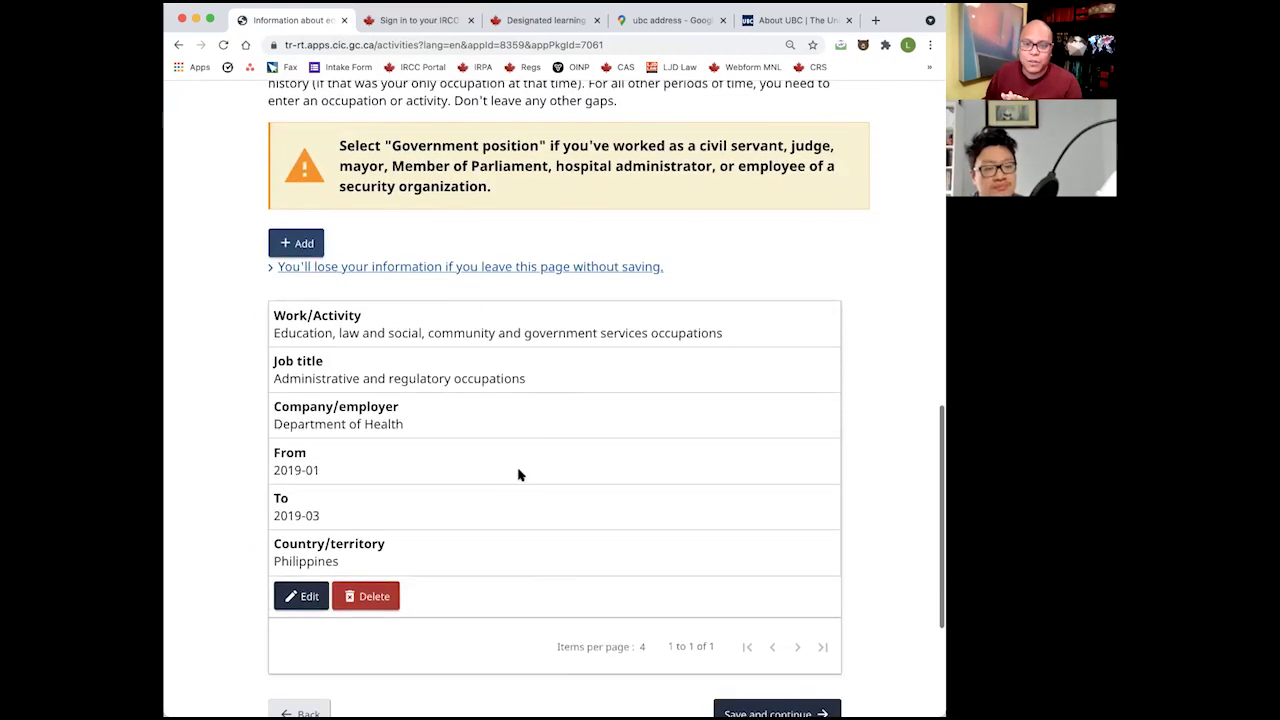
scroll(518, 475, "down", 1)
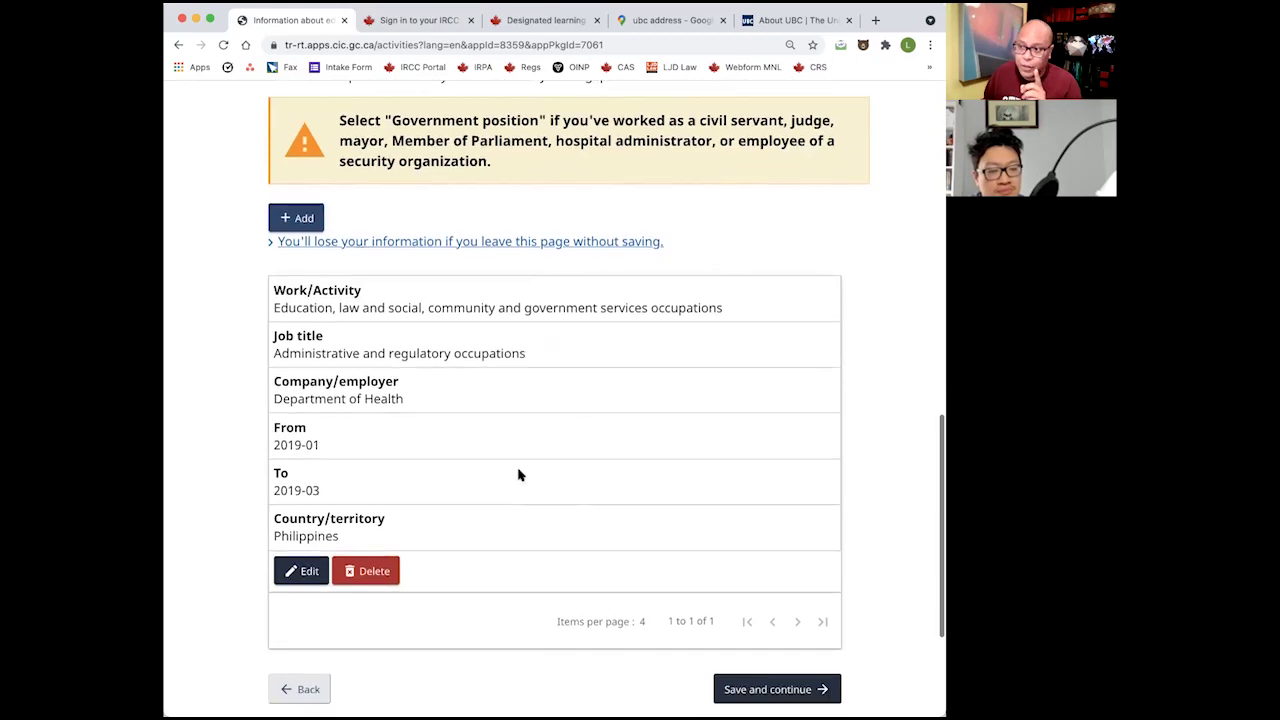
scroll(517, 468, "up", 6)
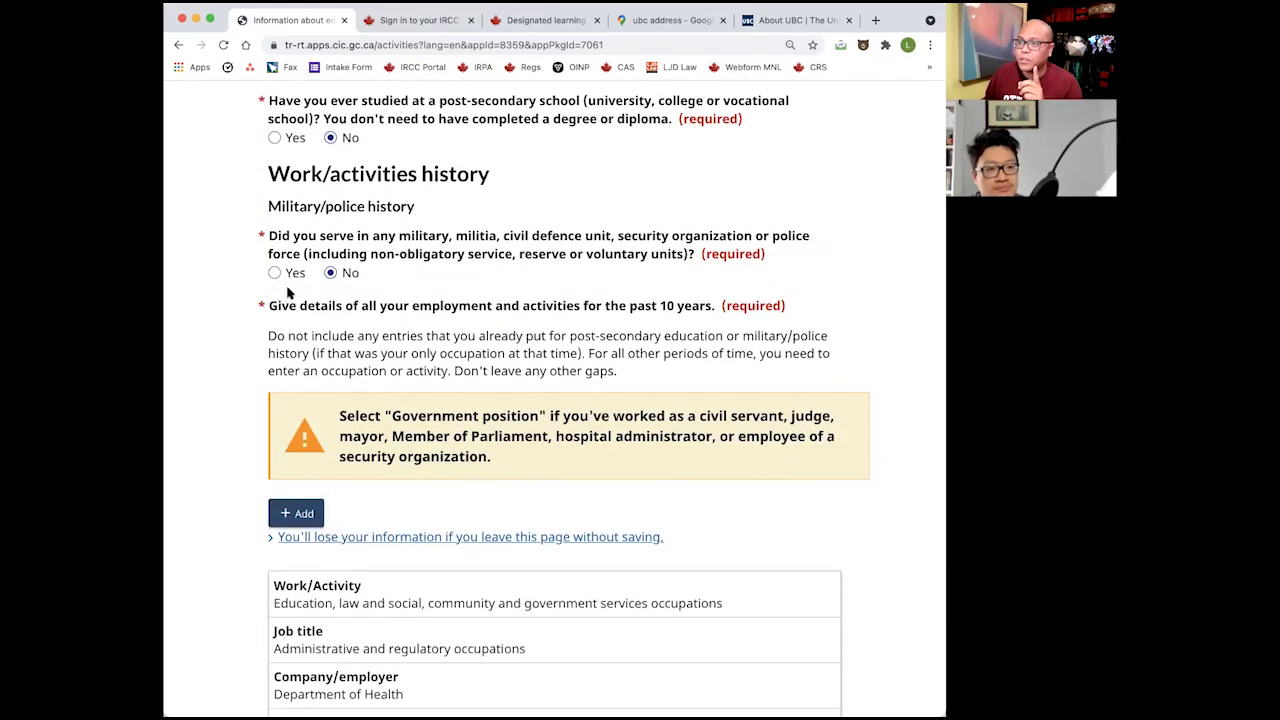
scroll(421, 590, "down", 5)
scroll(421, 594, "down", 2)
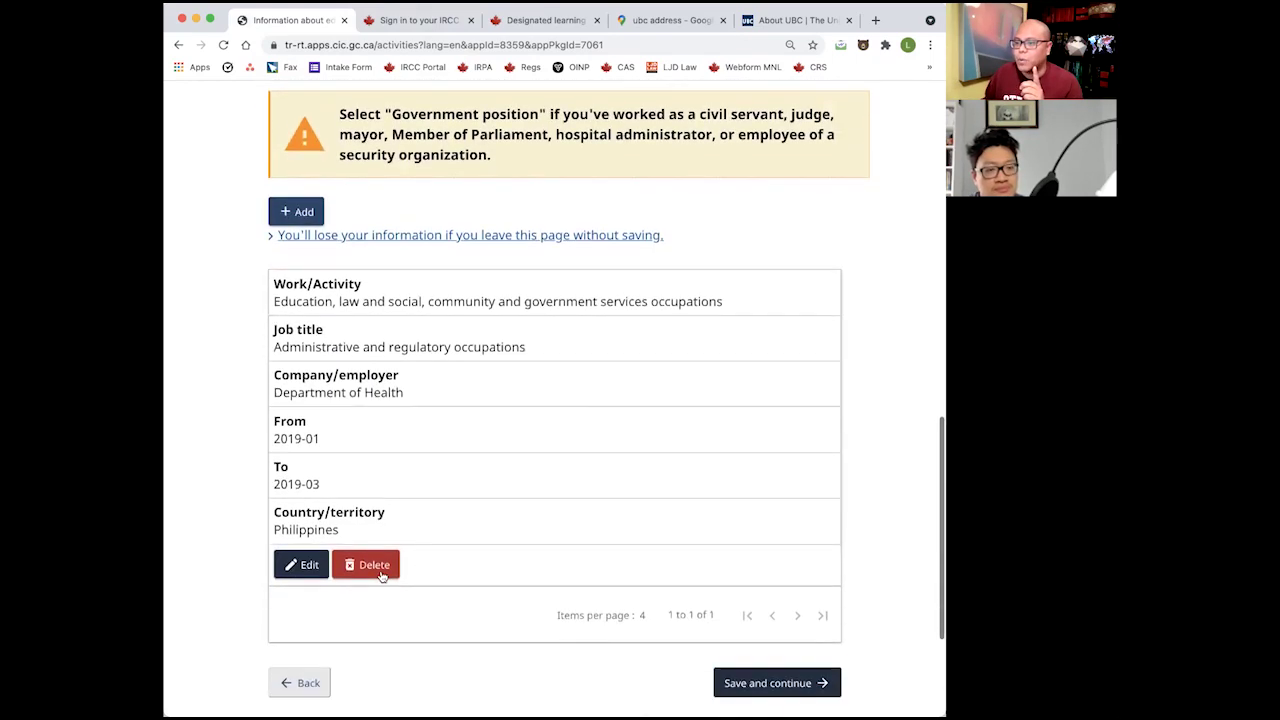
Delete the Department of Health entry and confirm, leaving the table empty.
left_click(366, 565)
left_click(665, 464)
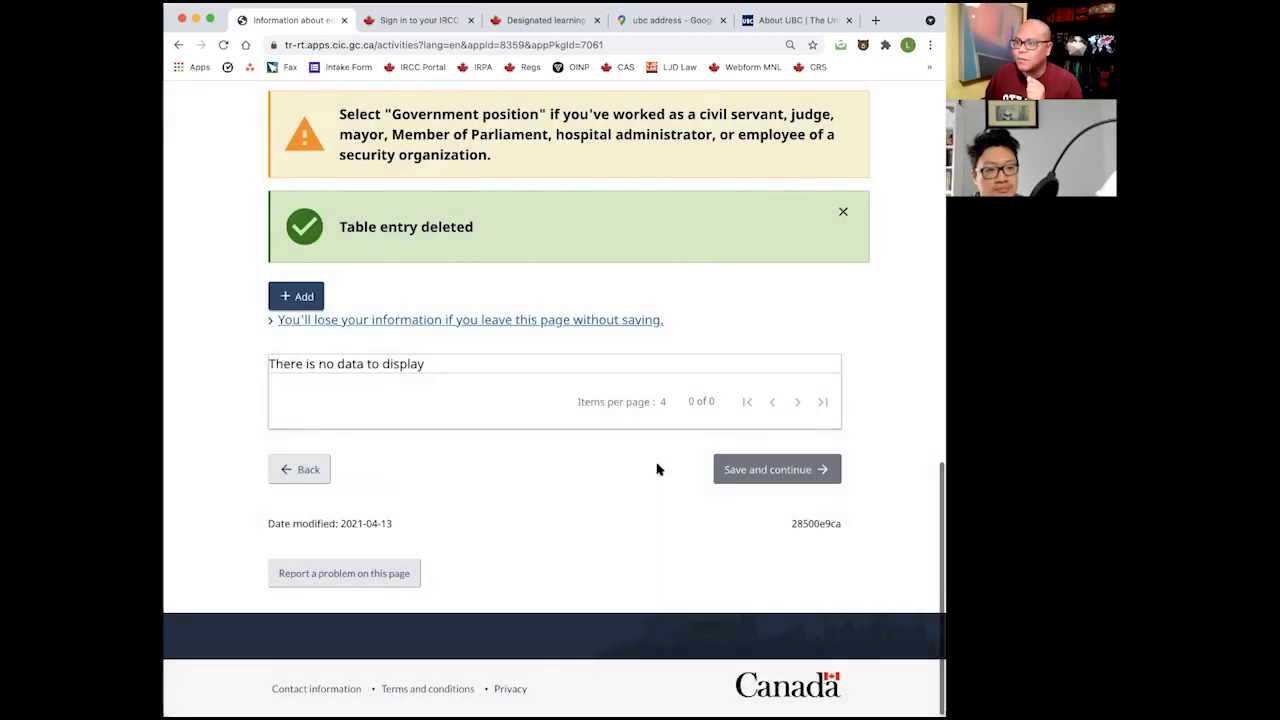
scroll(658, 466, "up", 7)
scroll(658, 468, "up", 1)
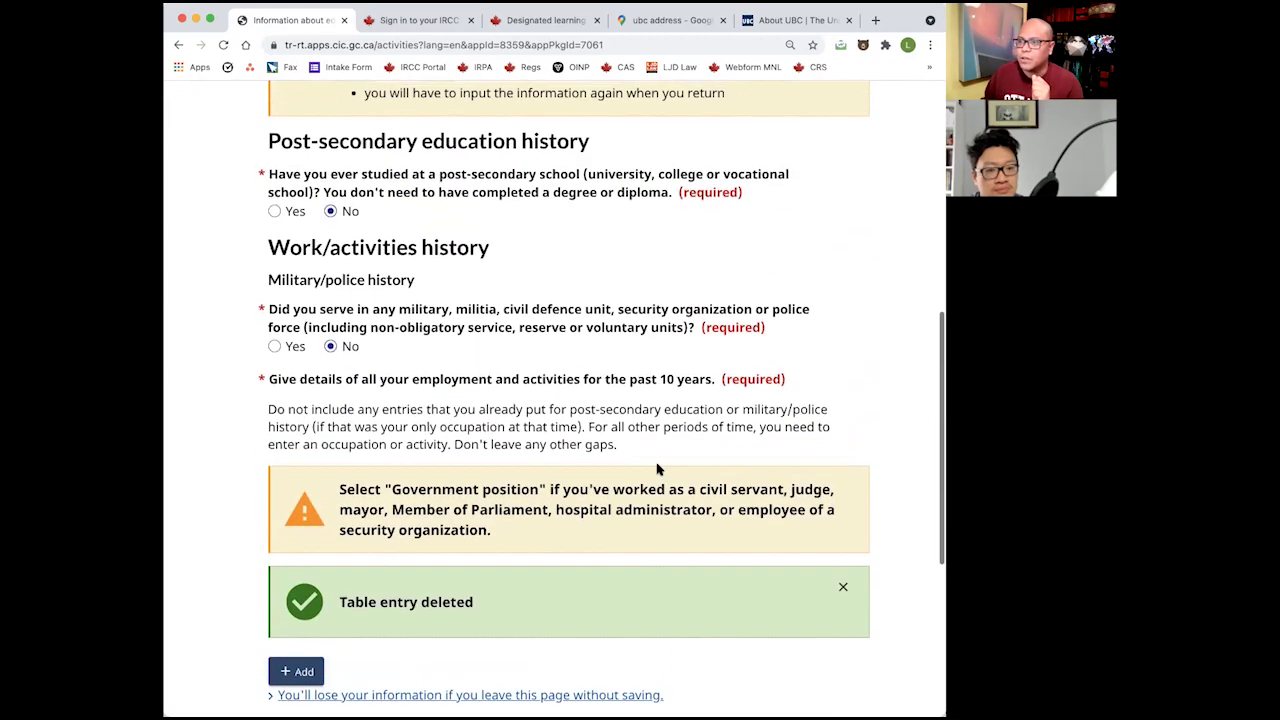
scroll(658, 468, "down", 3)
scroll(658, 468, "up", 2)
scroll(658, 468, "down", 3)
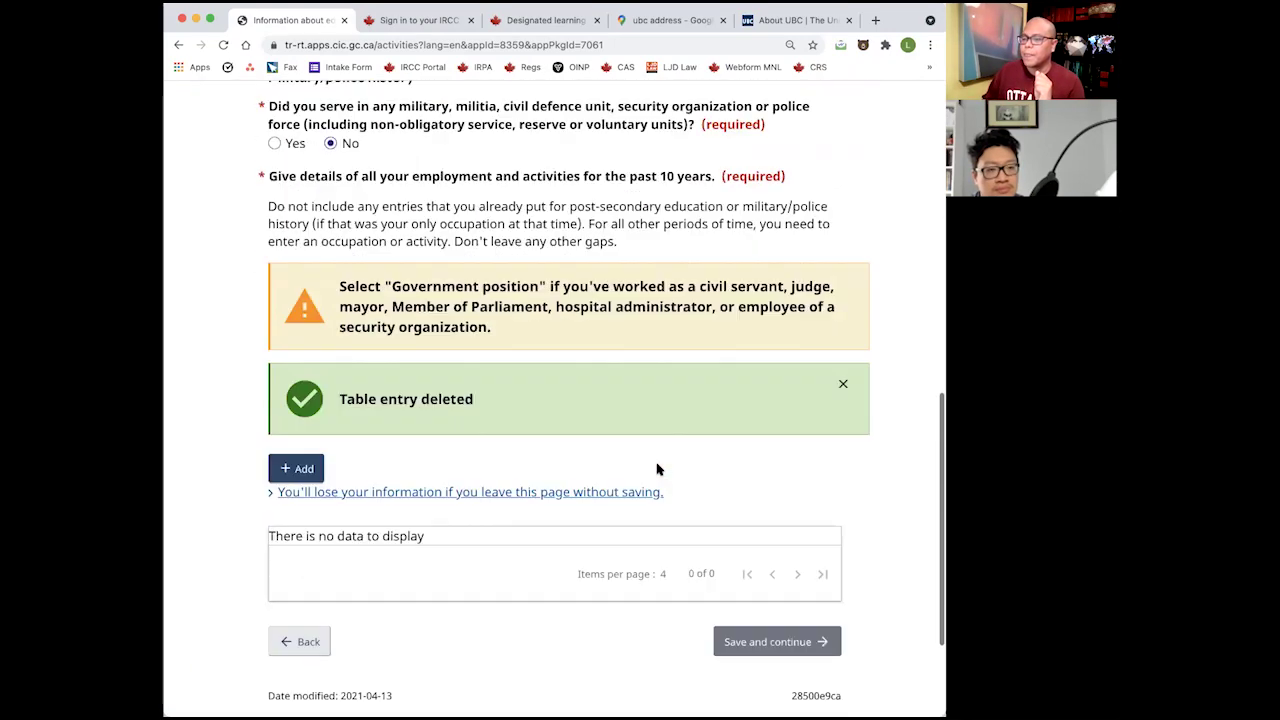
scroll(658, 468, "up", 12)
scroll(506, 276, "down", 12)
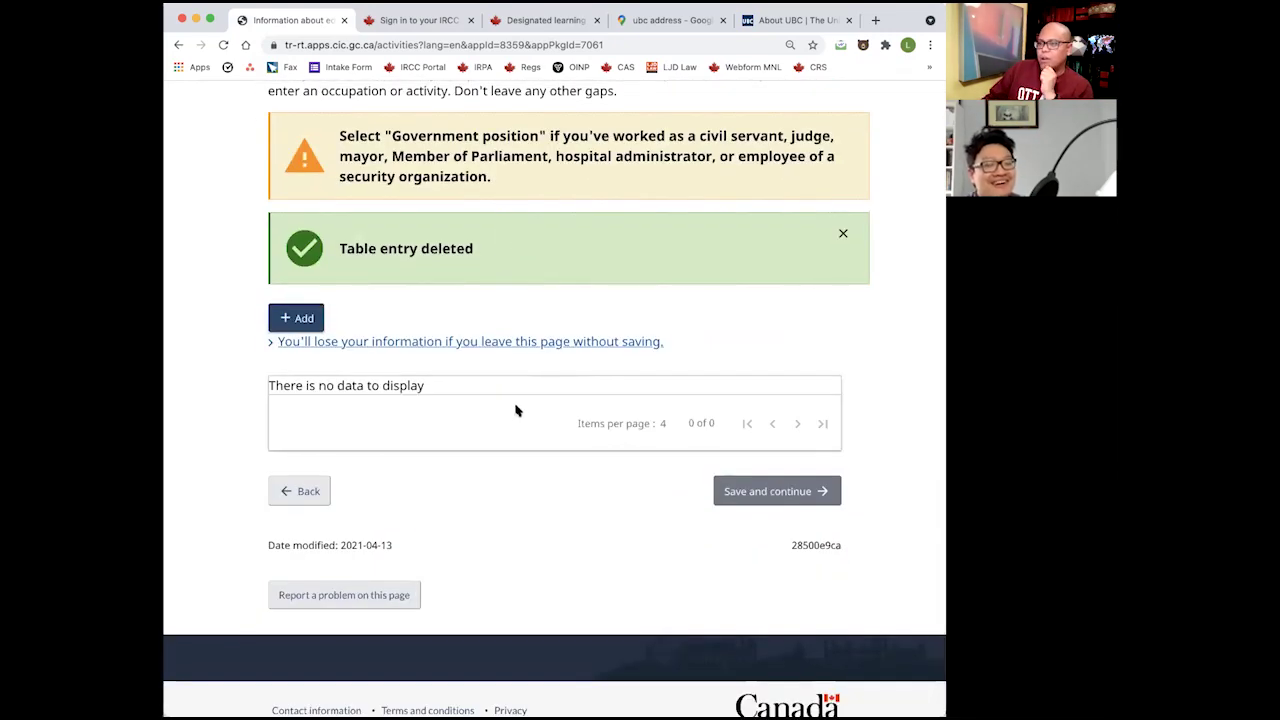
Start a new work entry dated from March 2011 to December 2015.
left_click(288, 318)
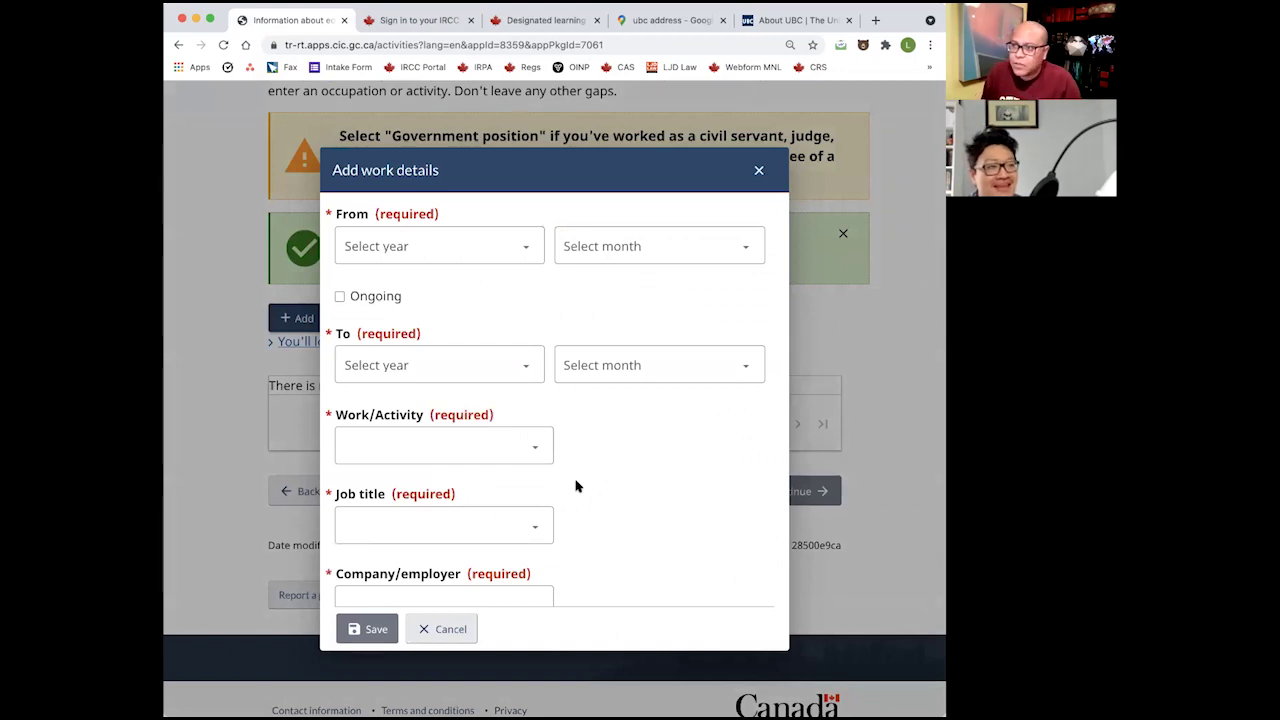
left_click(396, 252)
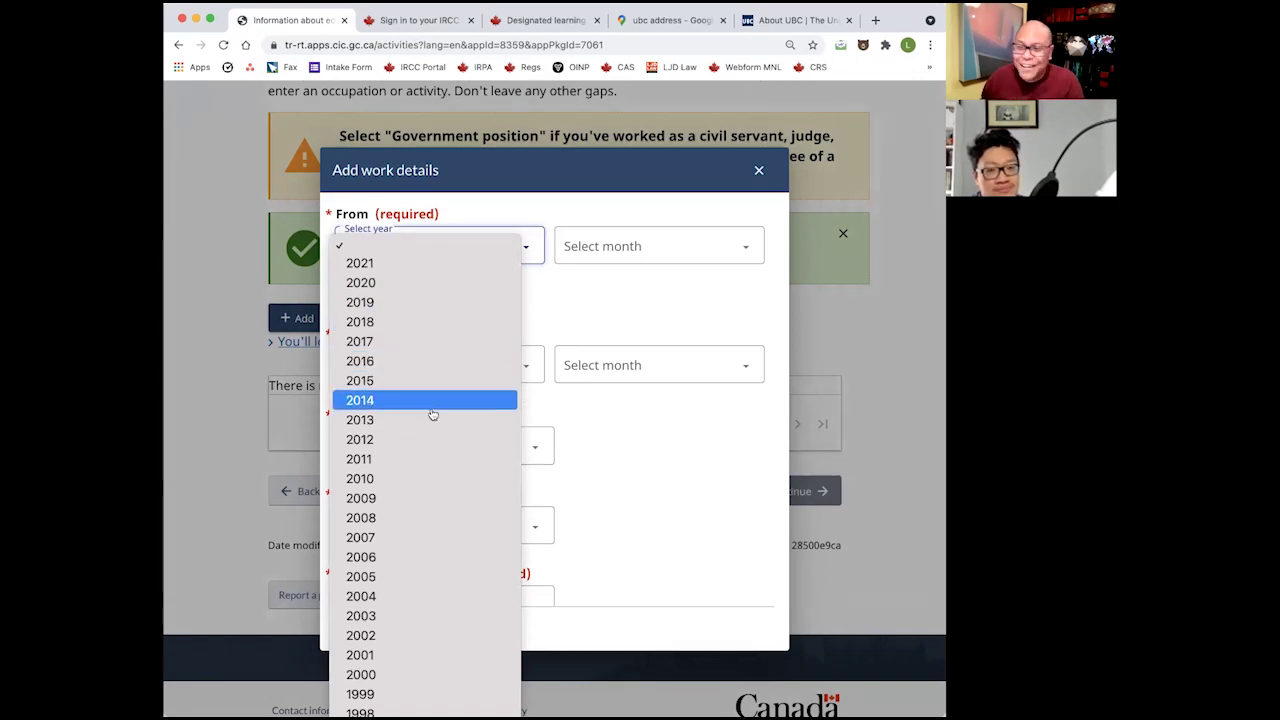
left_click(424, 459)
left_click(657, 248)
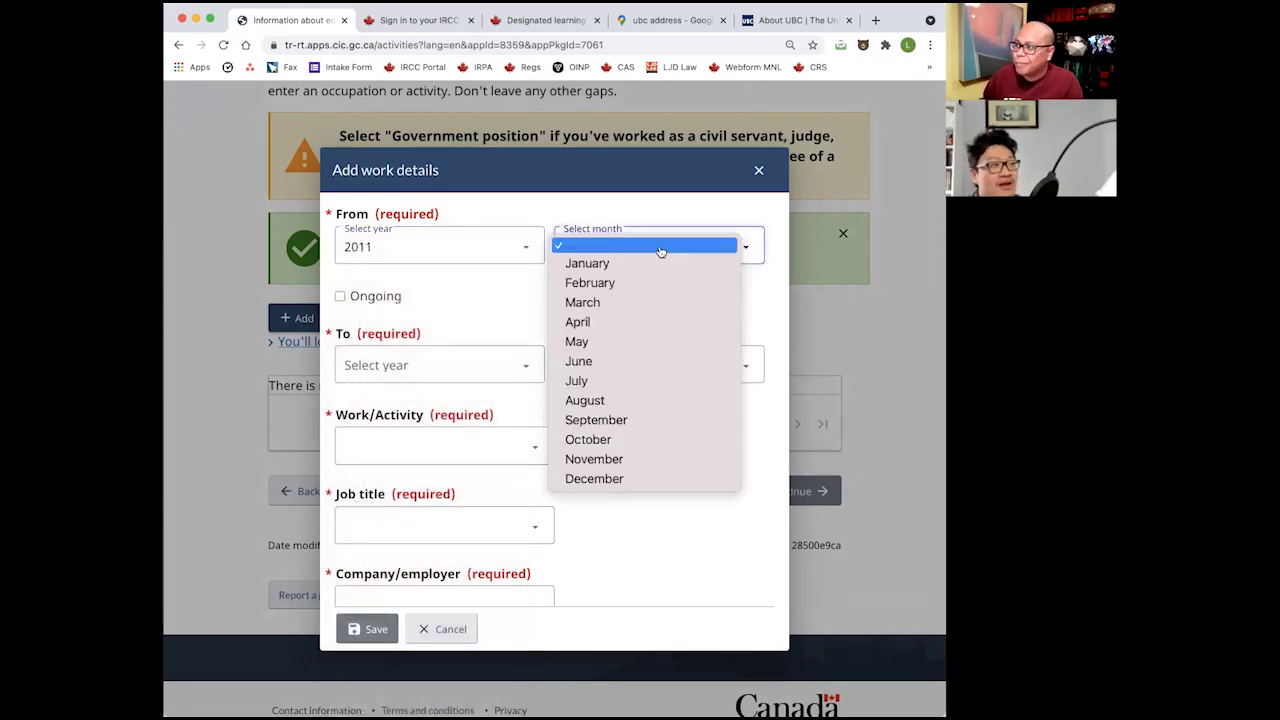
left_click(590, 302)
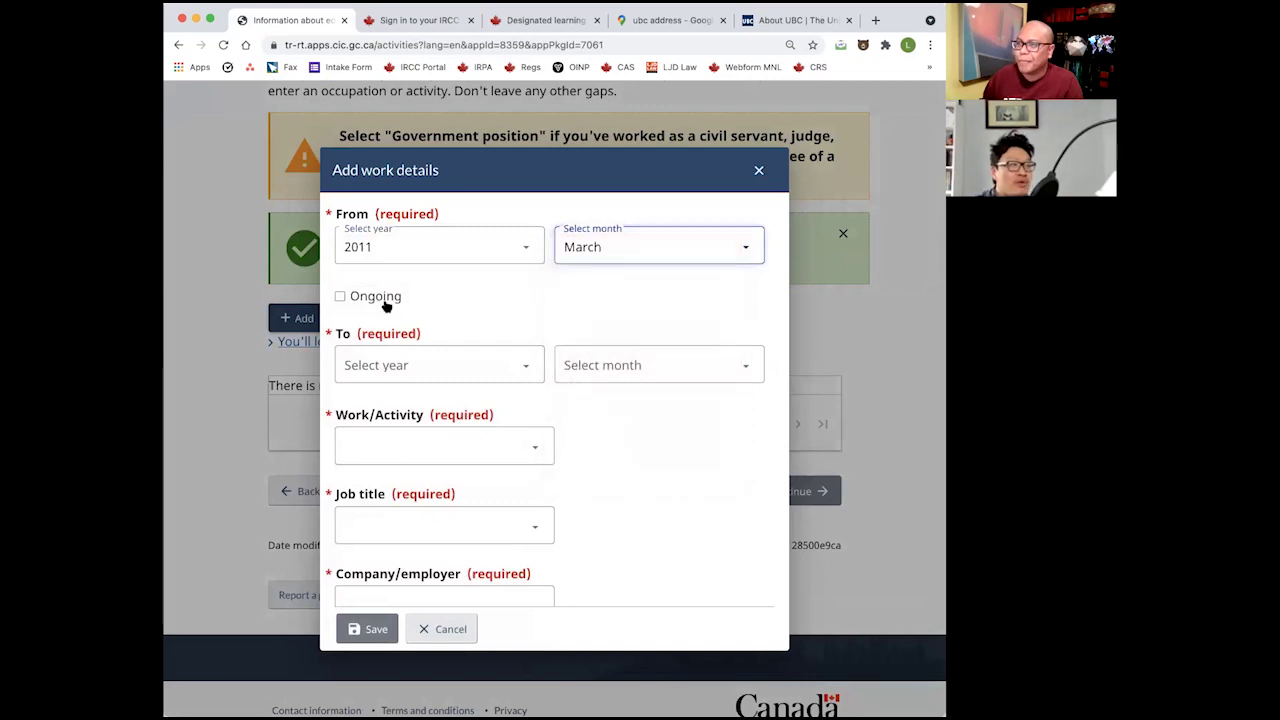
left_click(410, 364)
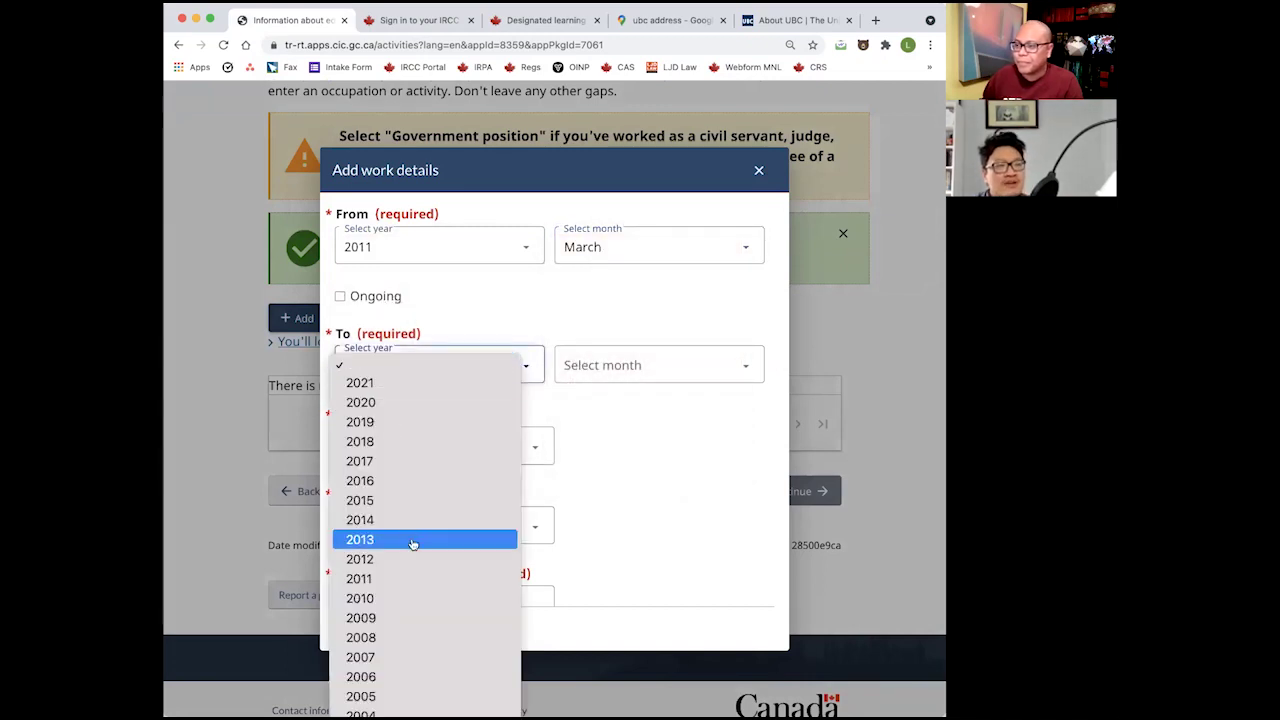
left_click(410, 500)
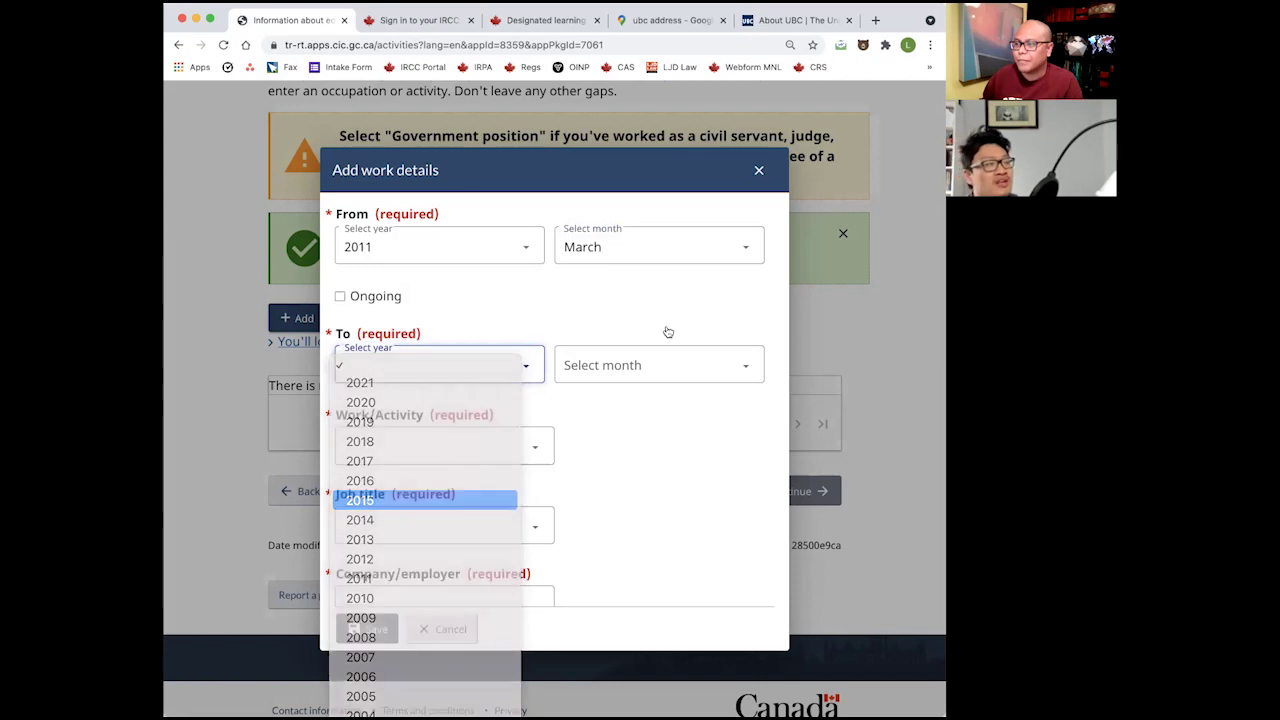
left_click(626, 362)
left_click(621, 598)
Set the activity to Unemployed and save the entry.
left_click(396, 444)
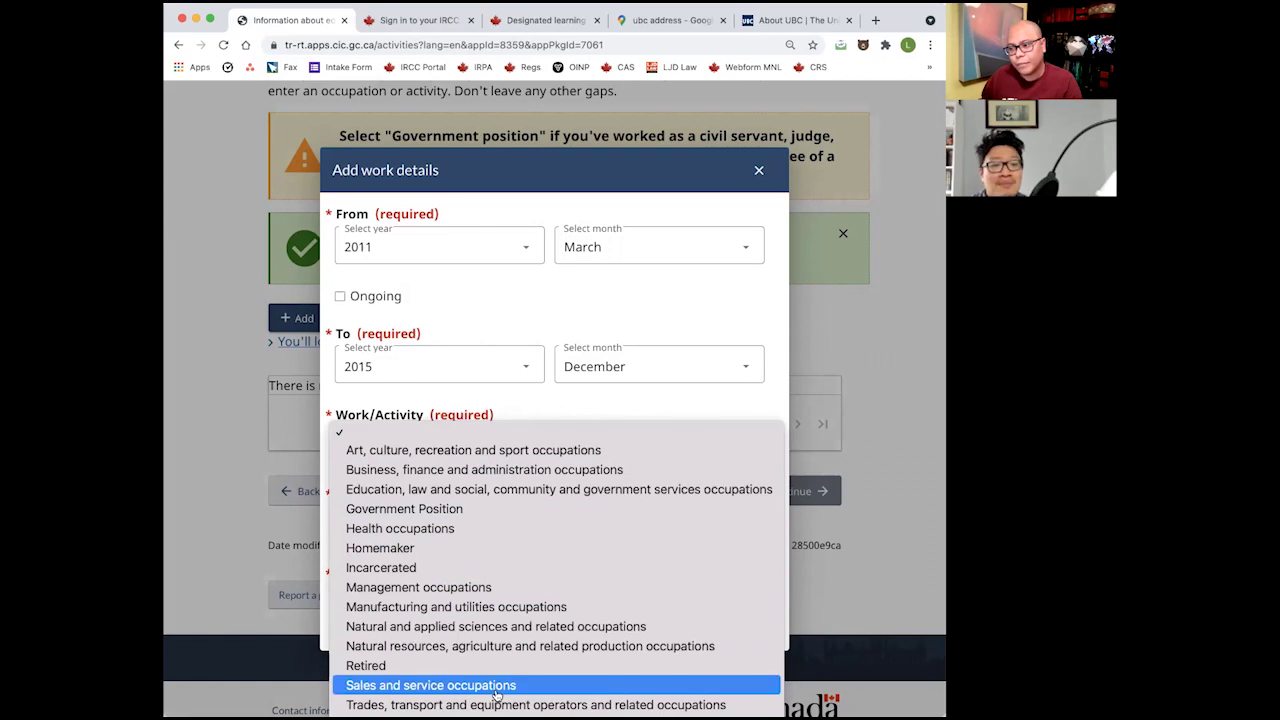
key("Down")
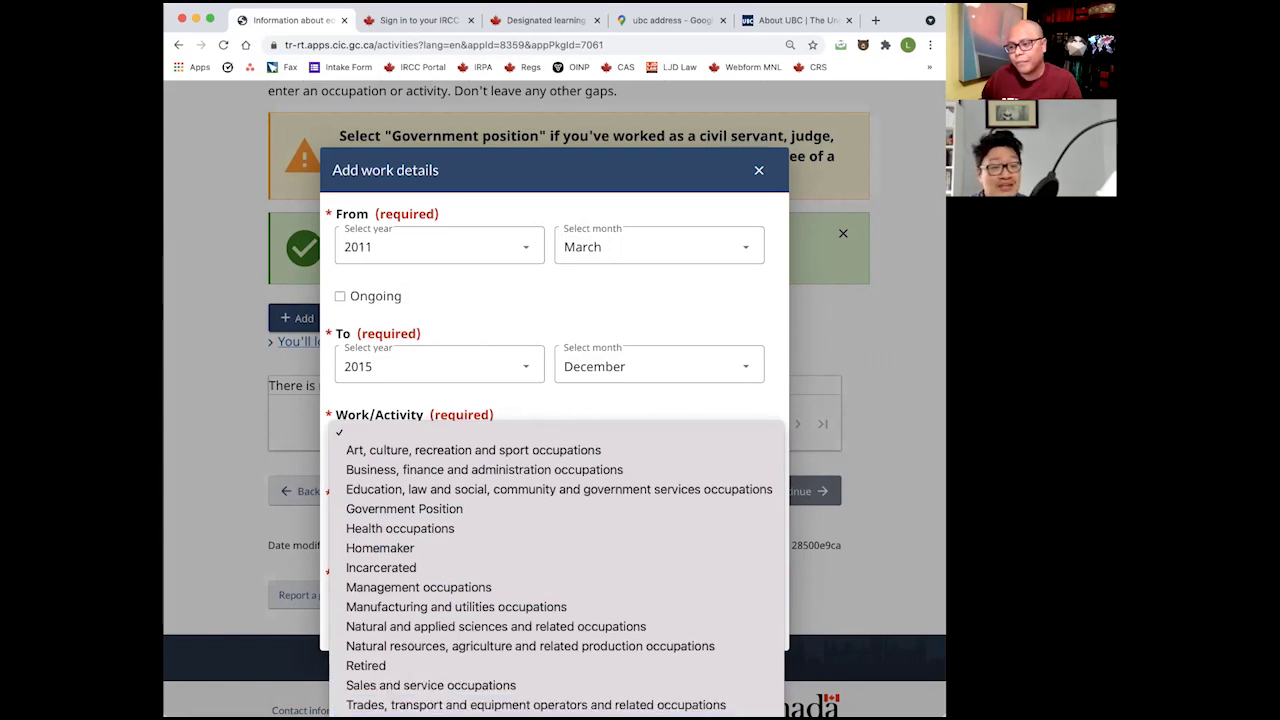
key("Return")
left_click(472, 528)
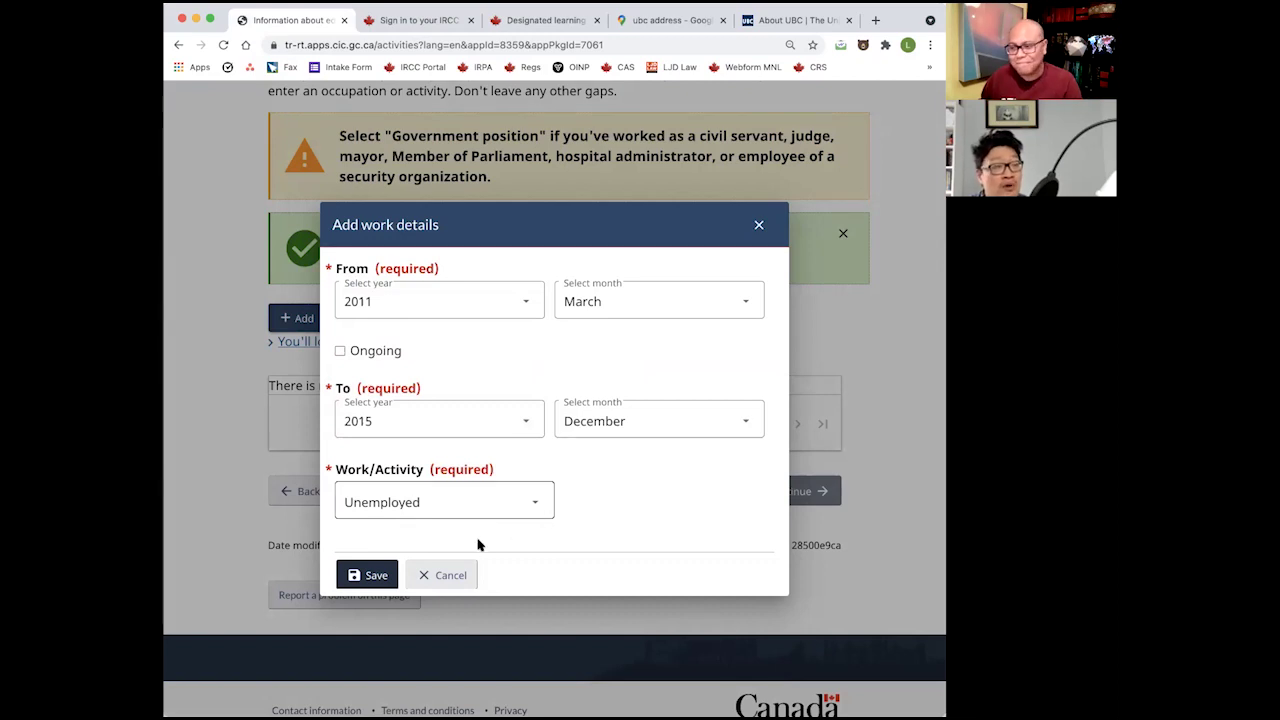
left_click(372, 576)
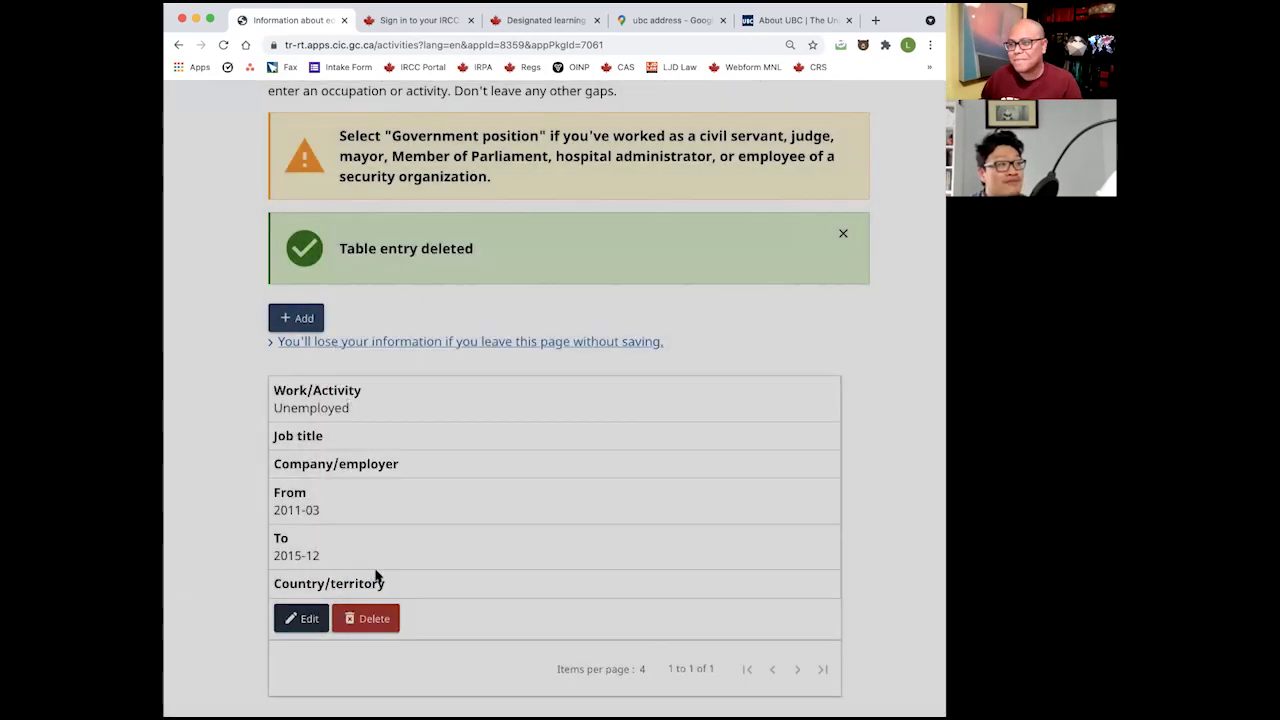
Open a fresh Add work details dialog and expand the From year dropdown.
scroll(476, 486, "down", 3)
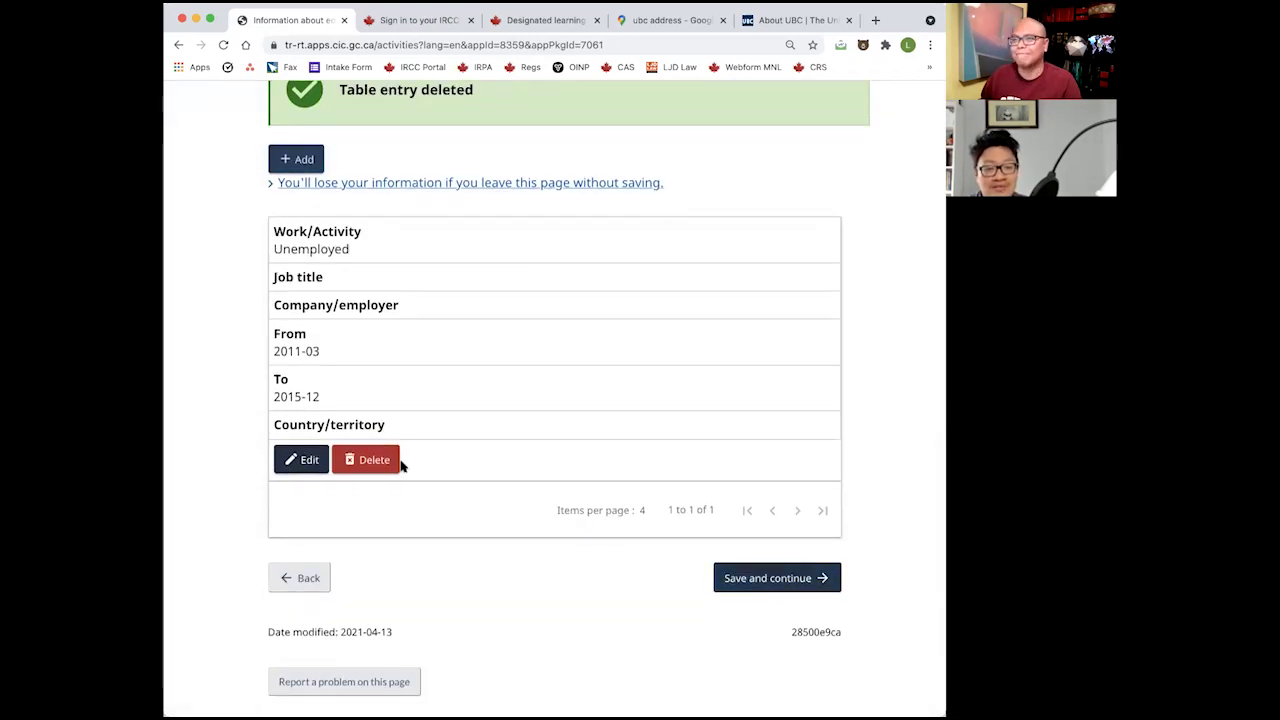
scroll(448, 271, "down", 1)
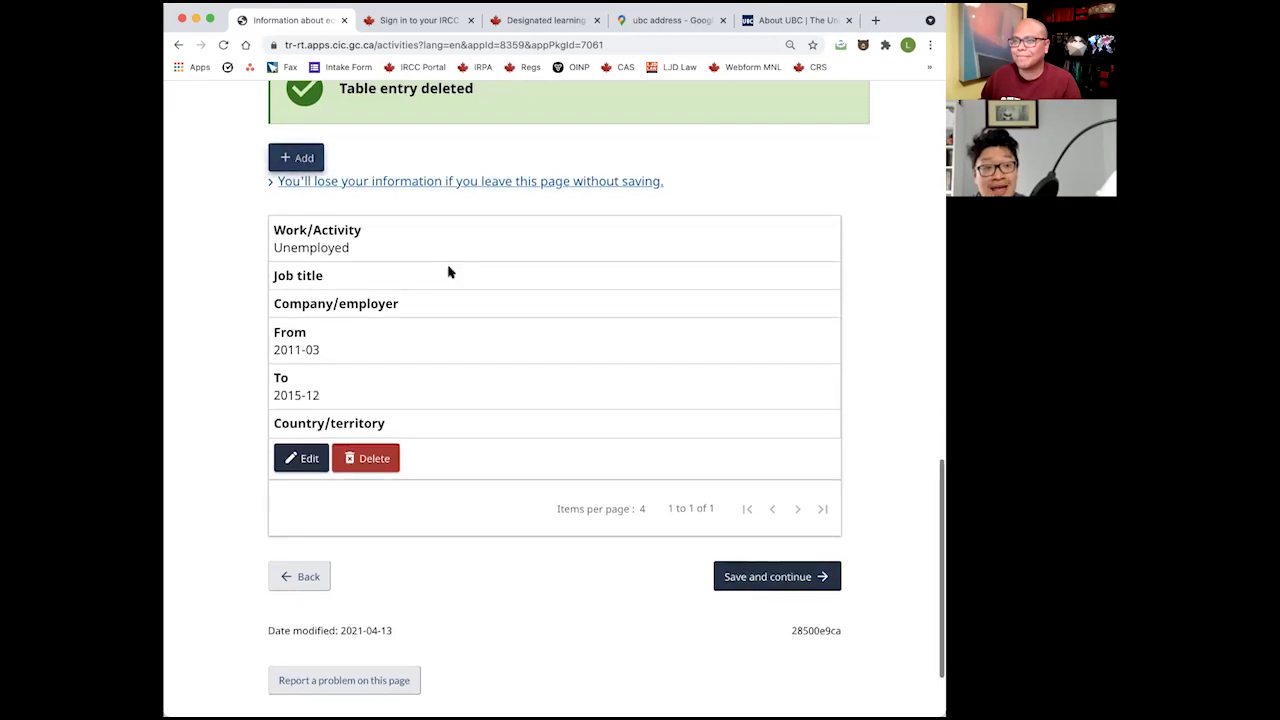
key("Return")
left_click(480, 247)
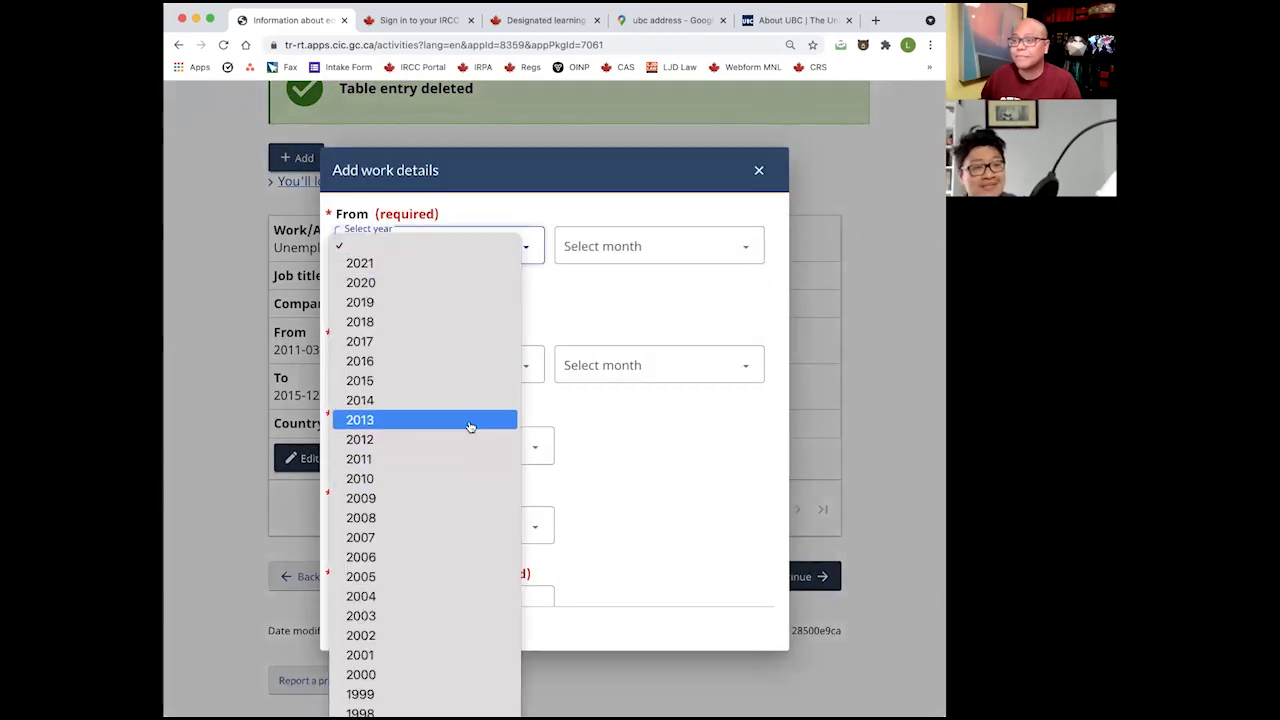